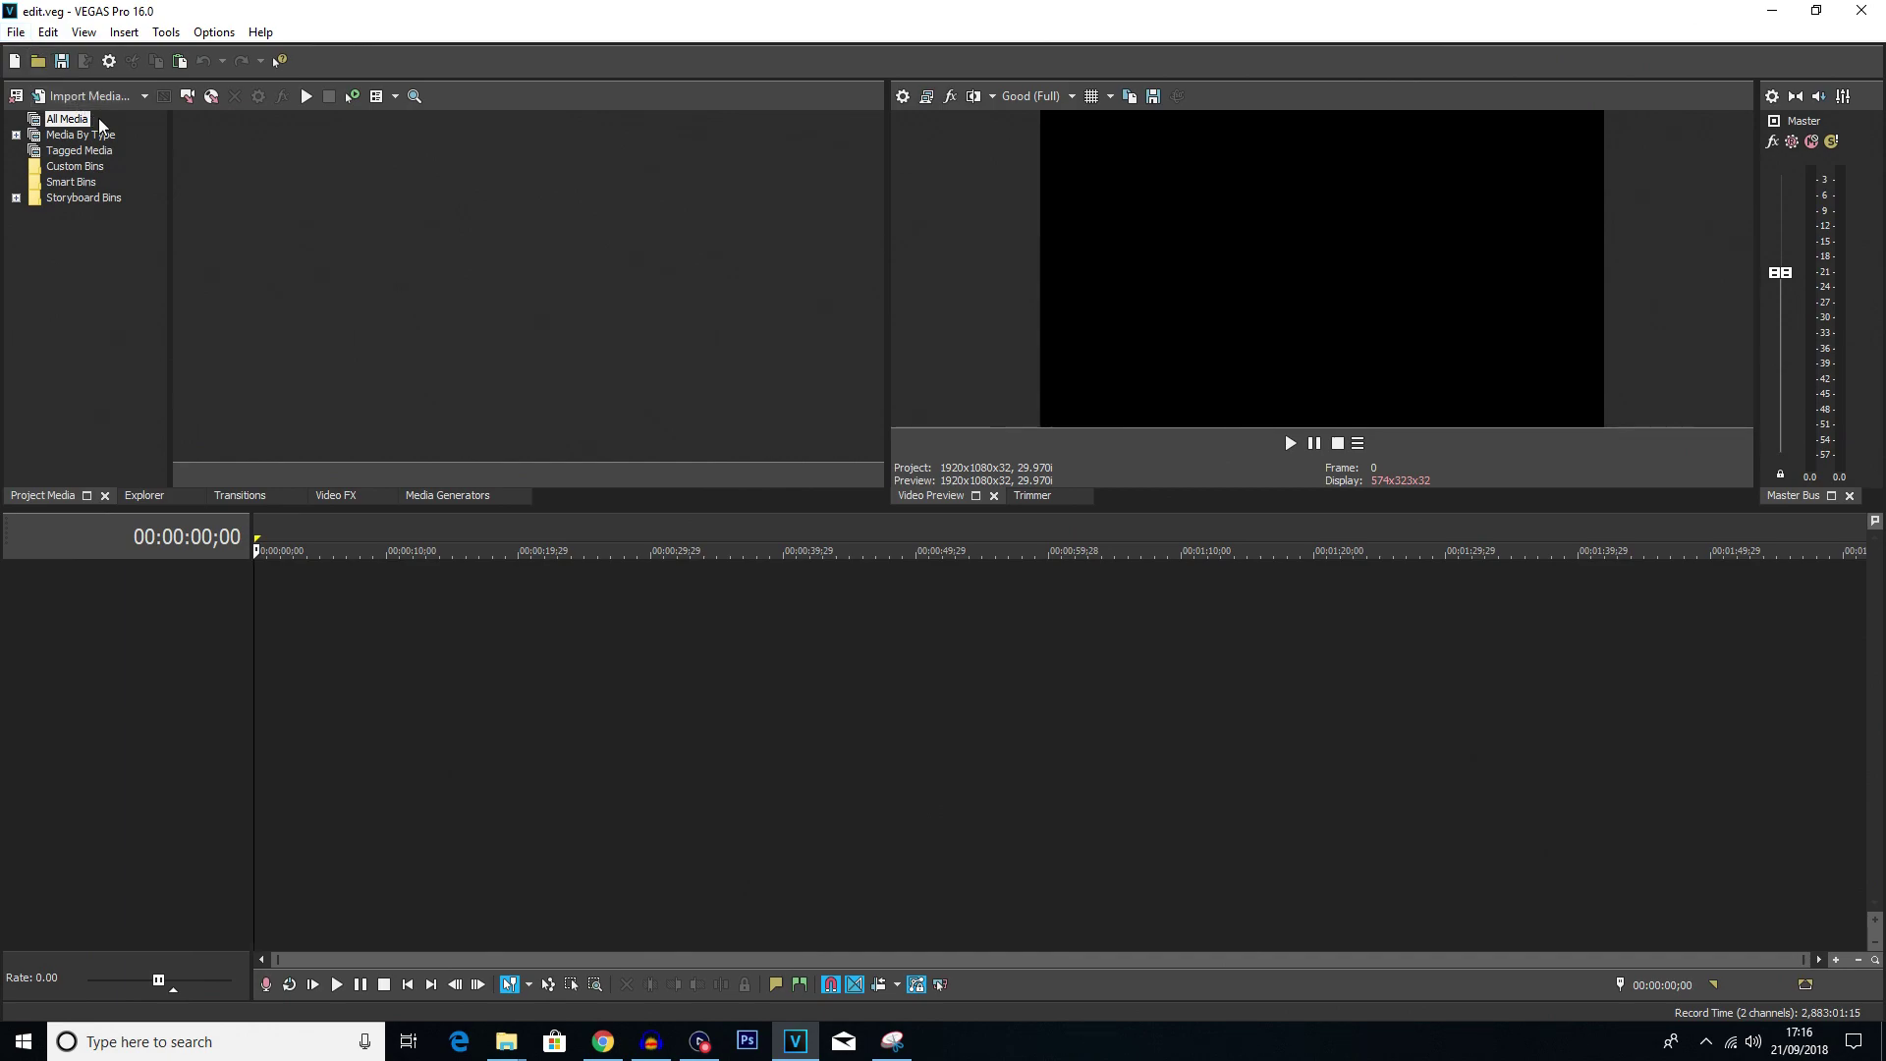
Import the DSC_0001 footage and place it at the start of the timeline, matching the project video settings to the clip
click(79, 96)
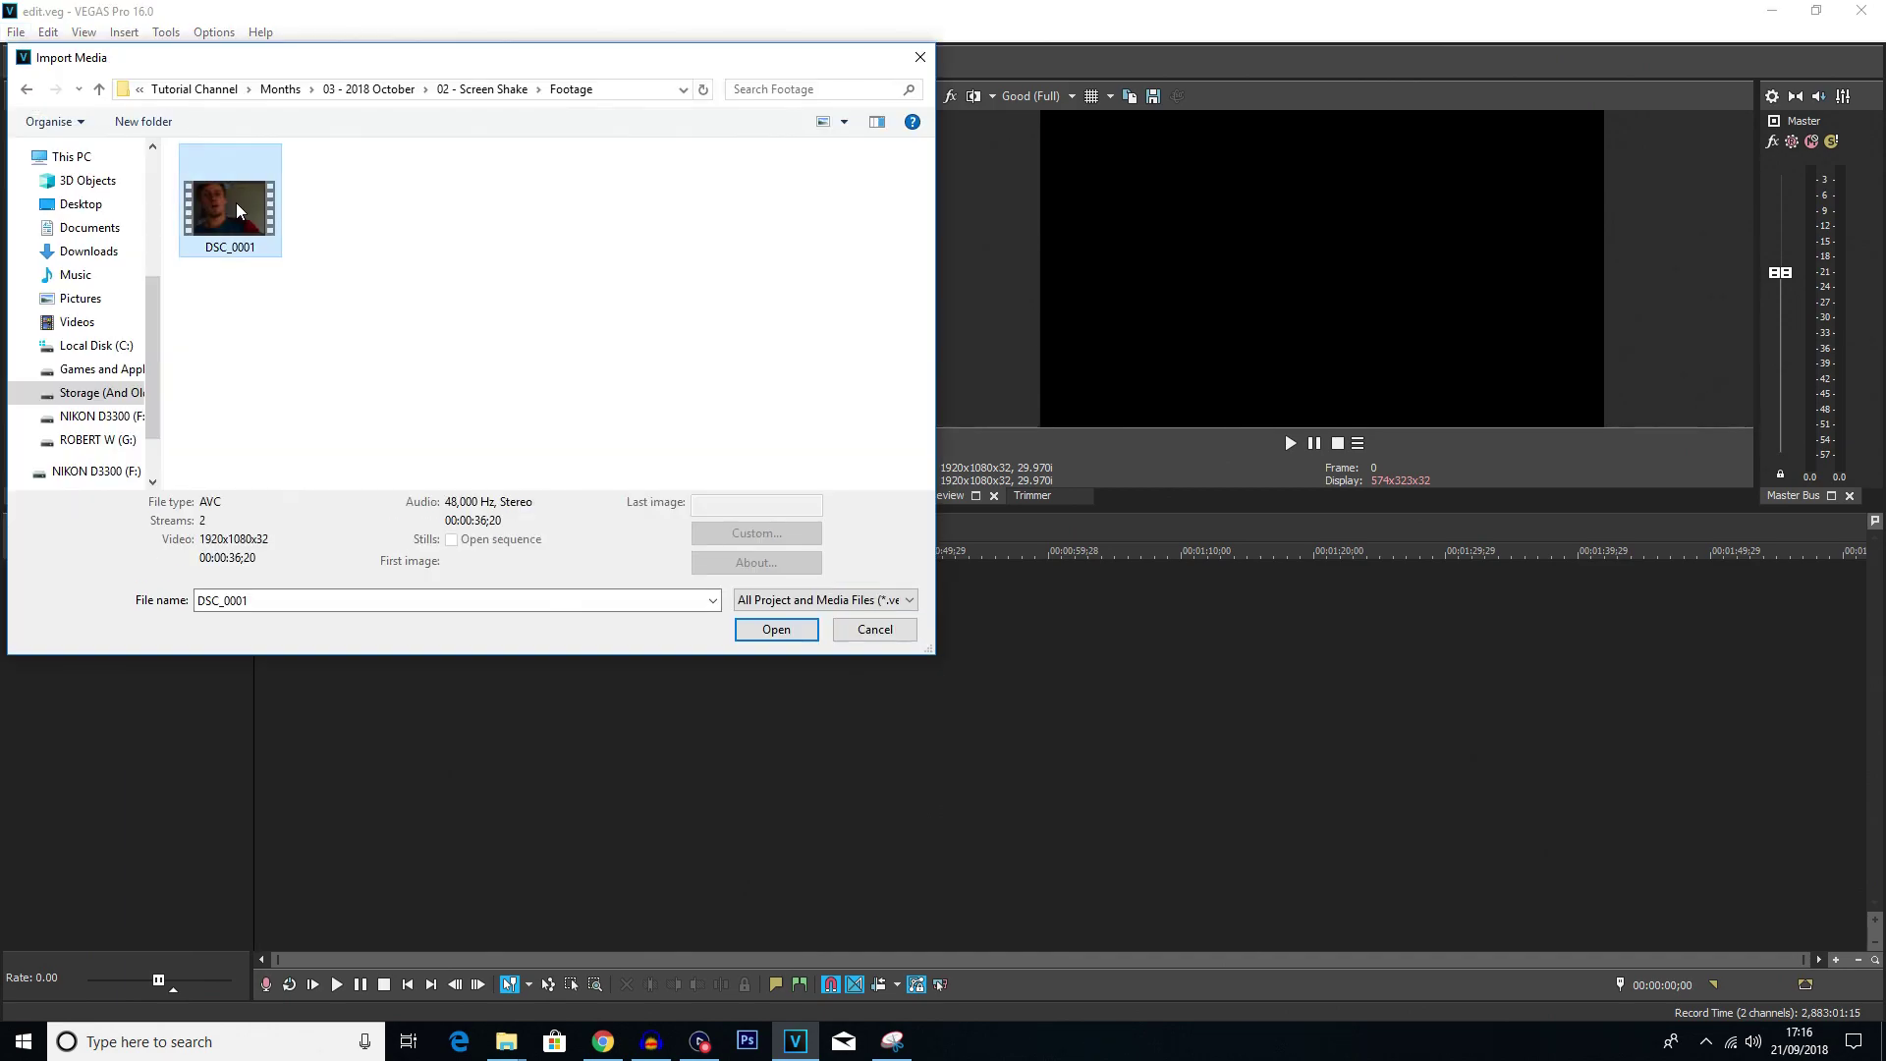
click(772, 629)
drag(256, 220, 243, 675)
key(Return)
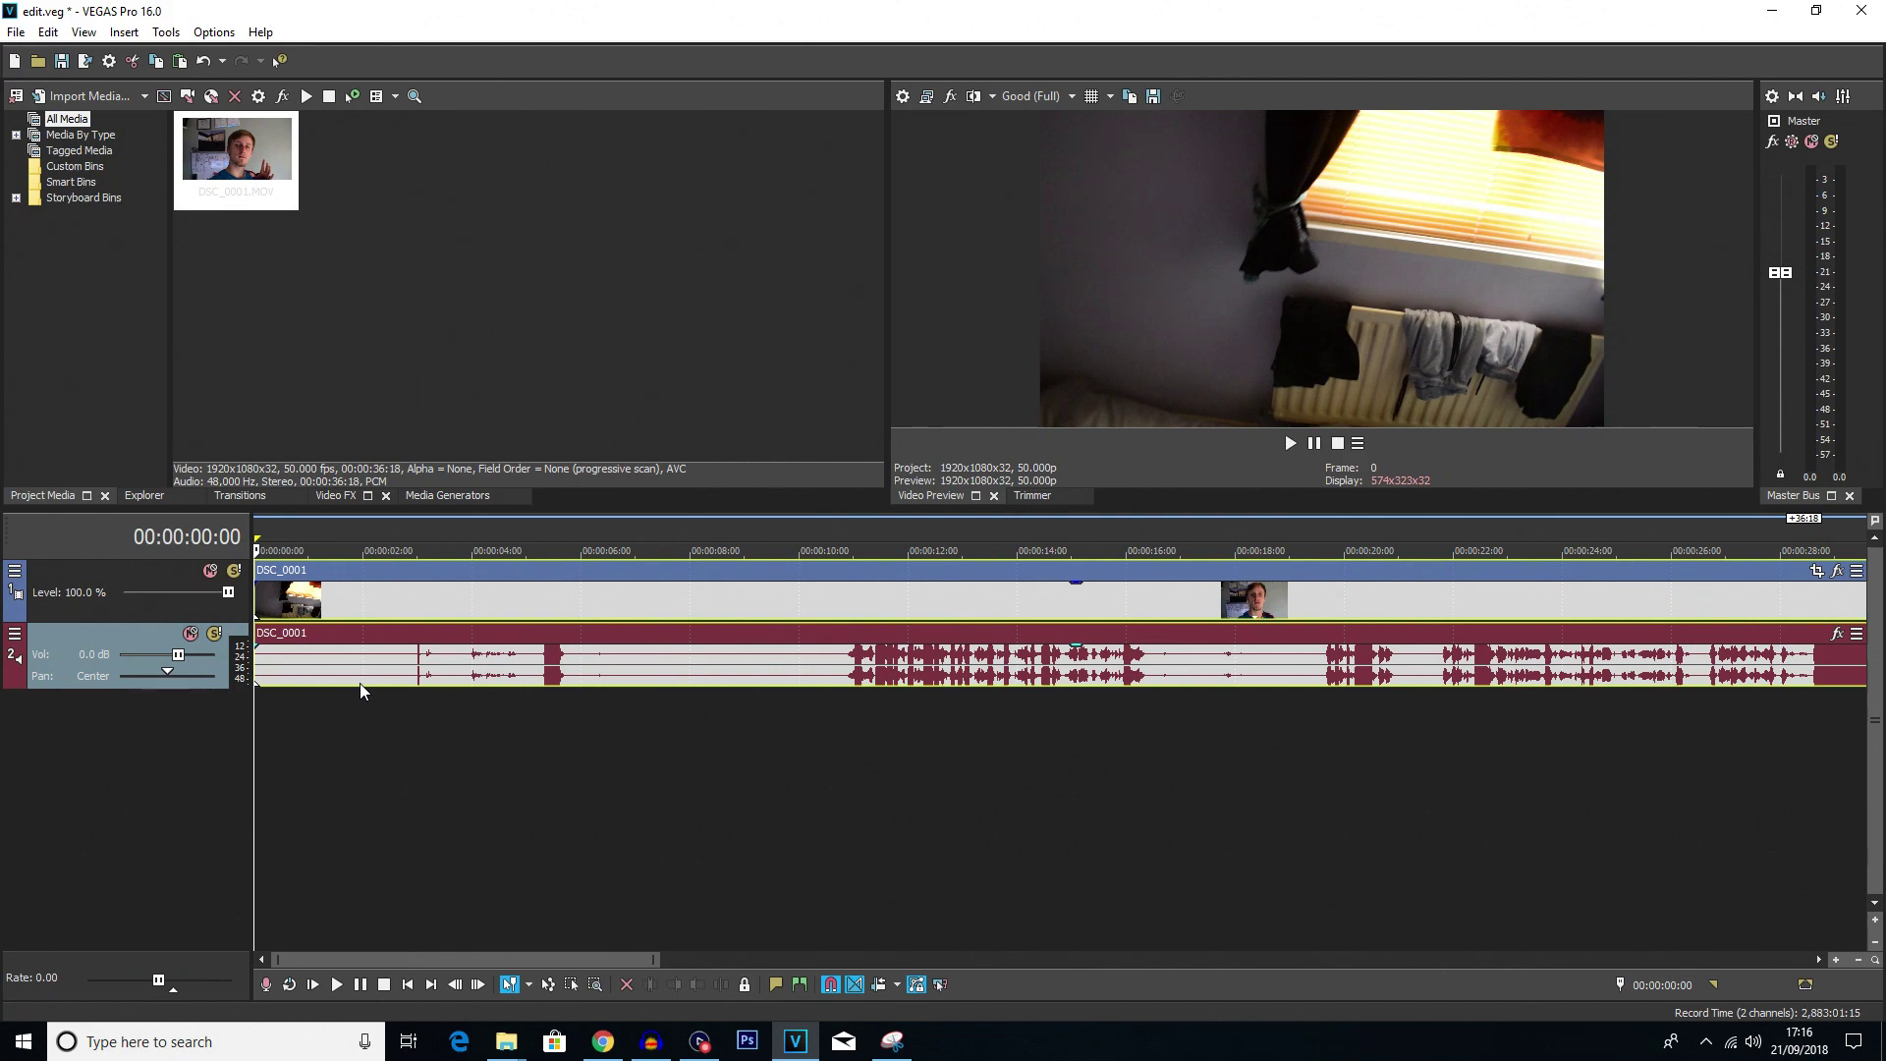
Split the clip at about 00:00:10:17, delete the opening part and move the remainder to the timeline start
key(space)
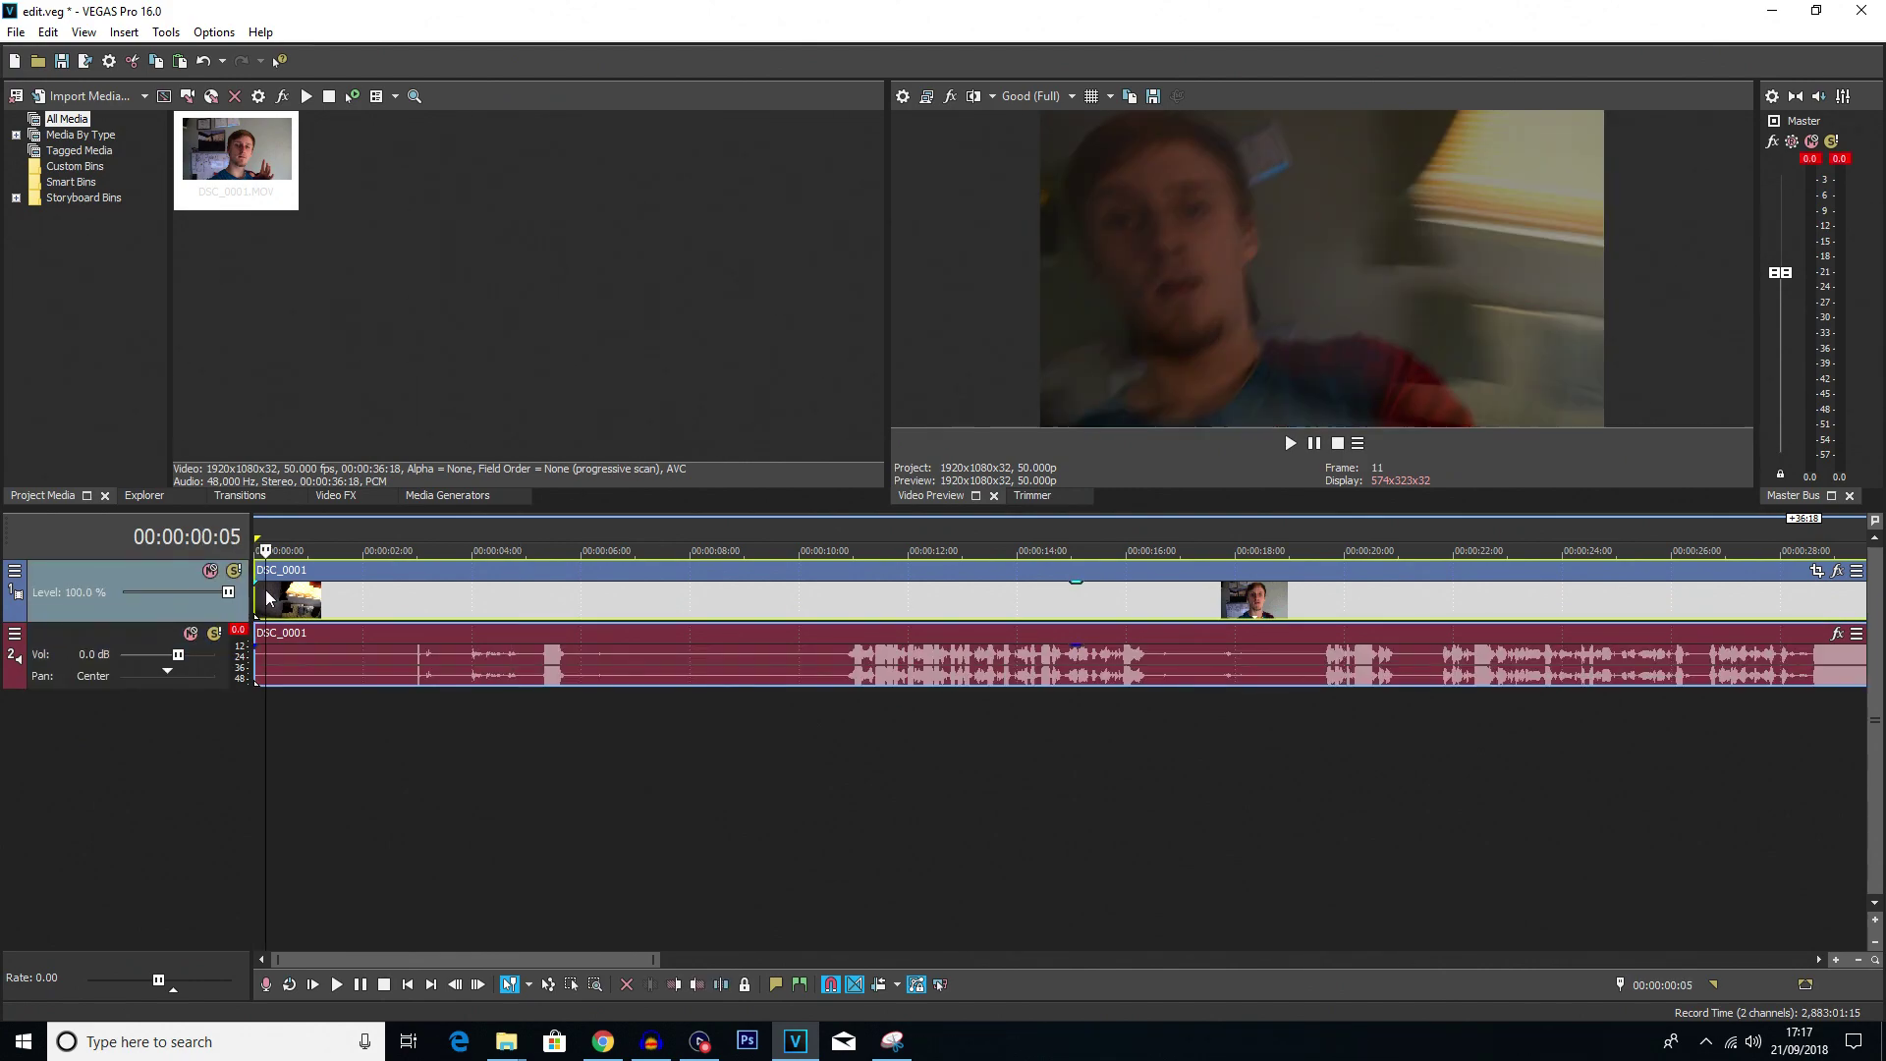
click(401, 599)
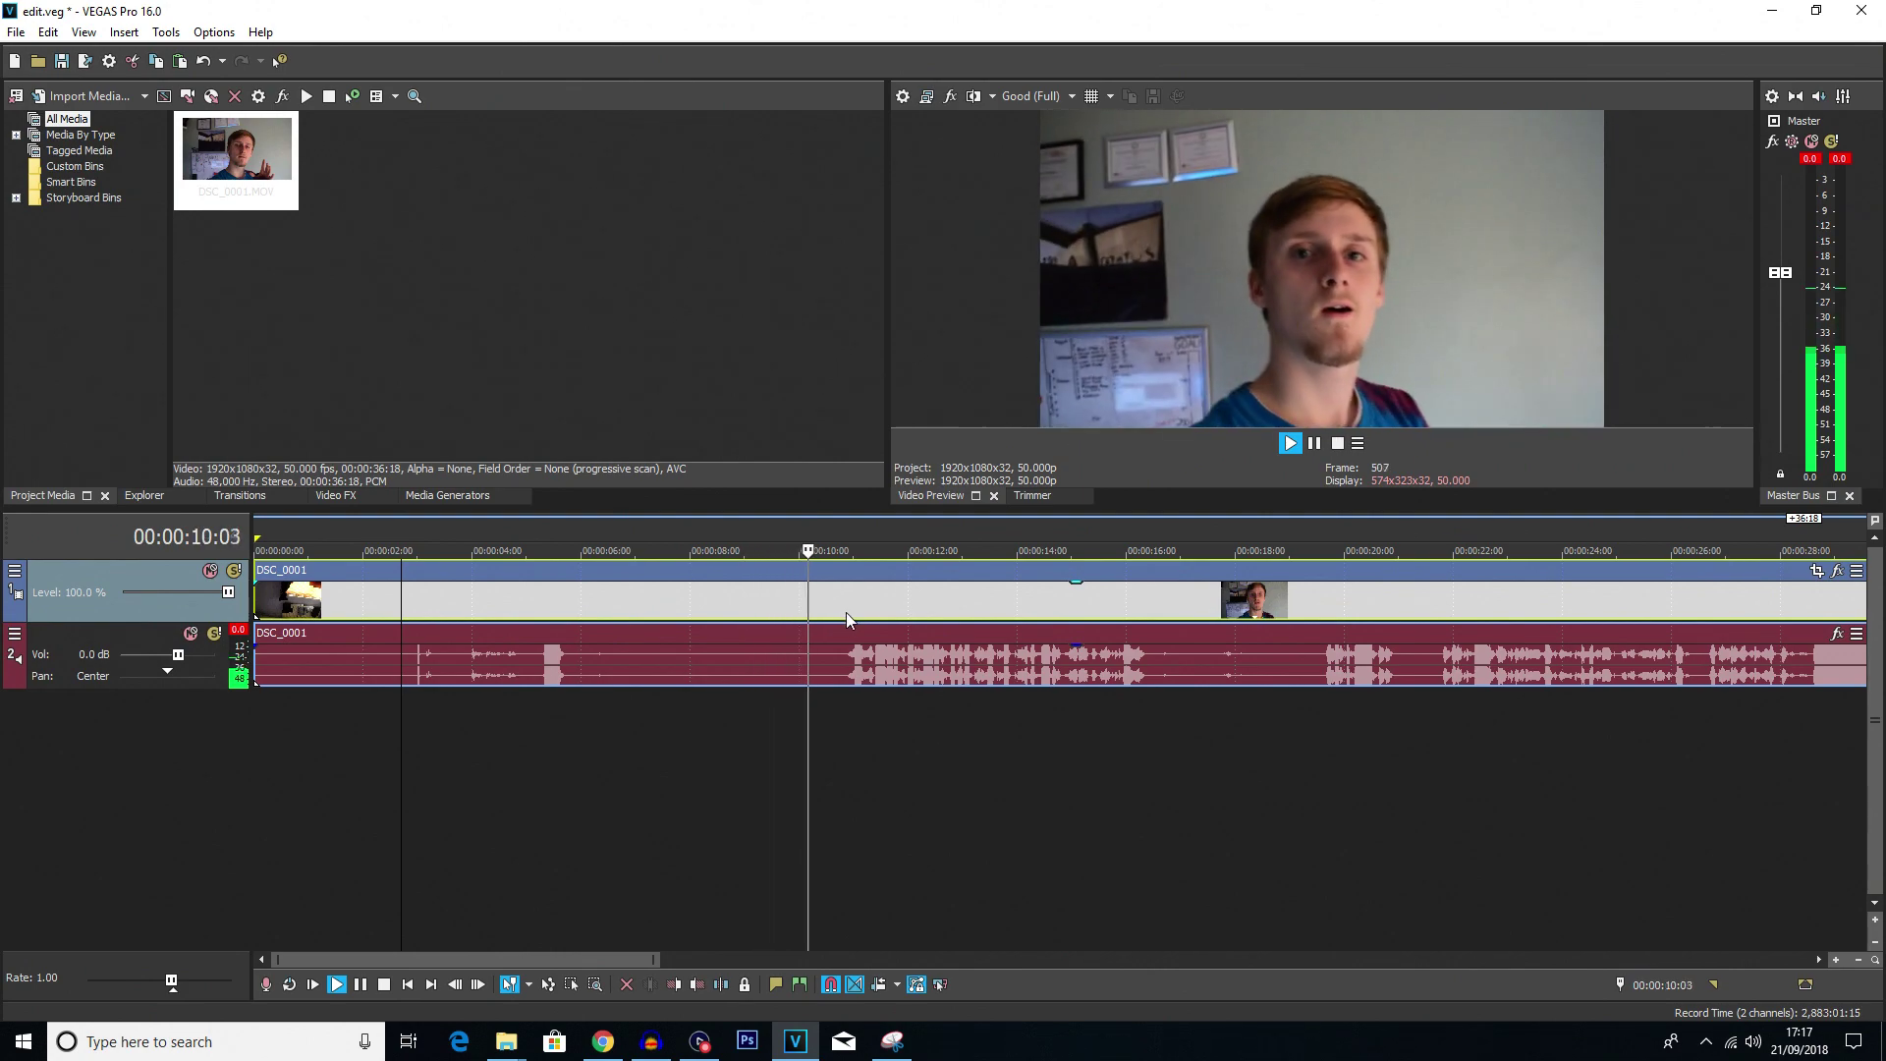
key(space)
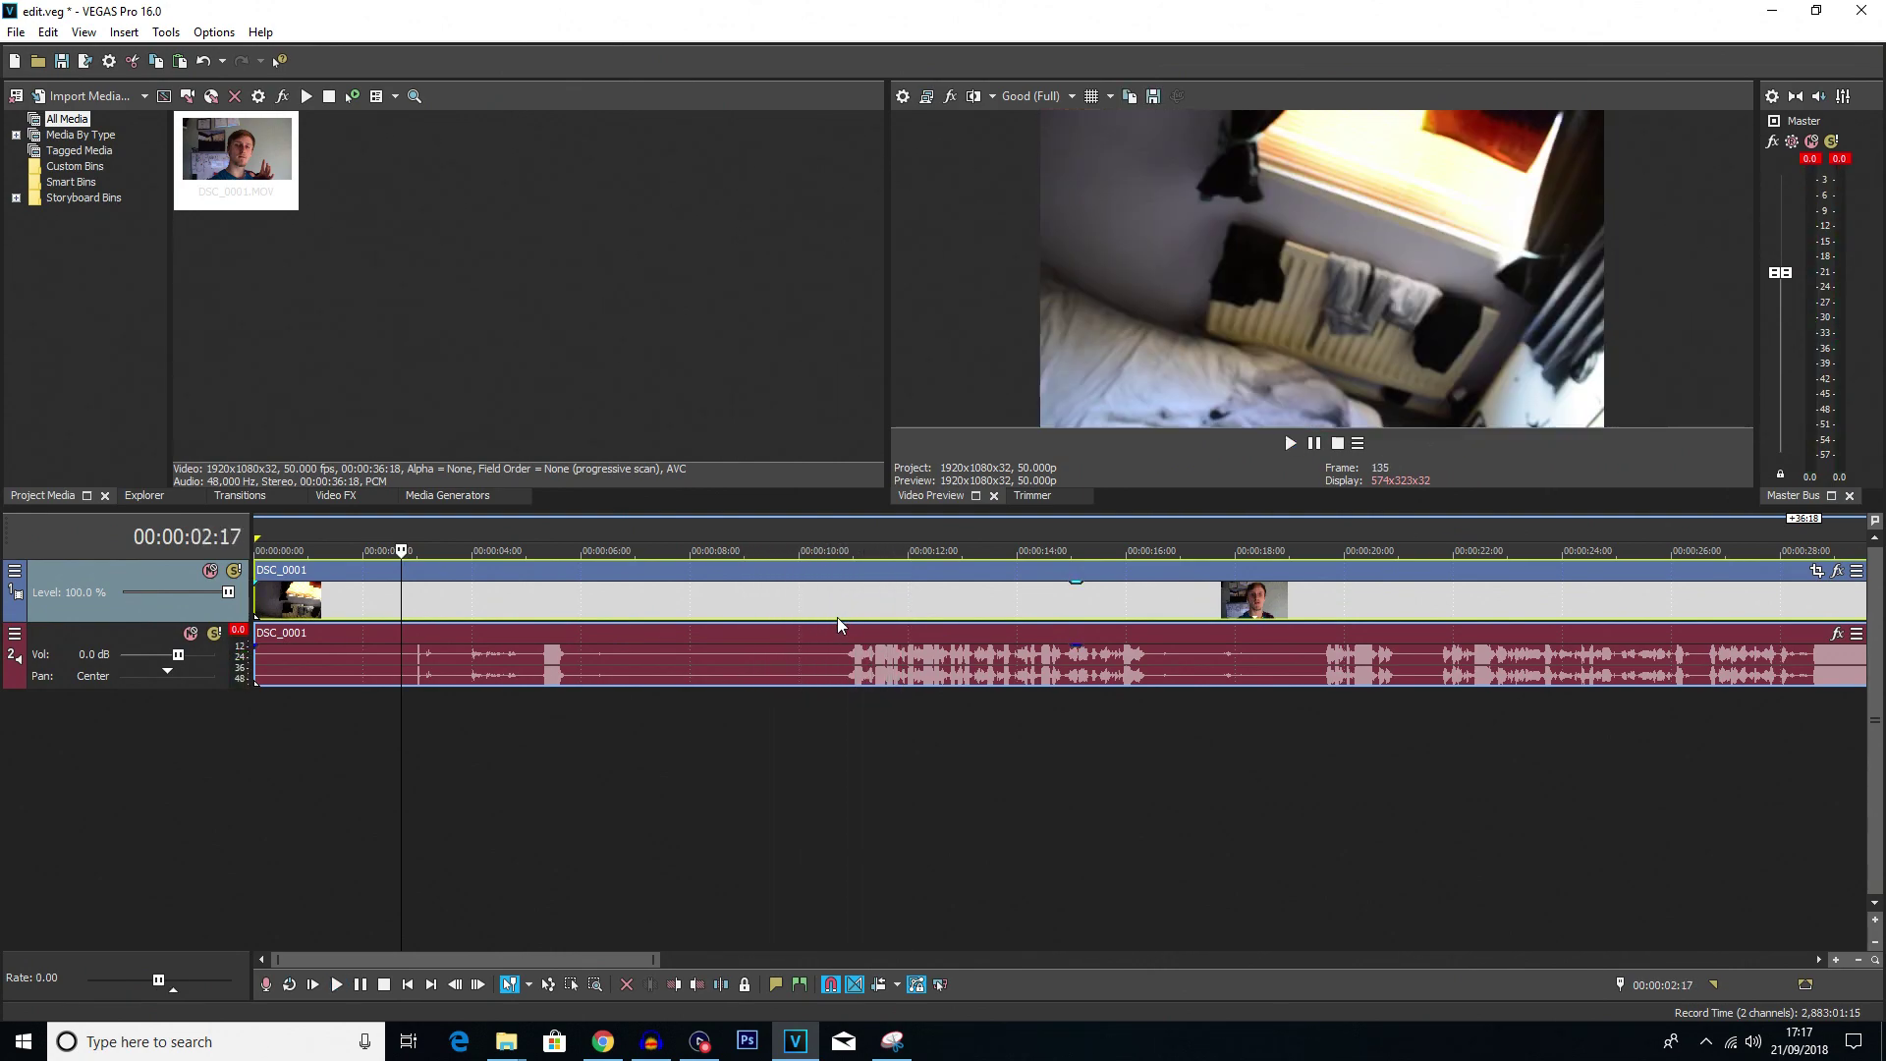
click(837, 617)
key(s)
click(741, 598)
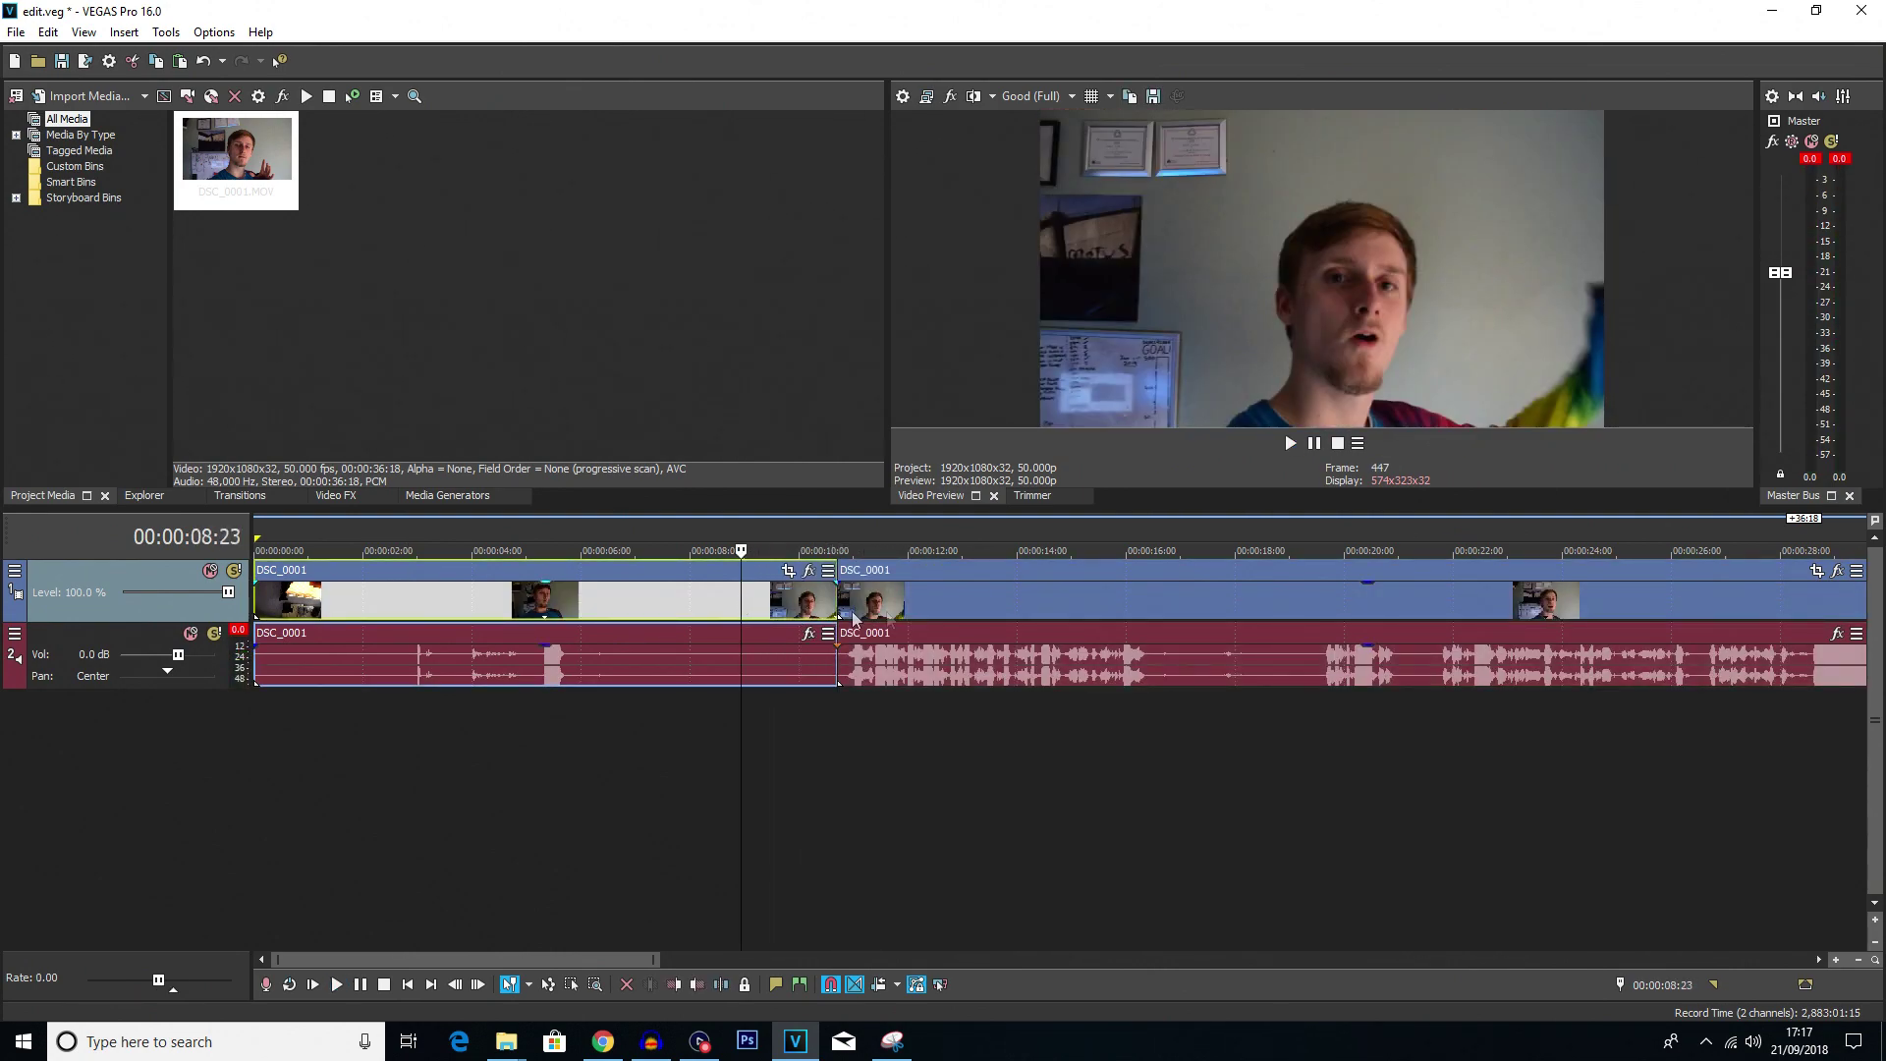
key(Delete)
drag(1105, 601, 517, 596)
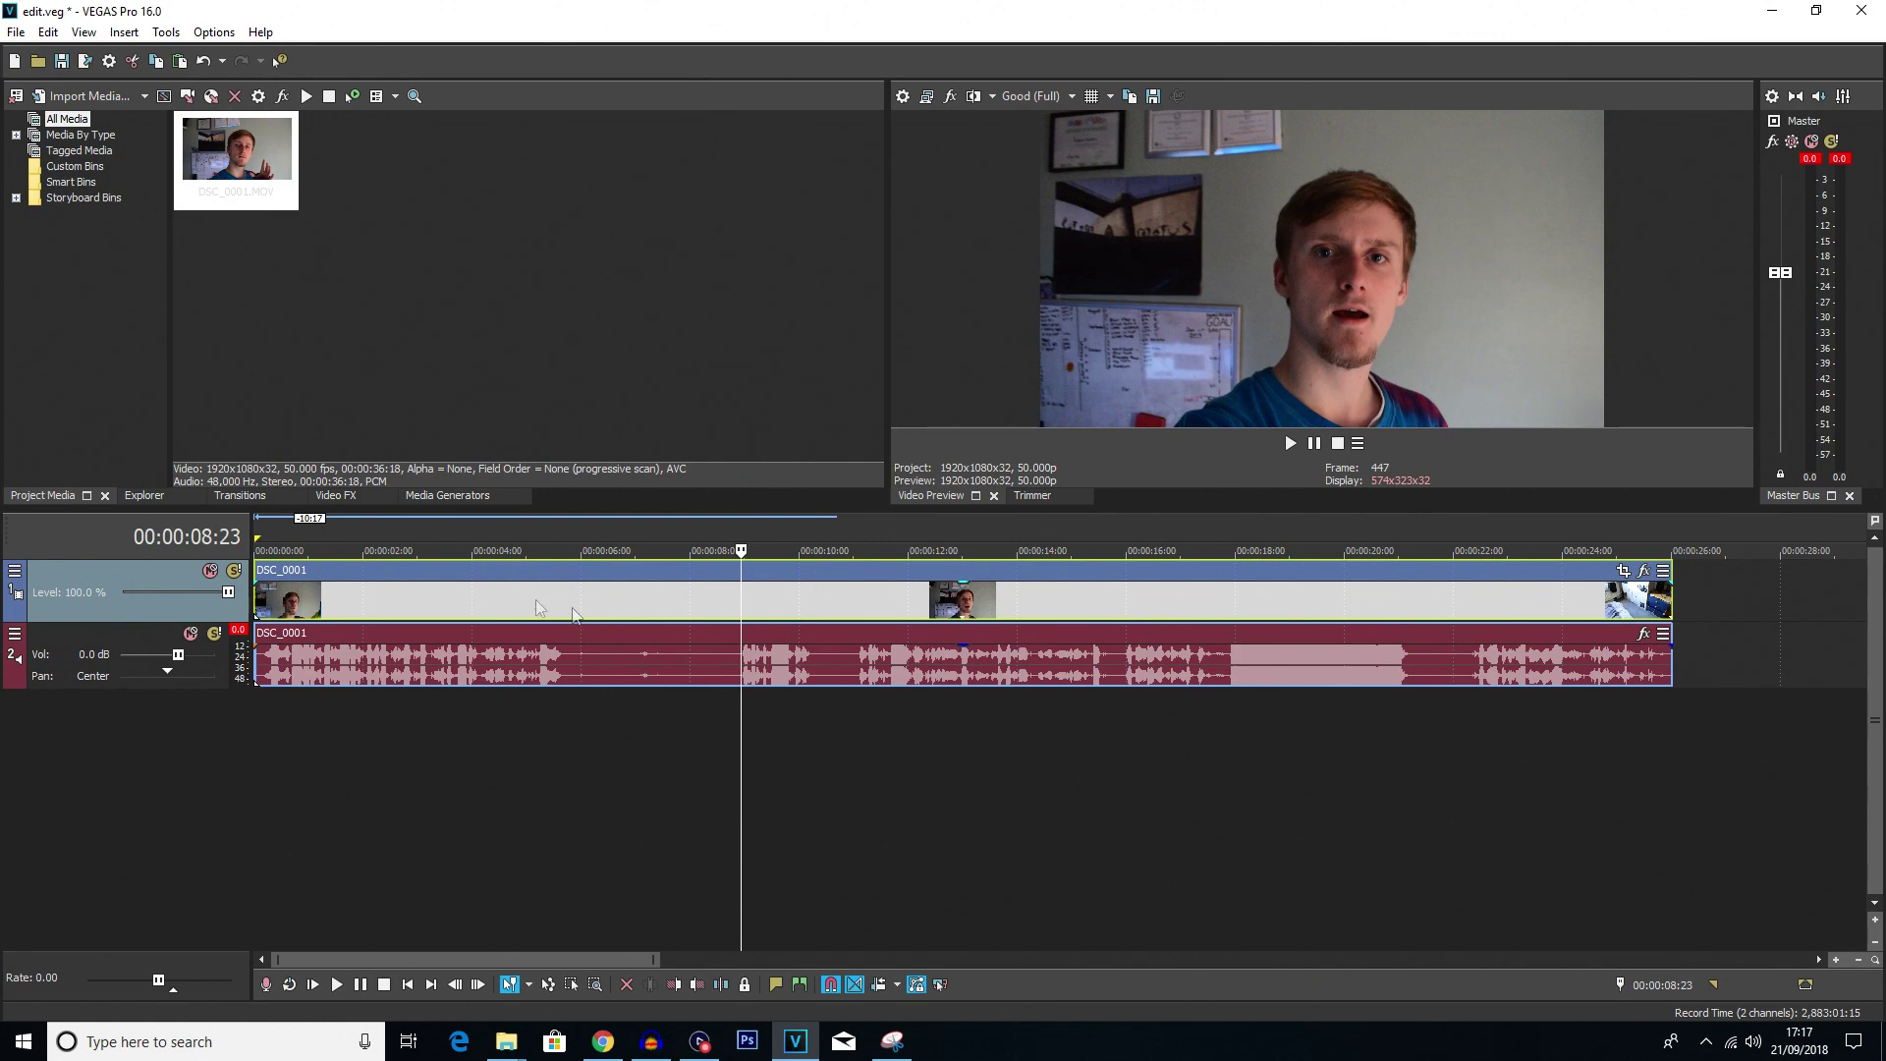
Cut out the quiet section between 00:00:05:19 and about 00:00:08:23 and close the gap
click(486, 597)
click(569, 603)
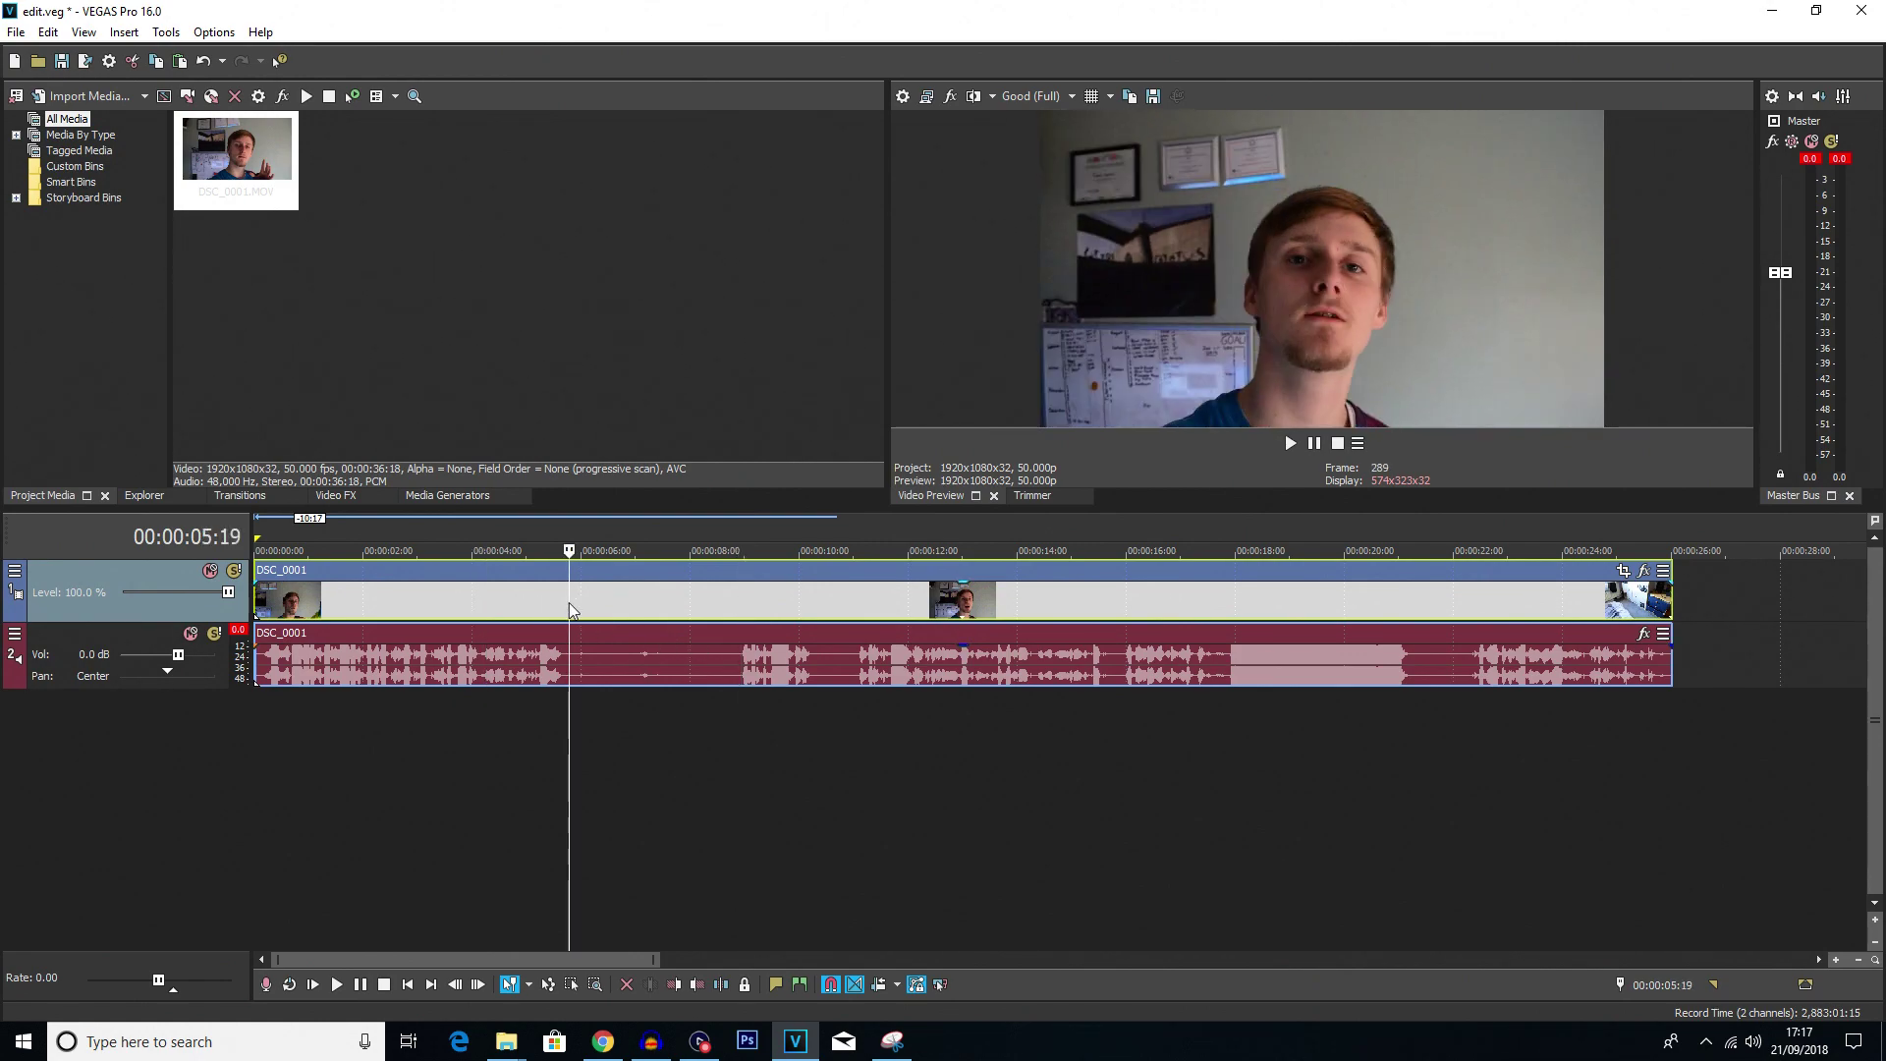
key(s)
click(741, 609)
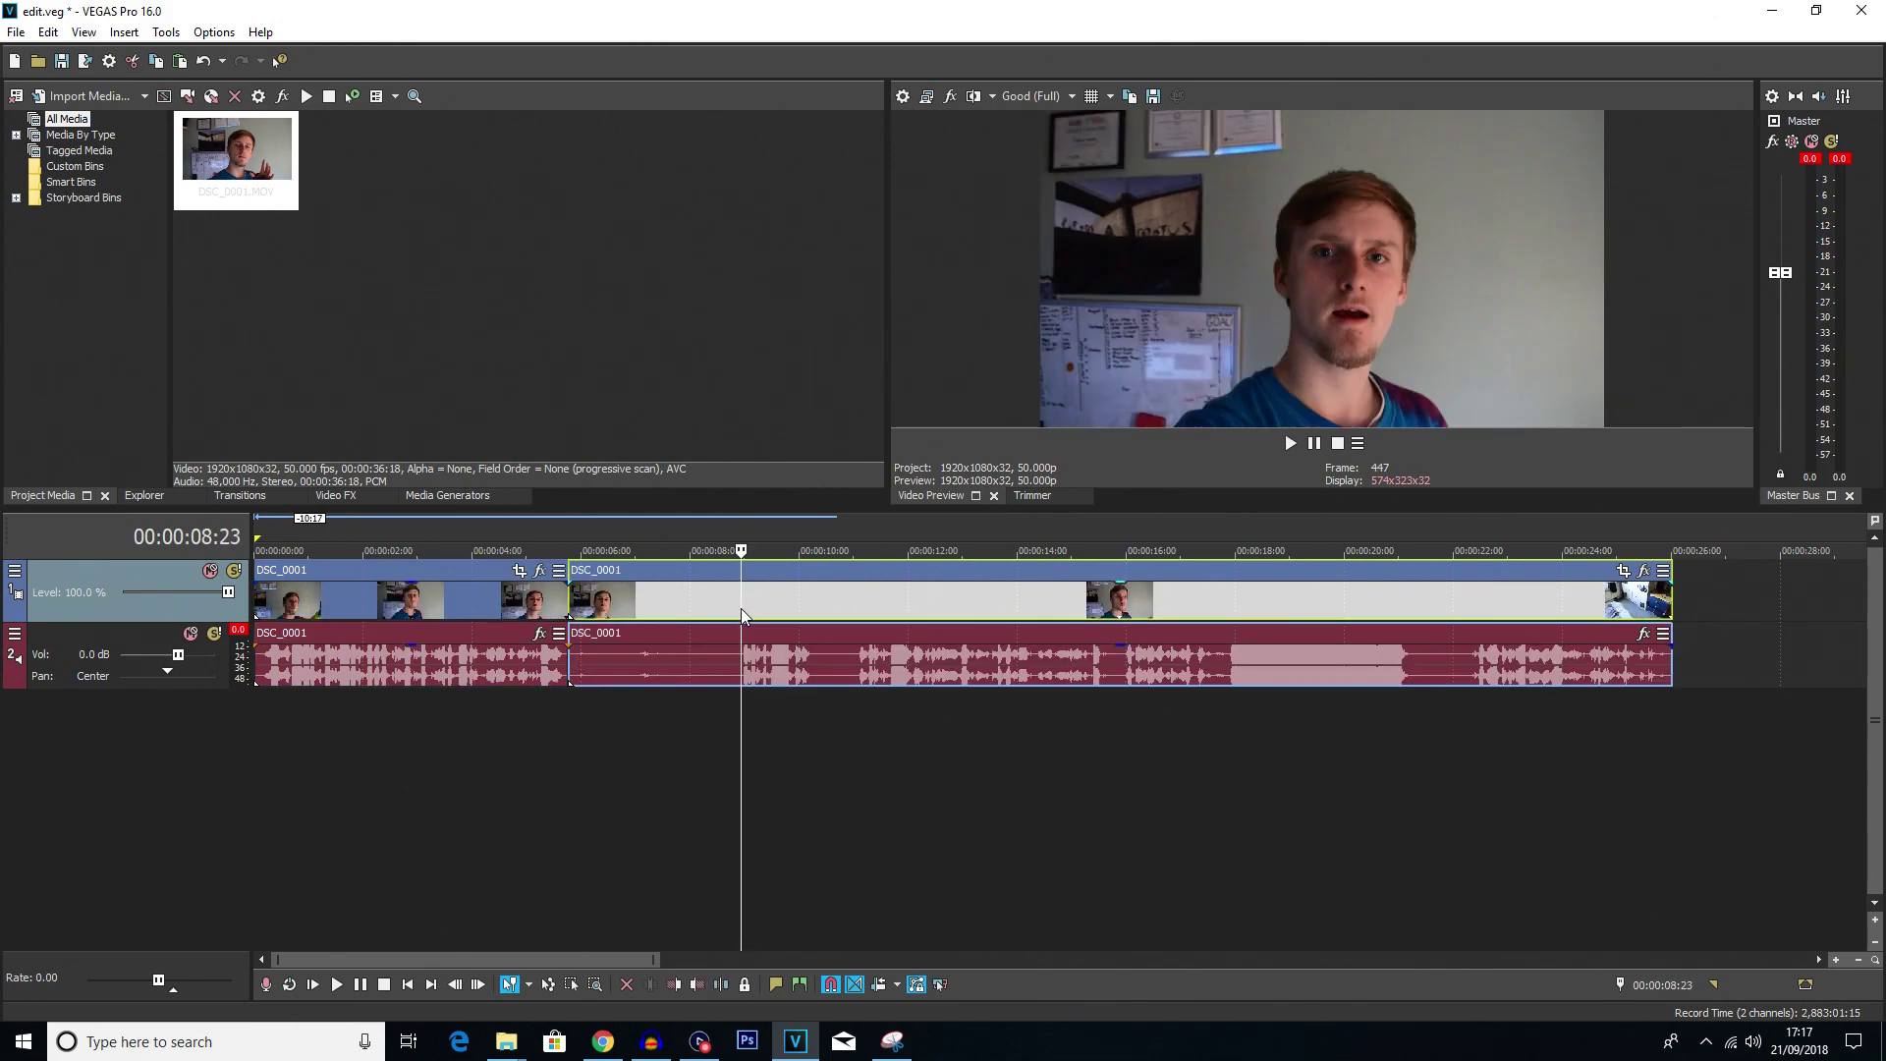
key(space)
key(space)
key(s)
click(692, 606)
key(Delete)
drag(800, 602, 631, 593)
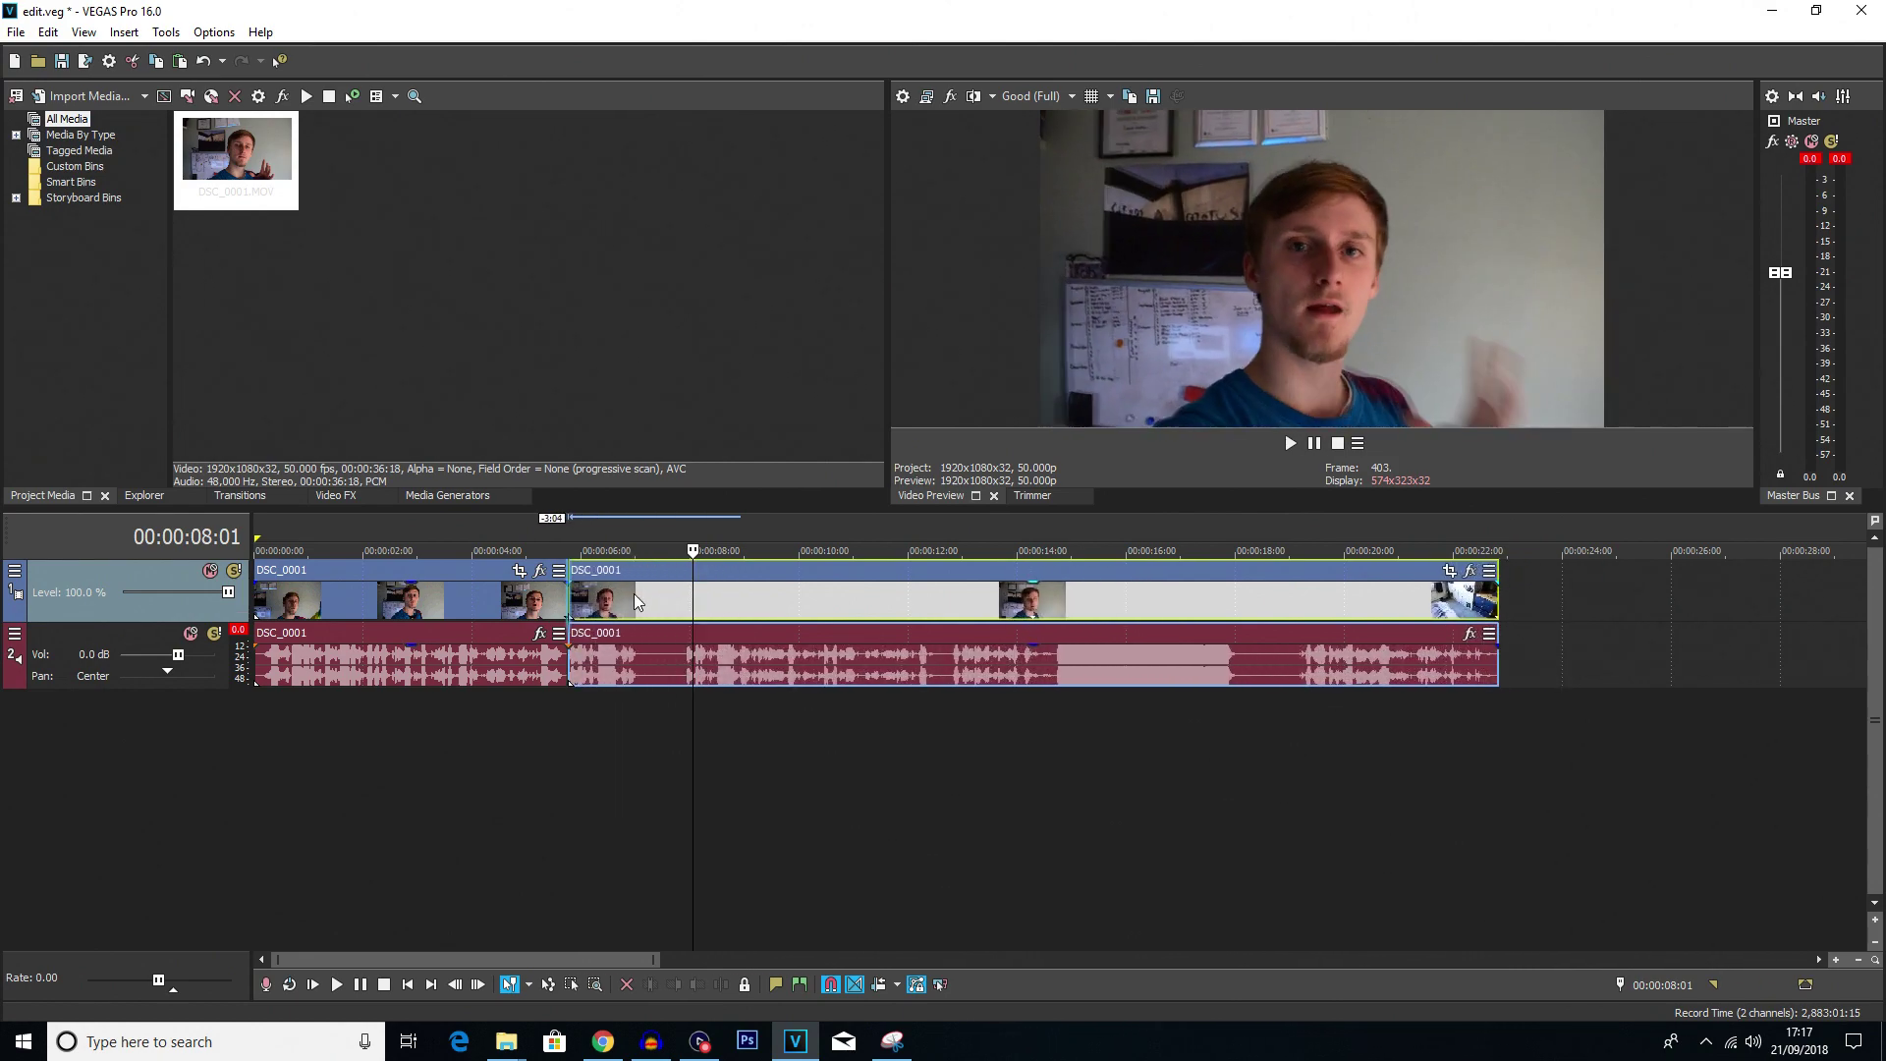
Remove about two more seconds from the start of the second clip and move the remainder against the first clip
click(570, 596)
key(space)
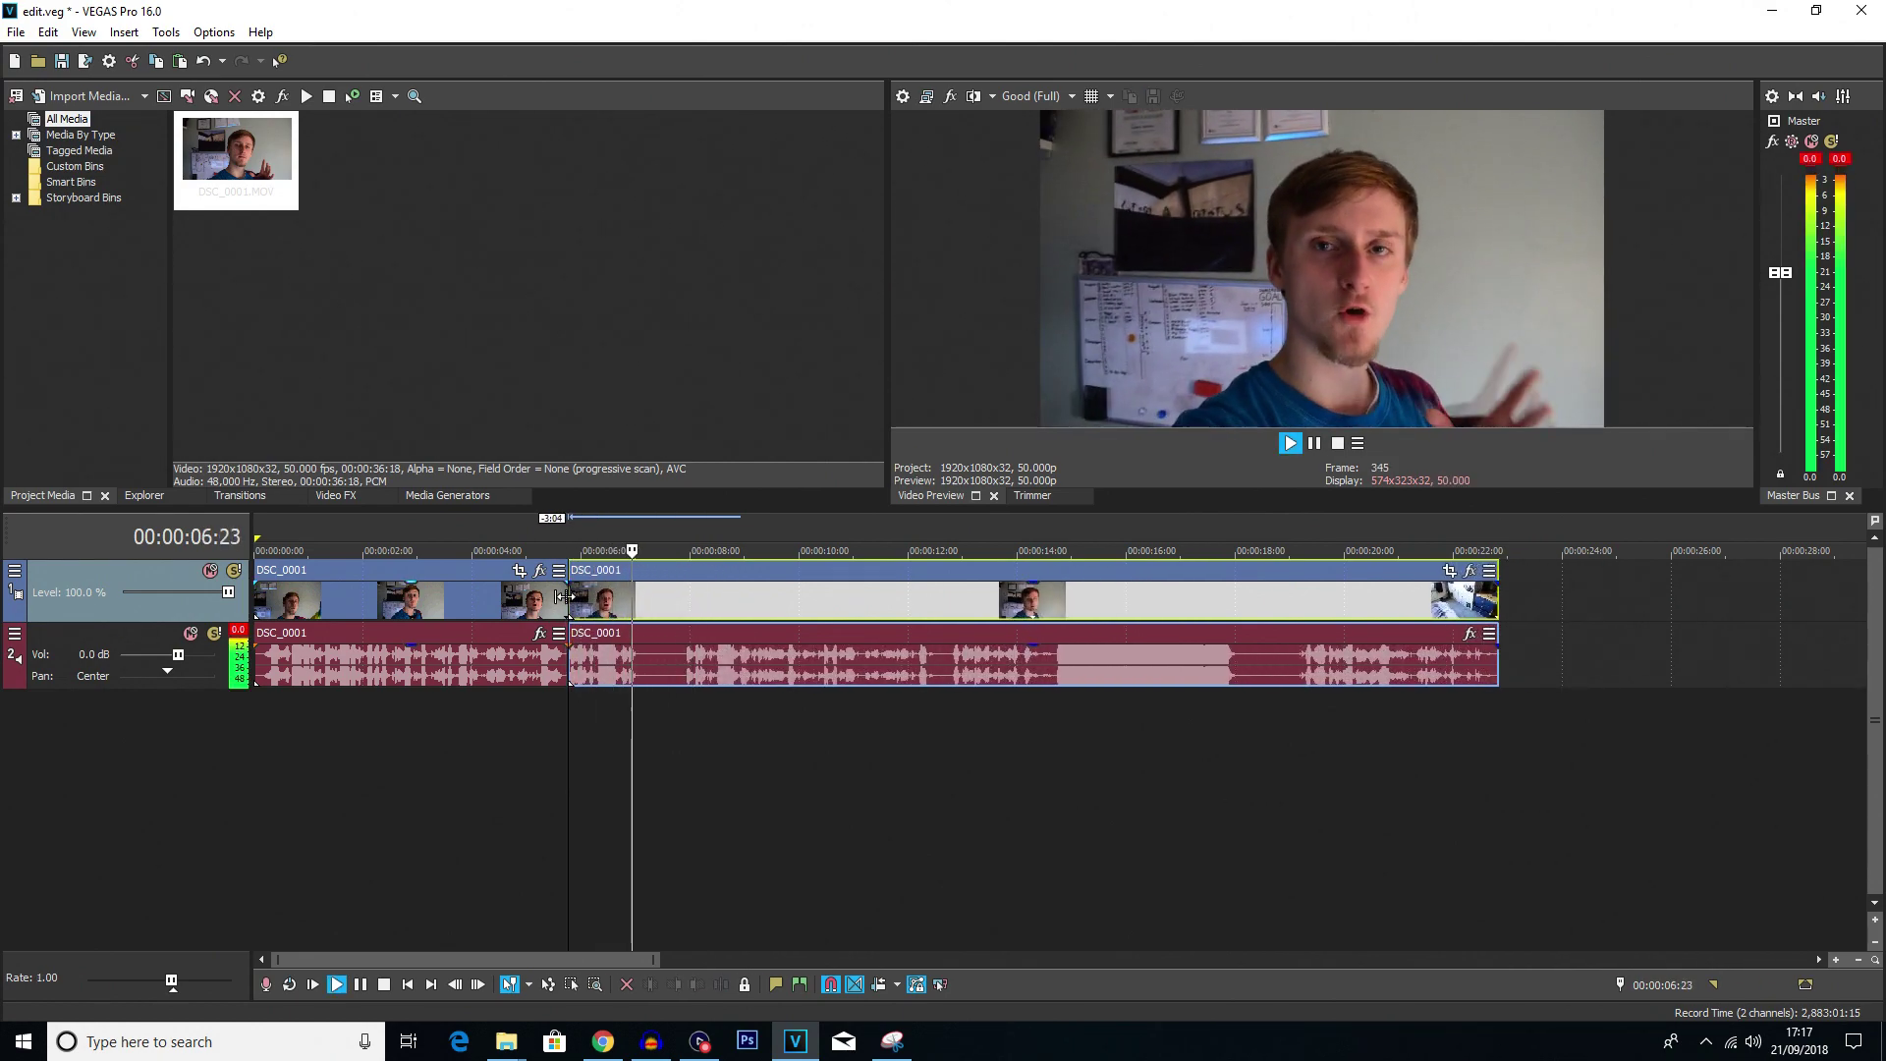
key(space)
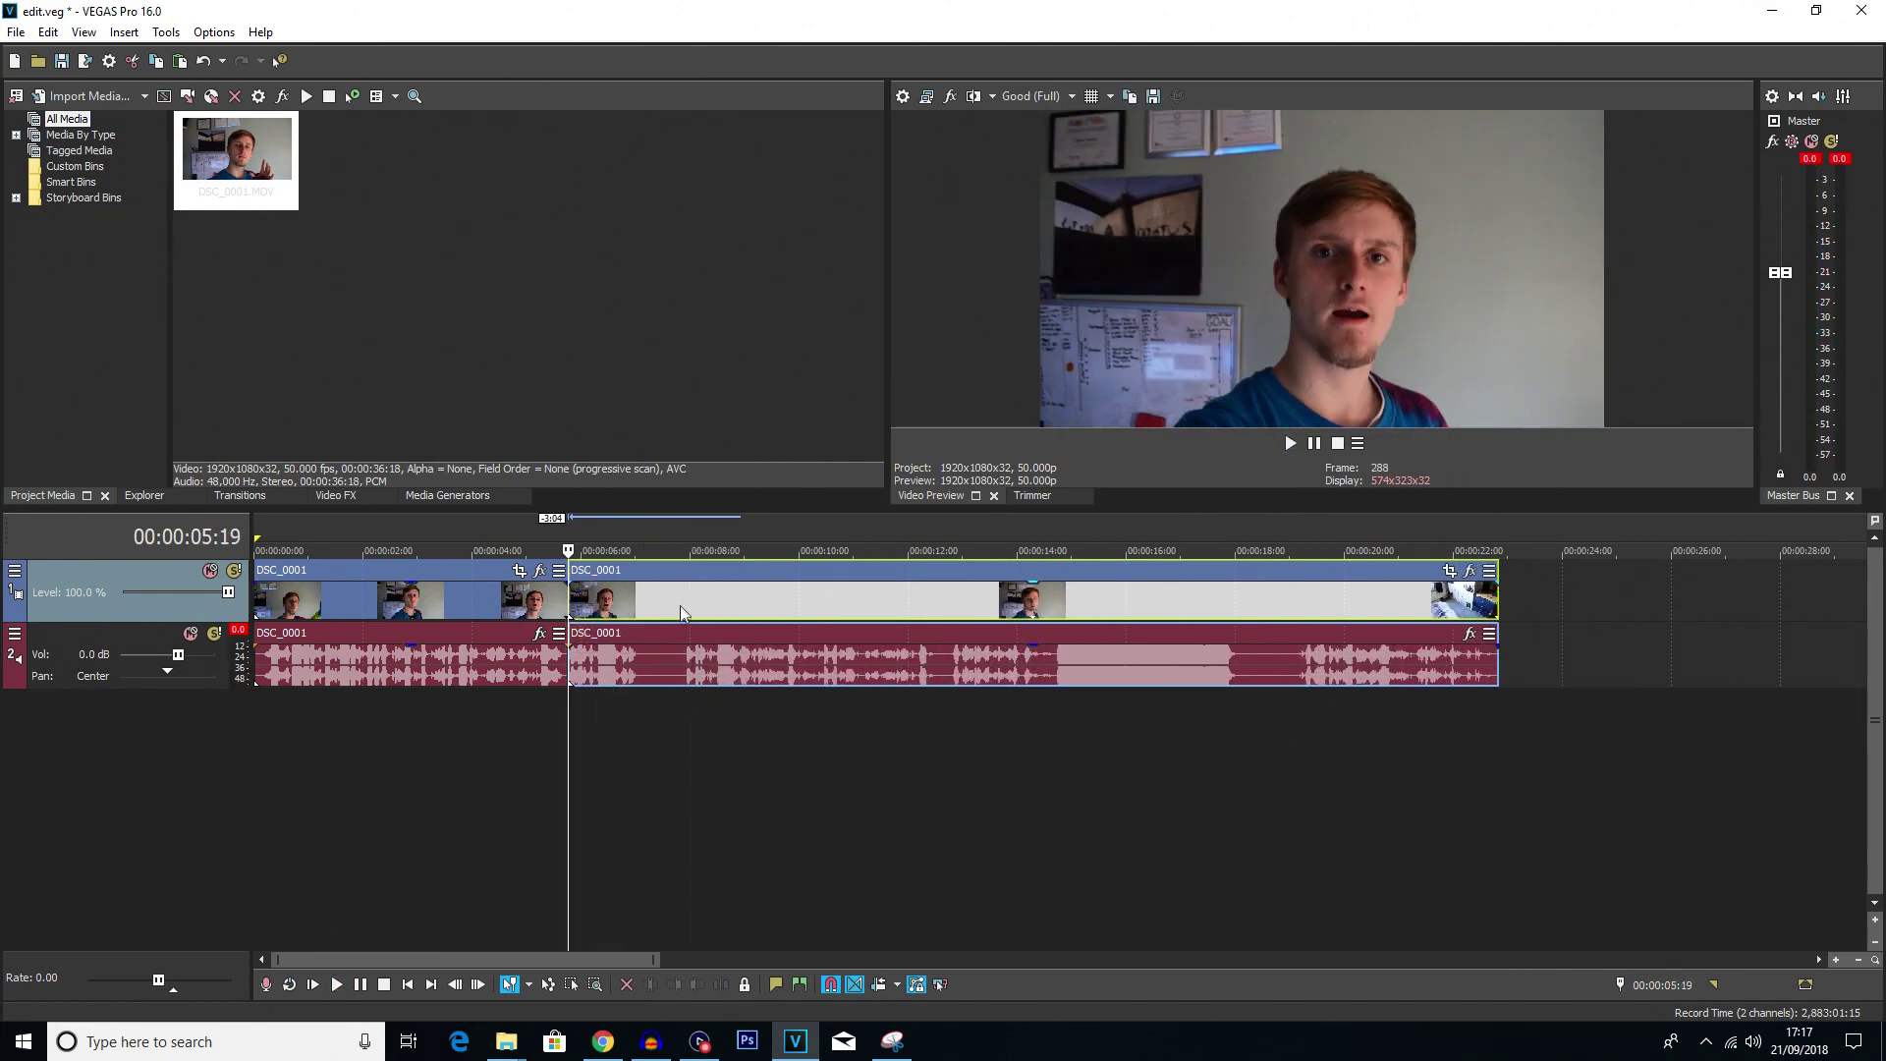
click(680, 607)
key(s)
click(623, 596)
key(Delete)
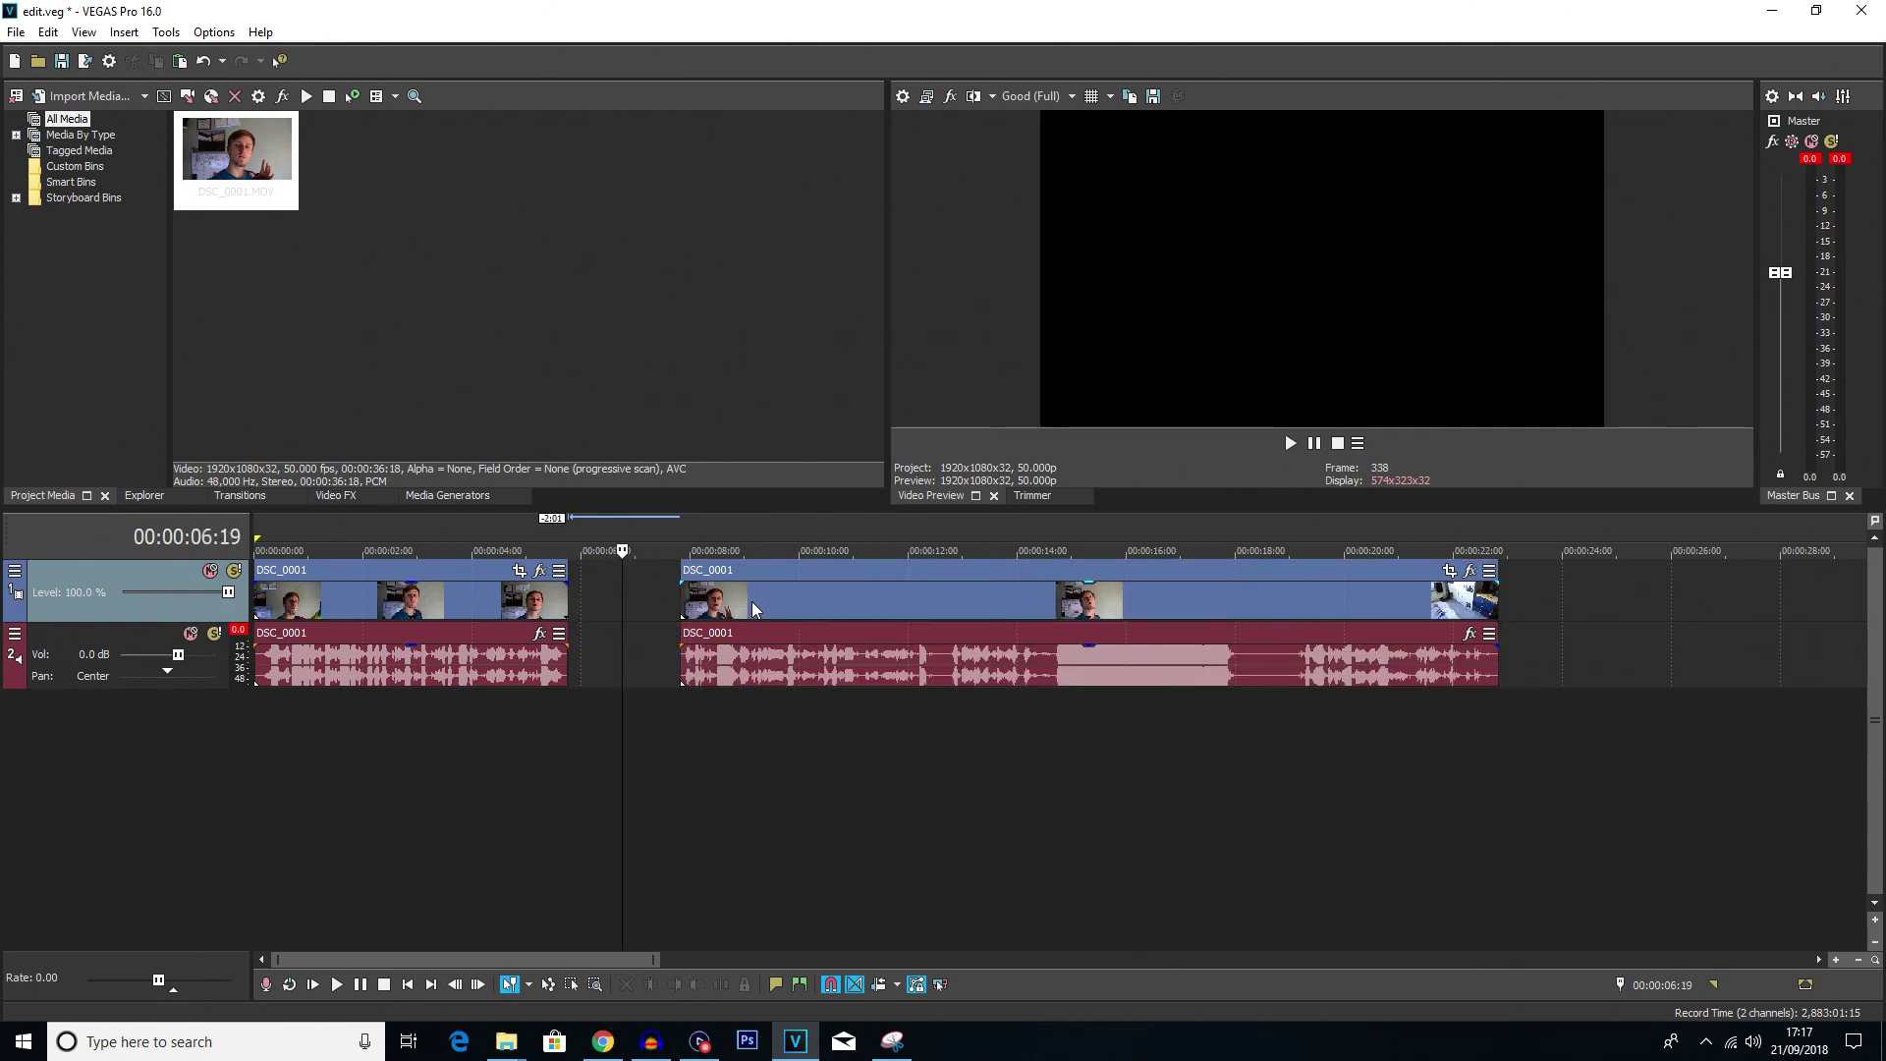
drag(751, 601, 600, 614)
Play back the second clip and isolate its loud audio section with splits at 00:00:12:16 and 00:00:15:23
click(599, 617)
key(space)
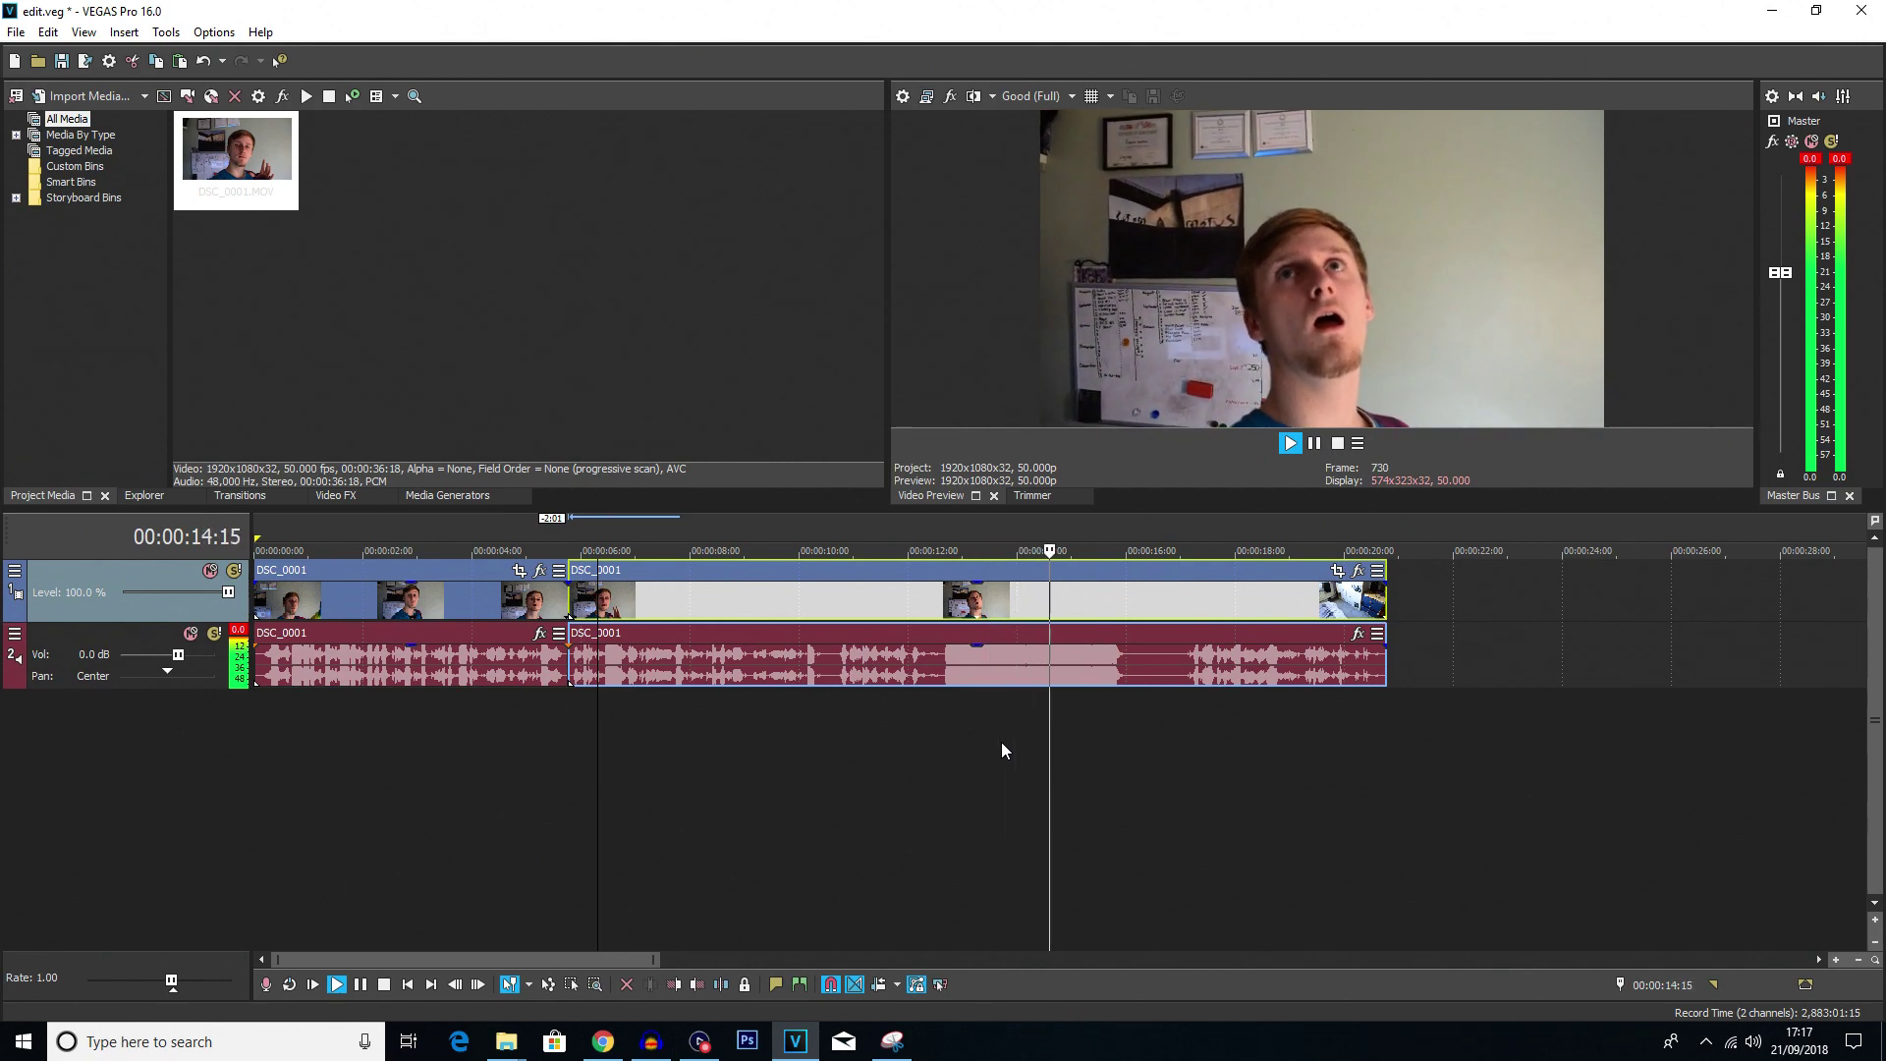
key(space)
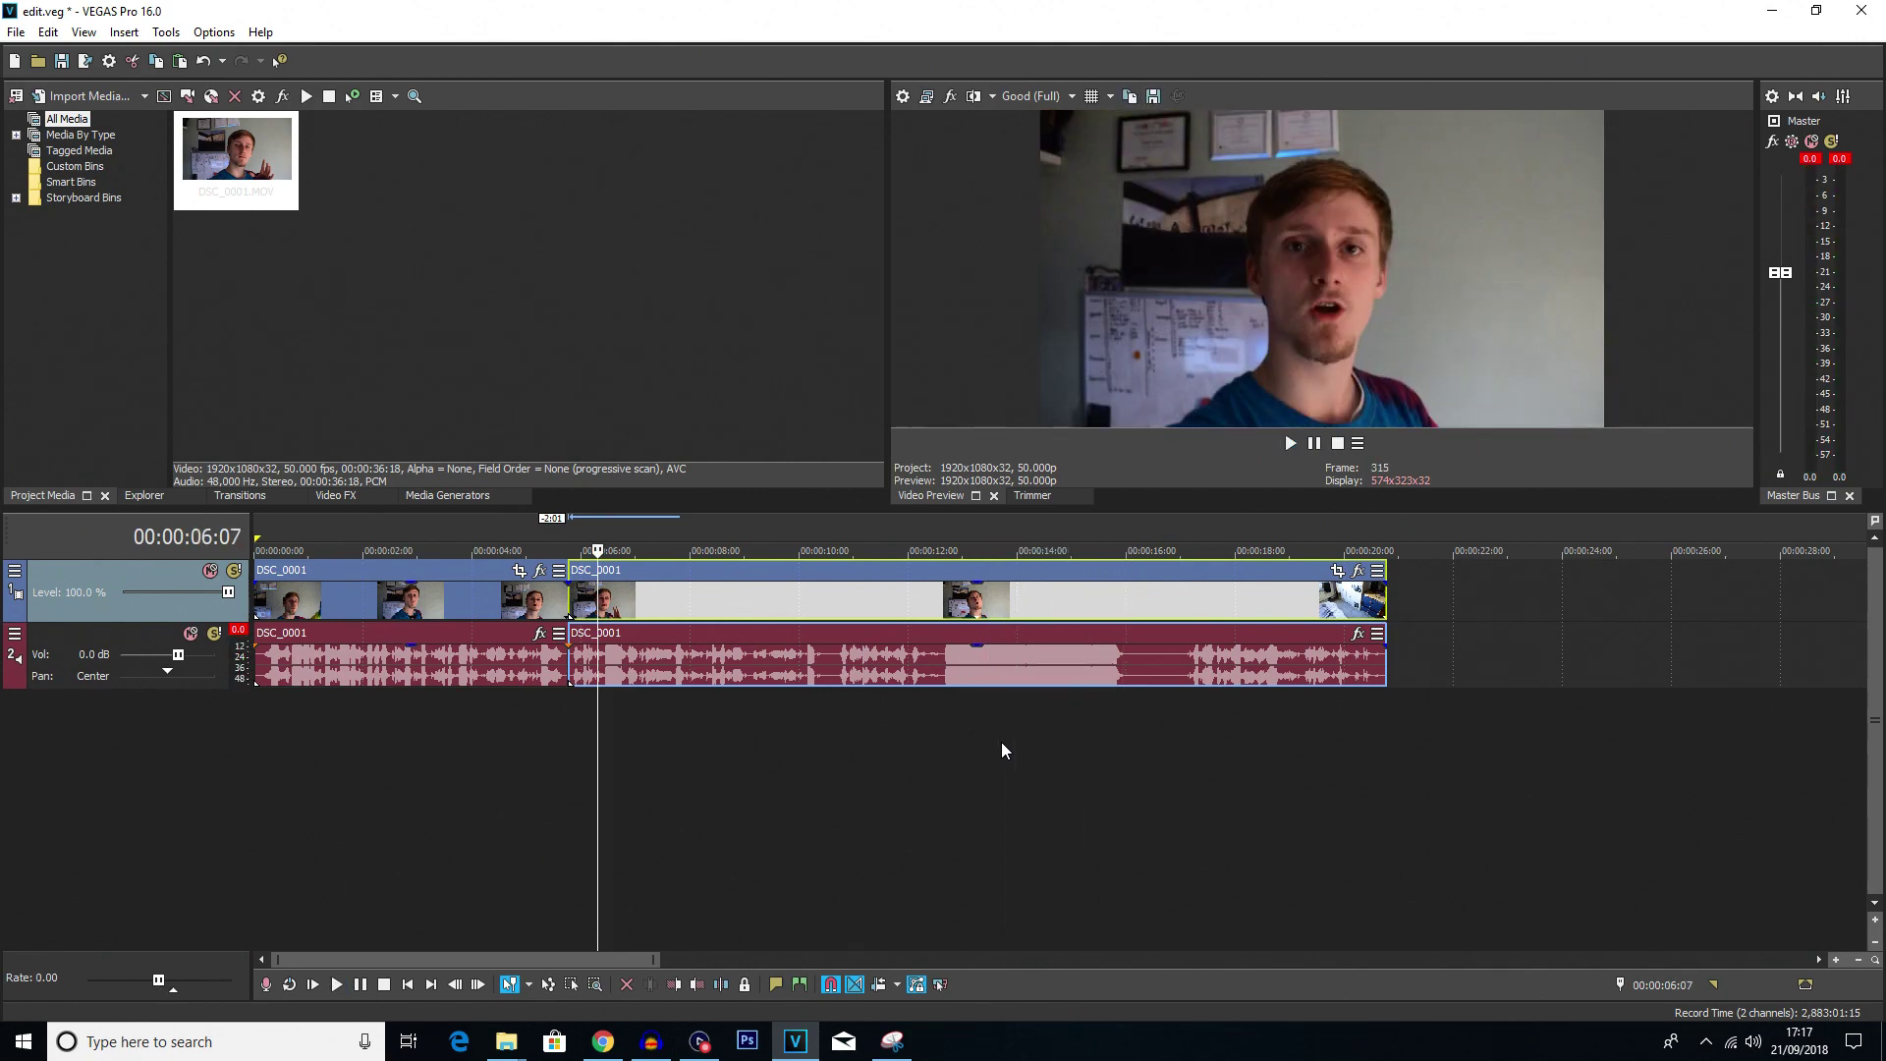
click(964, 717)
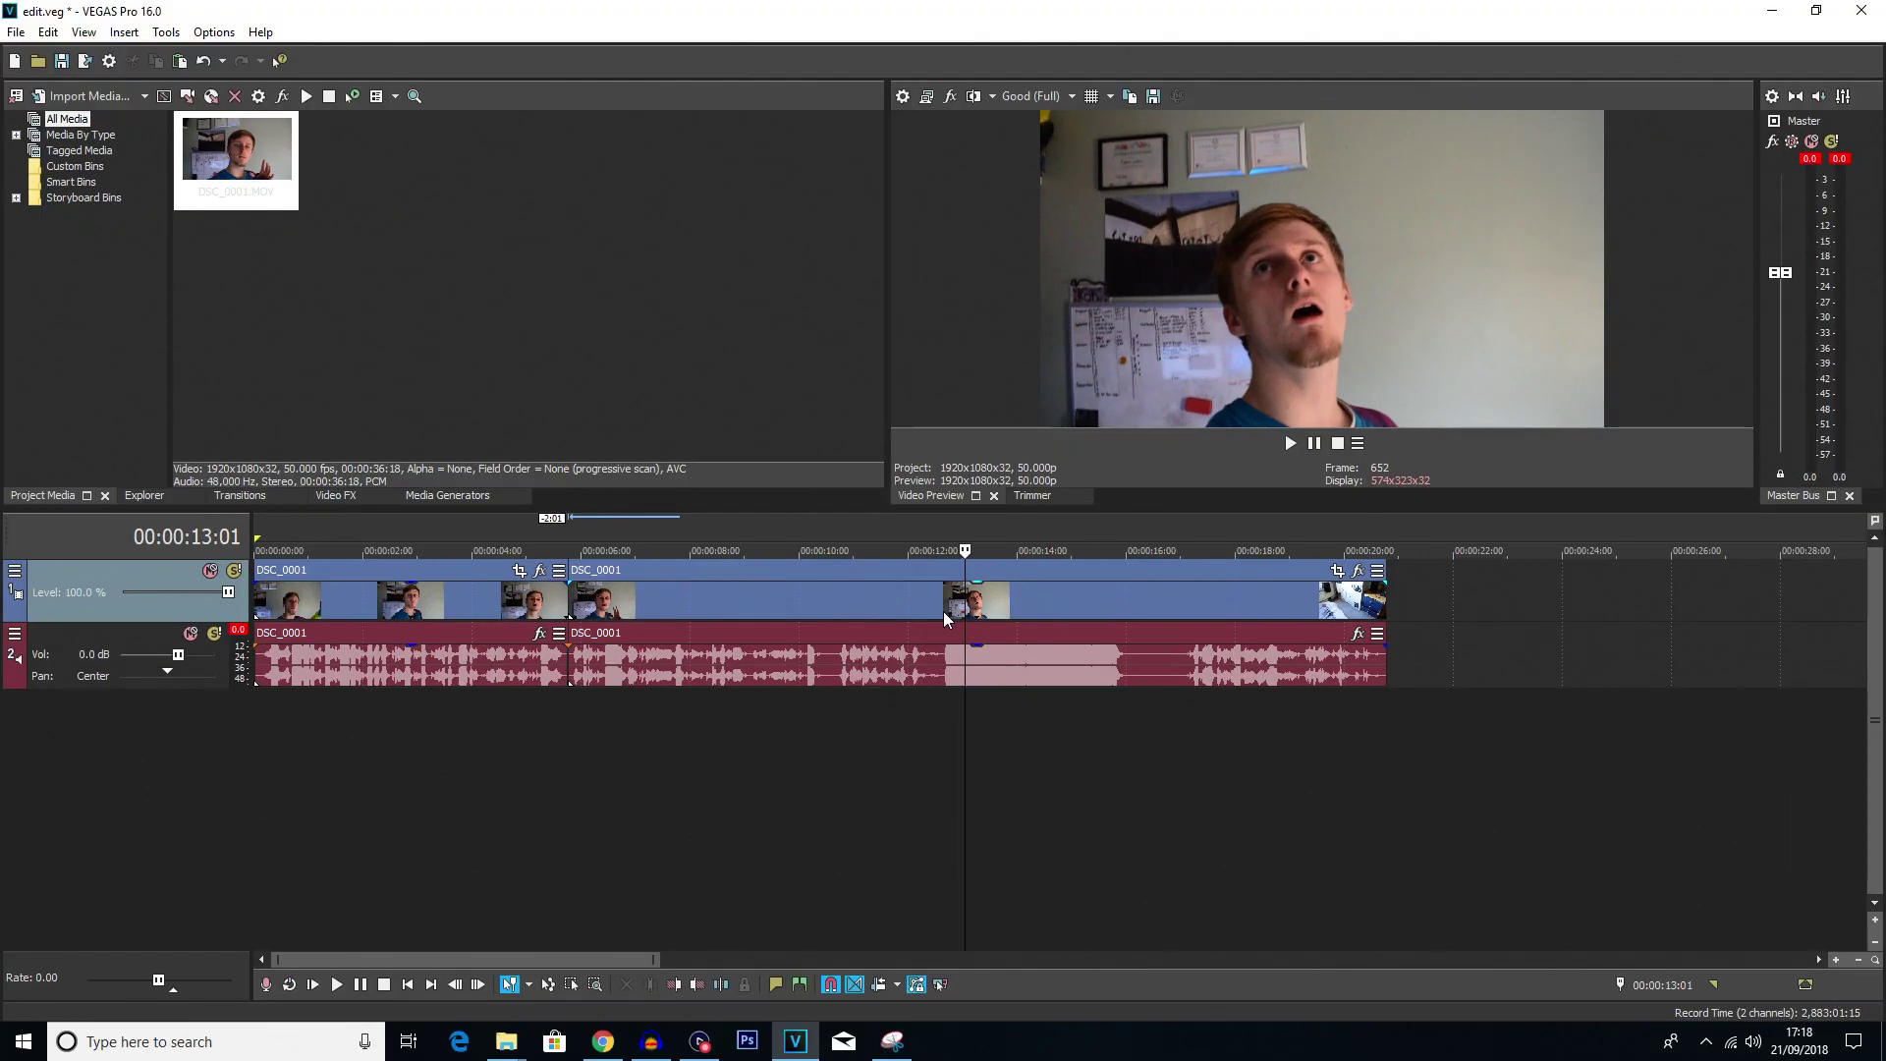
click(941, 596)
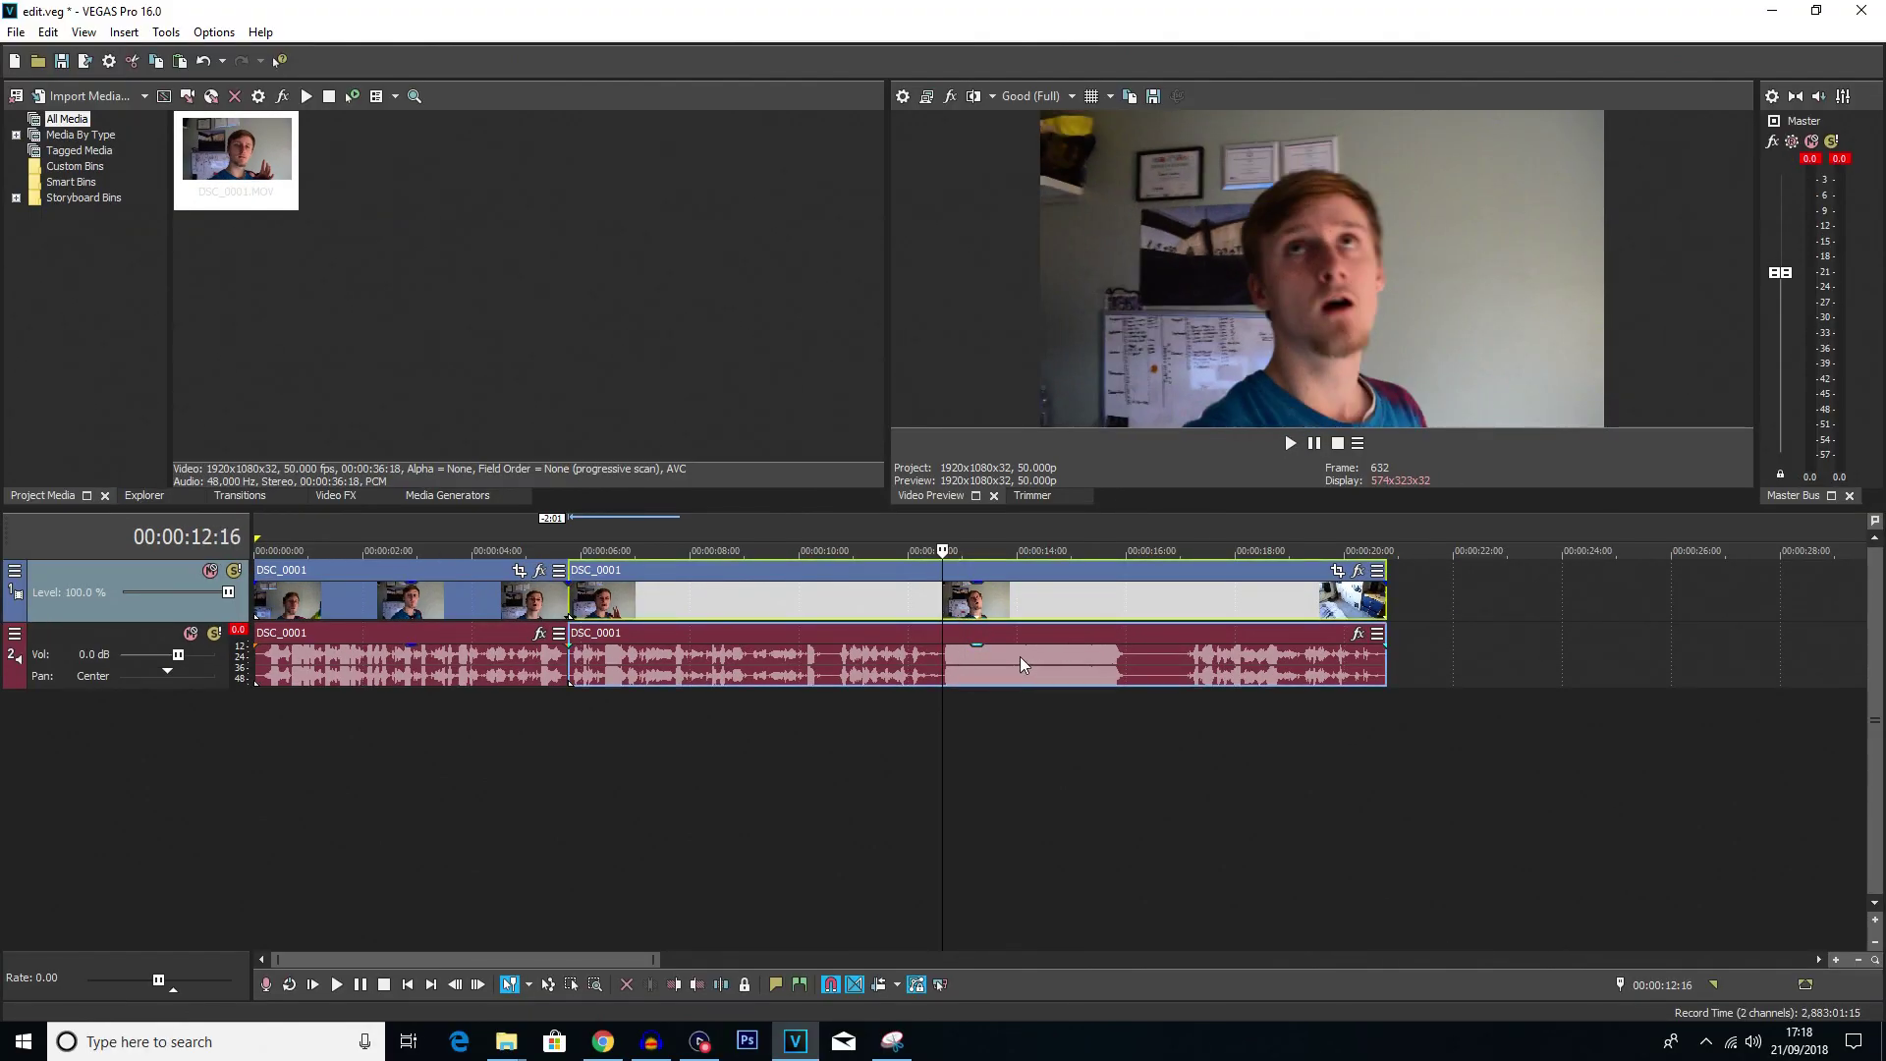
key(s)
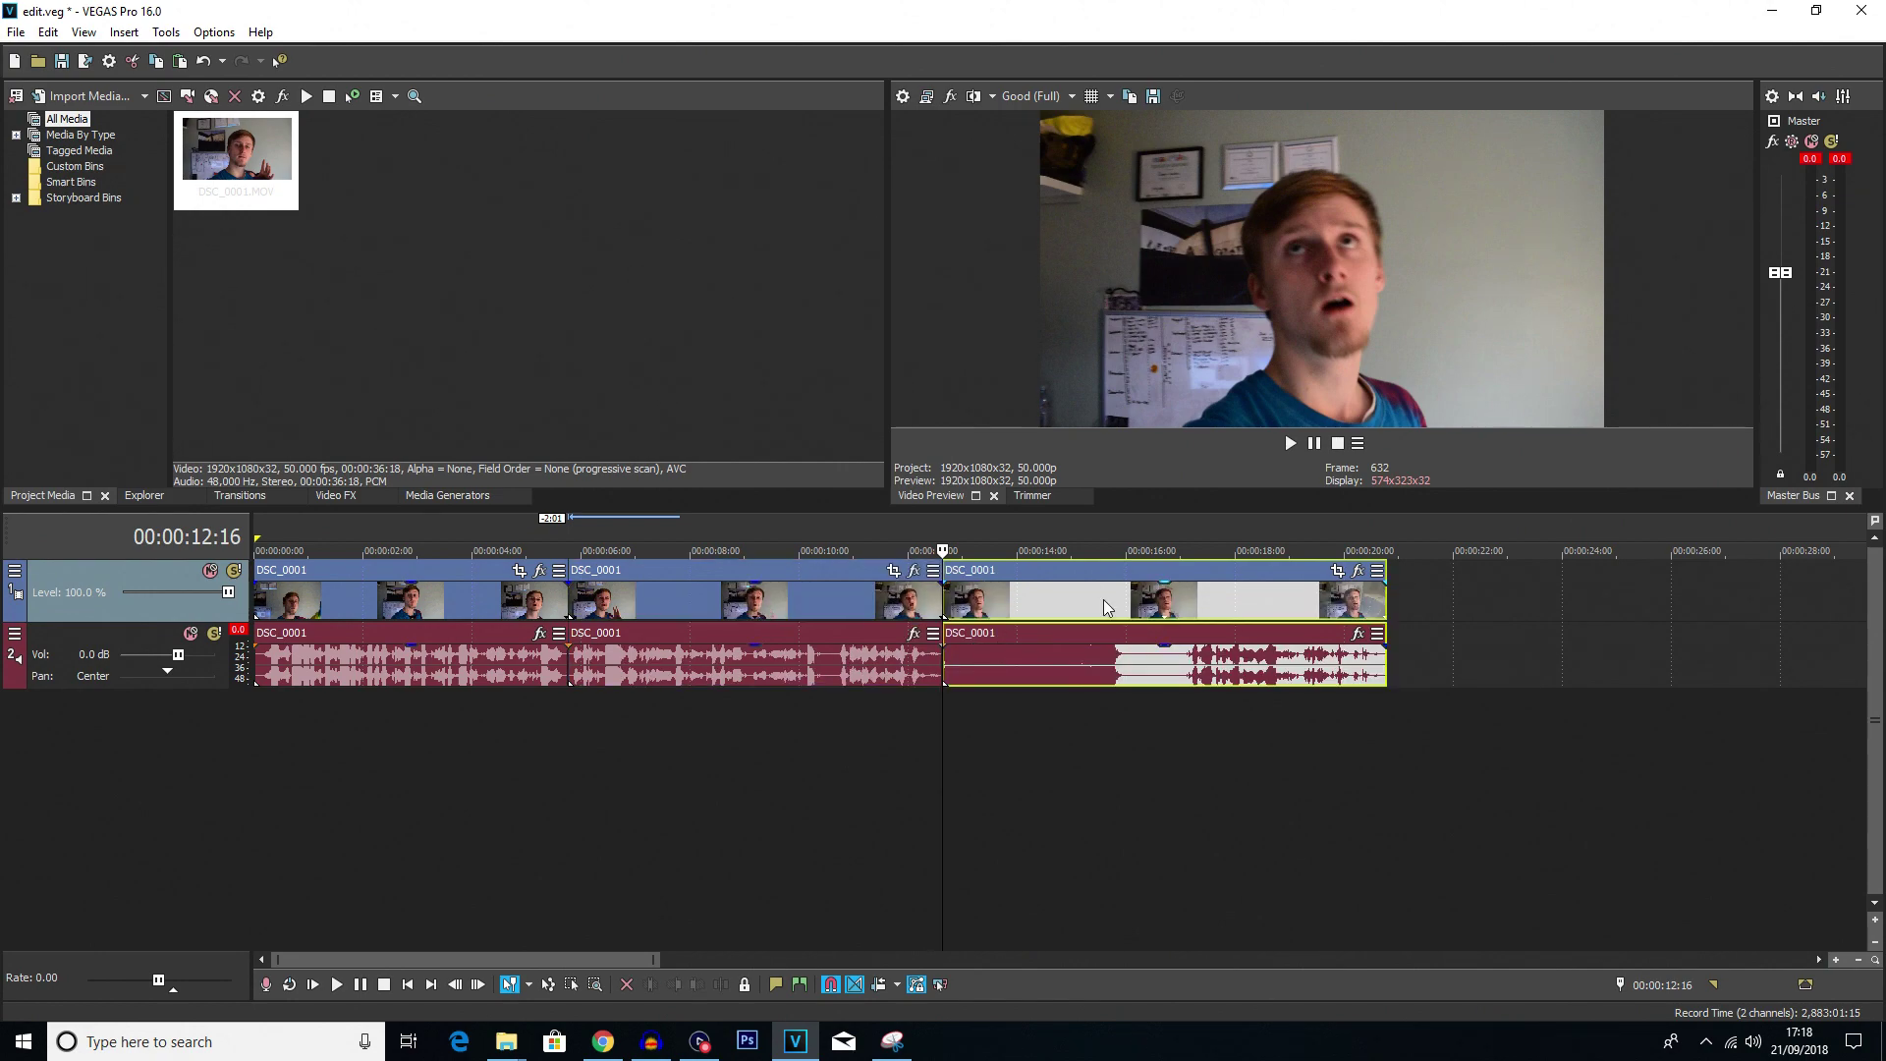
click(1120, 601)
key(s)
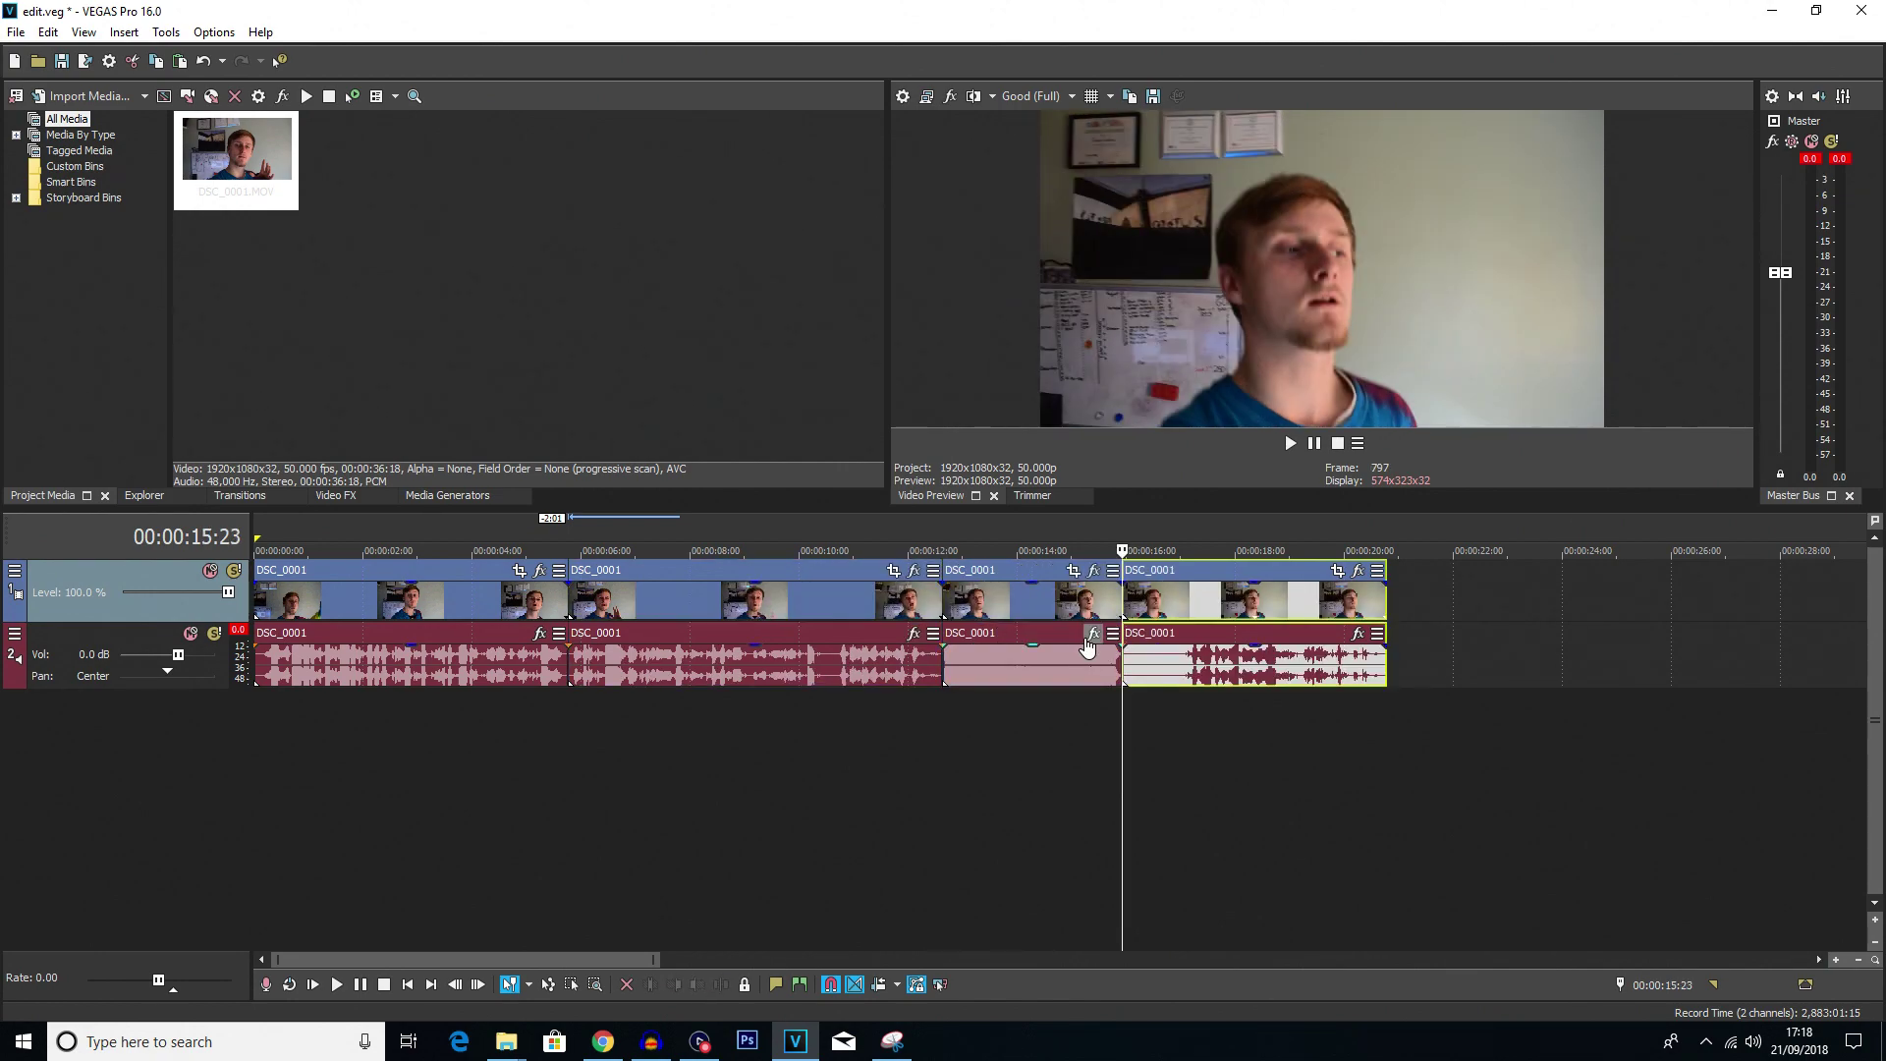
Open Event Pan/Crop for the isolated loud clip and size its window to fit beside the video preview
scroll(1214, 756, up, 5)
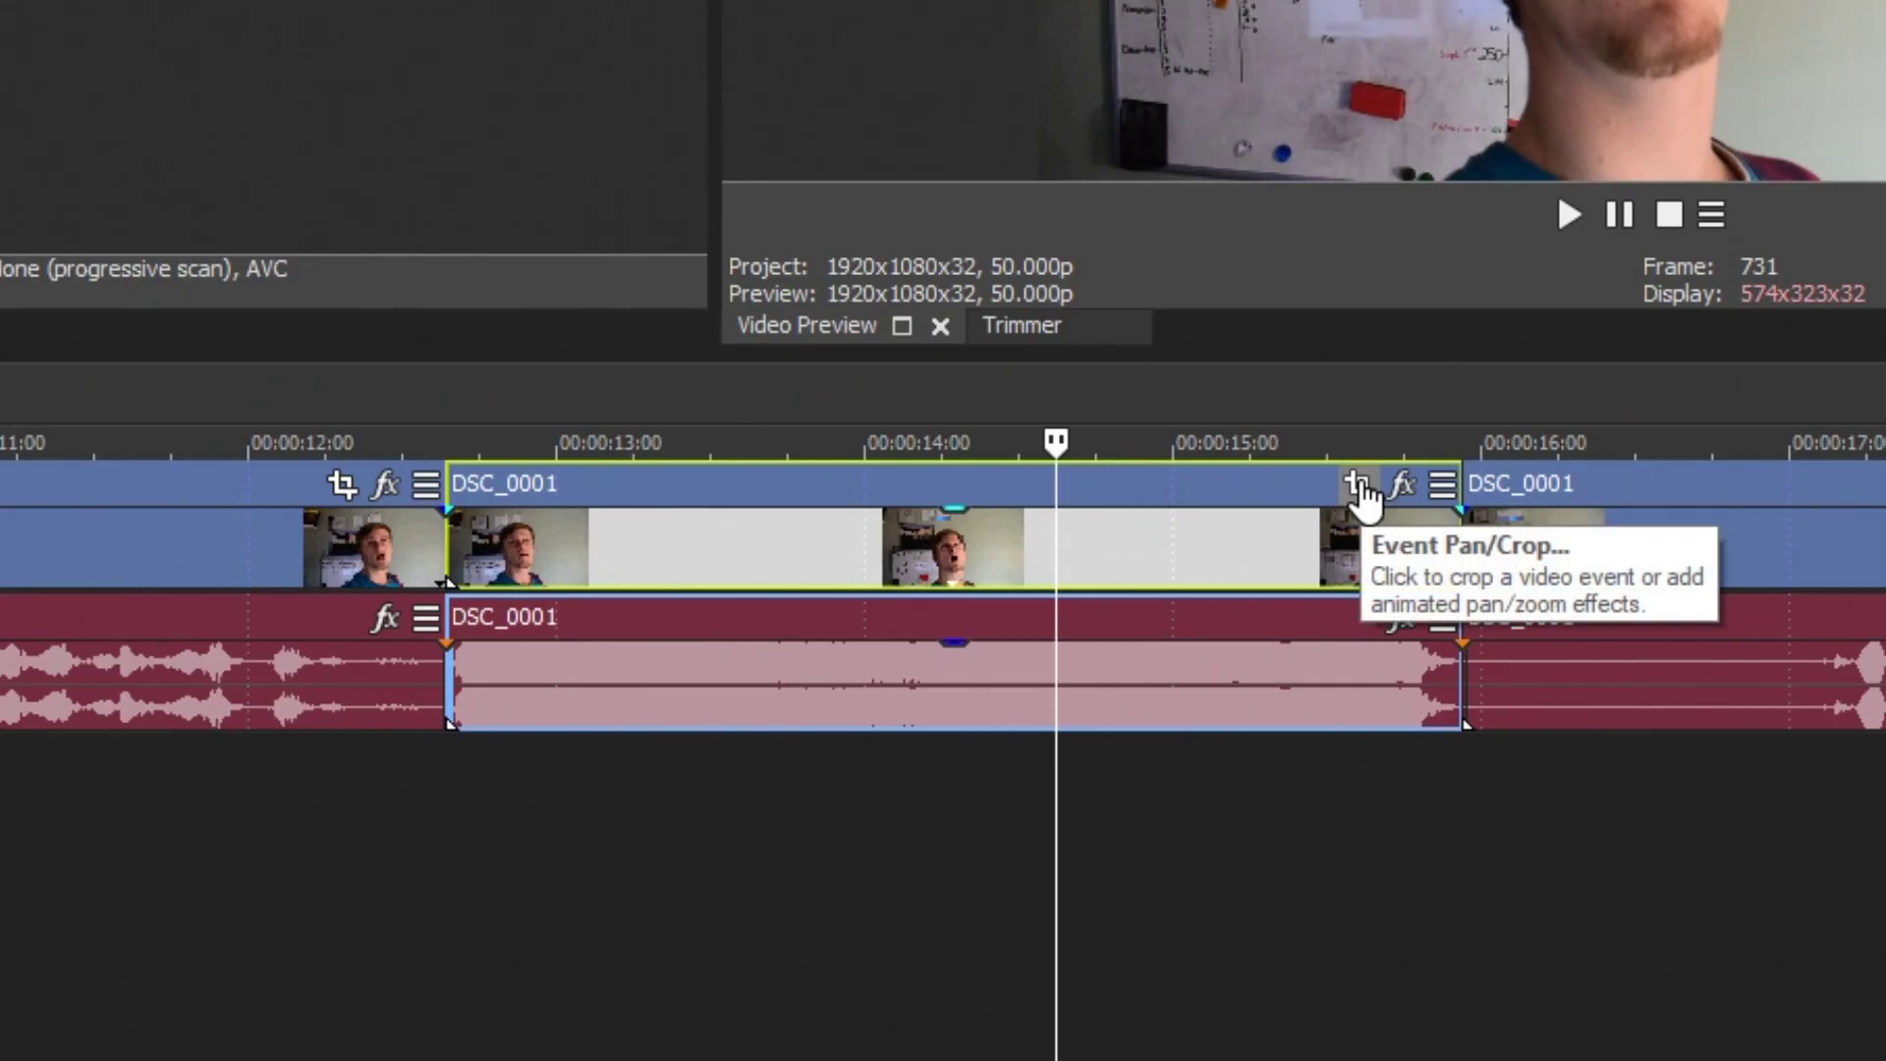
click(1359, 484)
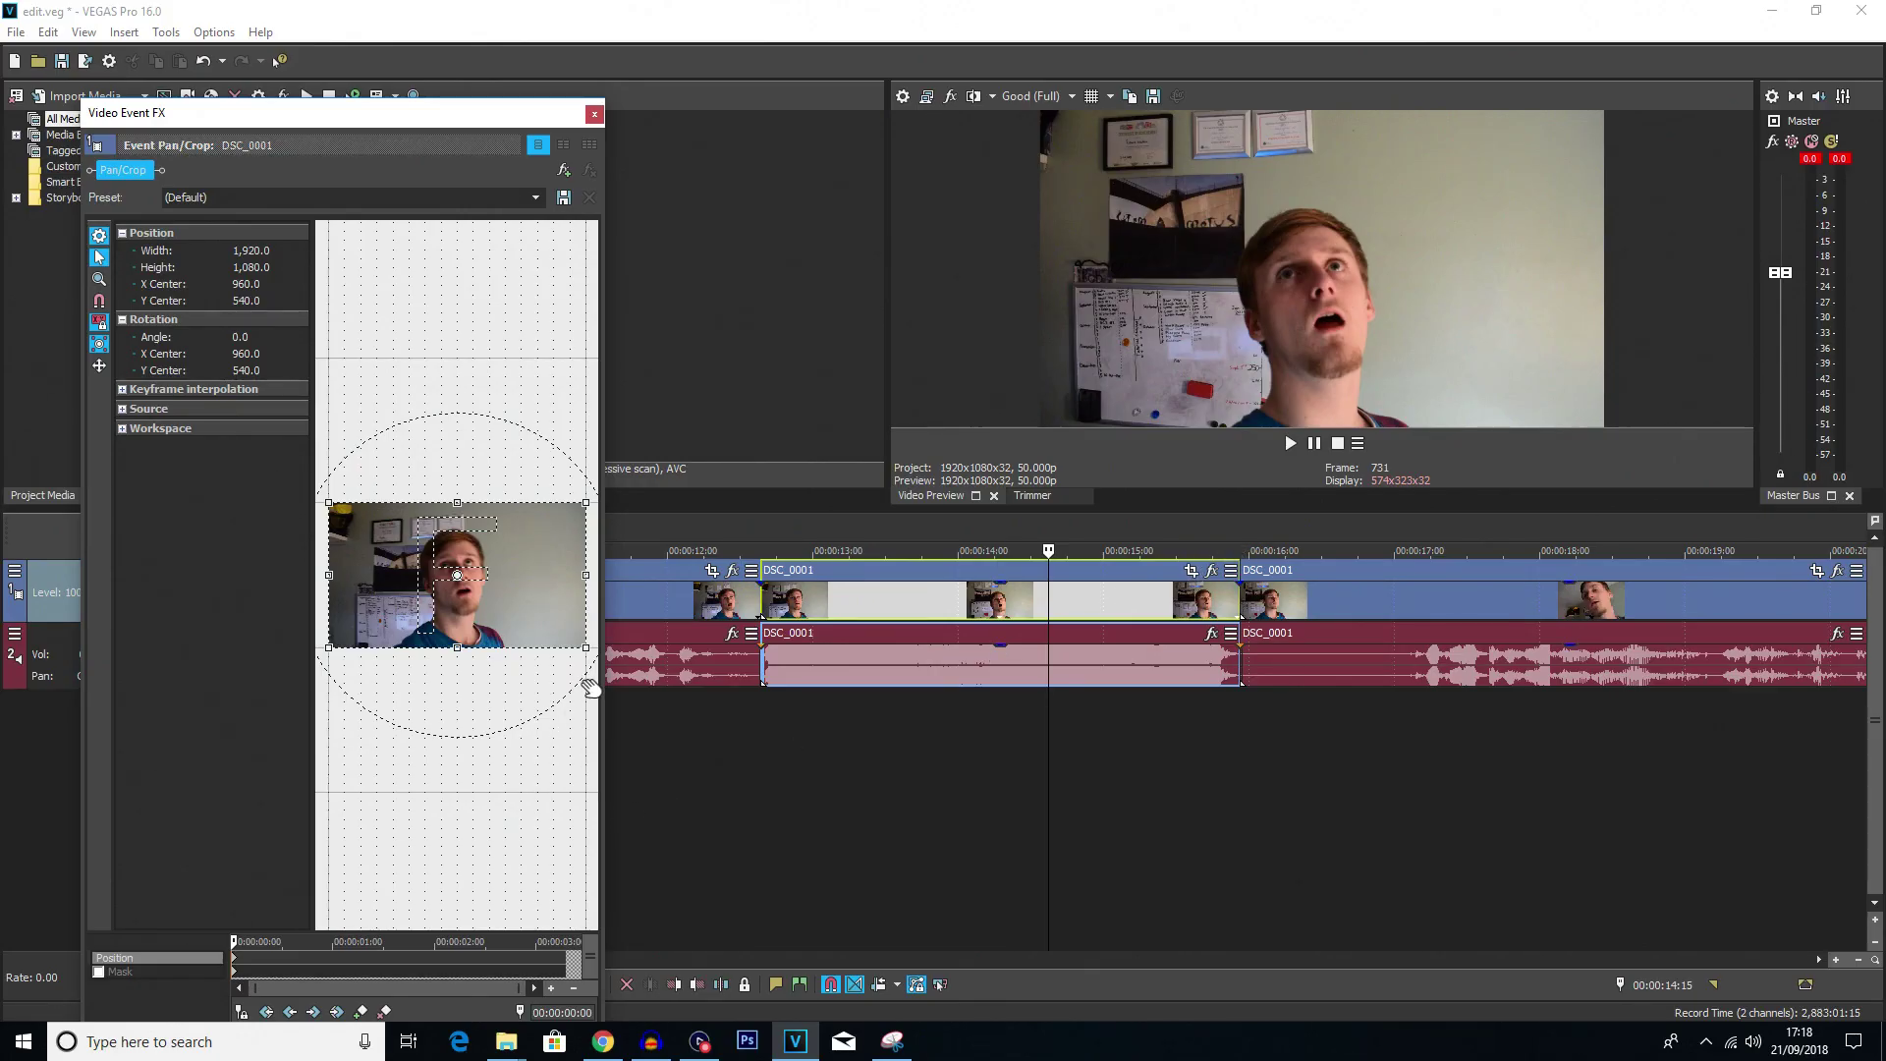
drag(598, 675, 958, 678)
drag(762, 502, 737, 454)
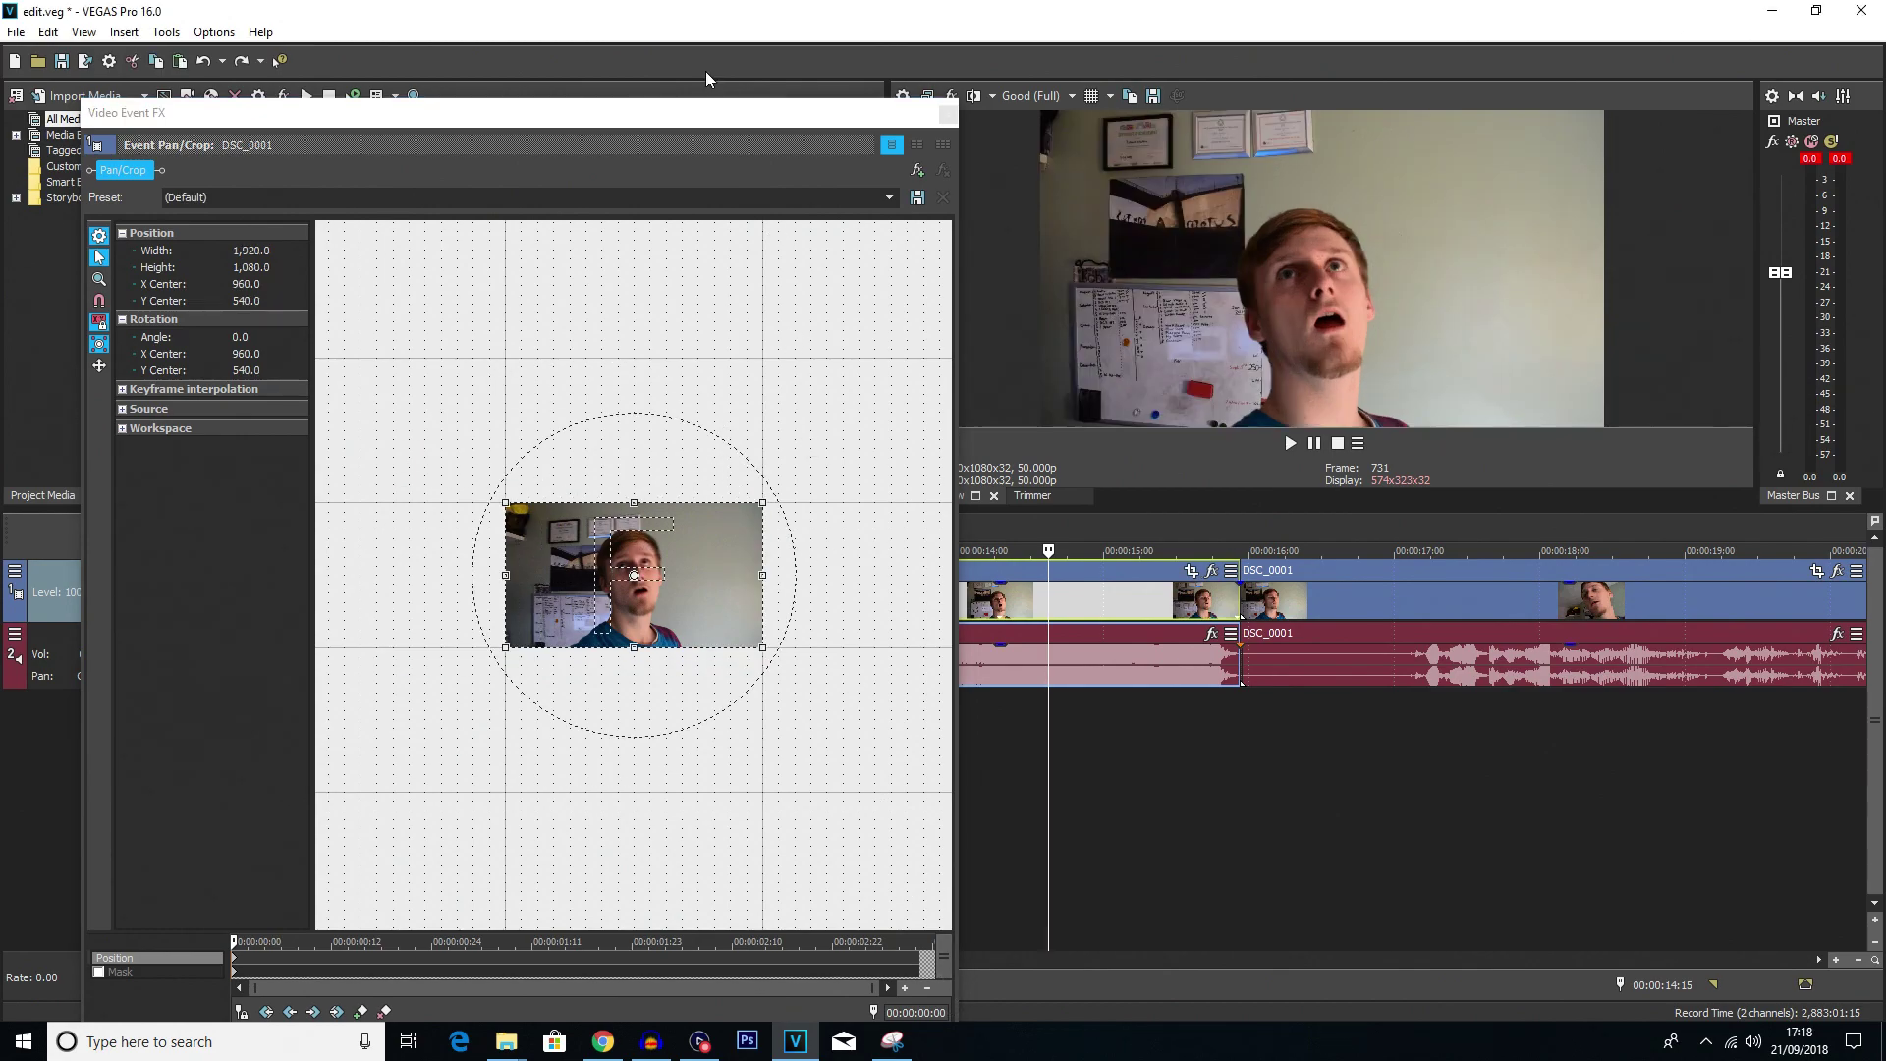
drag(699, 98, 620, 119)
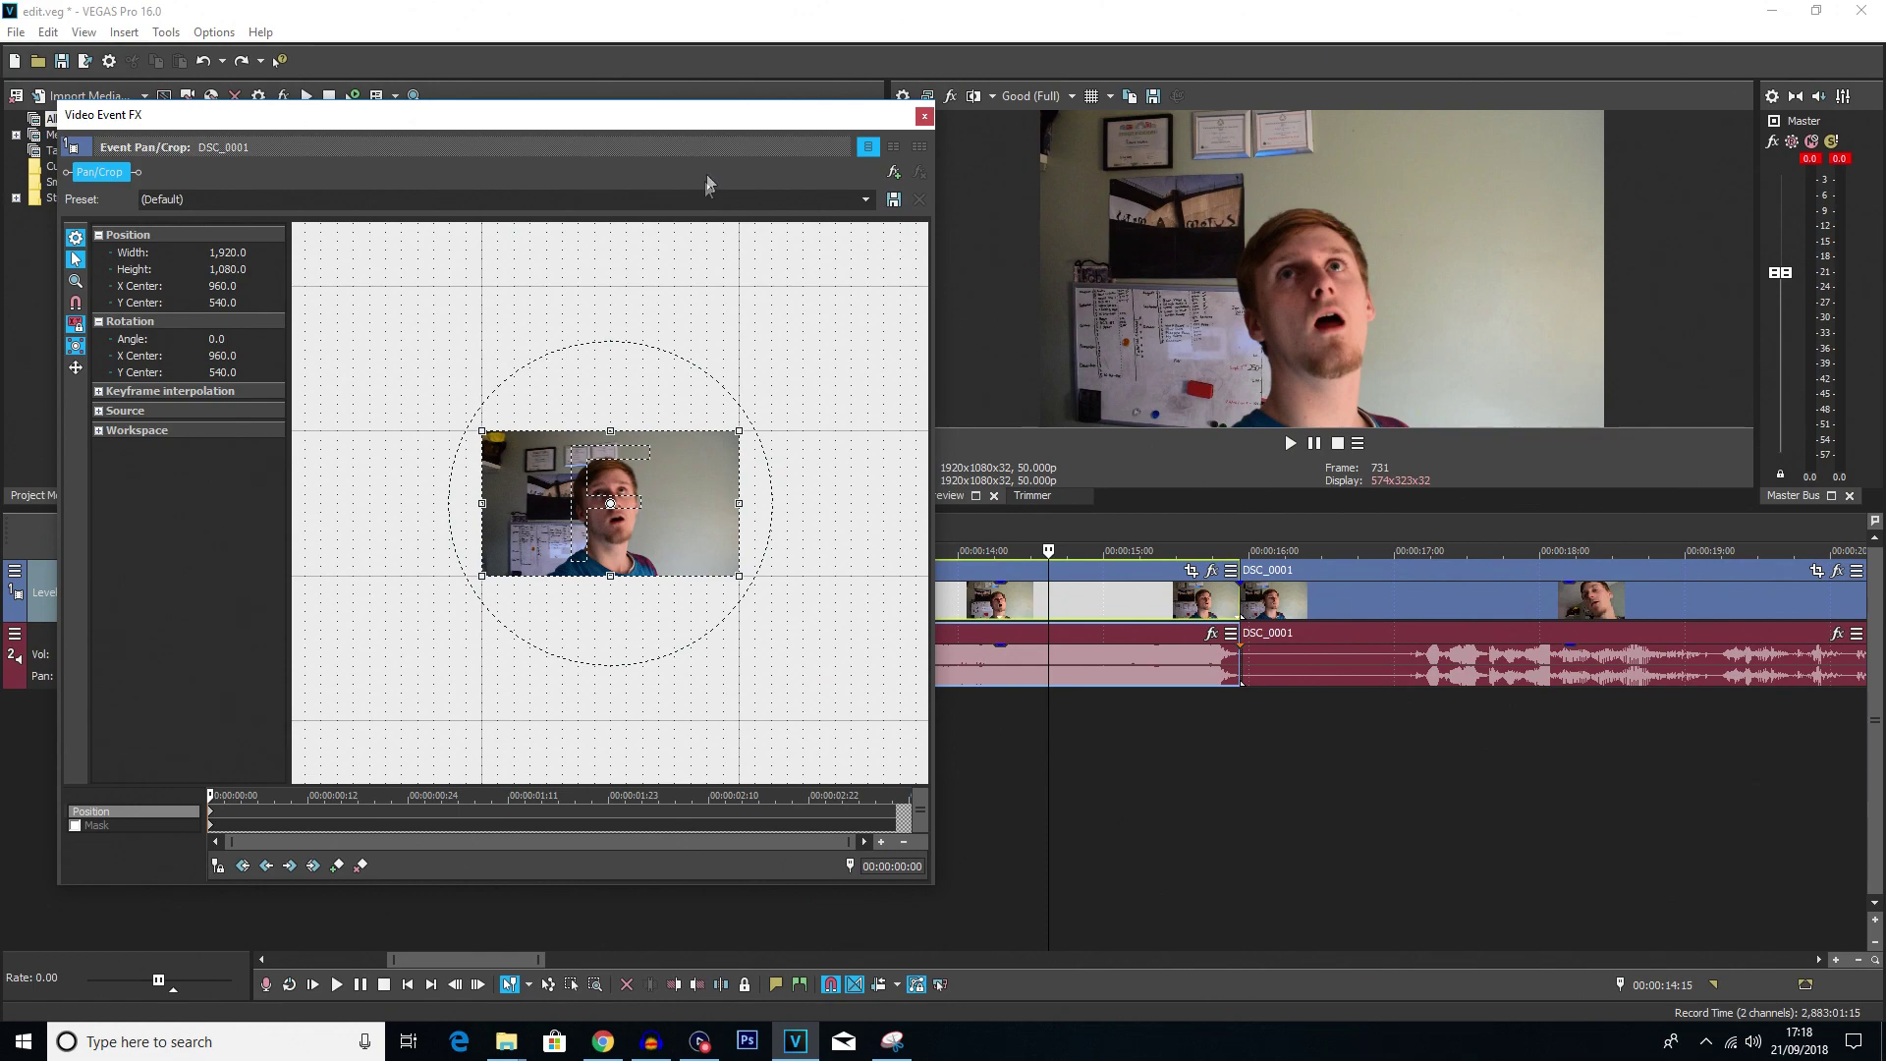
drag(931, 883, 727, 788)
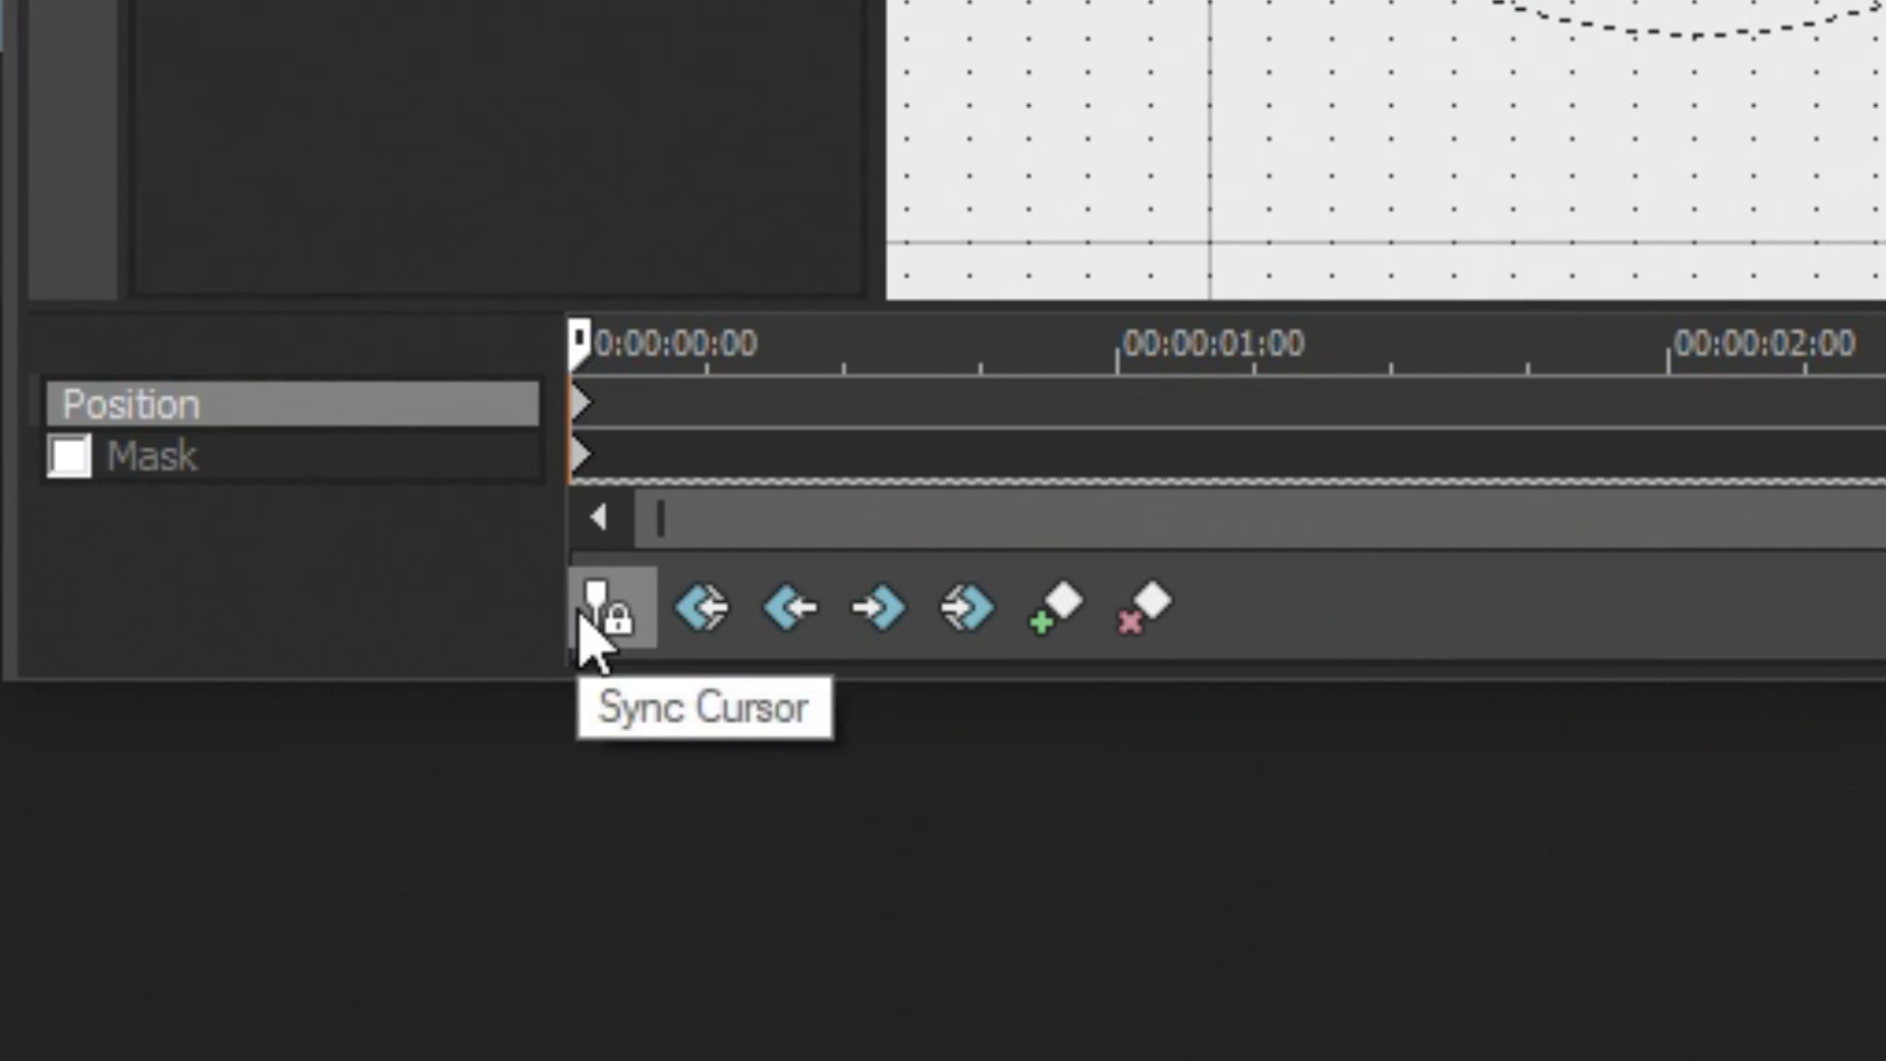
Turn on Sync Cursor and, at the event's start, shrink the crop frame to about 1,763.6 by 992 and rotate it to about 2.6 degrees
click(581, 617)
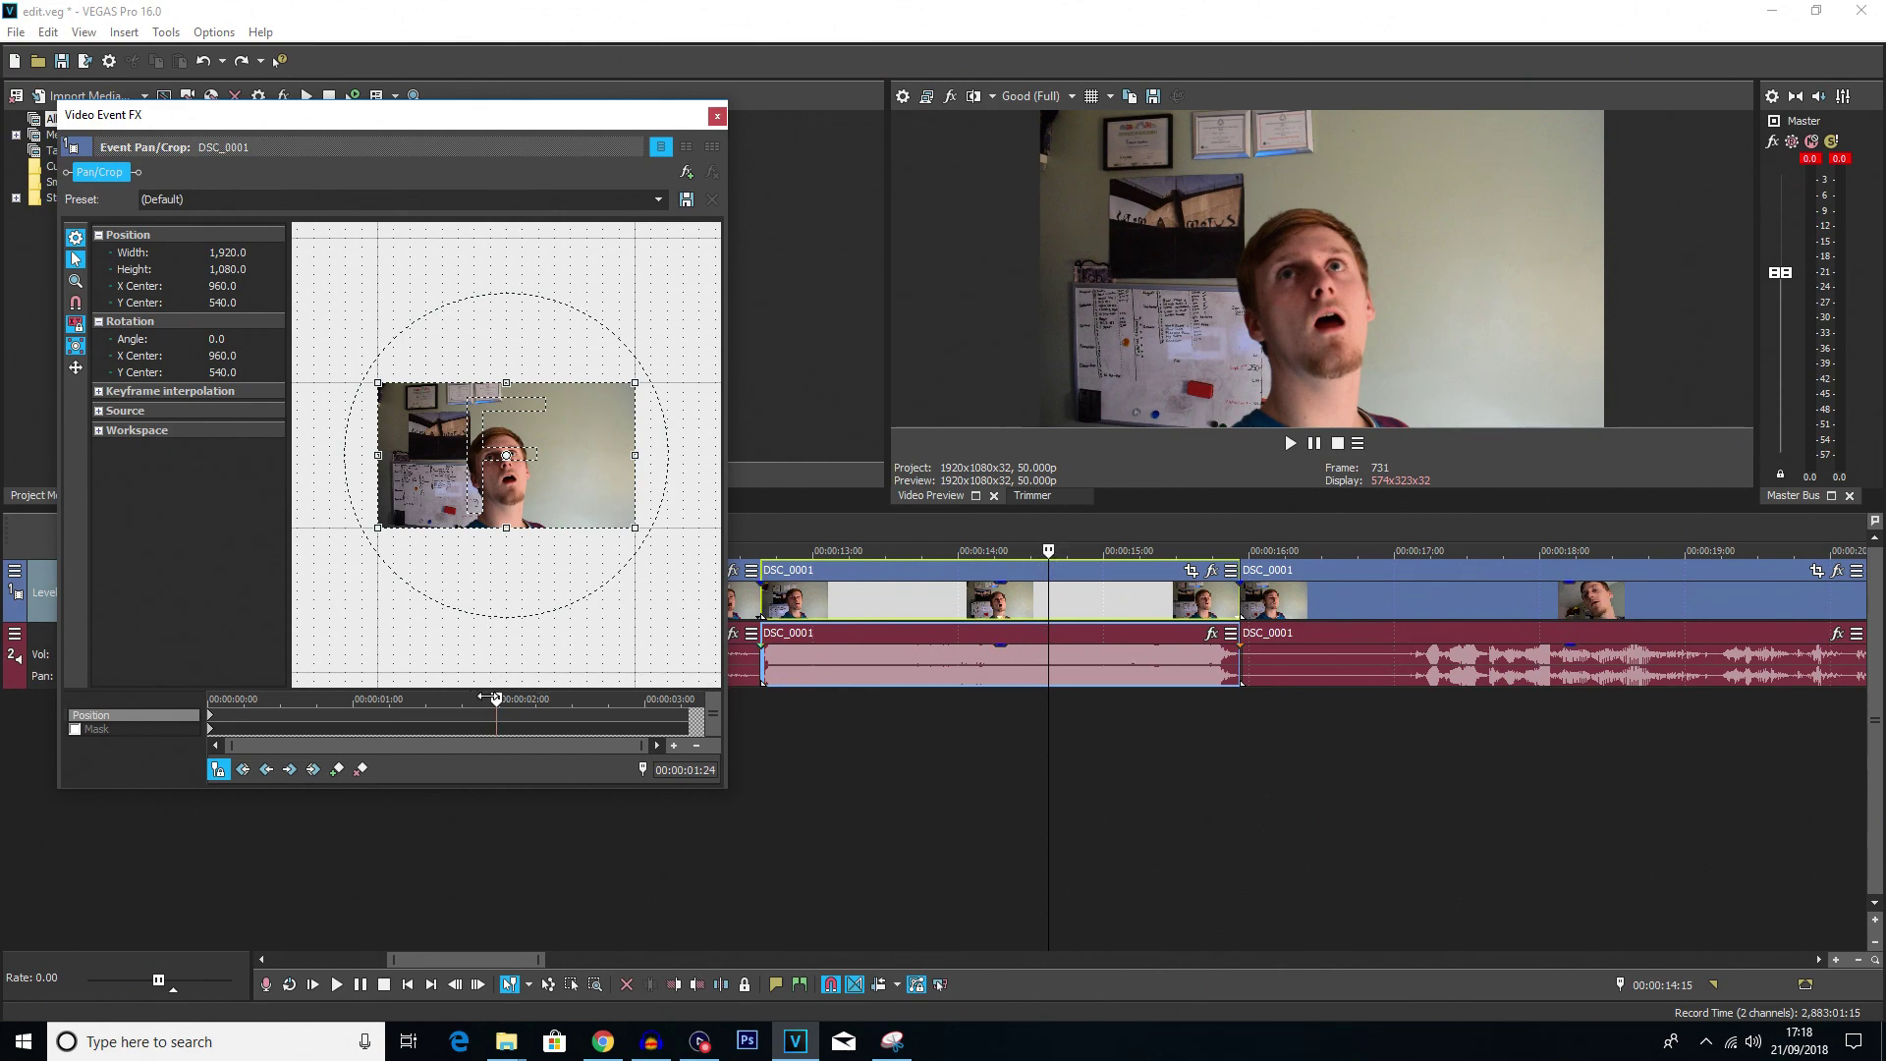
drag(496, 698, 190, 696)
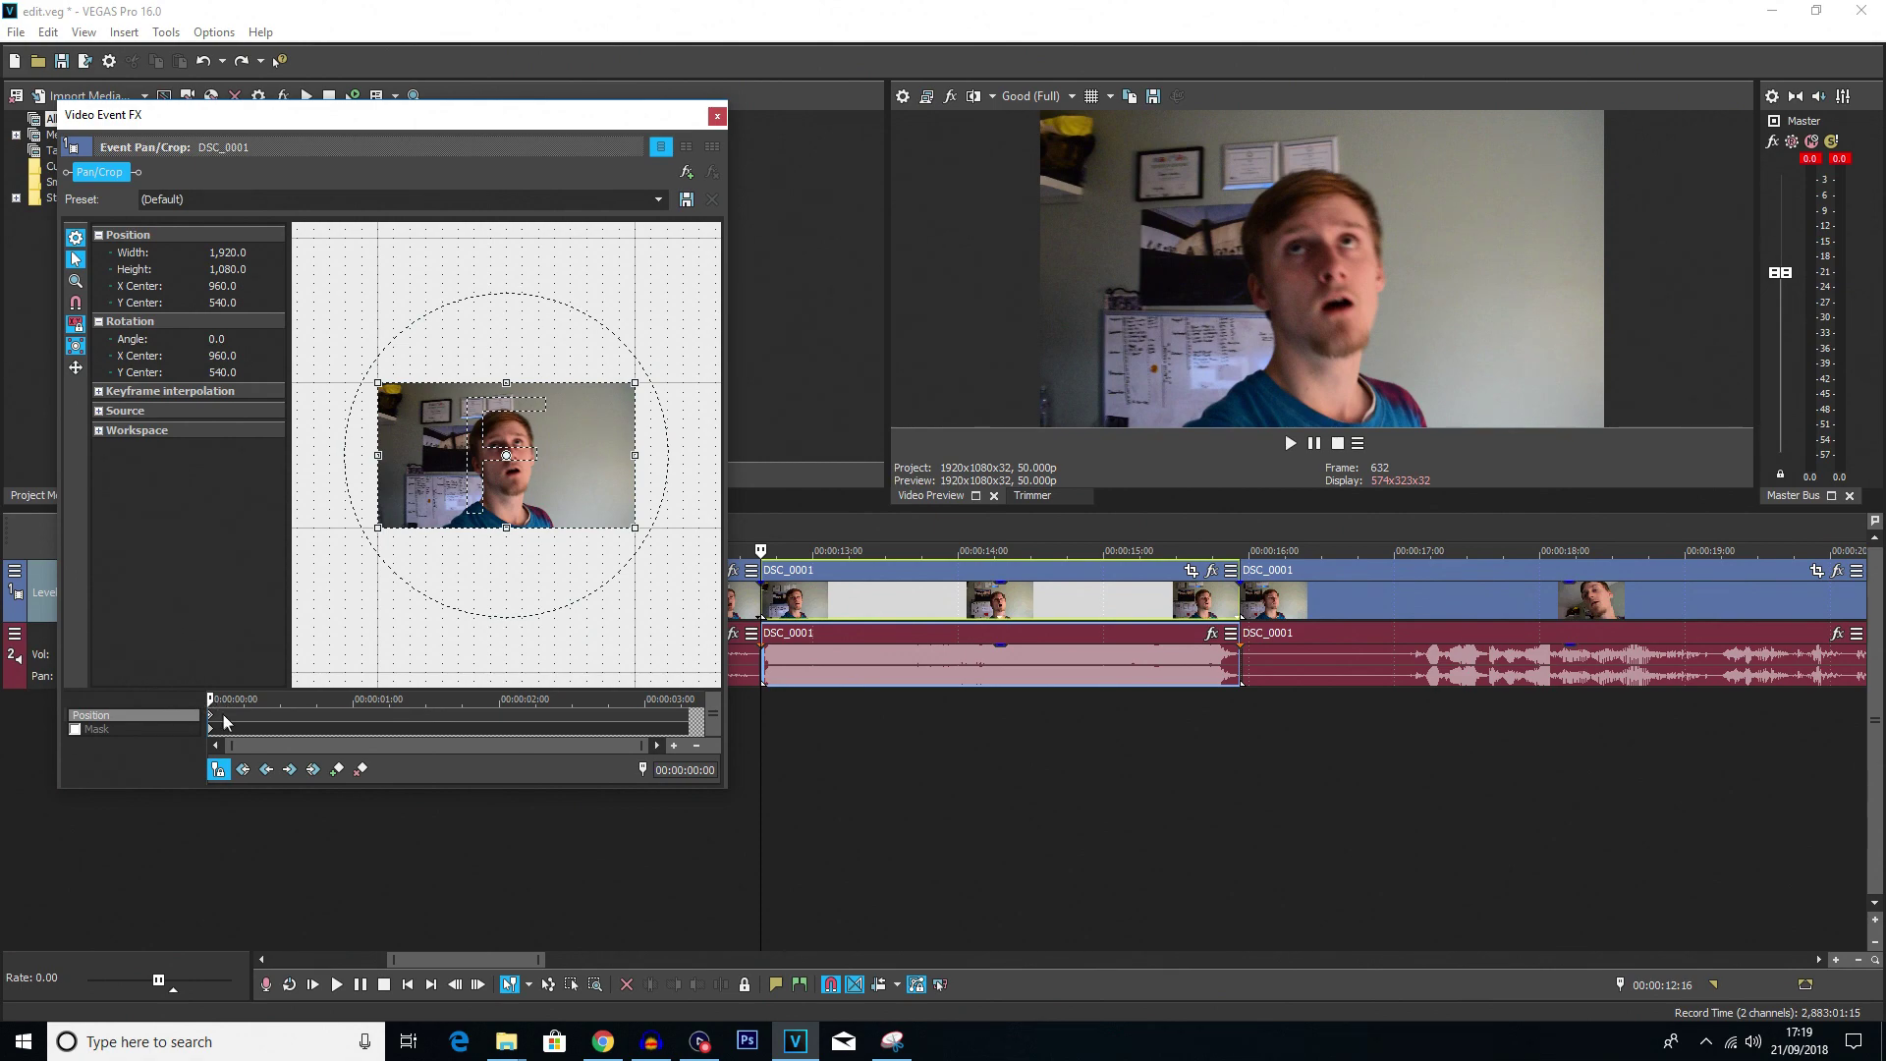
drag(635, 380, 627, 387)
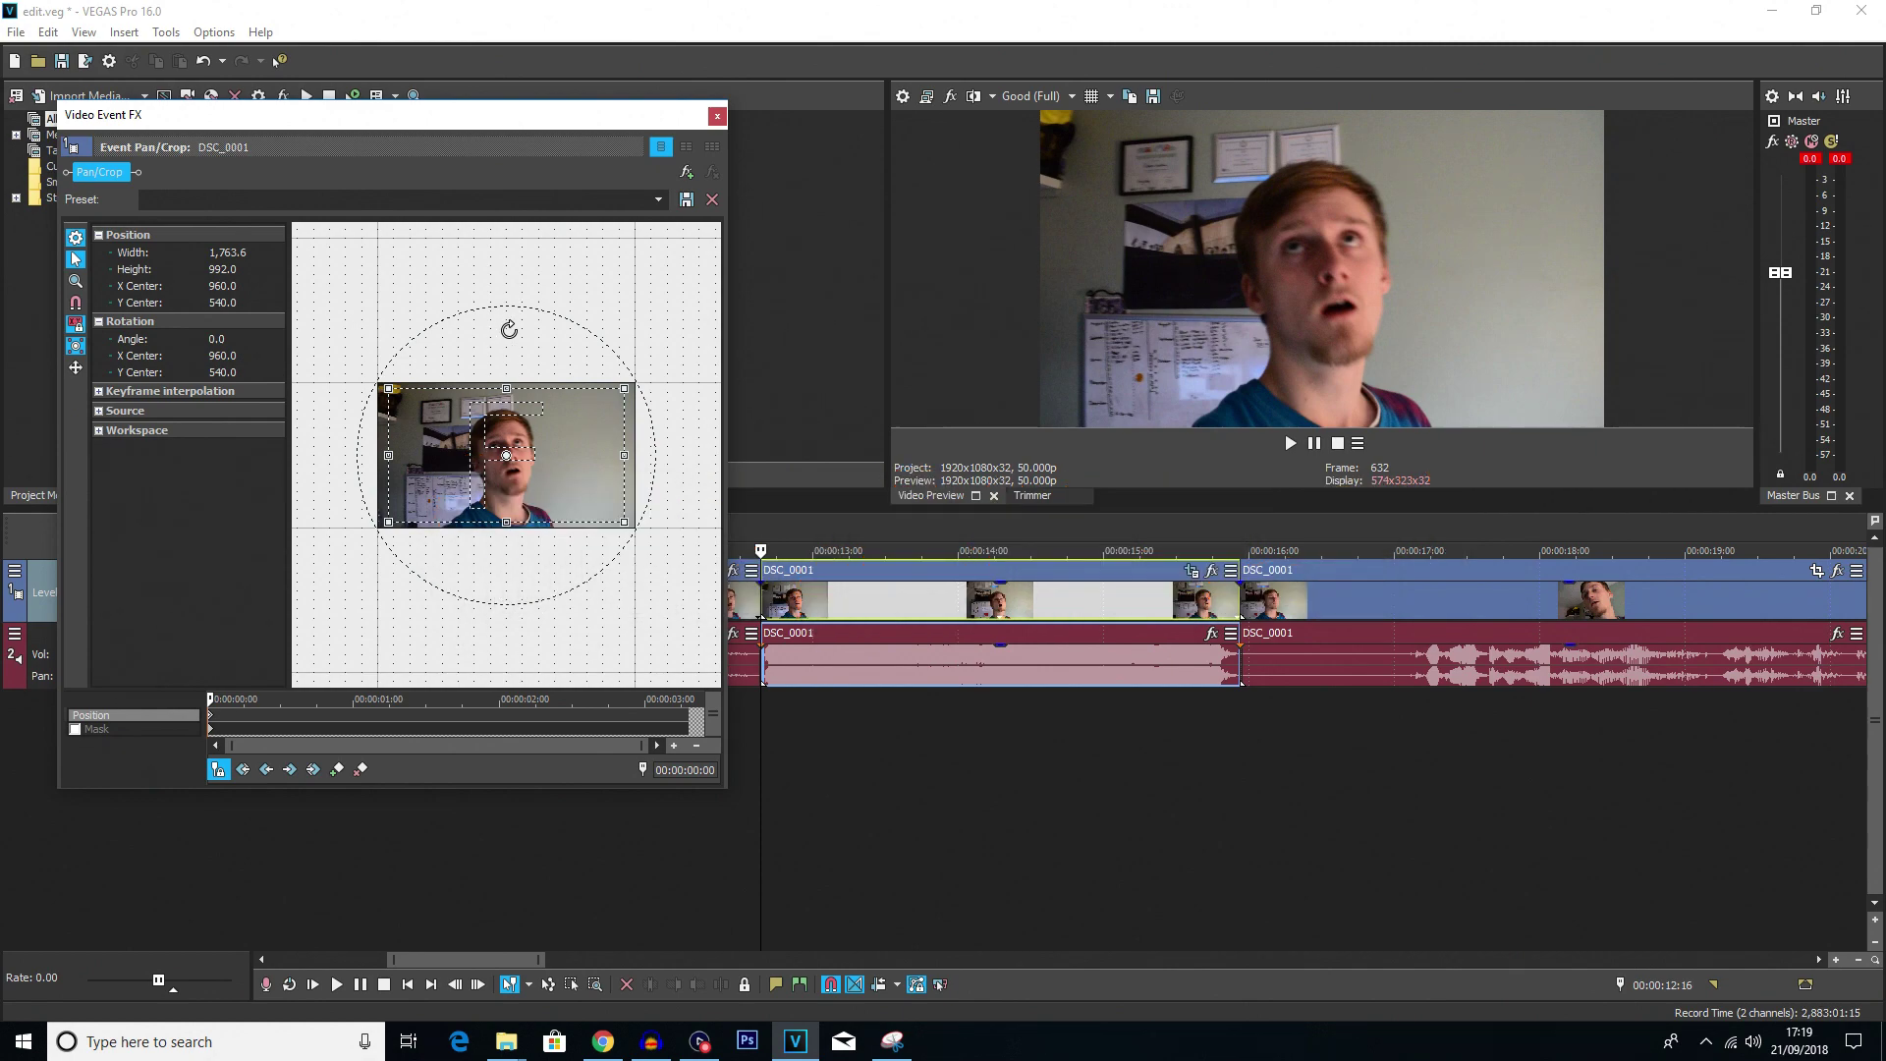
drag(509, 329, 515, 326)
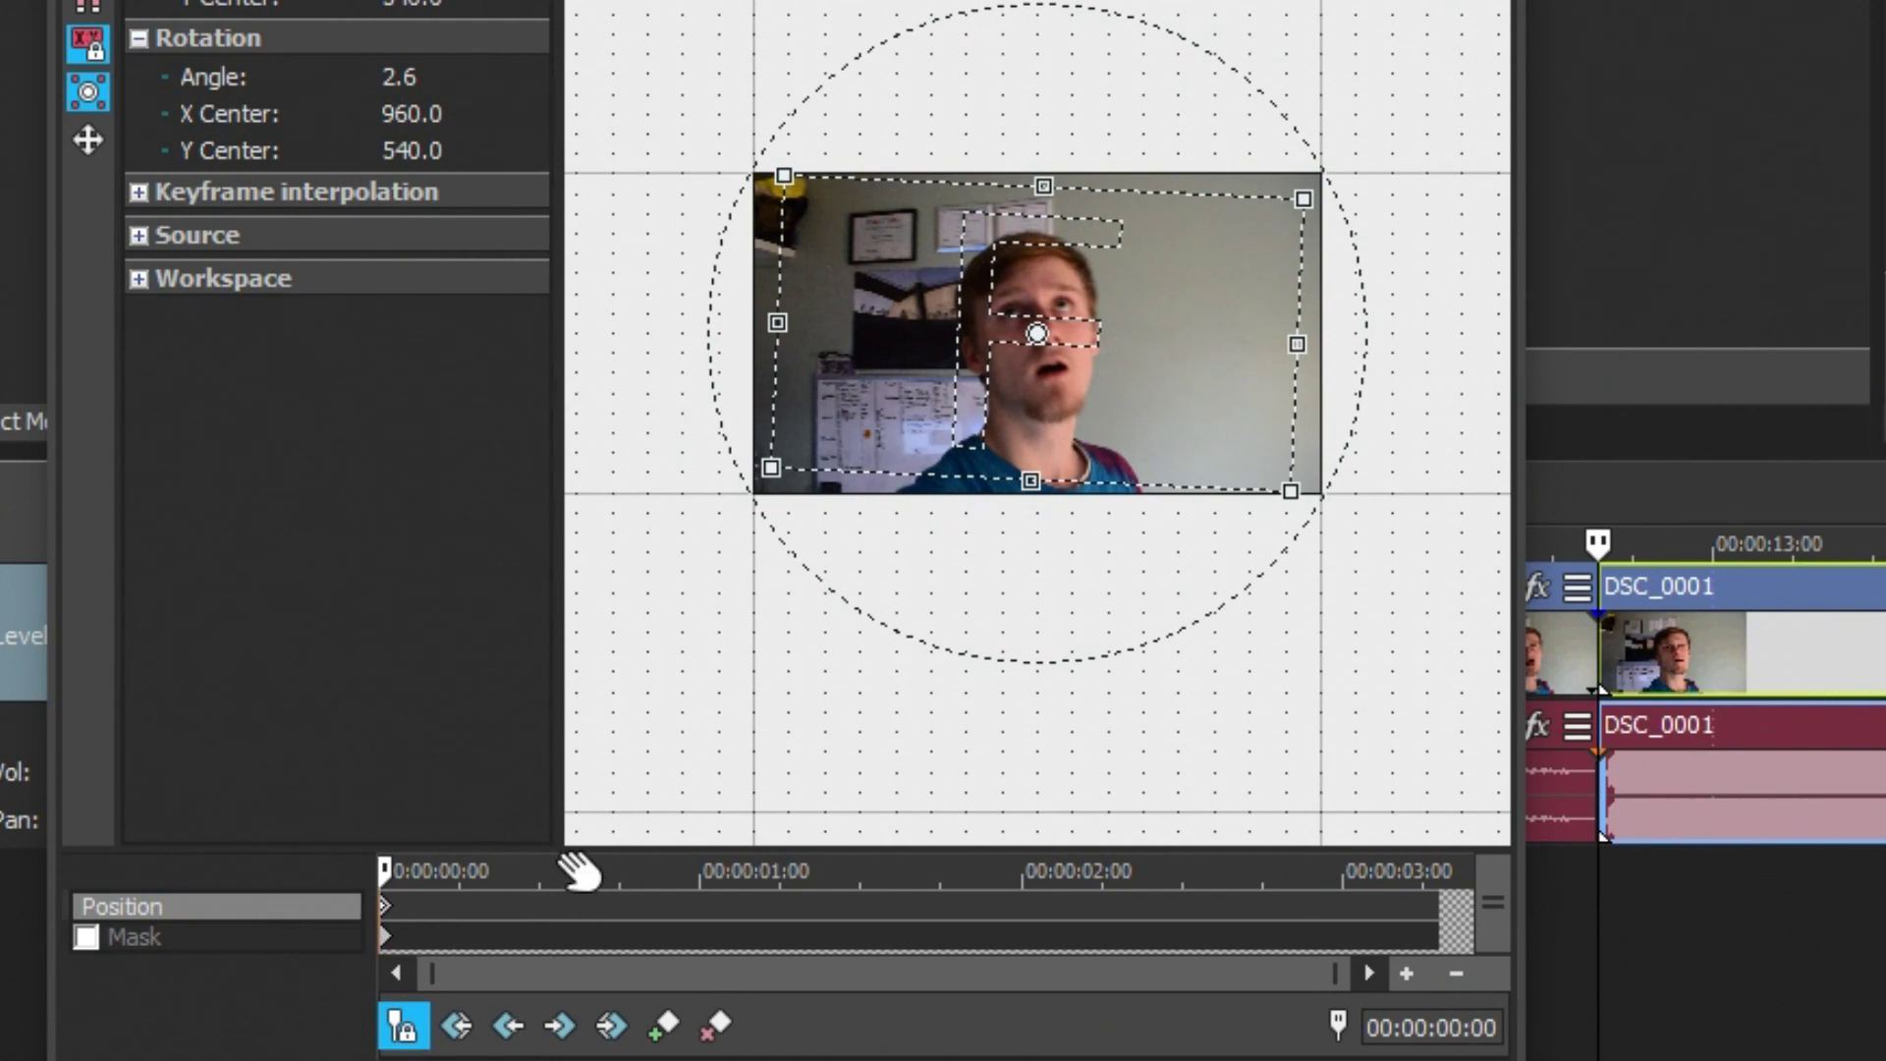
Create a position keyframe at 00:00:00:02 with the crop frame rotated to about -2.9 degrees, and scrub back to the start to check it
key(space)
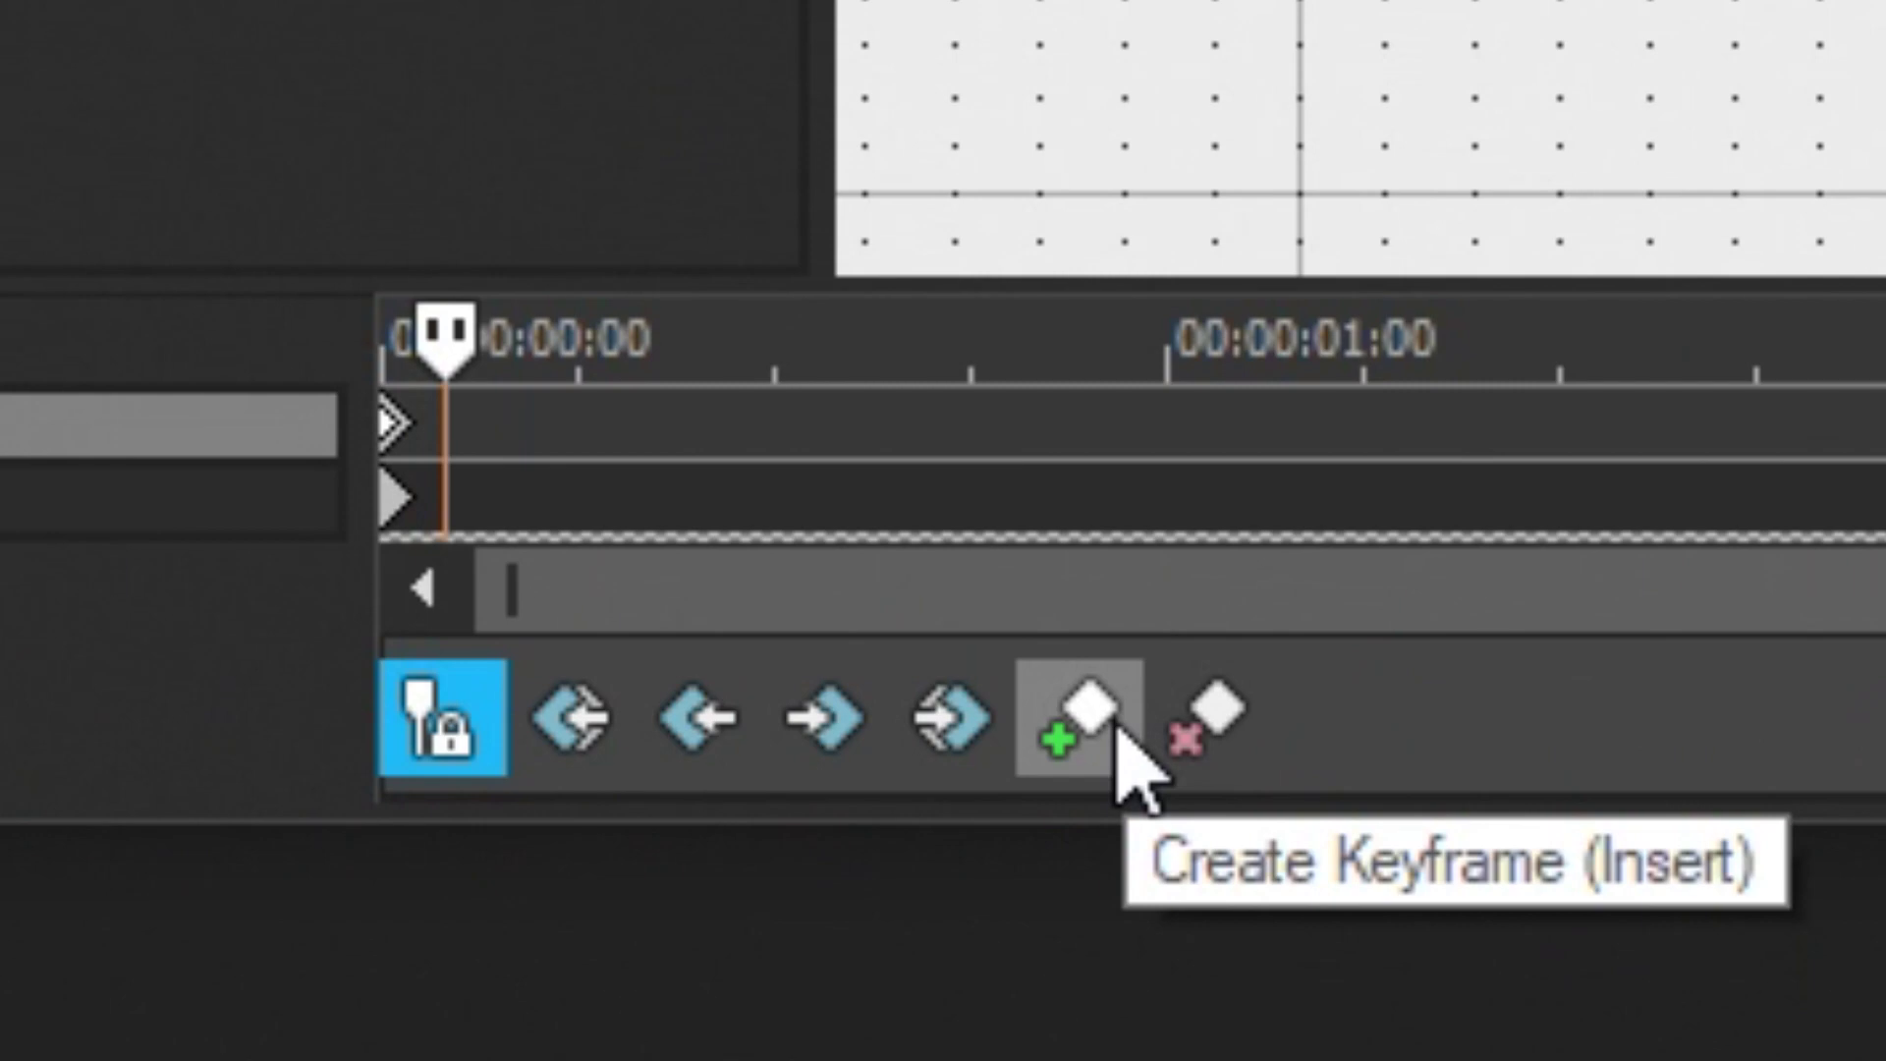
click(678, 1029)
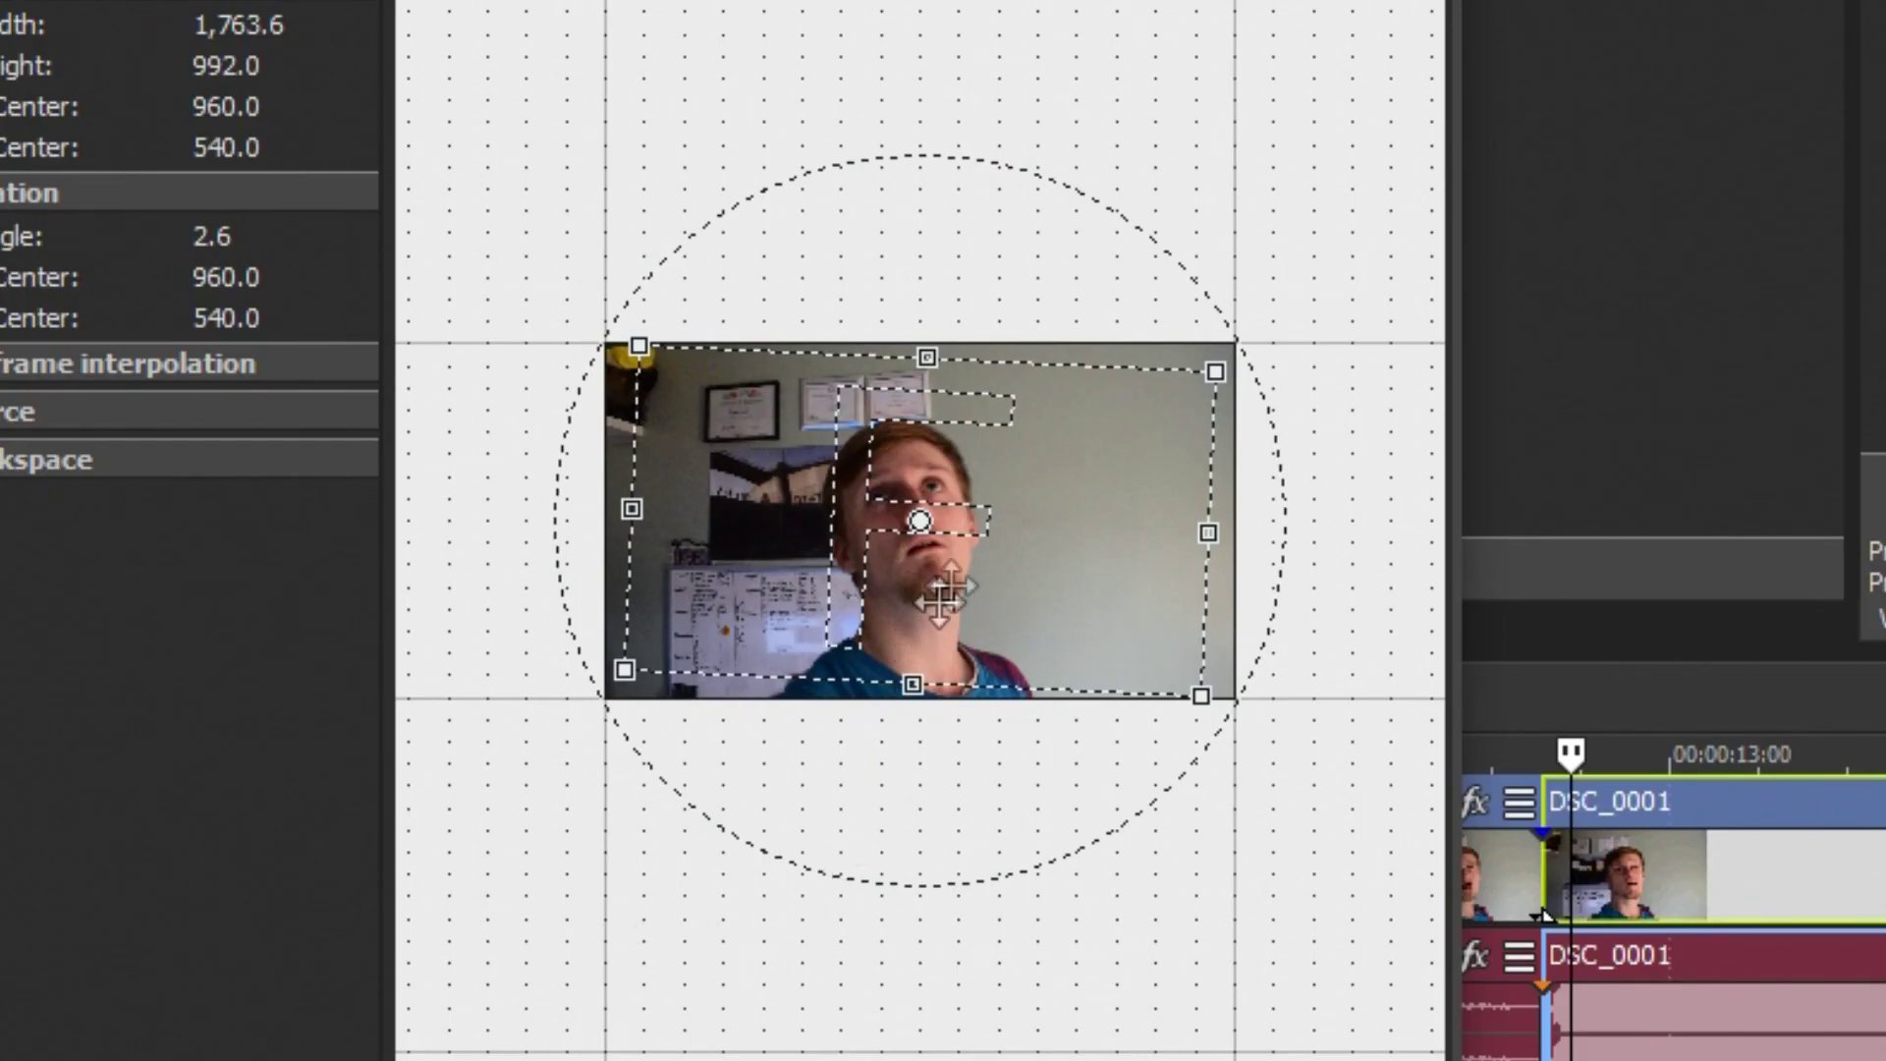
drag(1061, 266, 1039, 245)
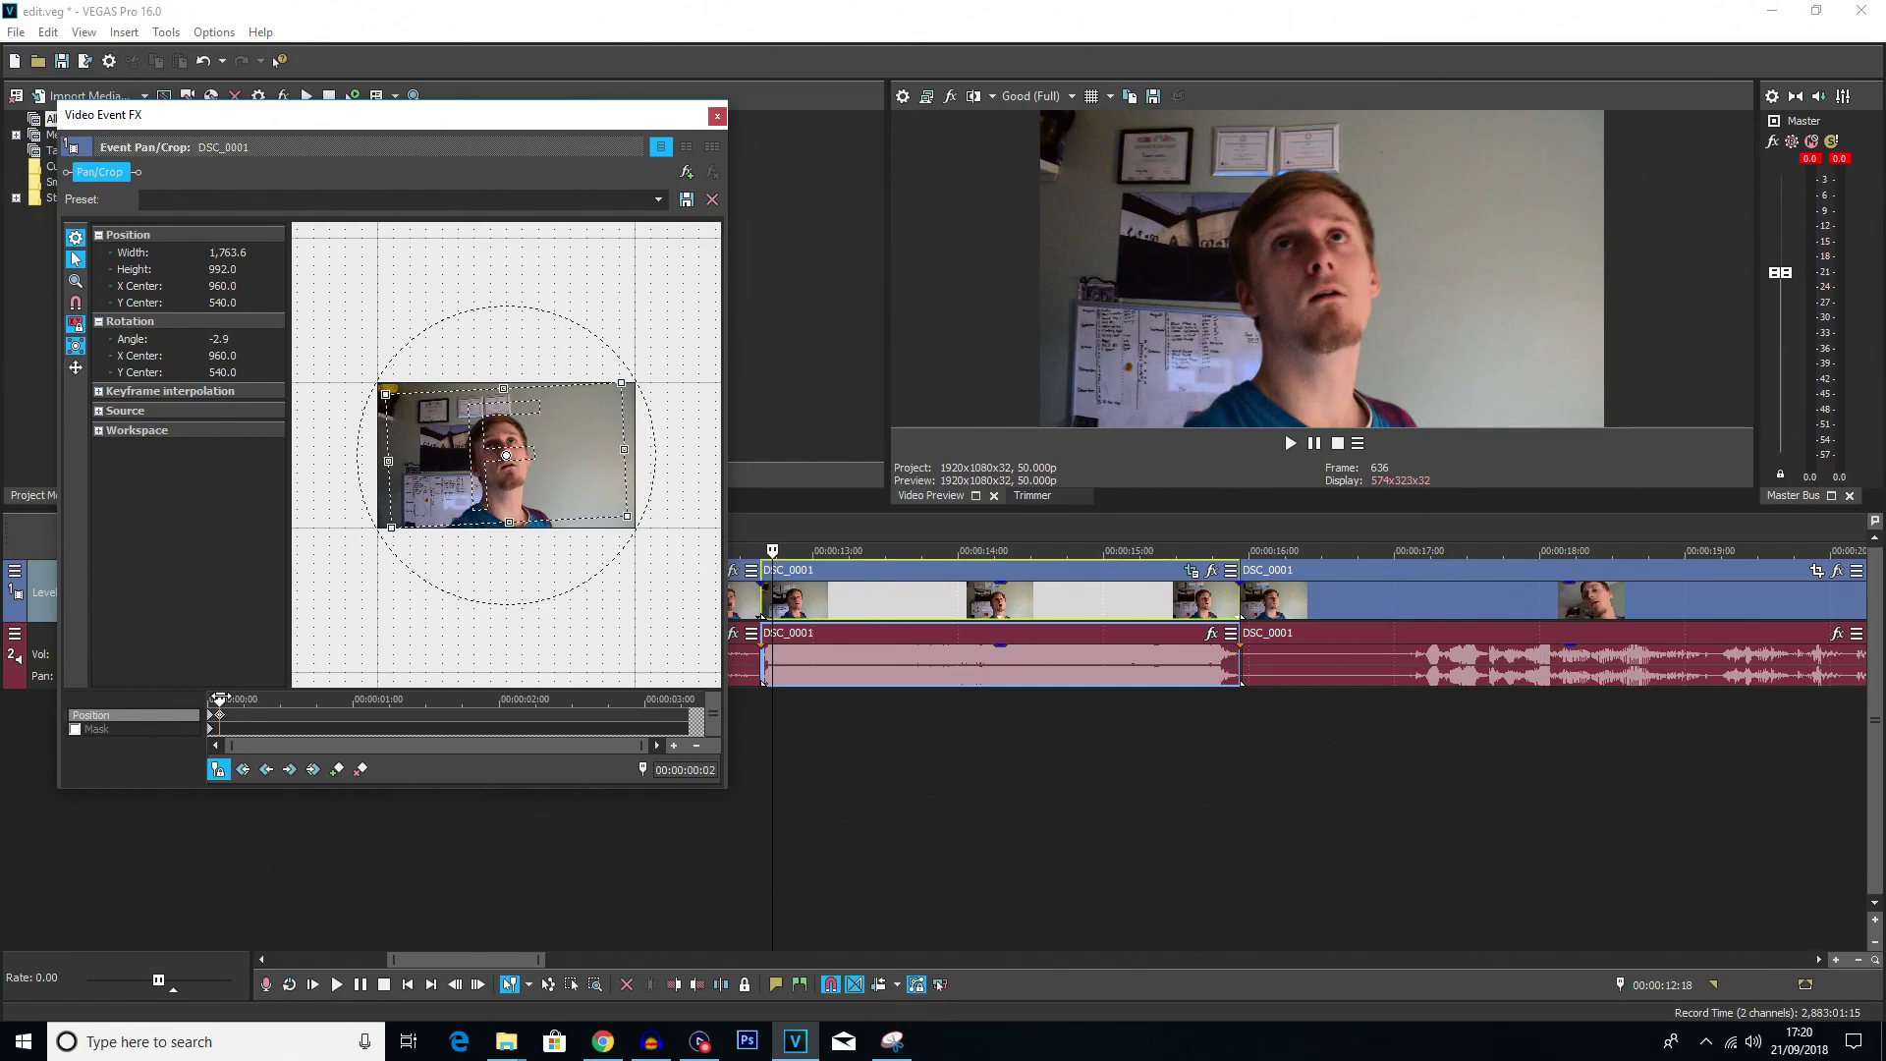
drag(220, 698, 202, 695)
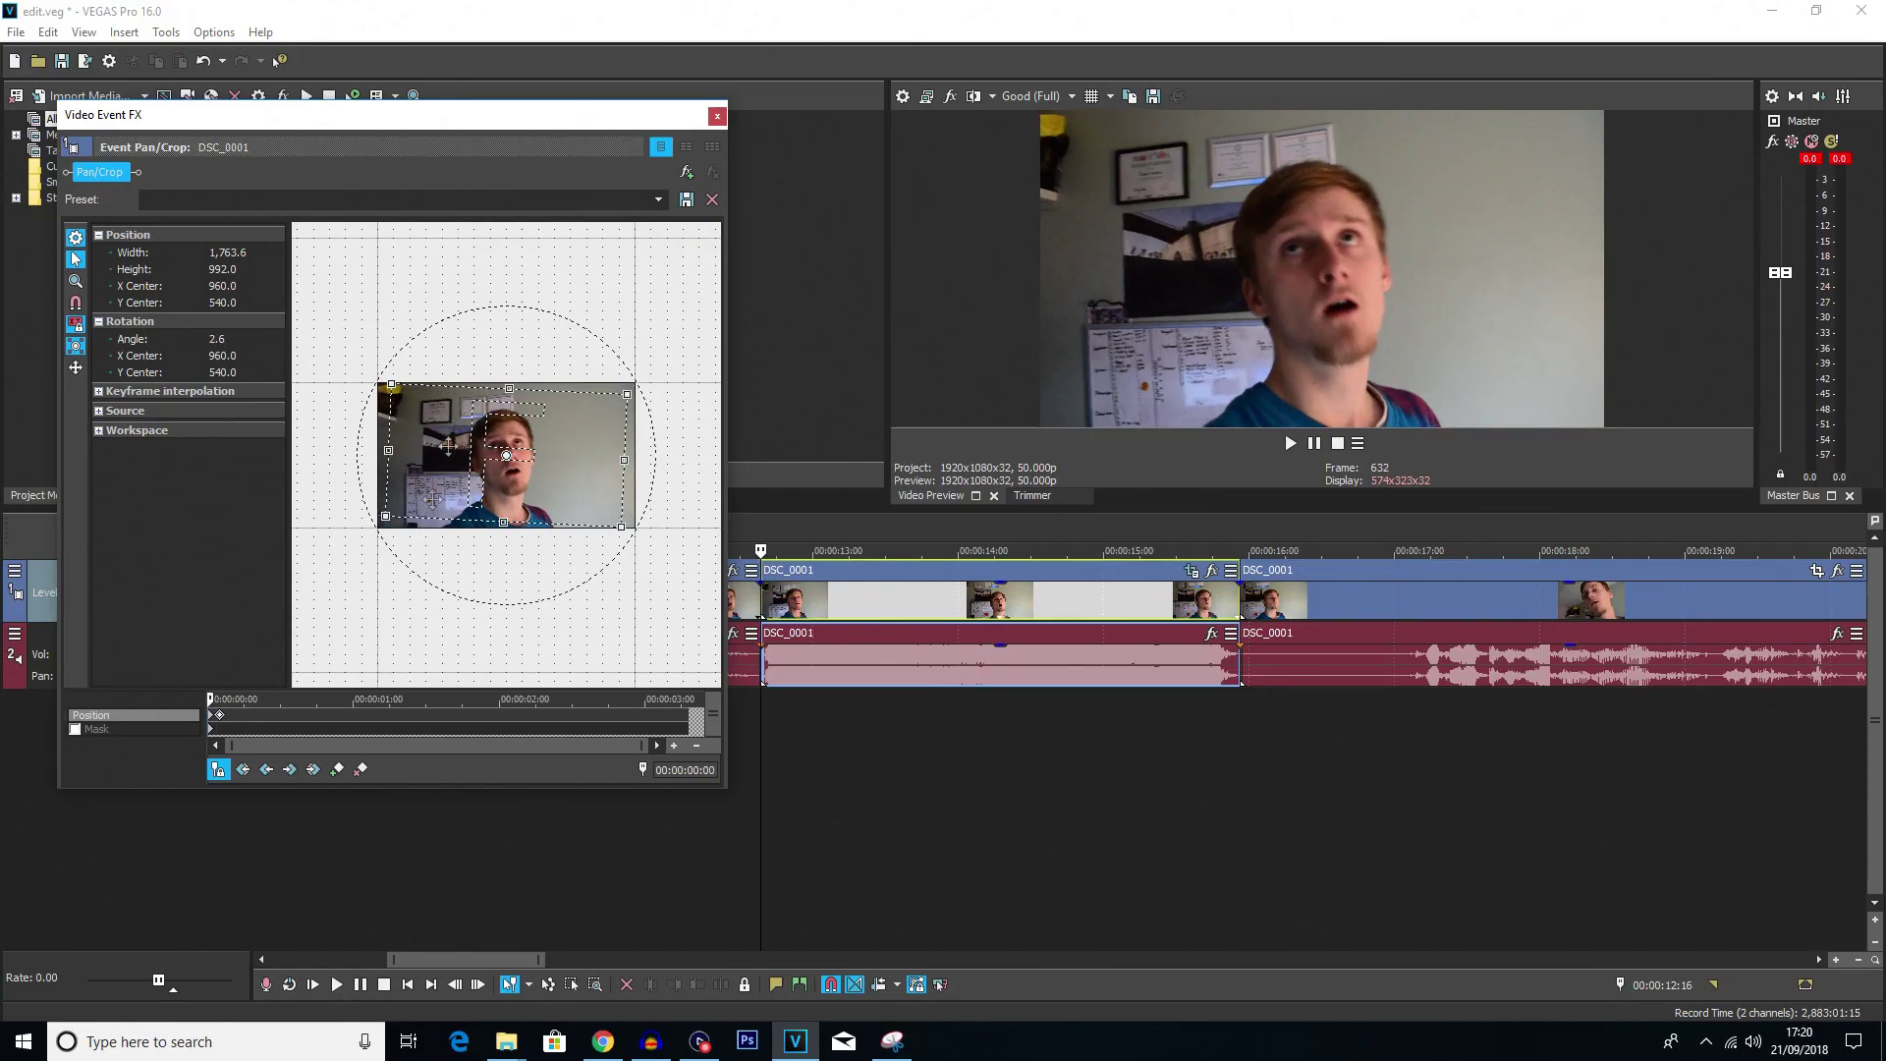
mouse_move(210, 698)
mouse_down()
mouse_move(225, 697)
mouse_move(198, 691)
mouse_up()
Duplicate the first two position keyframes, rotated 2.6 and -2.9 degrees, at 00:00:00:04 in the crop animation
scroll(222, 722, up, 6)
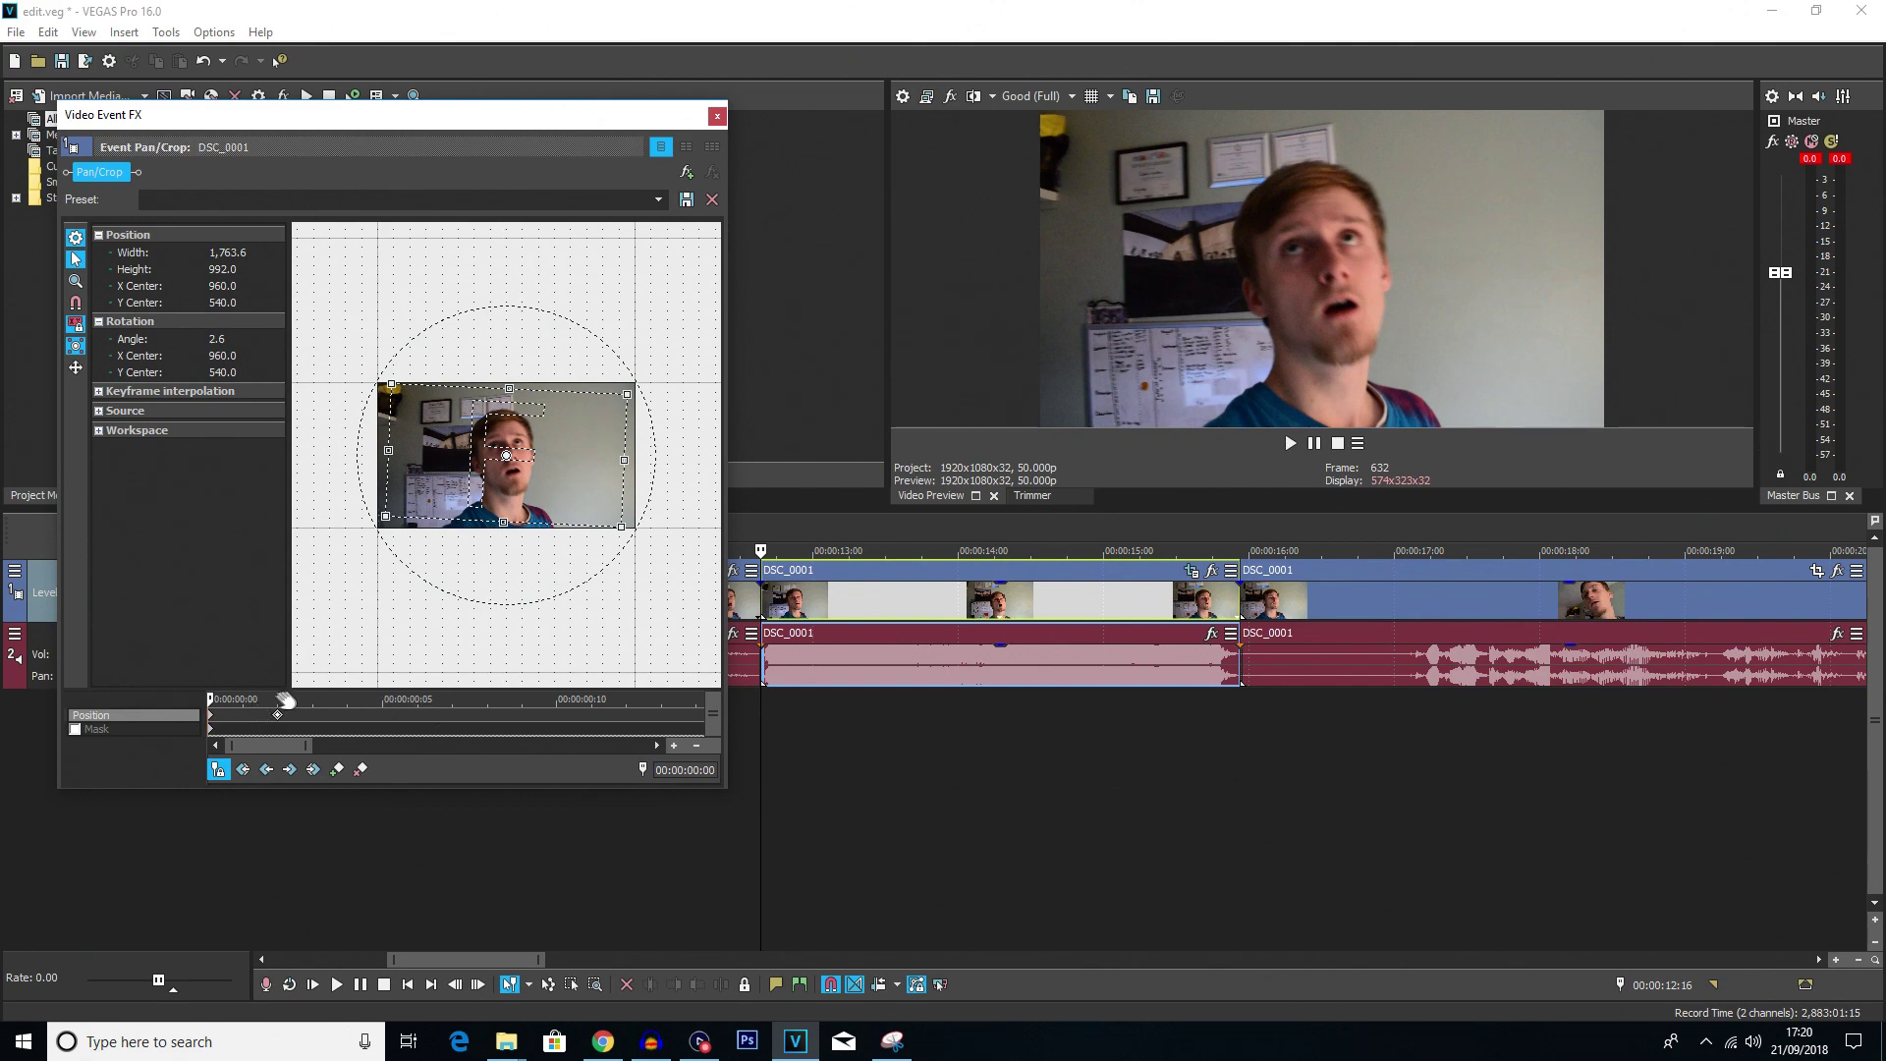
scroll(291, 729, up, 2)
scroll(342, 707, down, 3)
scroll(340, 706, down, 3)
click(244, 717)
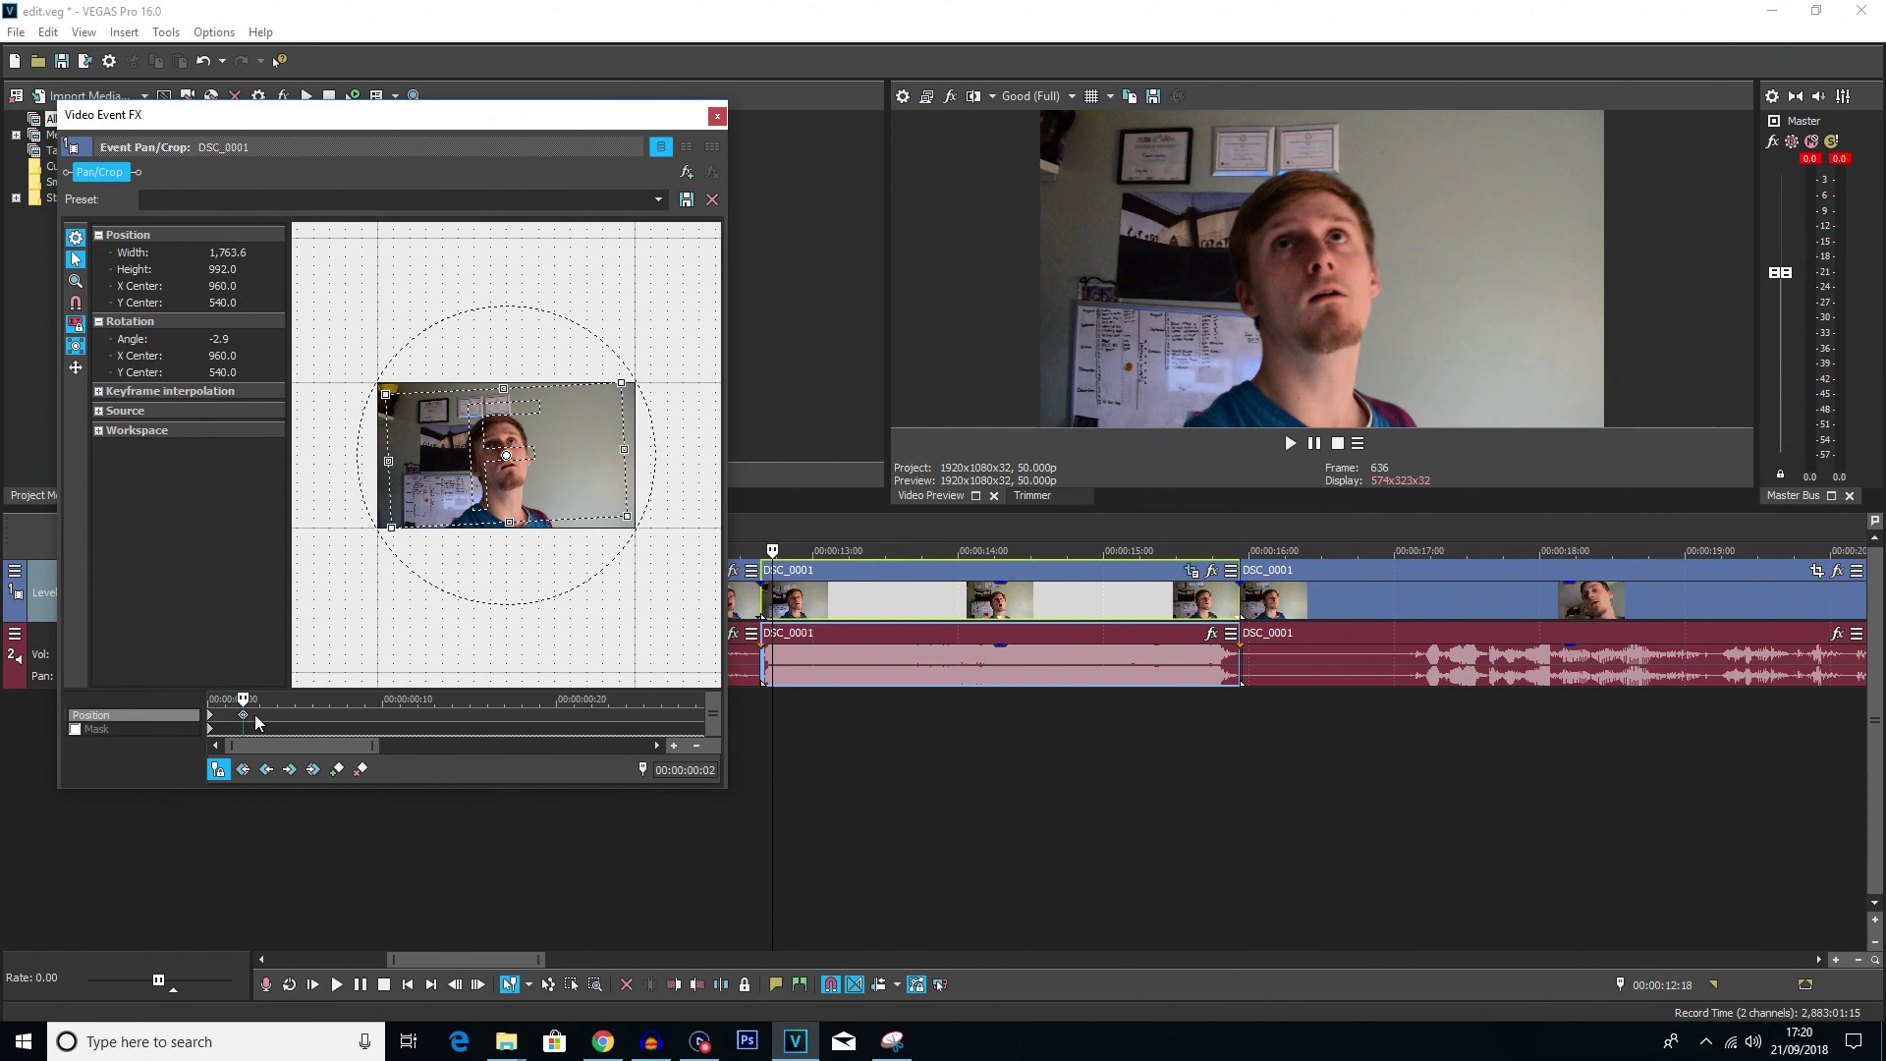
key(Right)
key(Right)
key(Right)
key(Right)
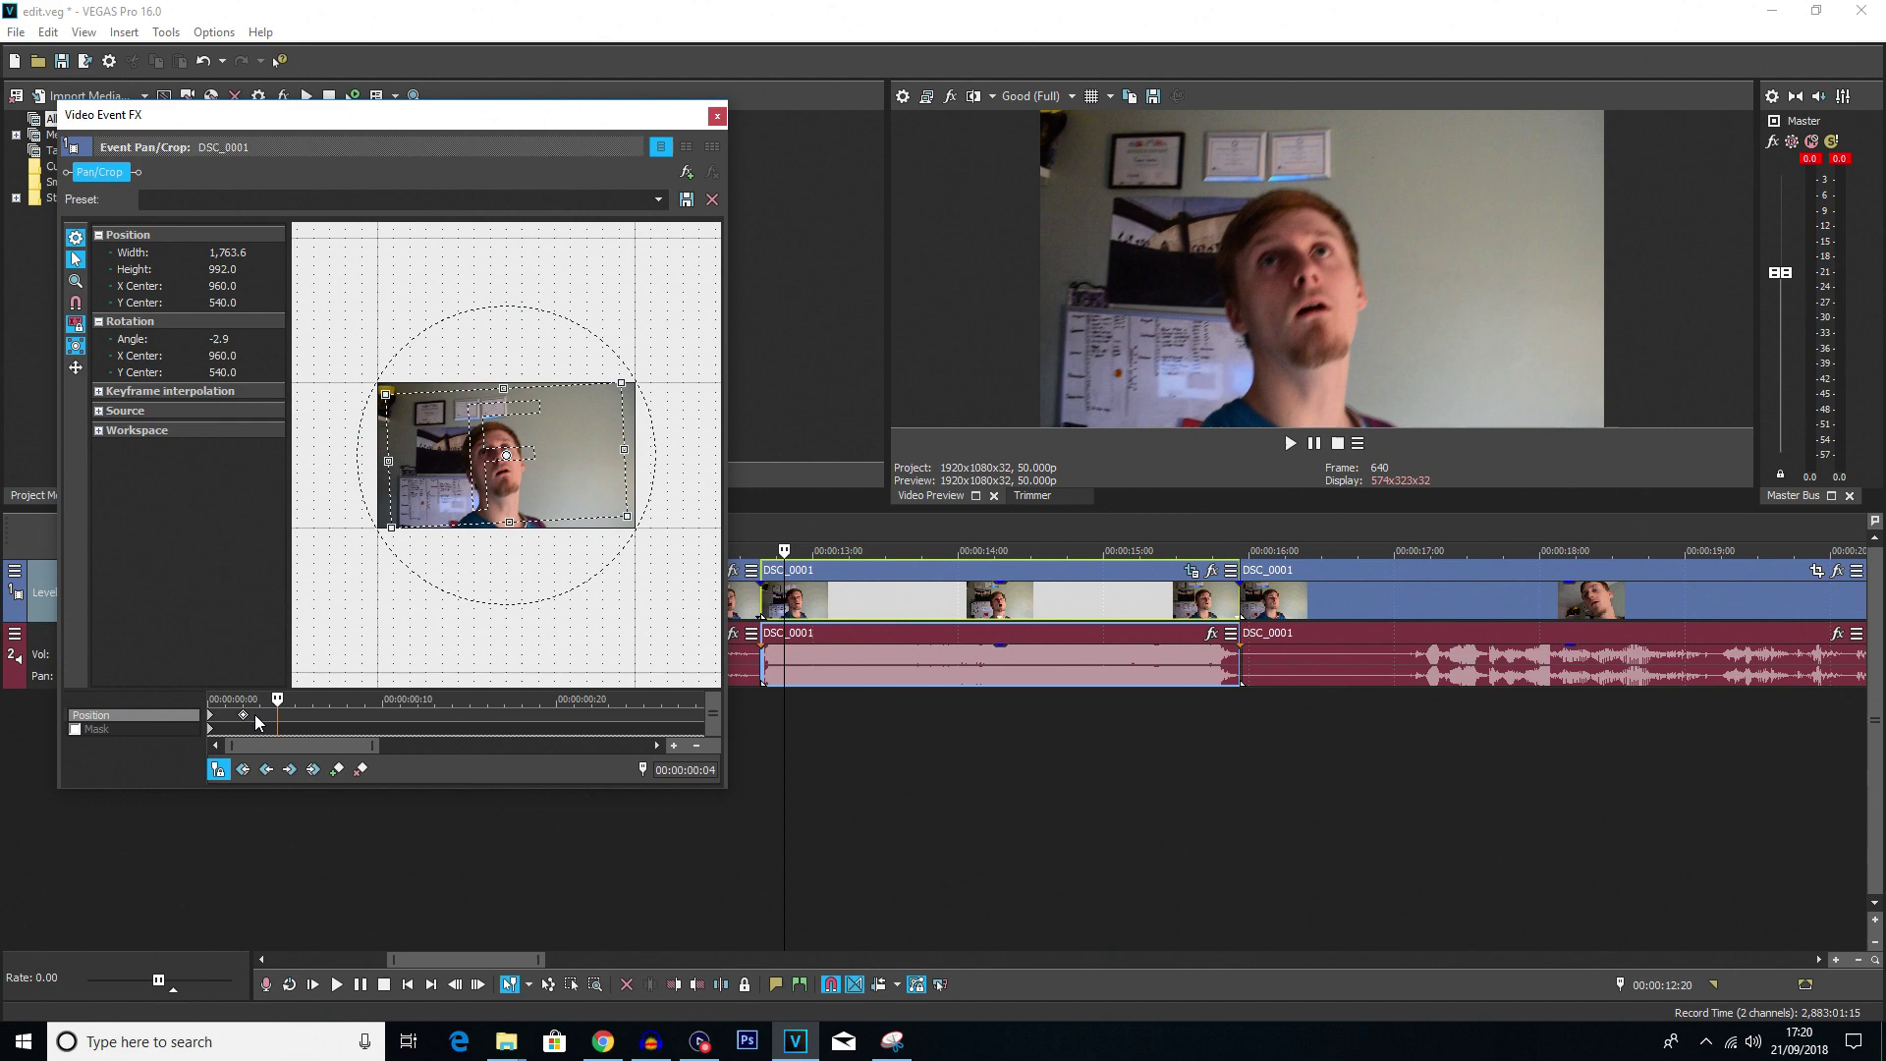
key(ctrl+v)
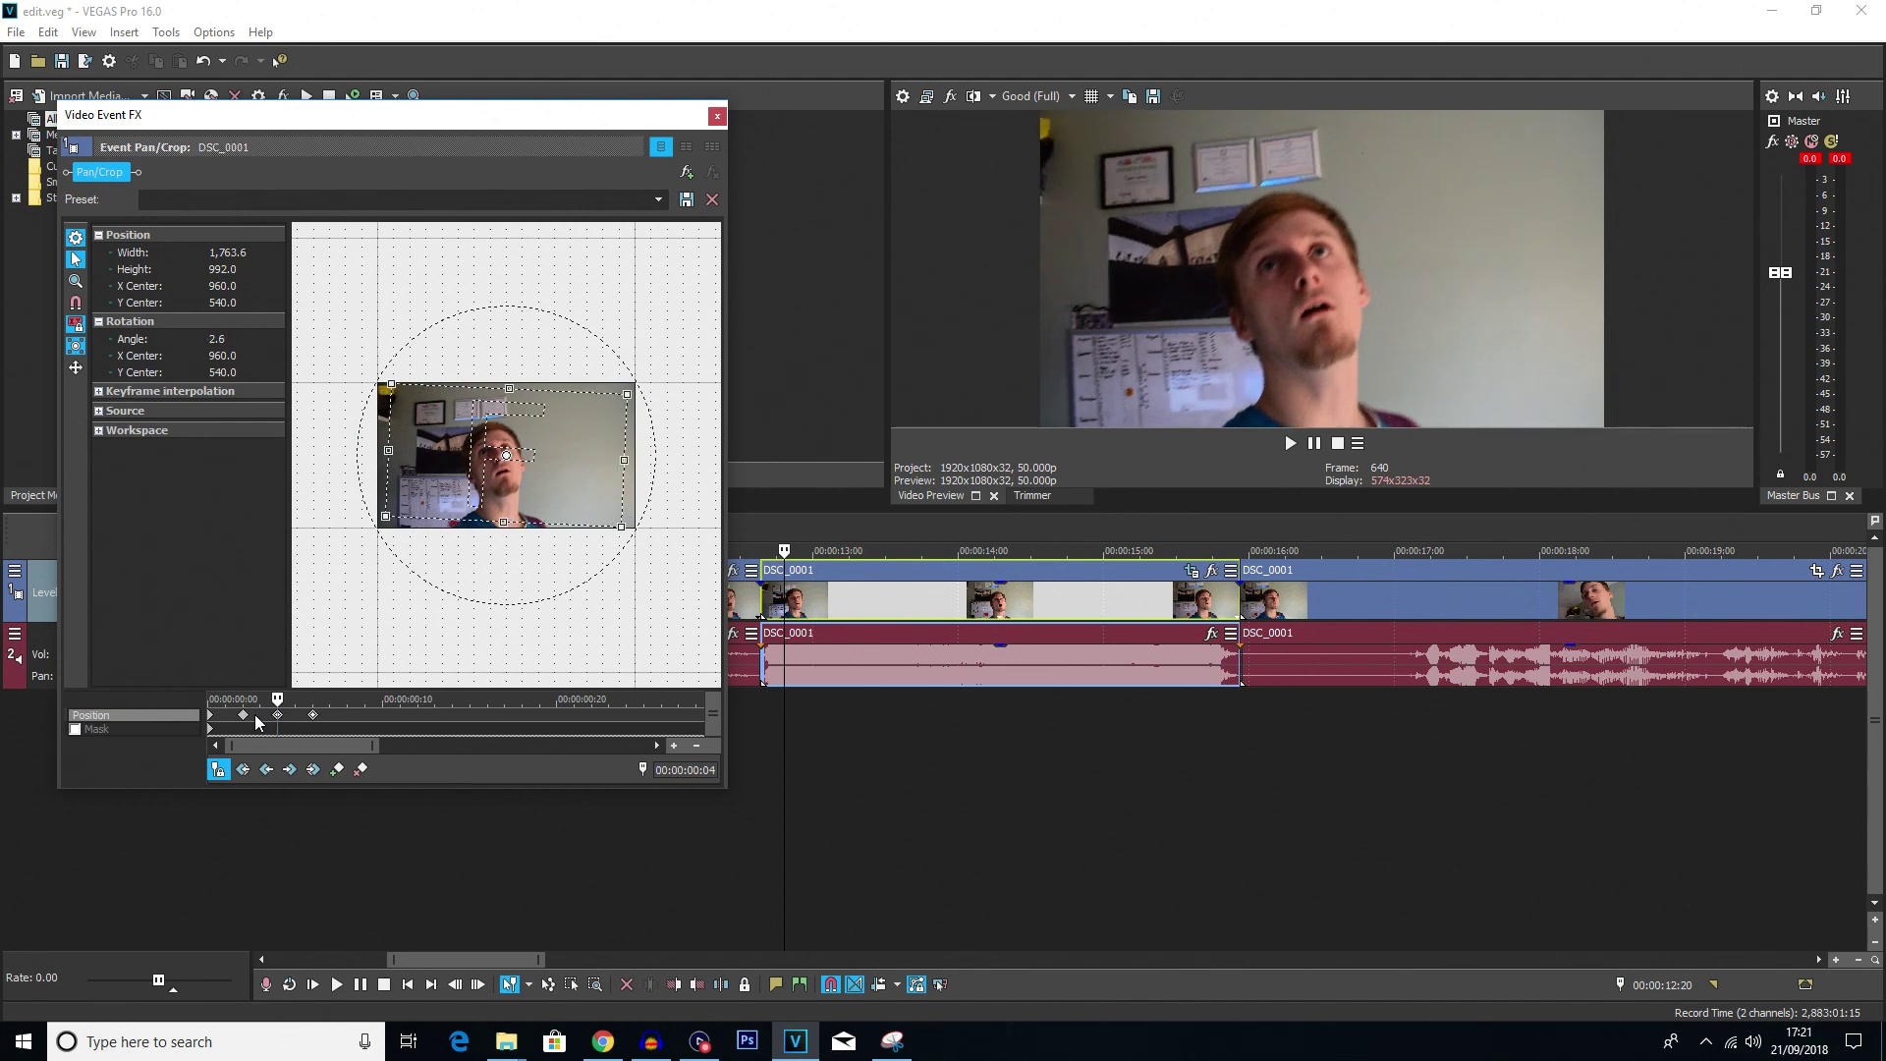
Paste the copied 2.6 and -2.9 degree keyframe pair again at 00:00:00:08, continuing the alternating tilt
key(Right)
key(Right)
key(Right)
key(Right)
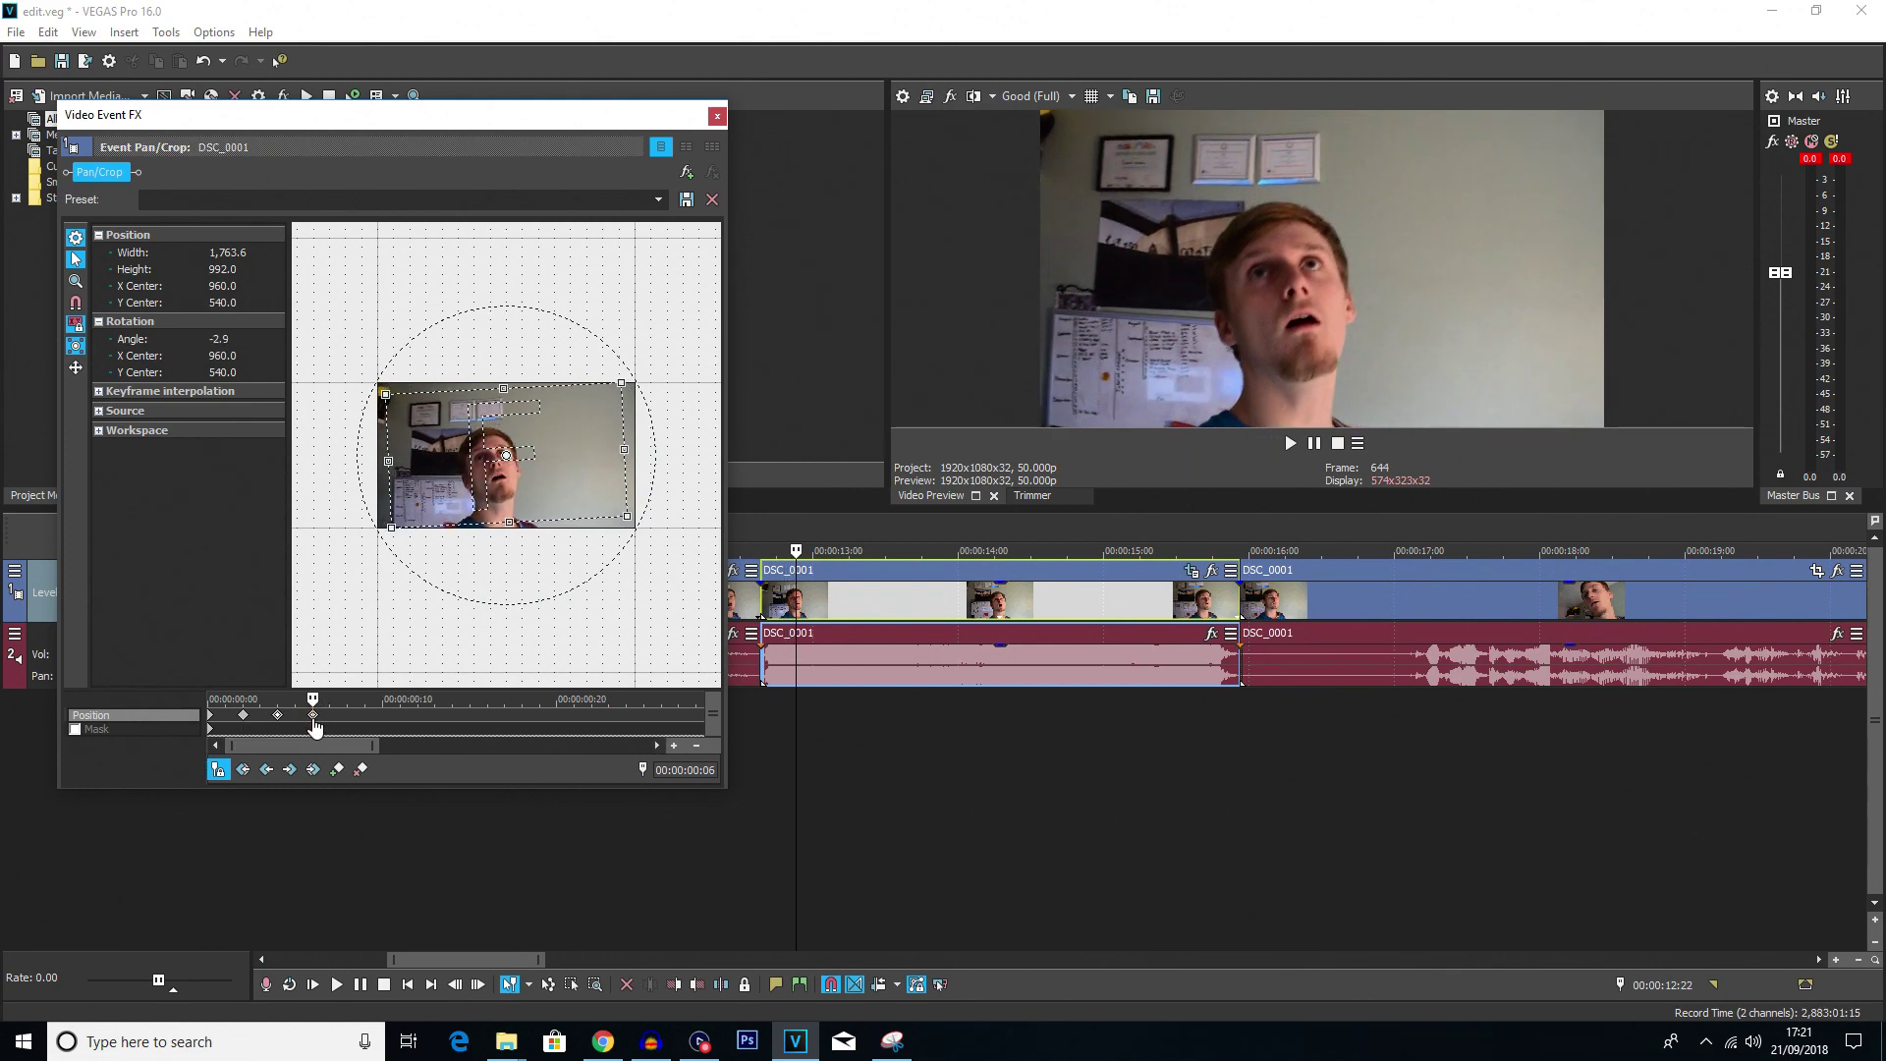
key(Right)
key(Right)
key(Right)
key(Right)
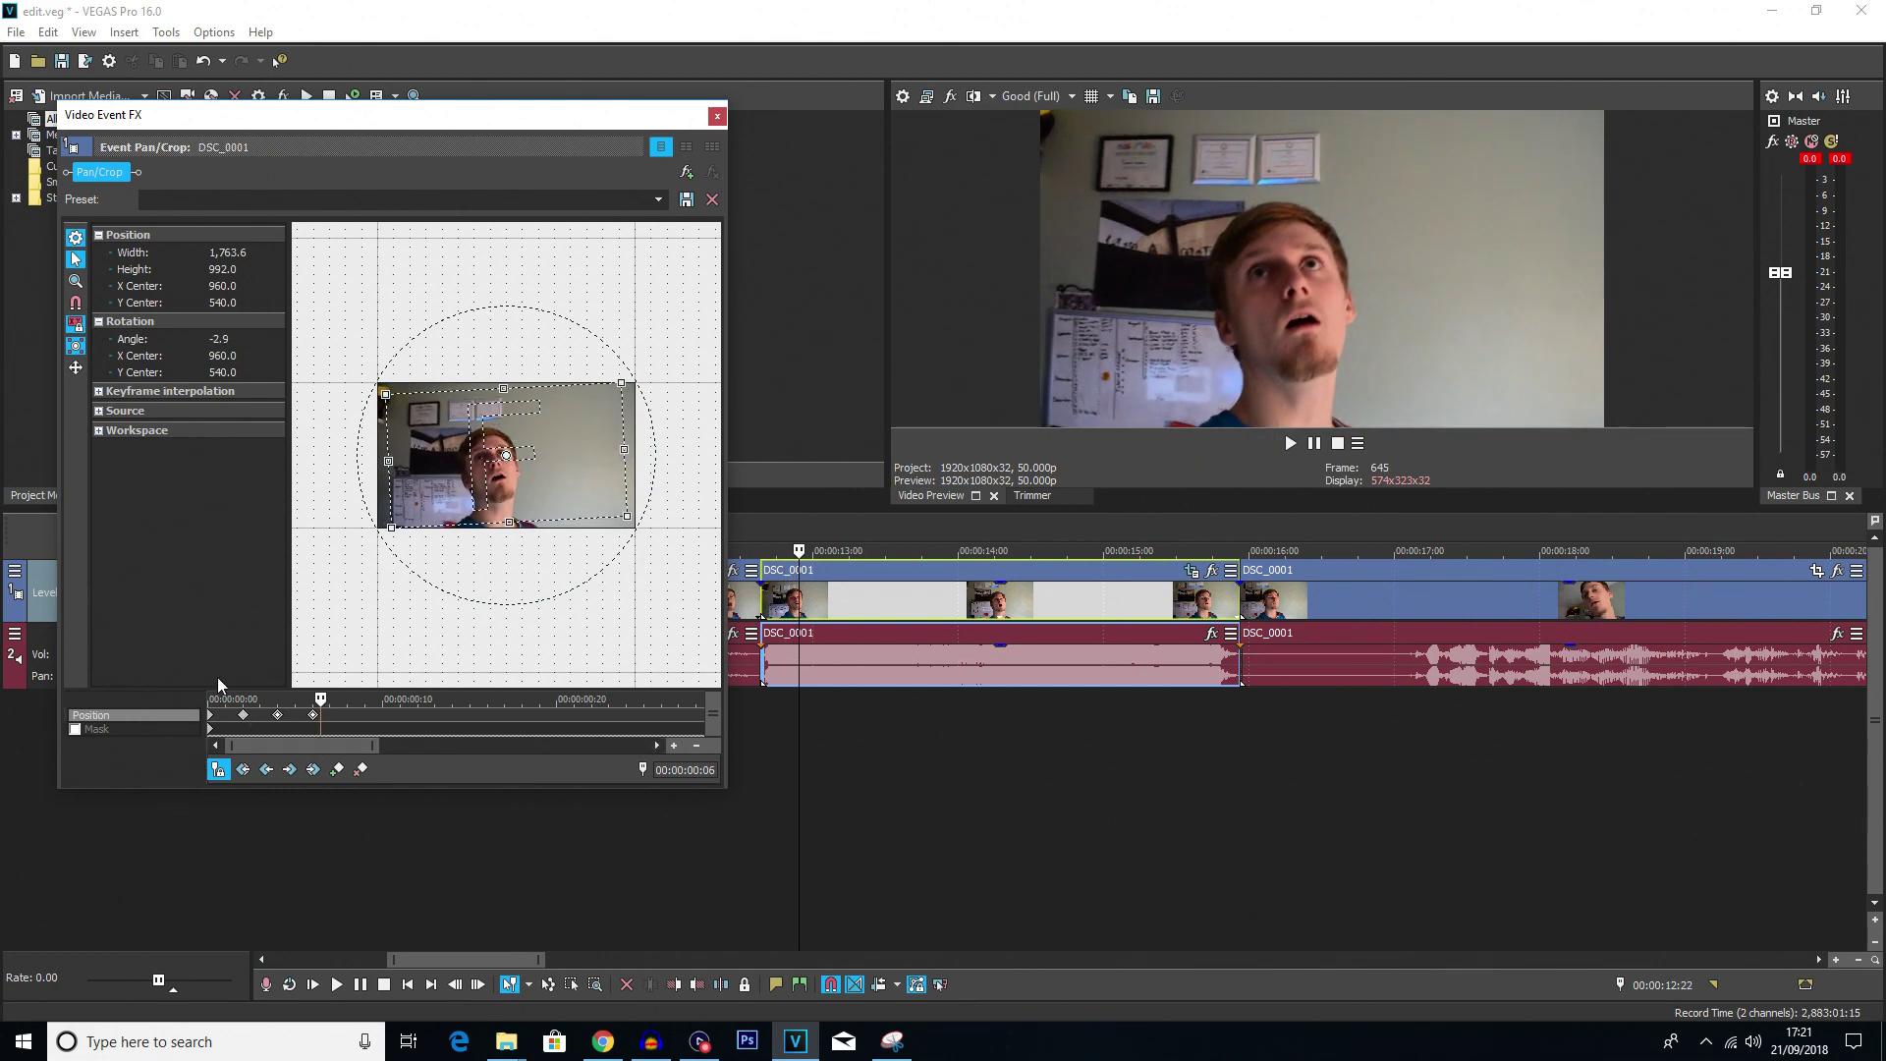
key(ctrl+v)
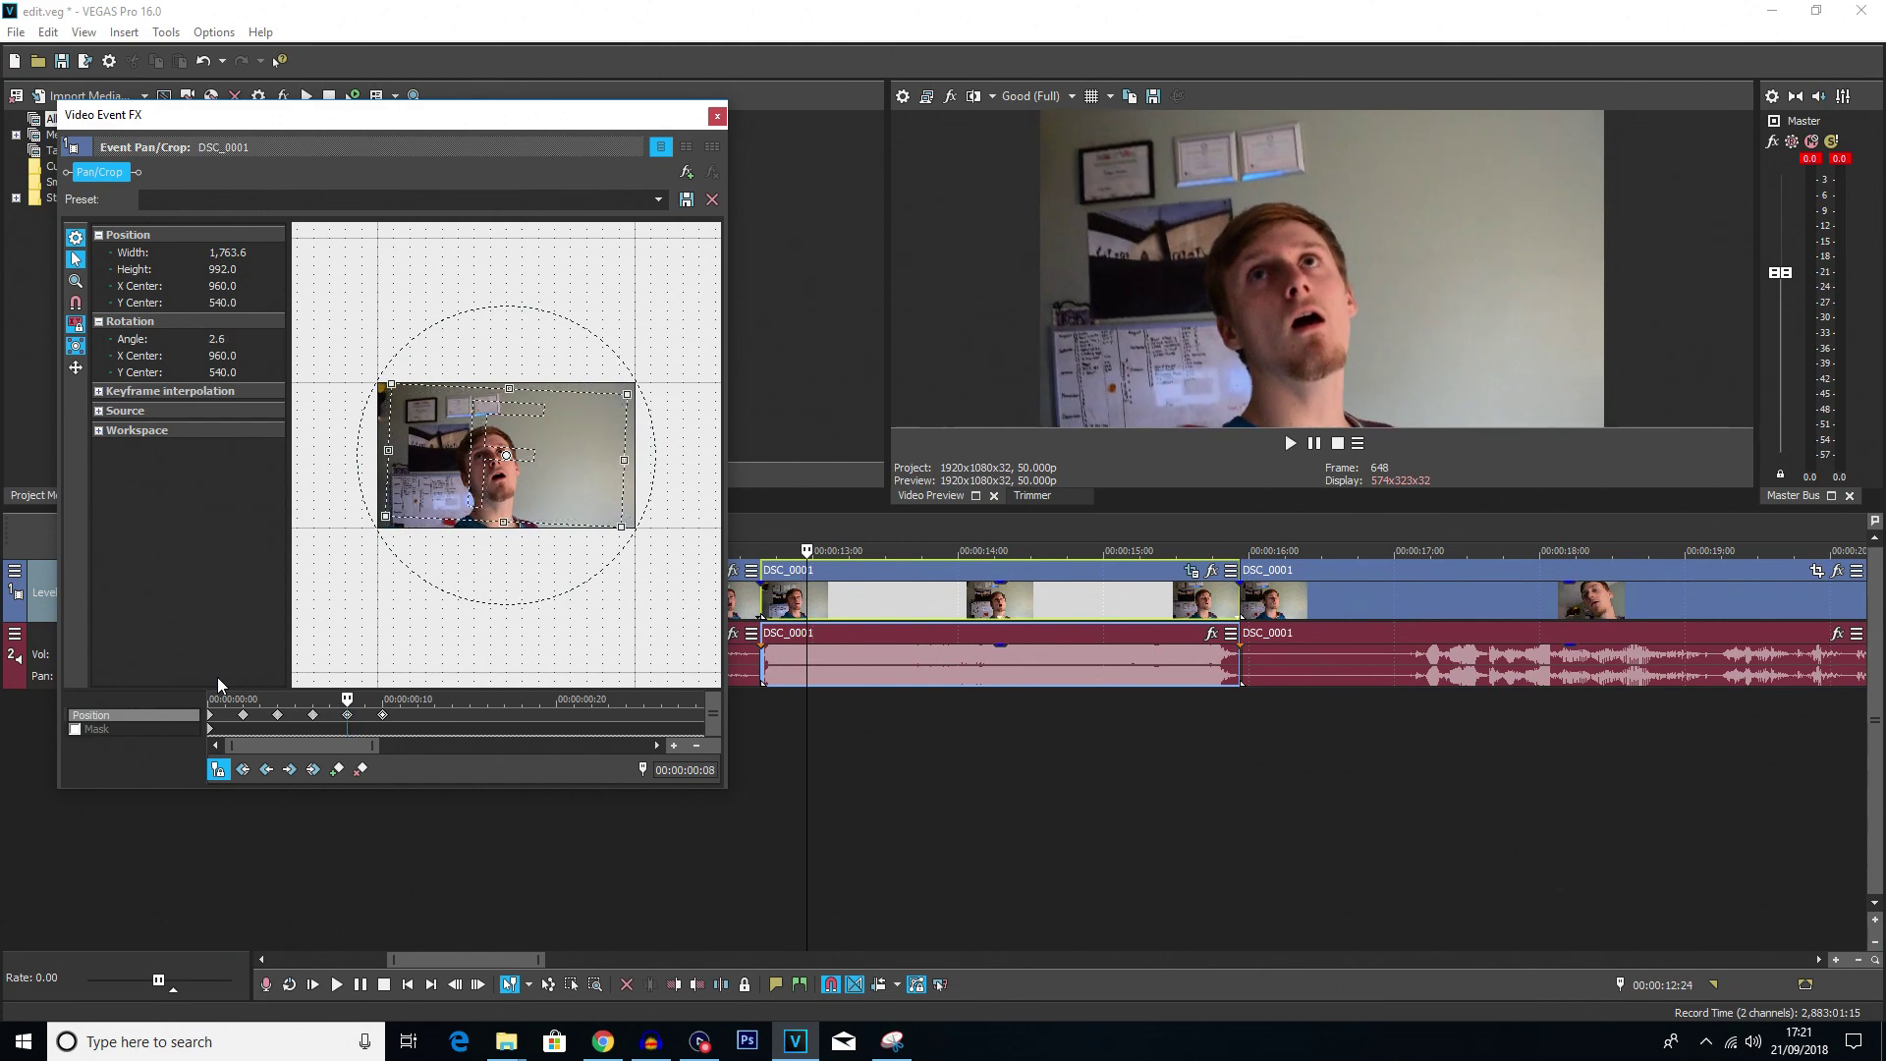
Paste the alternating rotation keyframe pair at 00:00:00:12, two frames past the last position keyframe
key(Right)
key(Right)
key(Right)
key(Right)
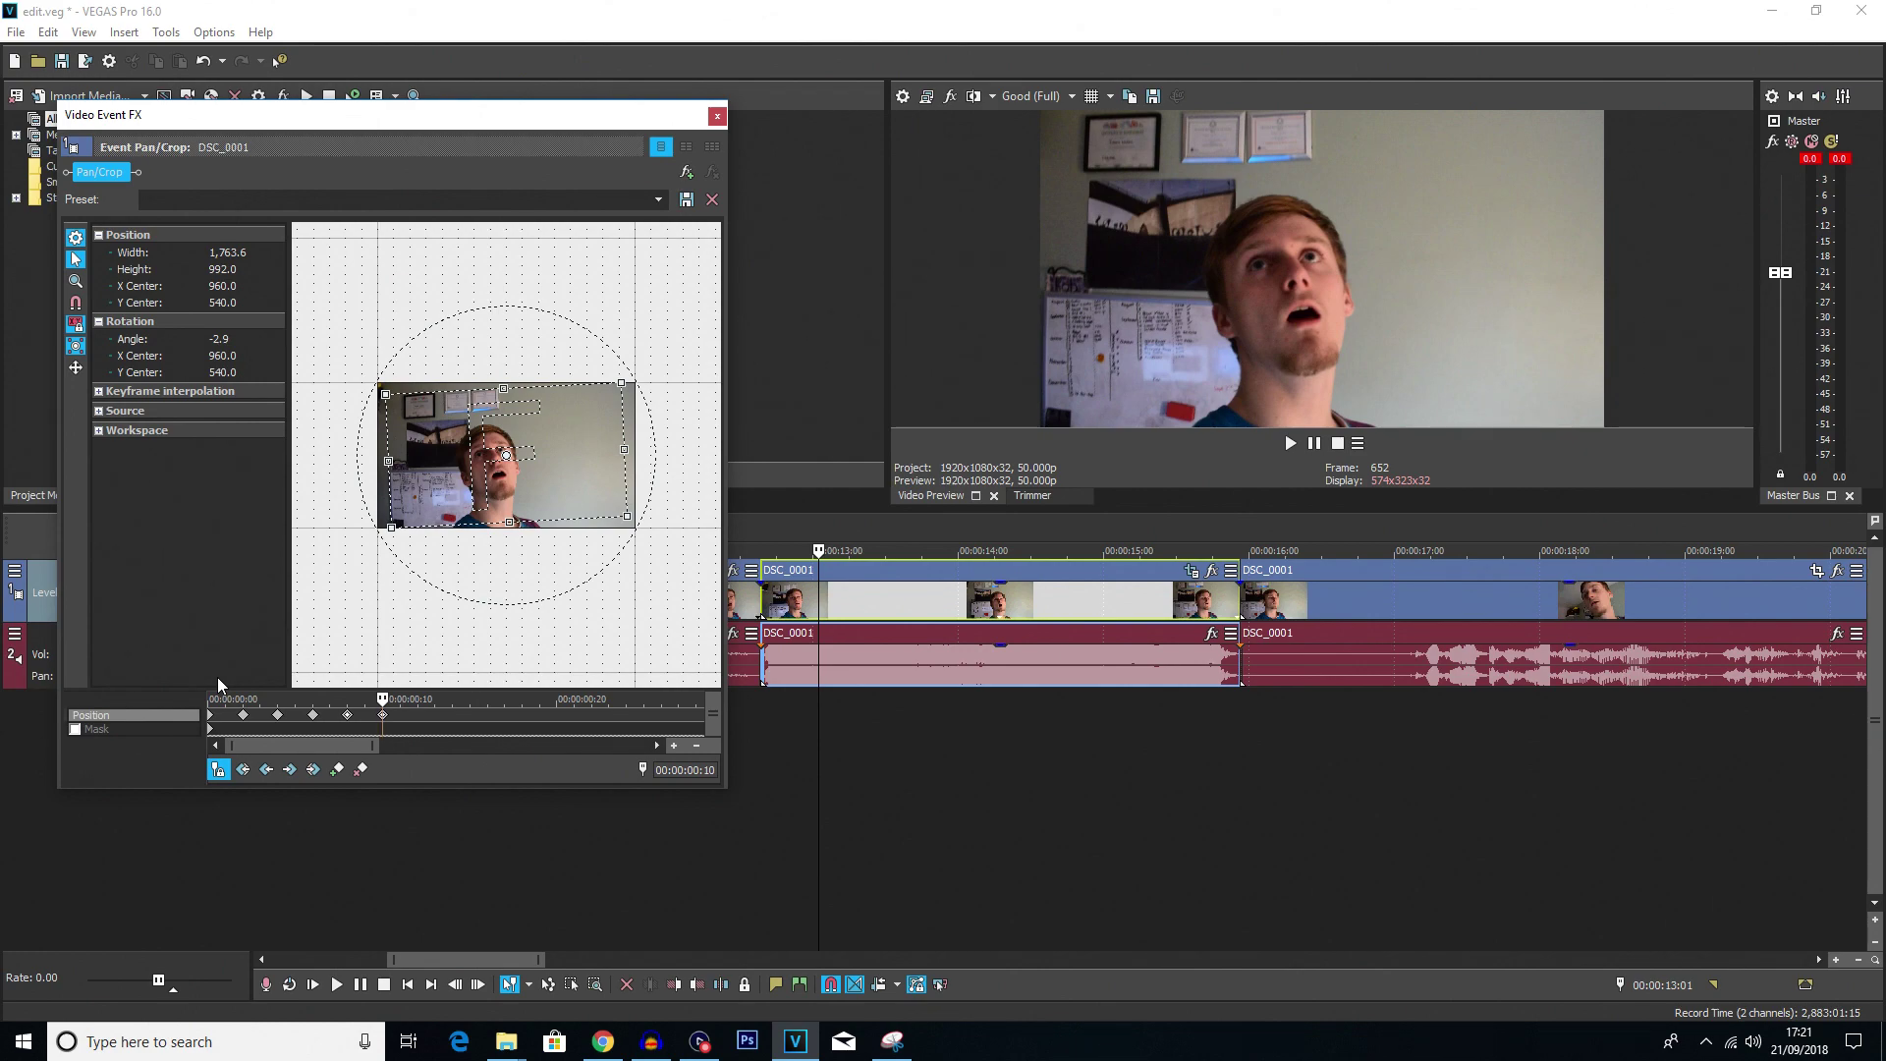
key(Right)
key(Right)
key(Right)
key(Right)
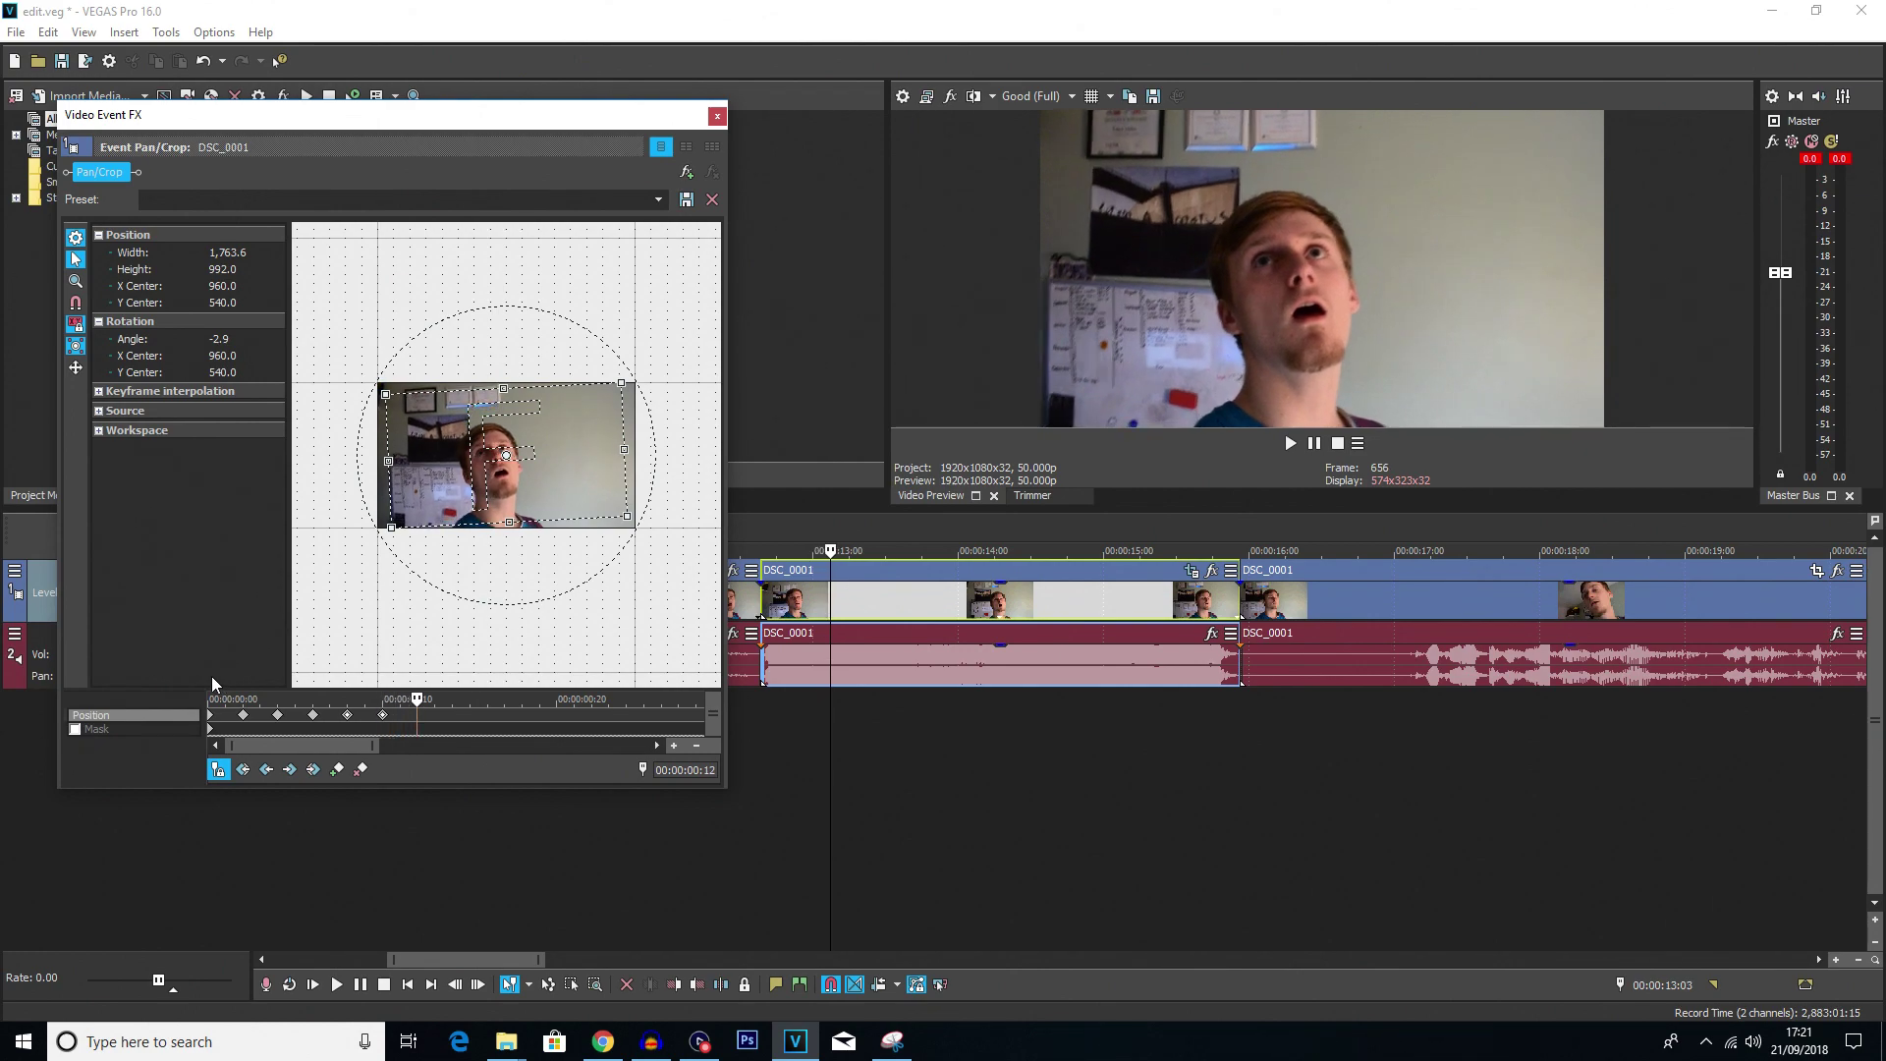
key(ctrl+v)
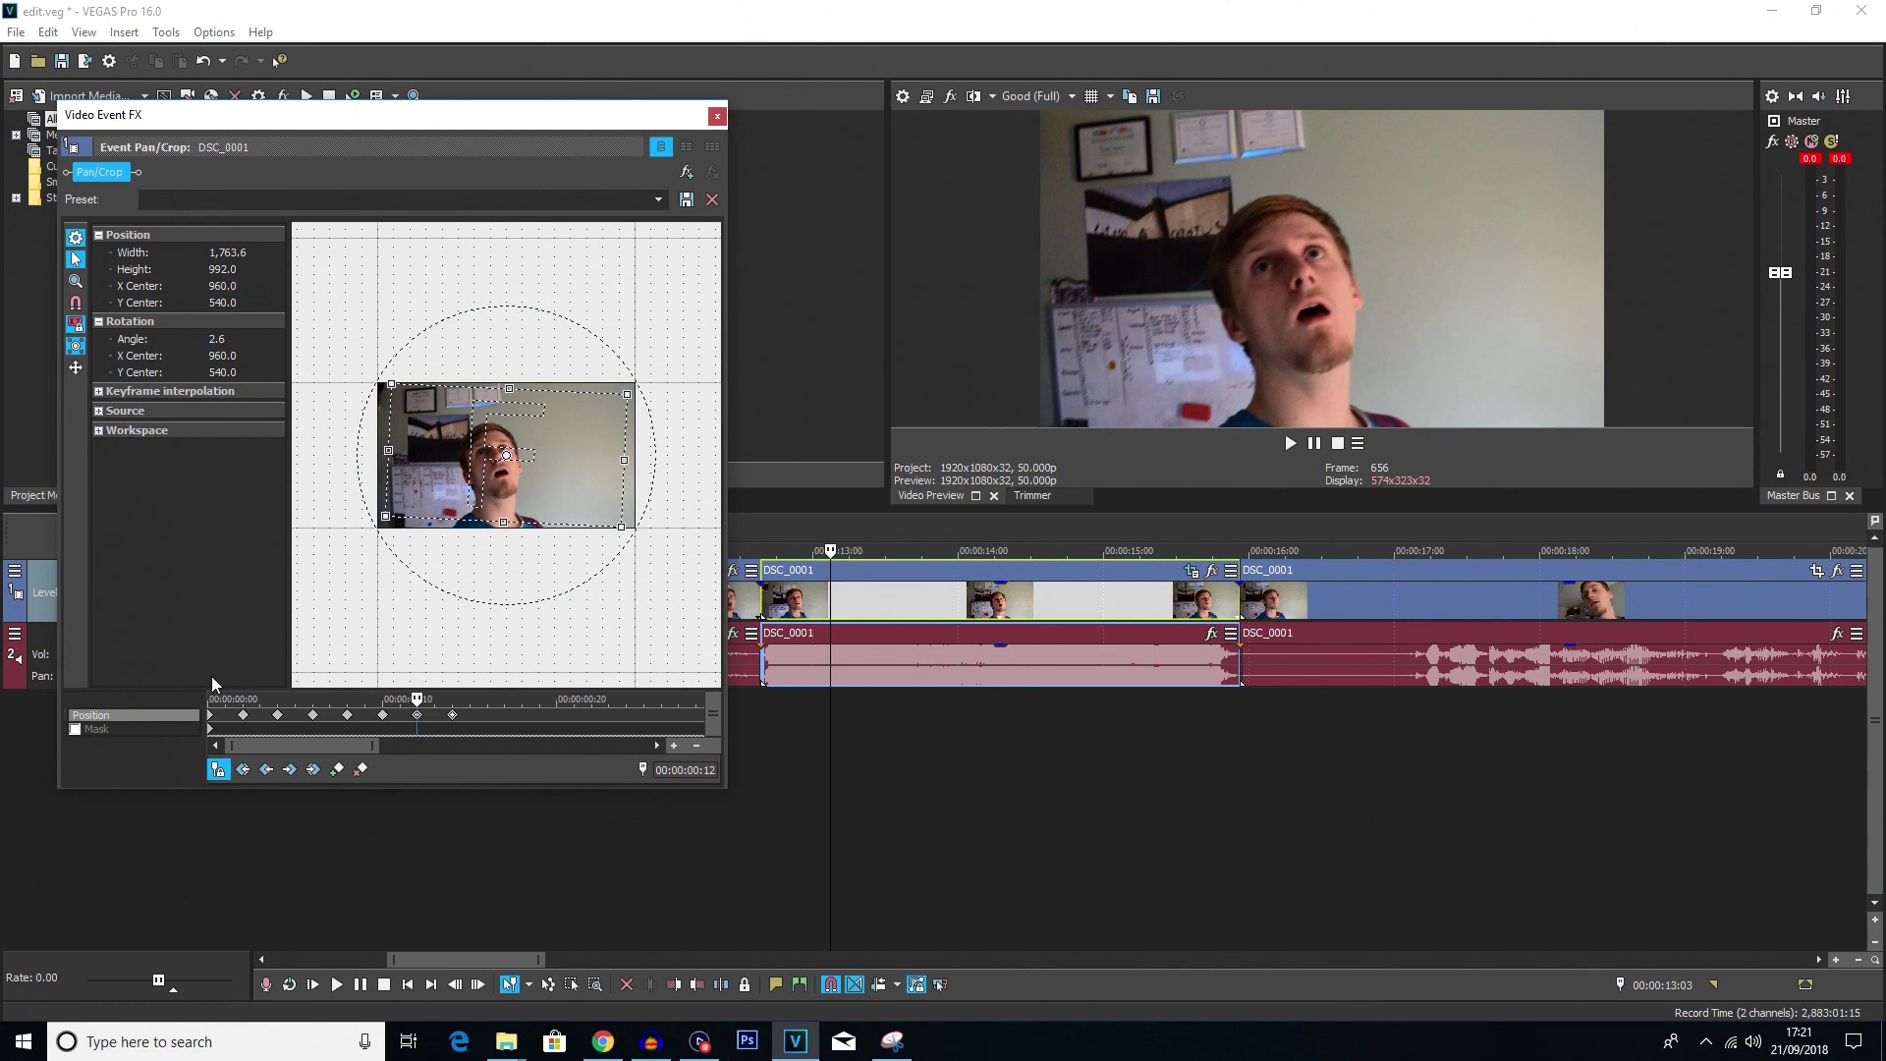
Advance to 00:00:00:16 and paste the same pair of rotation keyframes there
key(Right)
key(Right)
key(Right)
key(Right)
key(Right)
key(Right)
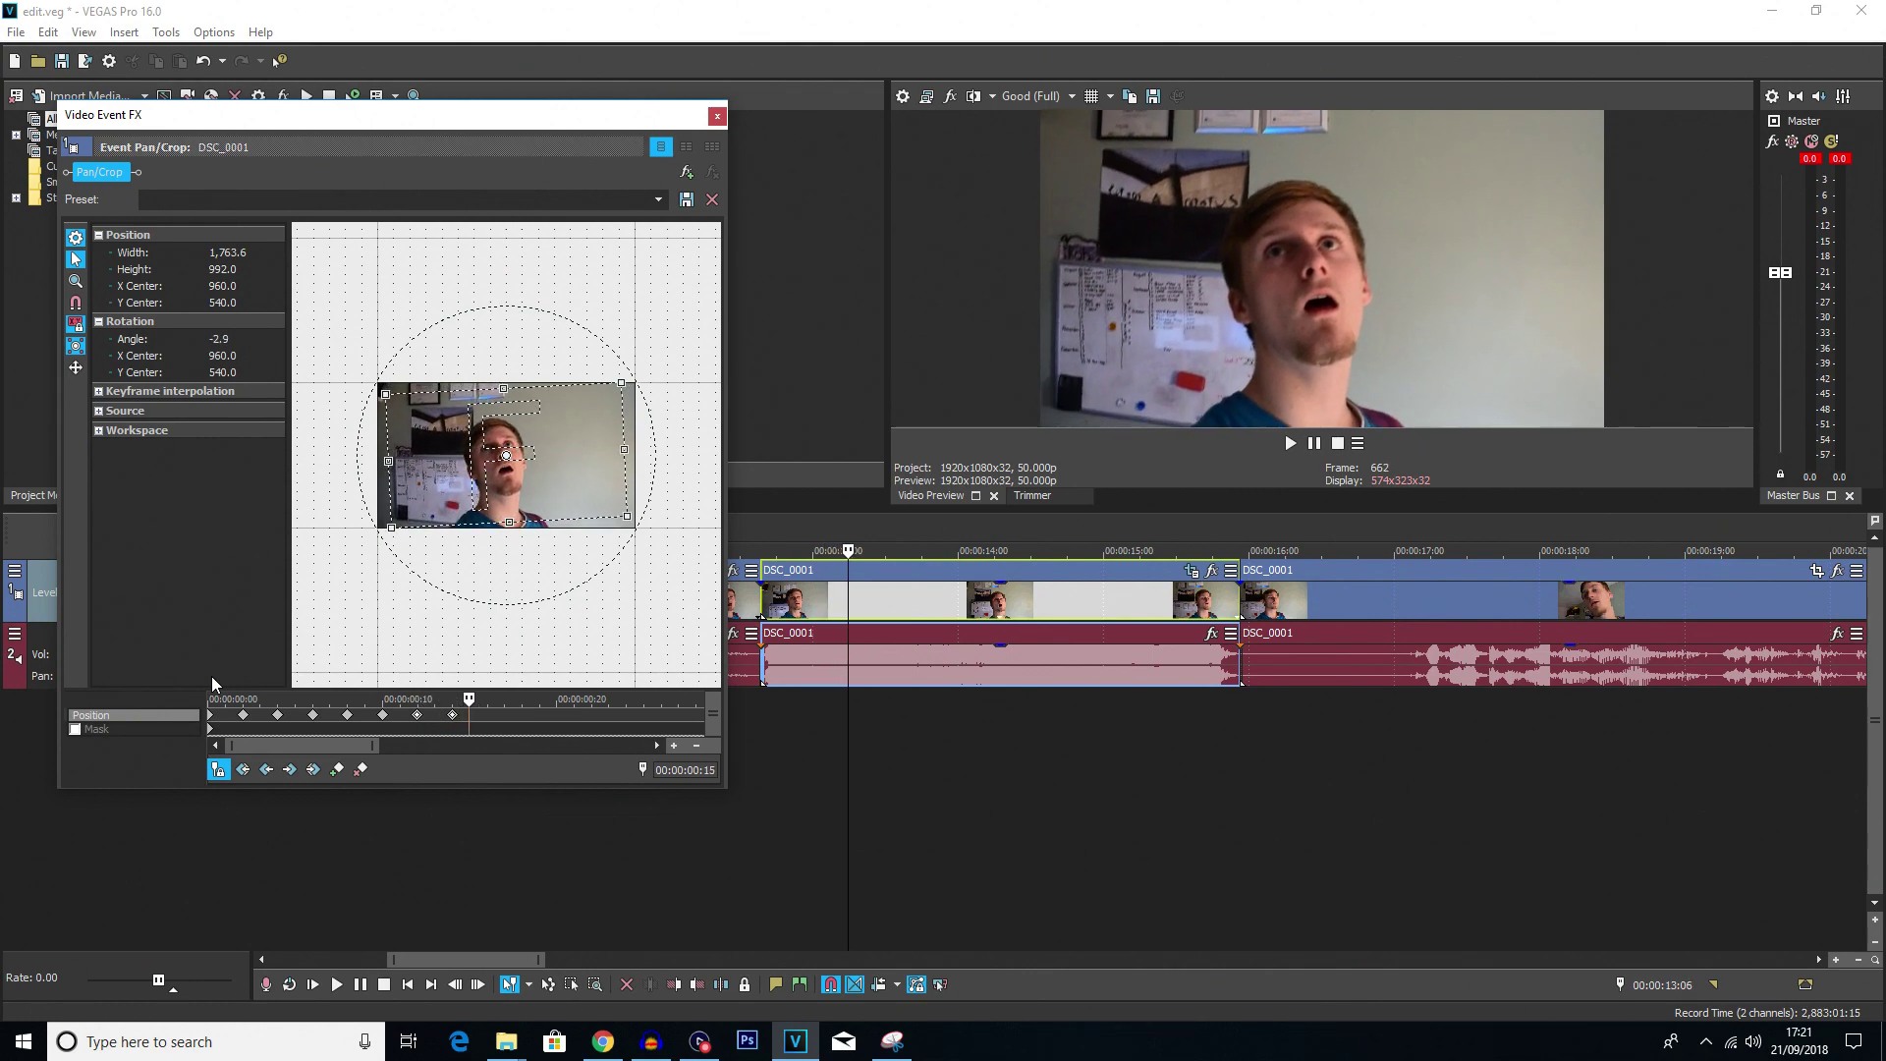
key(Right)
key(ctrl+v)
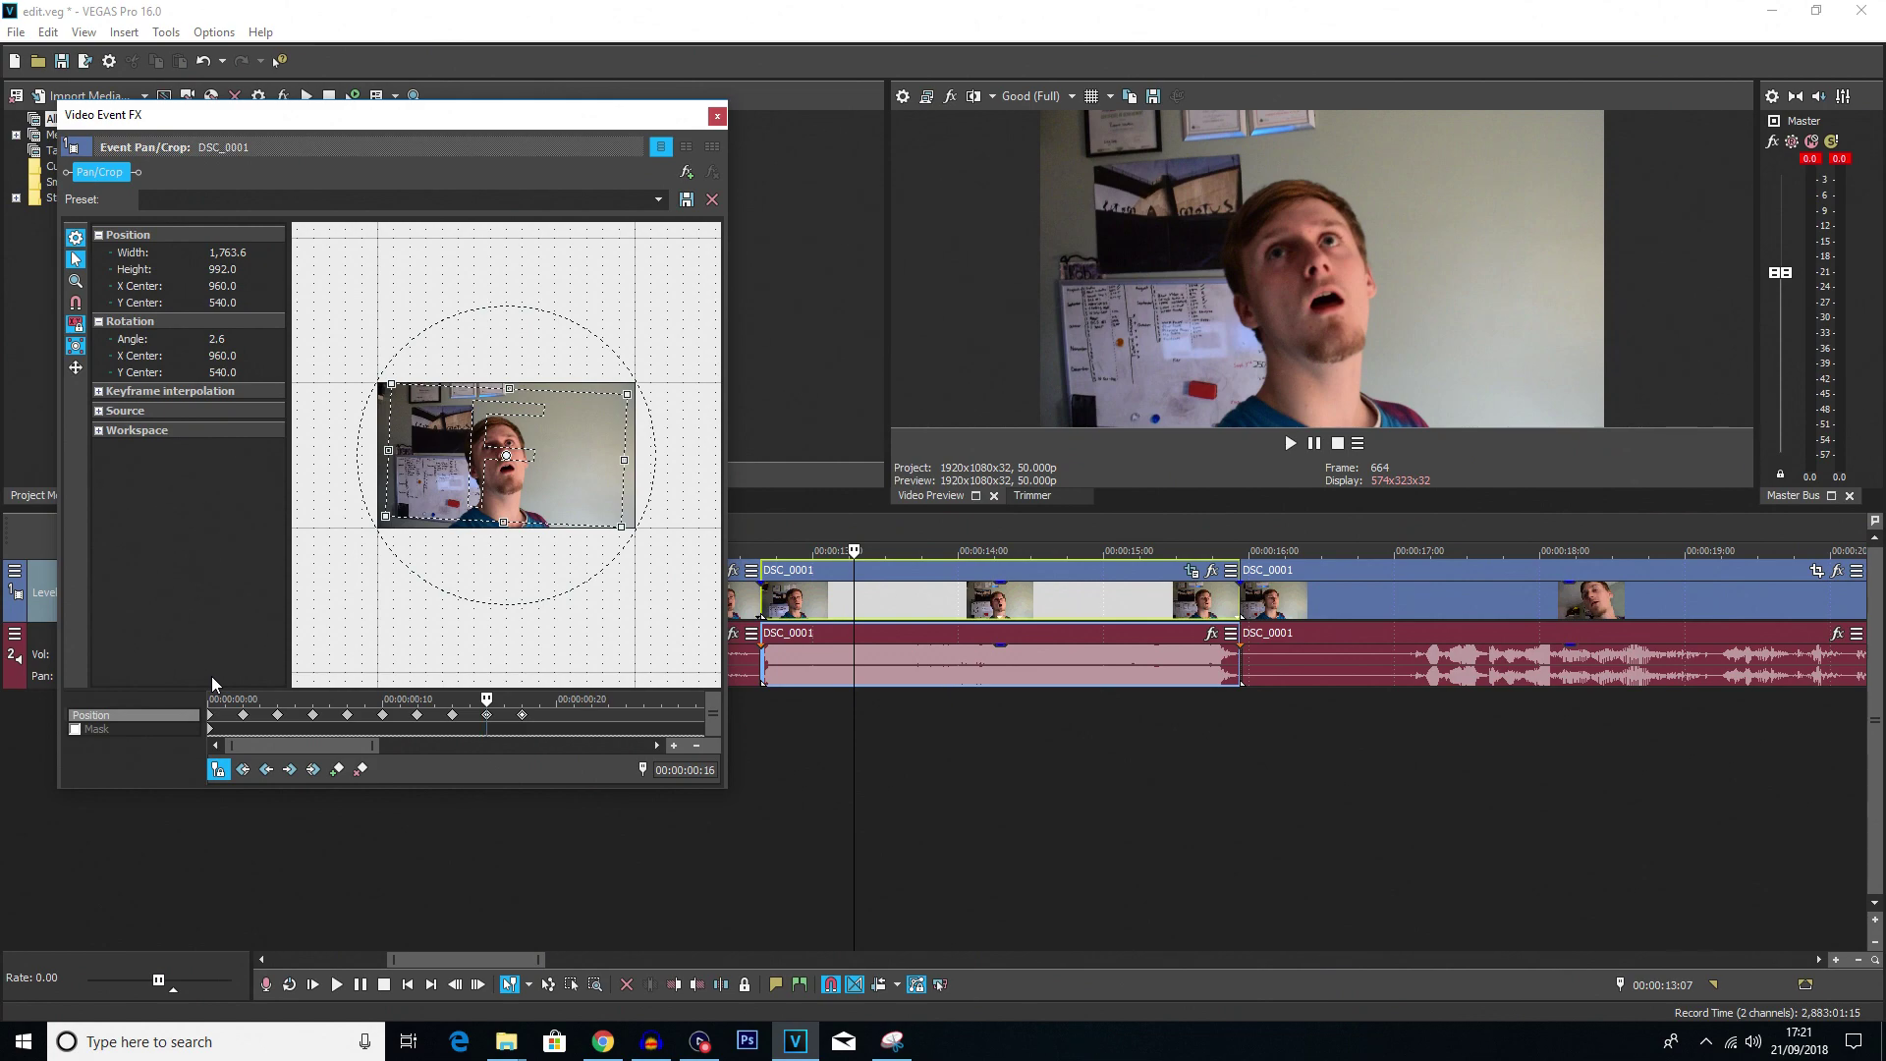
Paste another copy of the rotation keyframe pair at 00:00:00:20
key(Right)
key(Right)
key(Right)
key(Right)
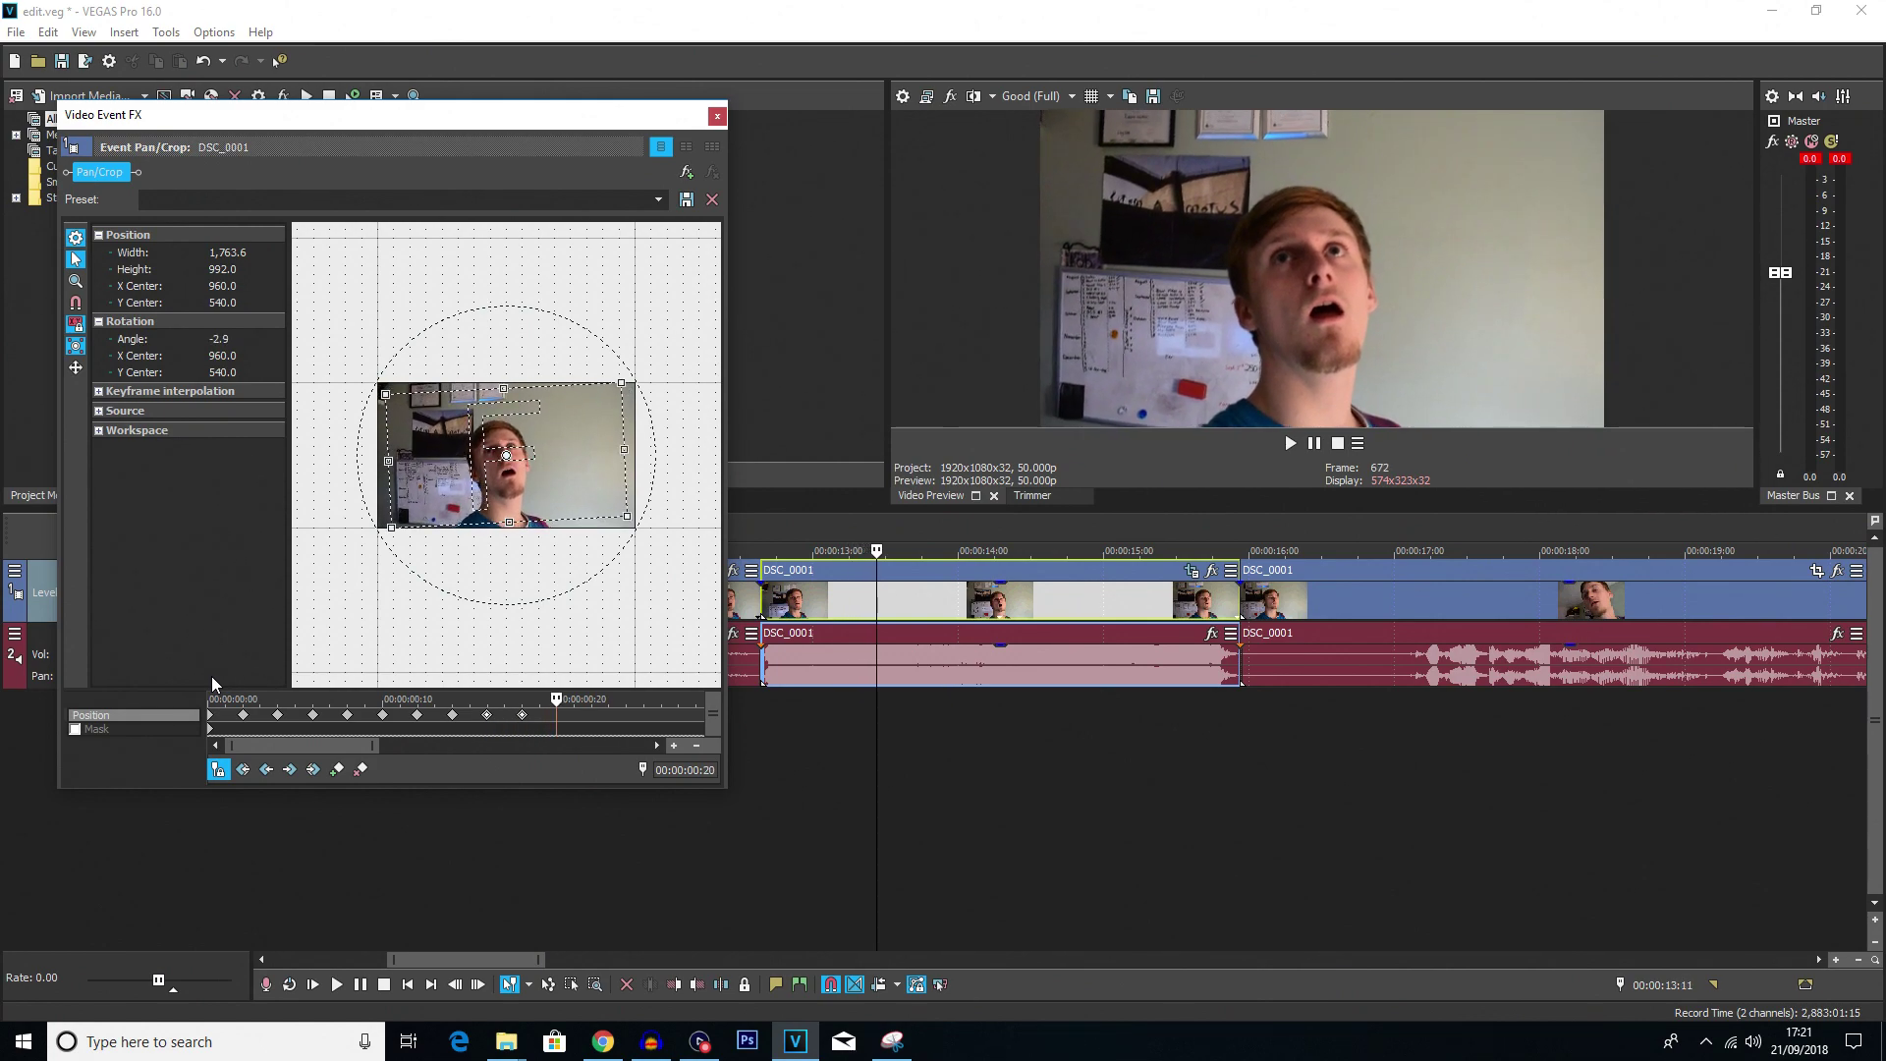
key(ctrl+v)
Extend the shake by pasting the rotation keyframe pair at 00:00:00:24
key(Right)
key(Right)
key(Right)
key(Right)
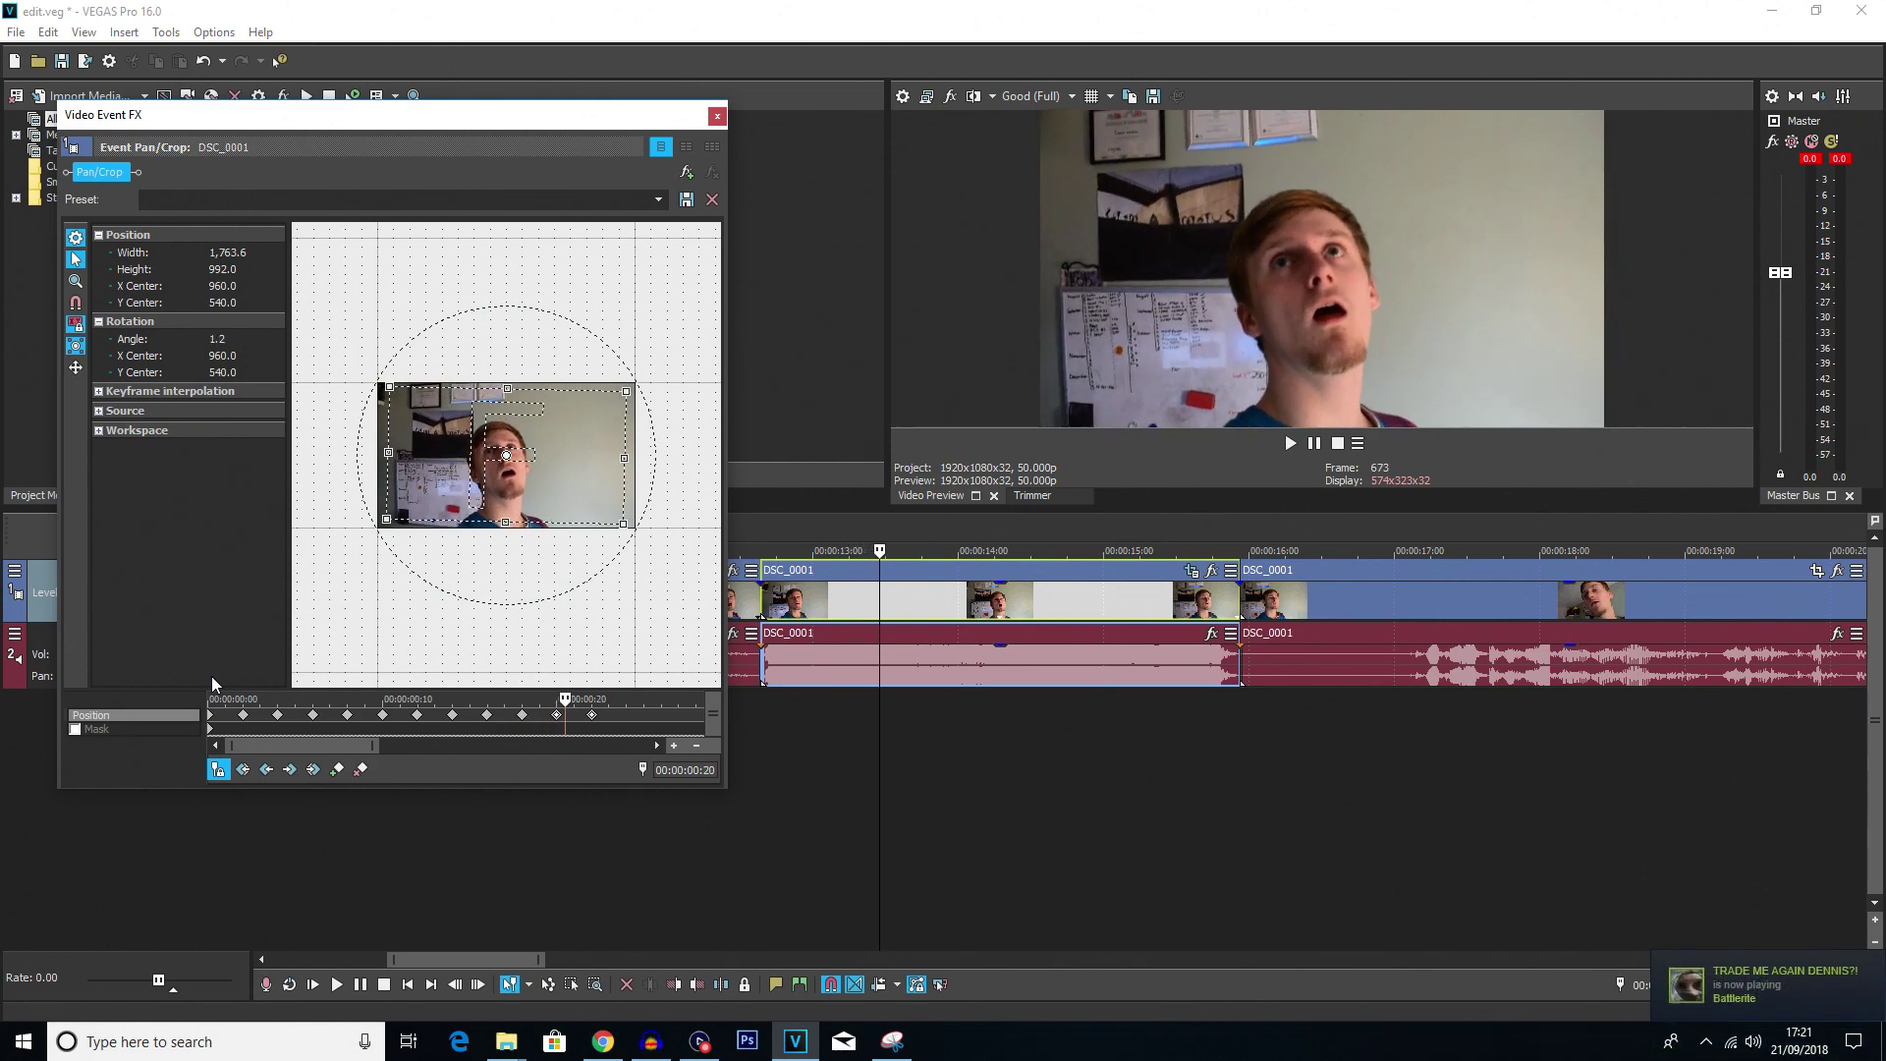
key(Right)
key(Right)
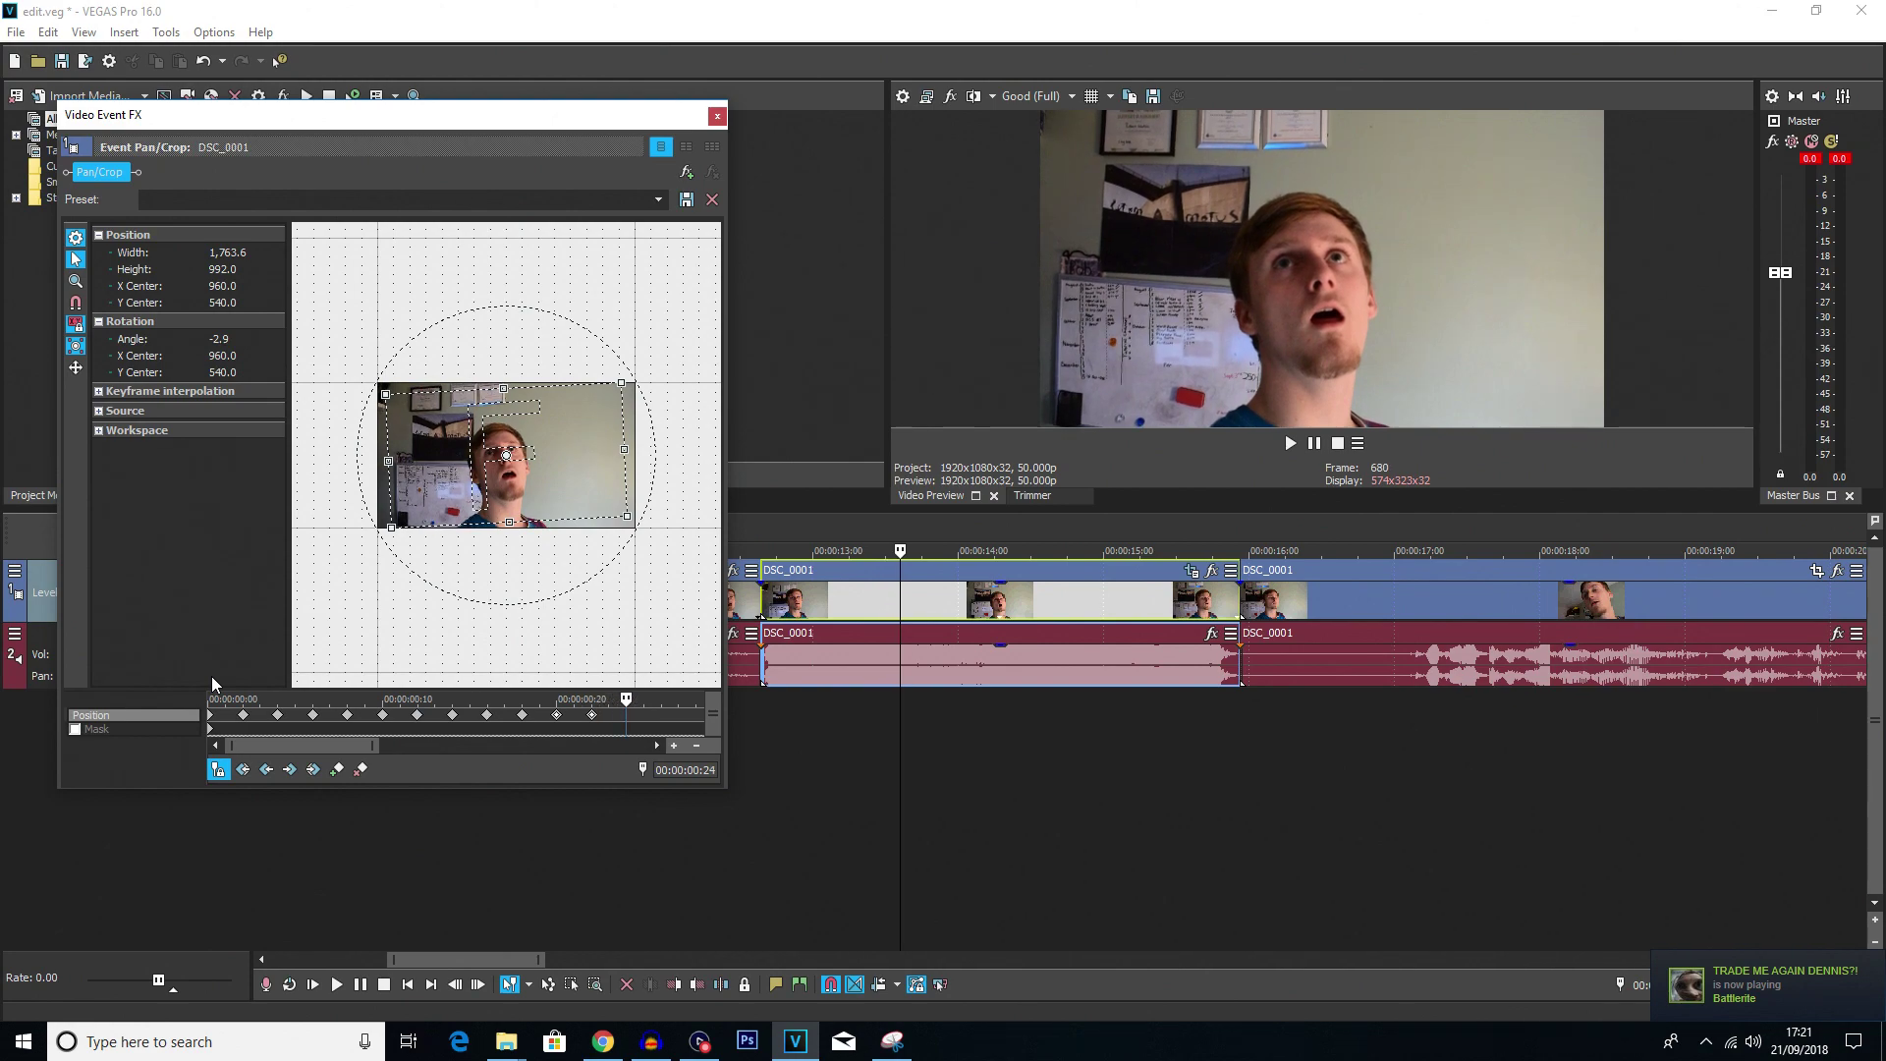
key(ctrl+v)
Move the keyframe cursor on to 00:00:01:03 and paste the rotation keyframe pair once more
scroll(311, 723, down, 3)
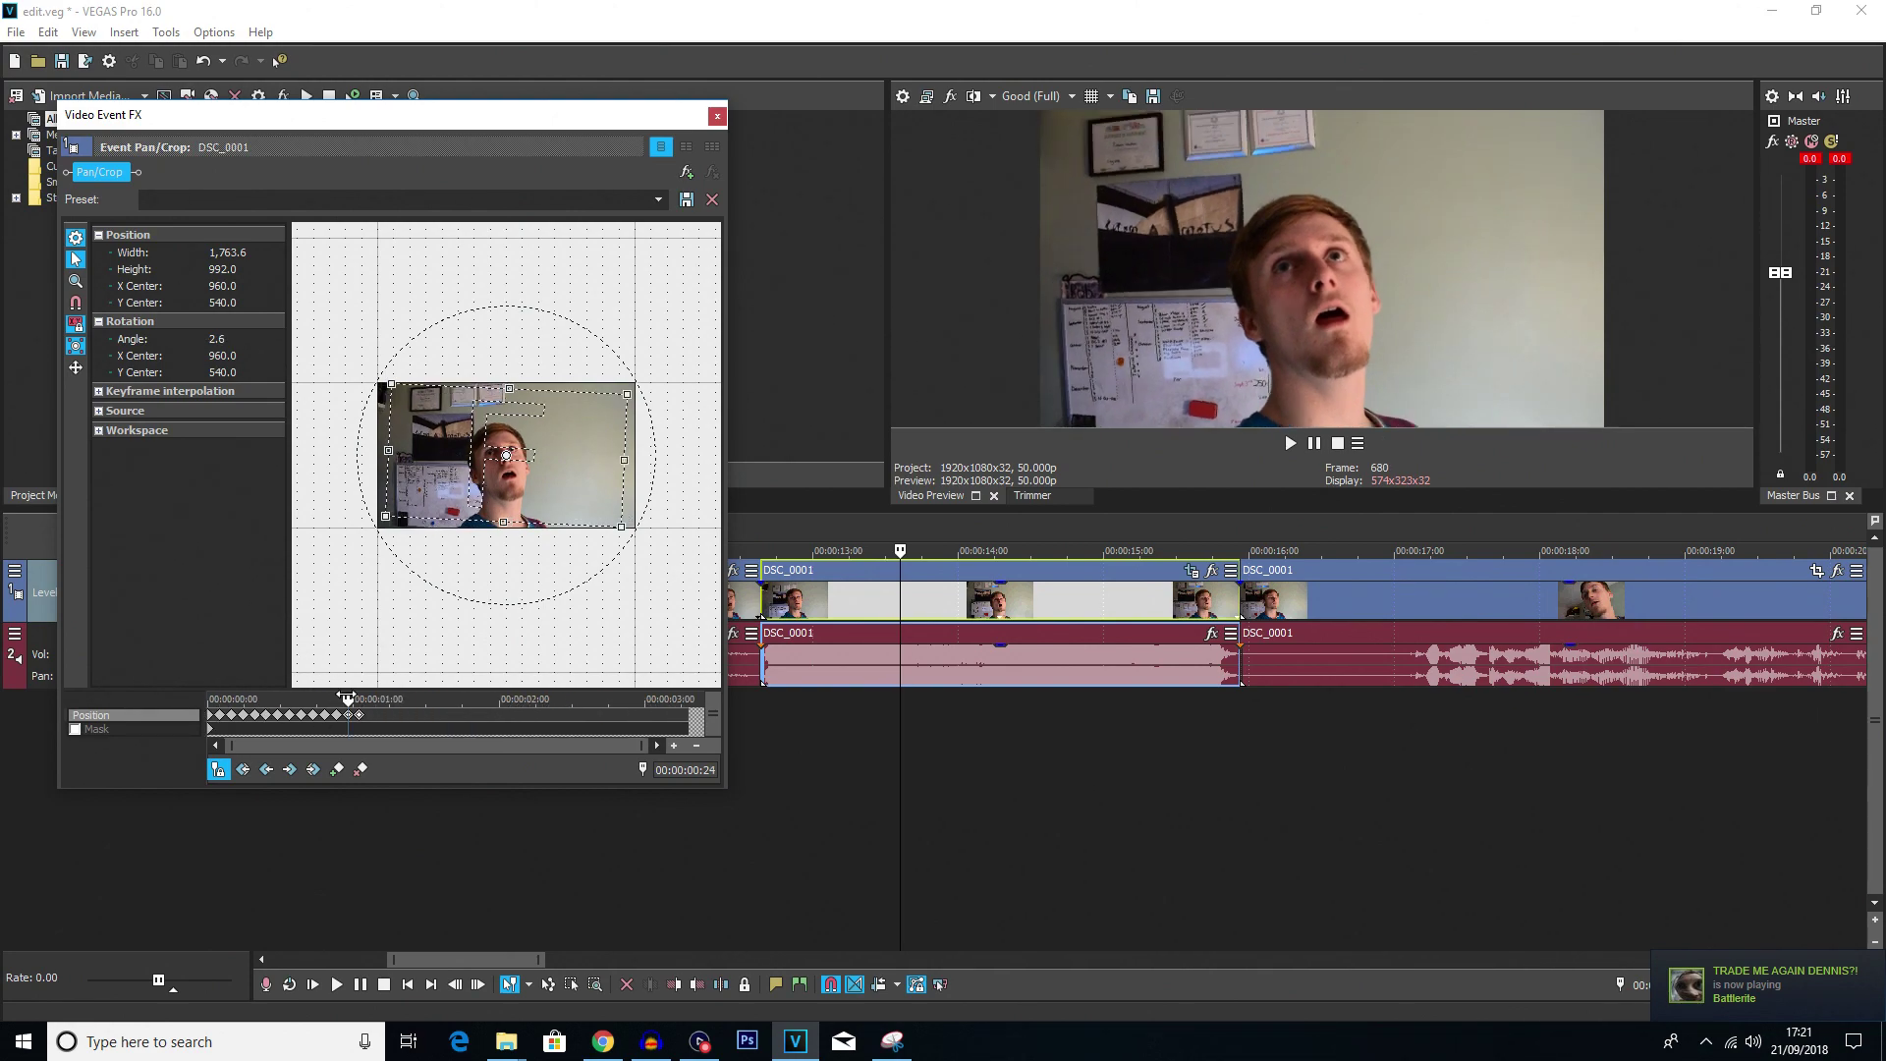
drag(343, 695, 345, 694)
key(Right)
key(Right)
key(Right)
key(Right)
key(Right)
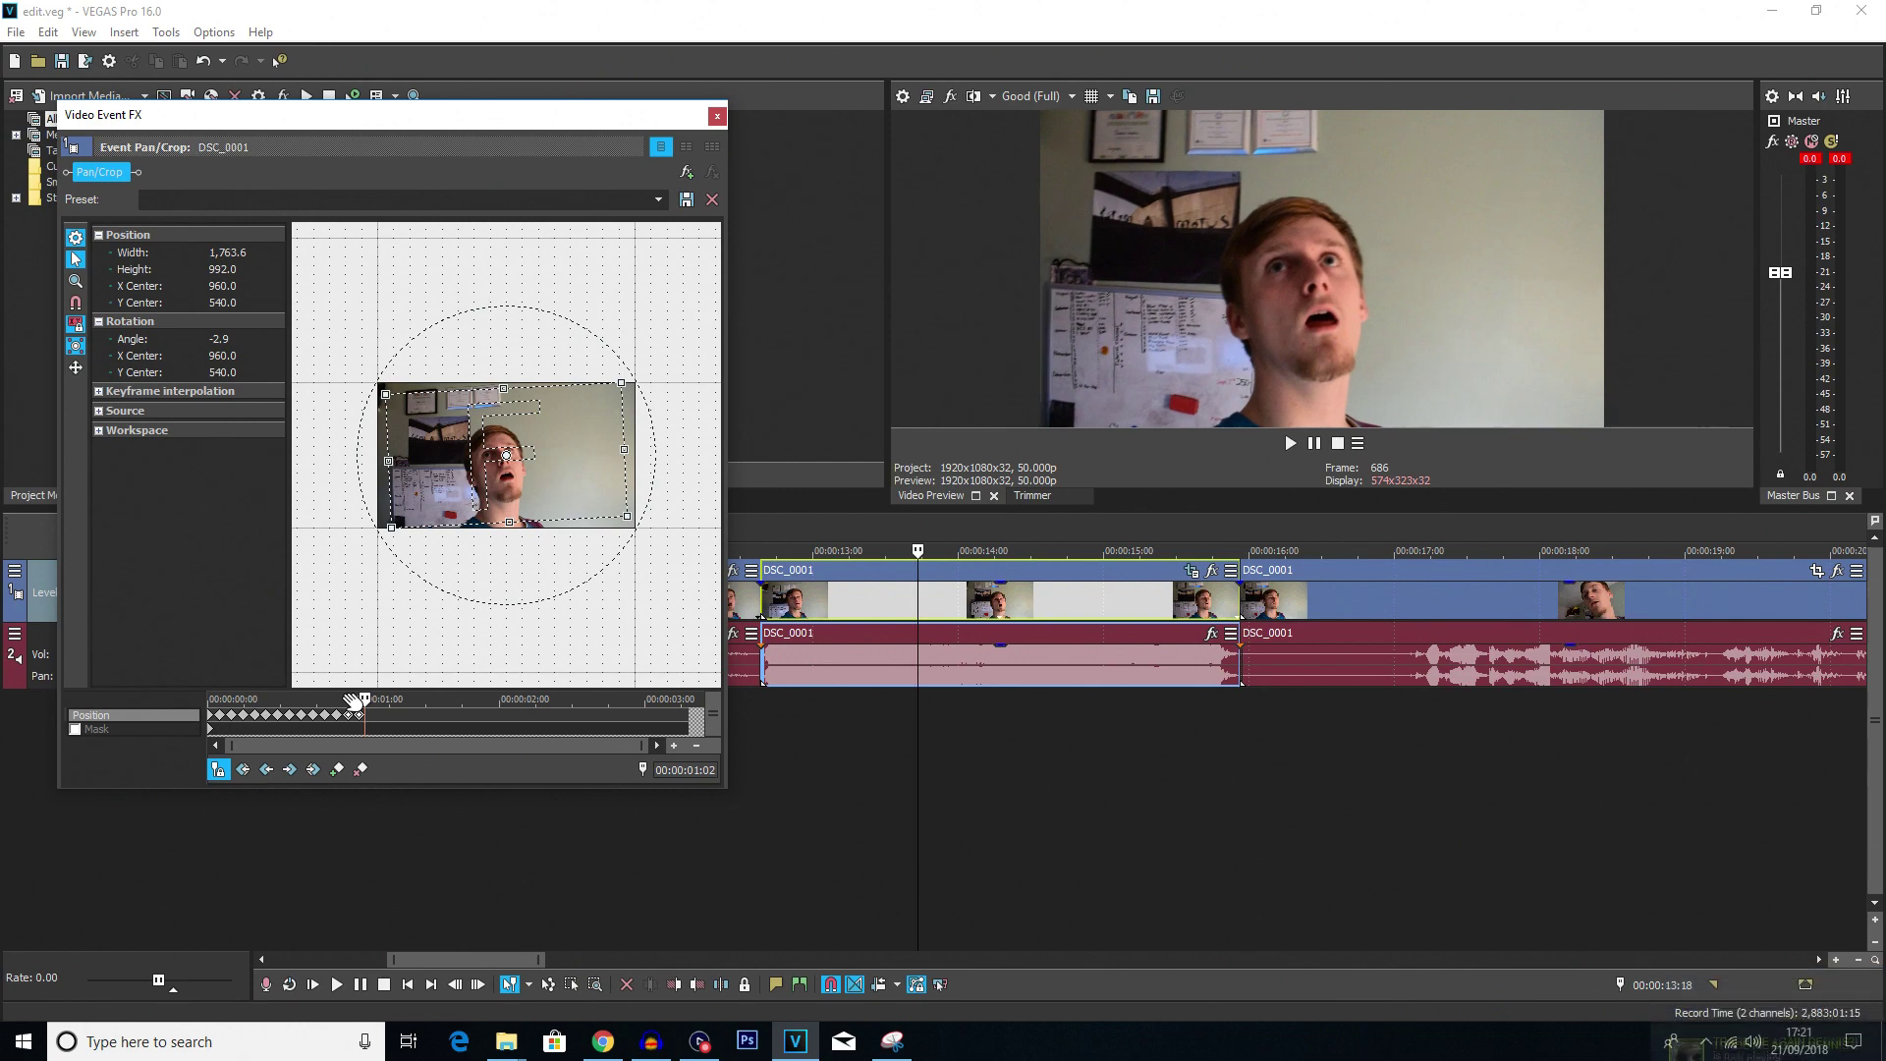
key(Right)
key(ctrl+v)
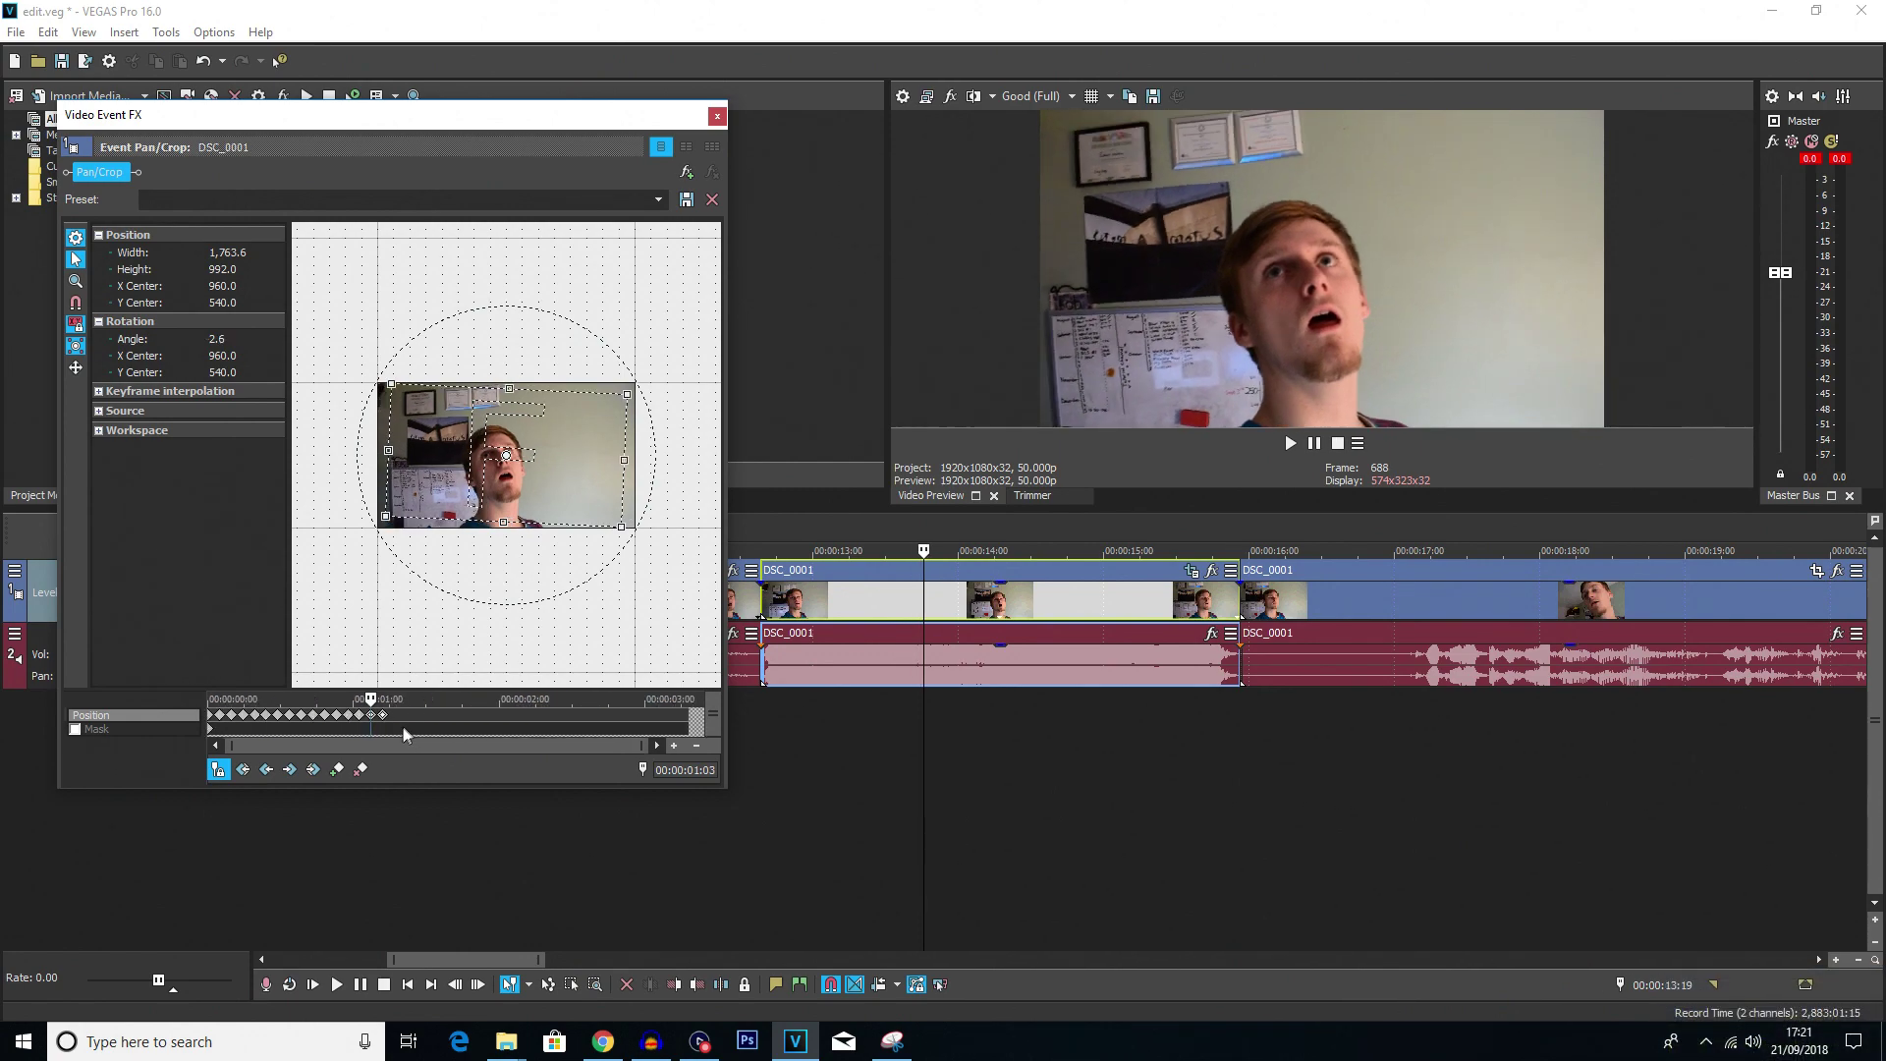
Duplicate the whole run of position keyframes at 00:00:01:07, two frames after the last keyframe
click(385, 717)
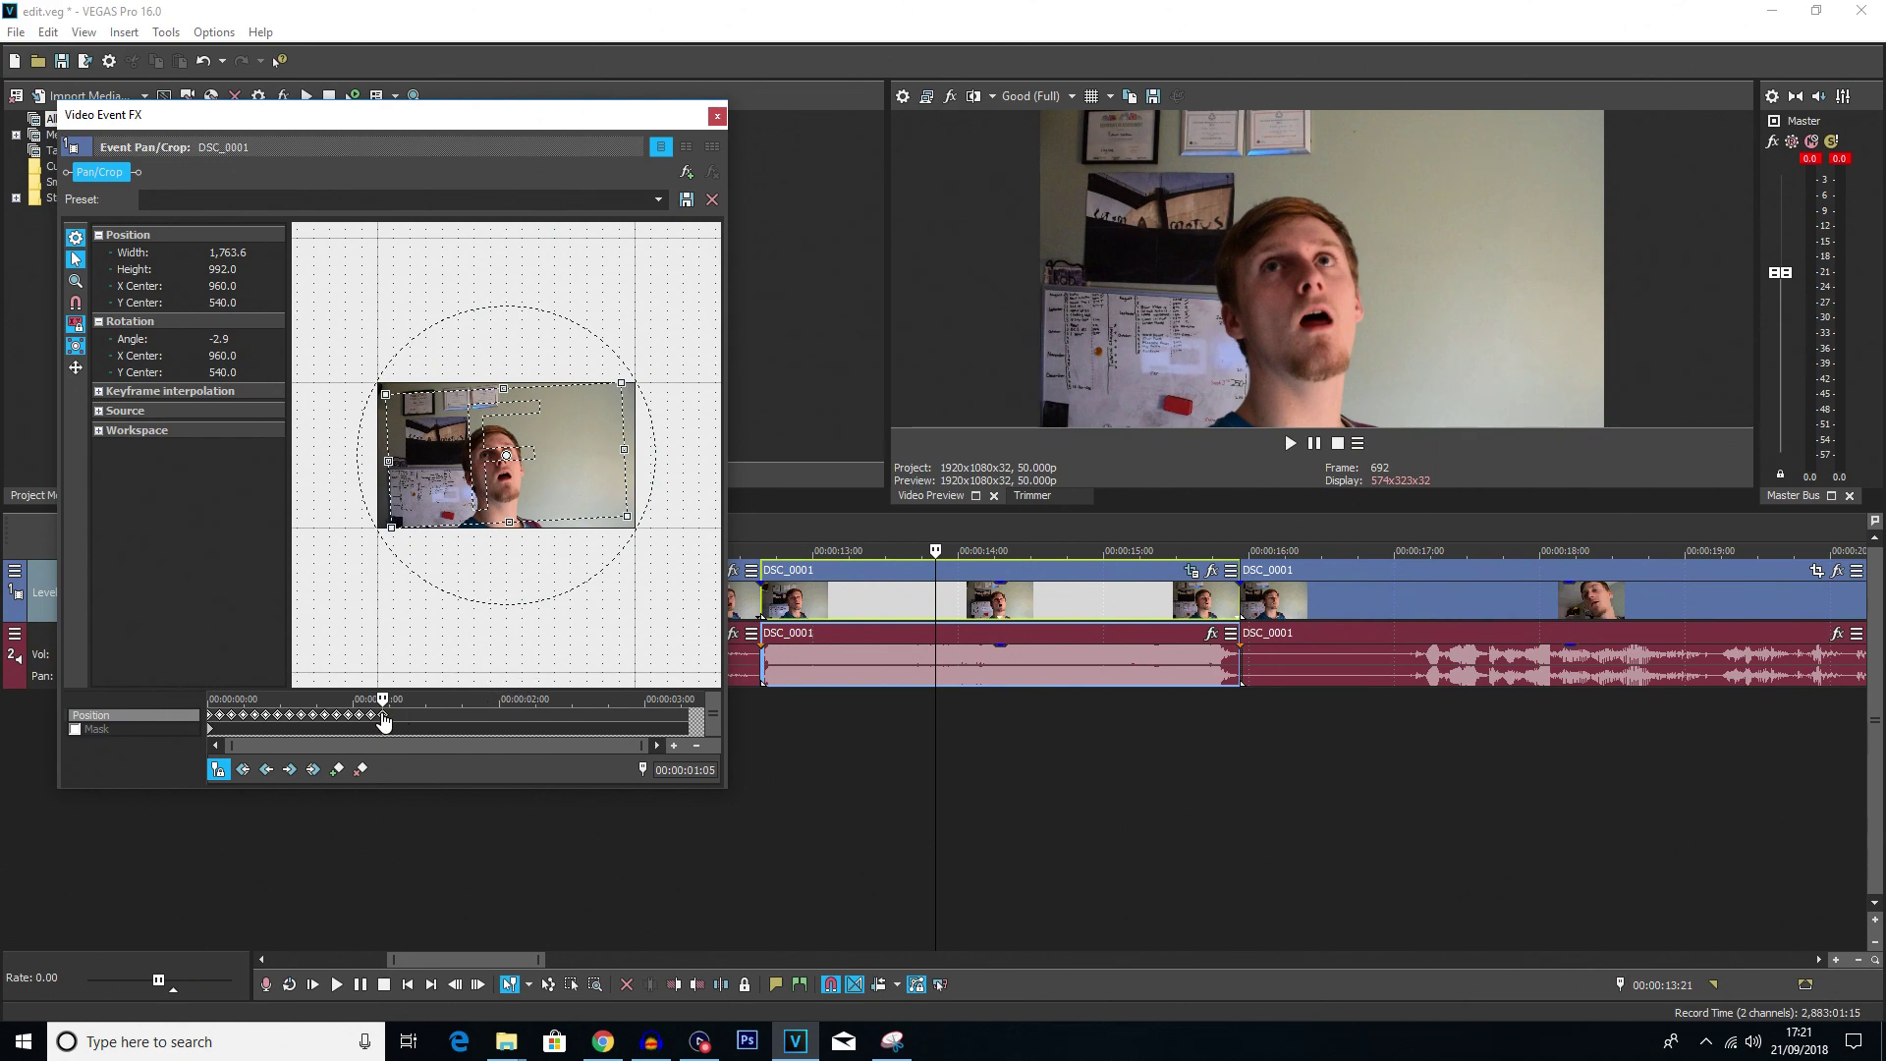
scroll(383, 722, up, 5)
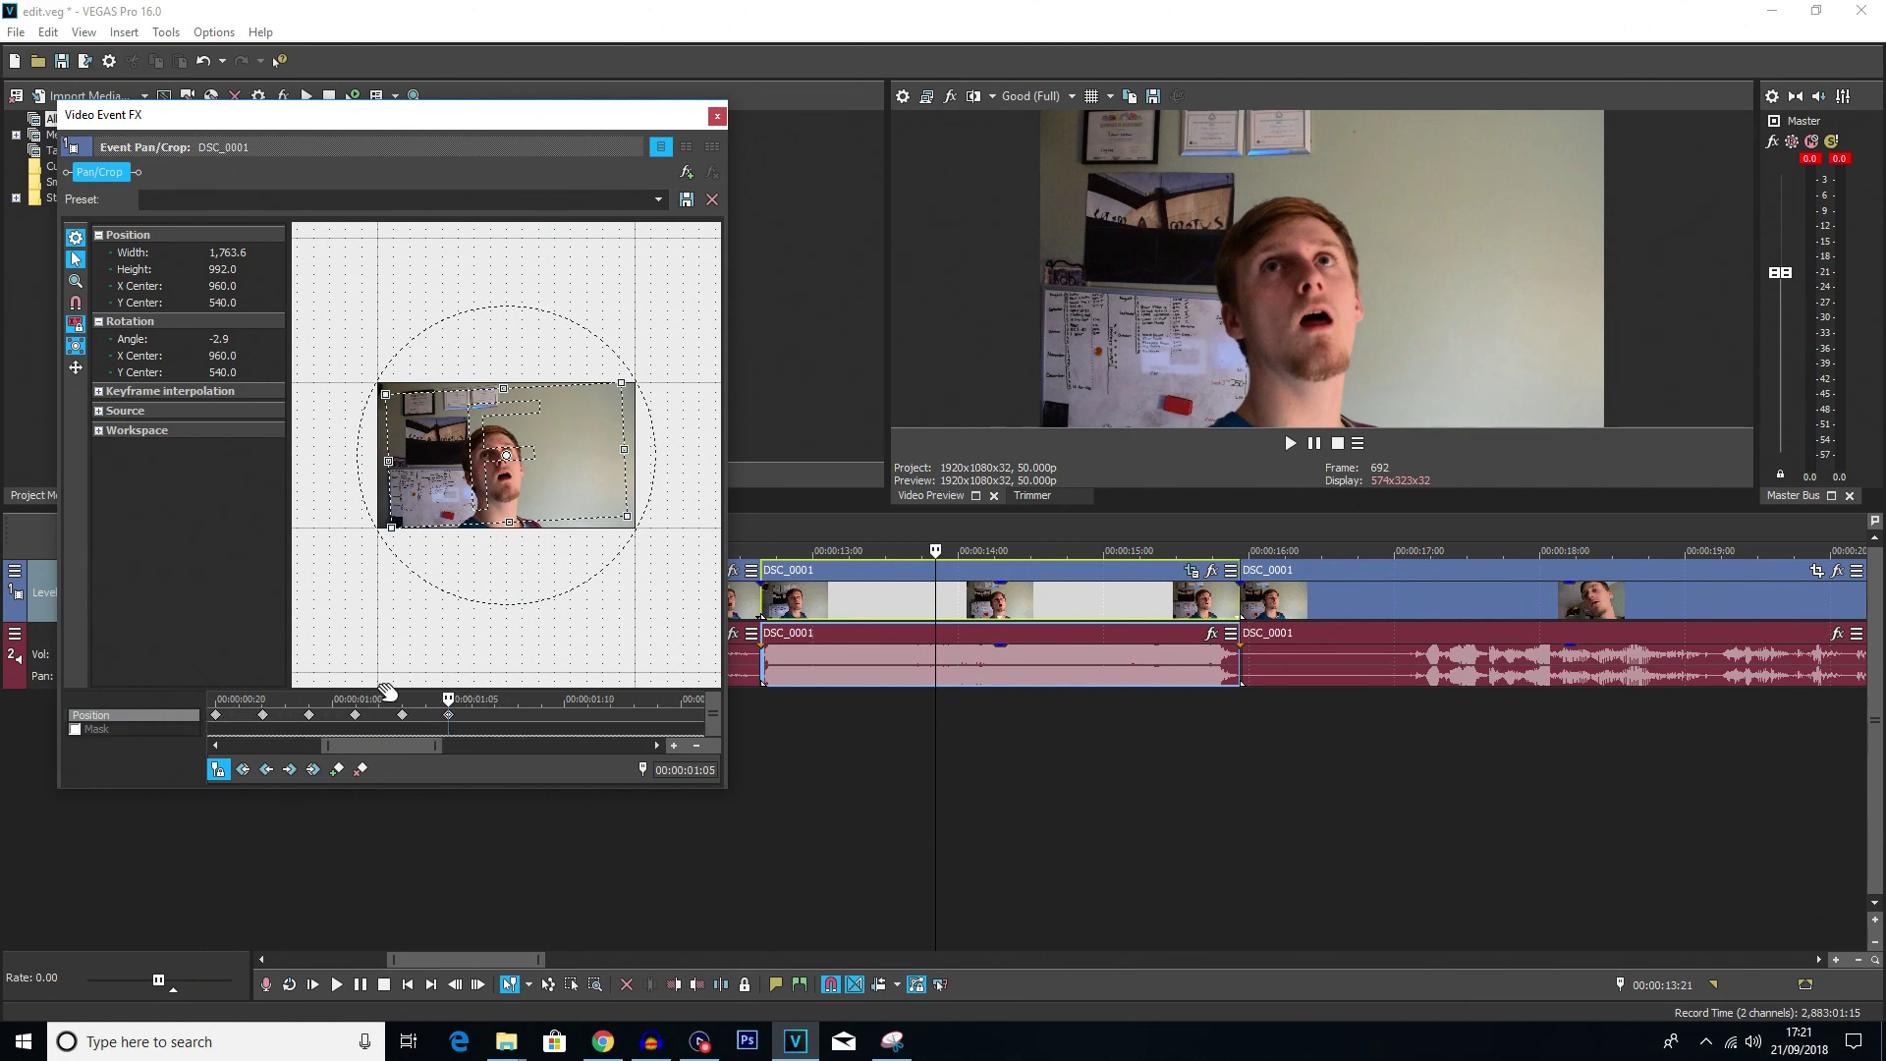
key(Right)
key(Right)
key(Right)
key(Right)
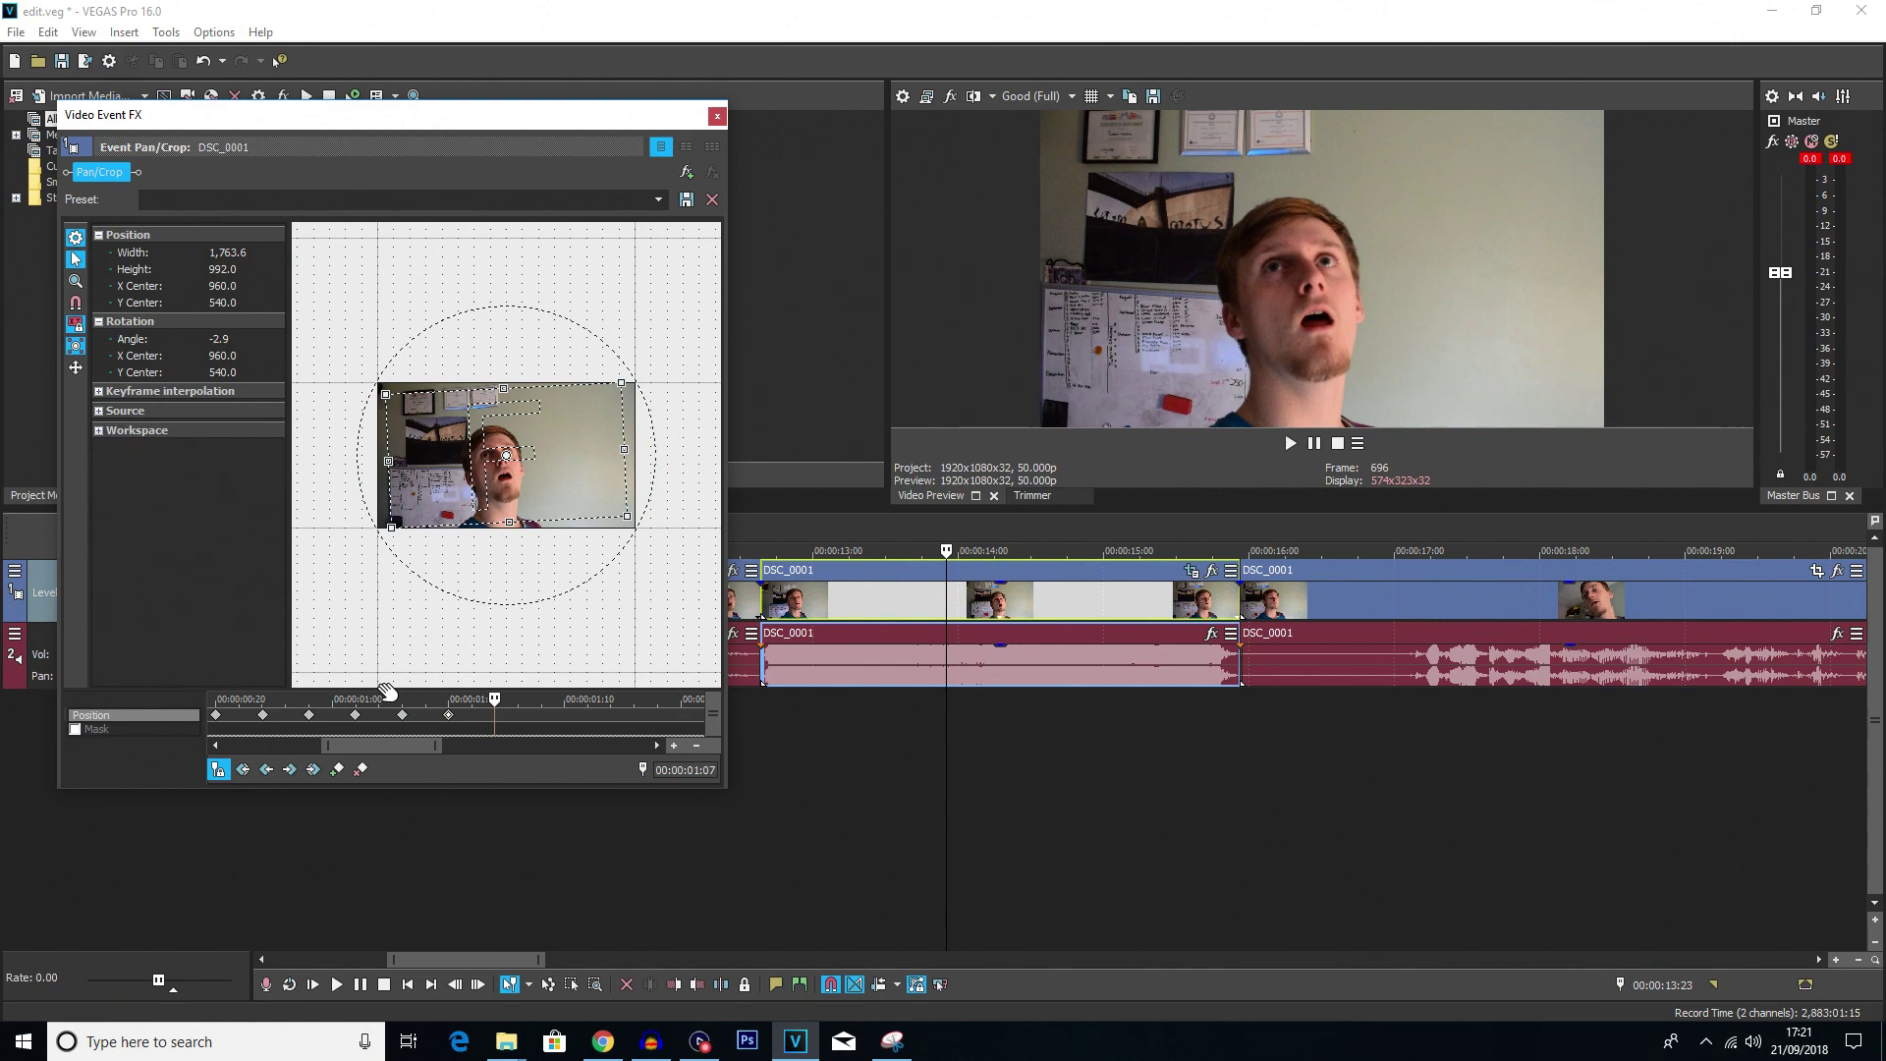
scroll(388, 697, down, 5)
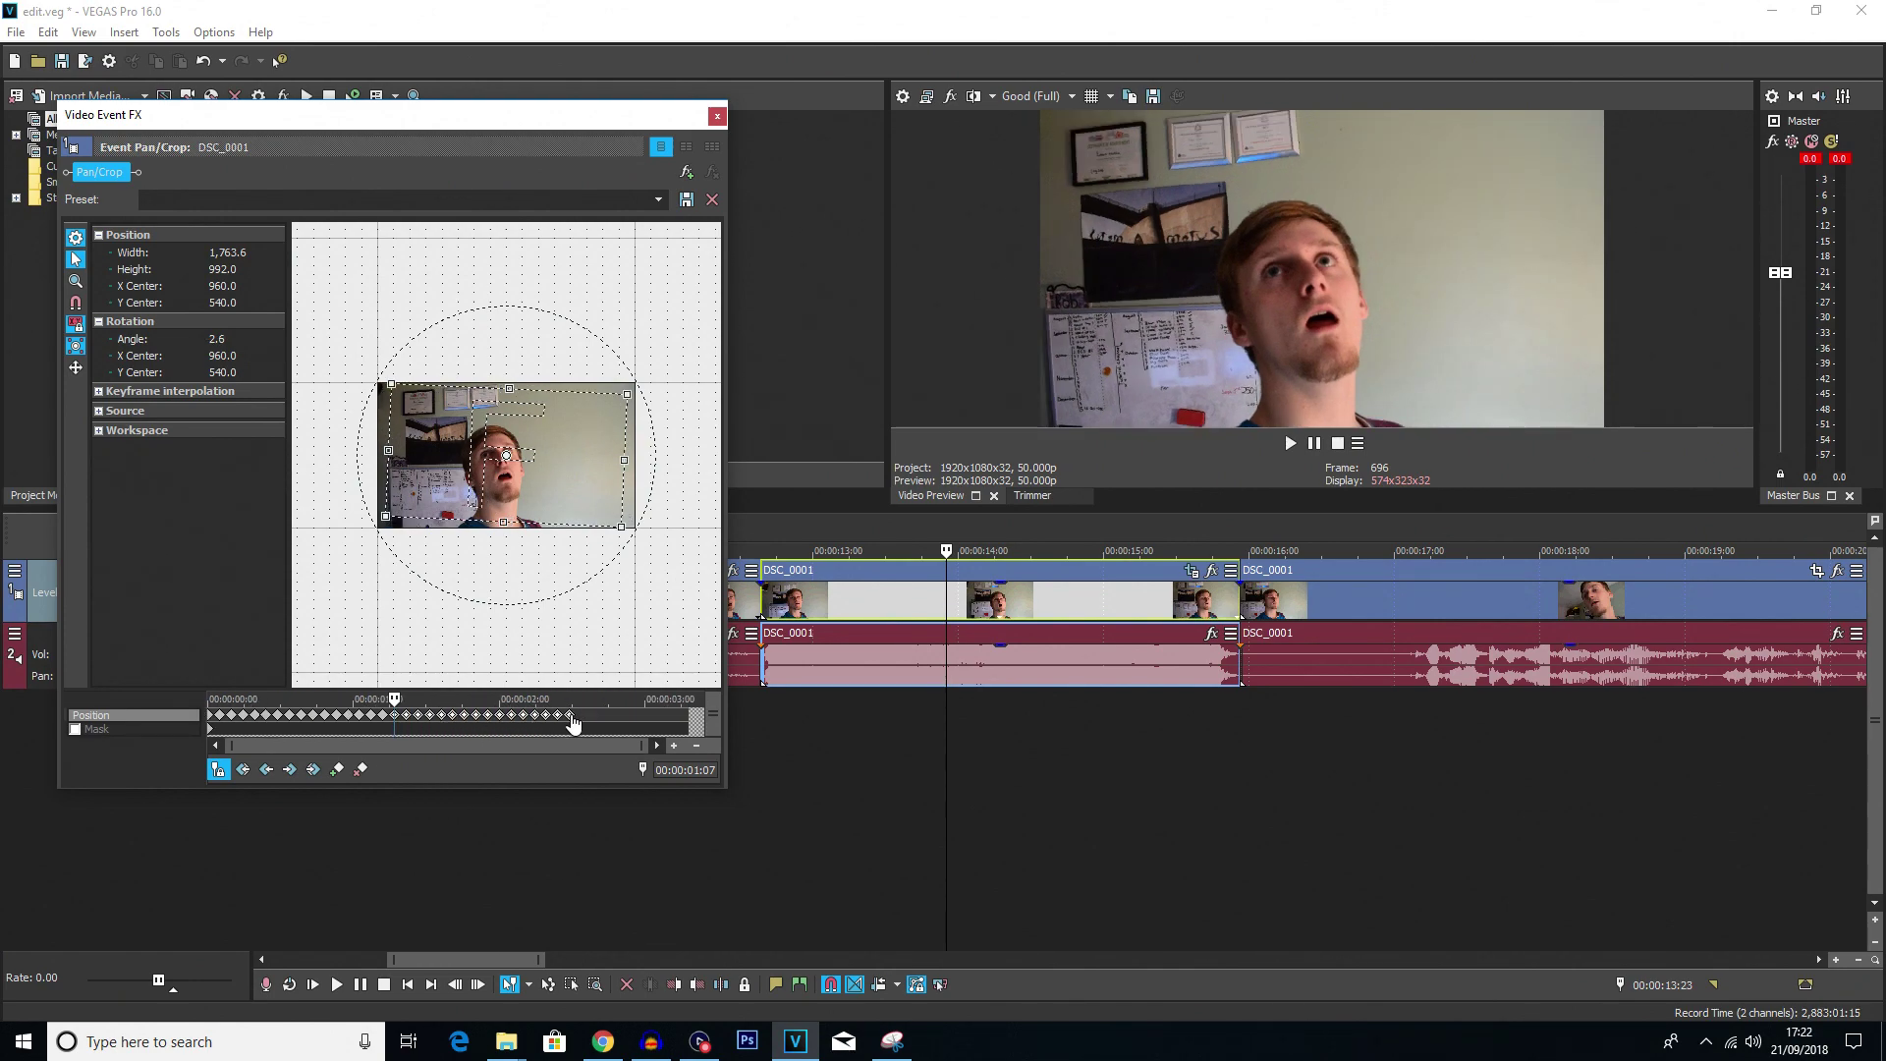
Paste the keyframe run at 00:00:02:14 to fill the rest of the event, and delete the extra keyframe at its very end
scroll(562, 717, up, 6)
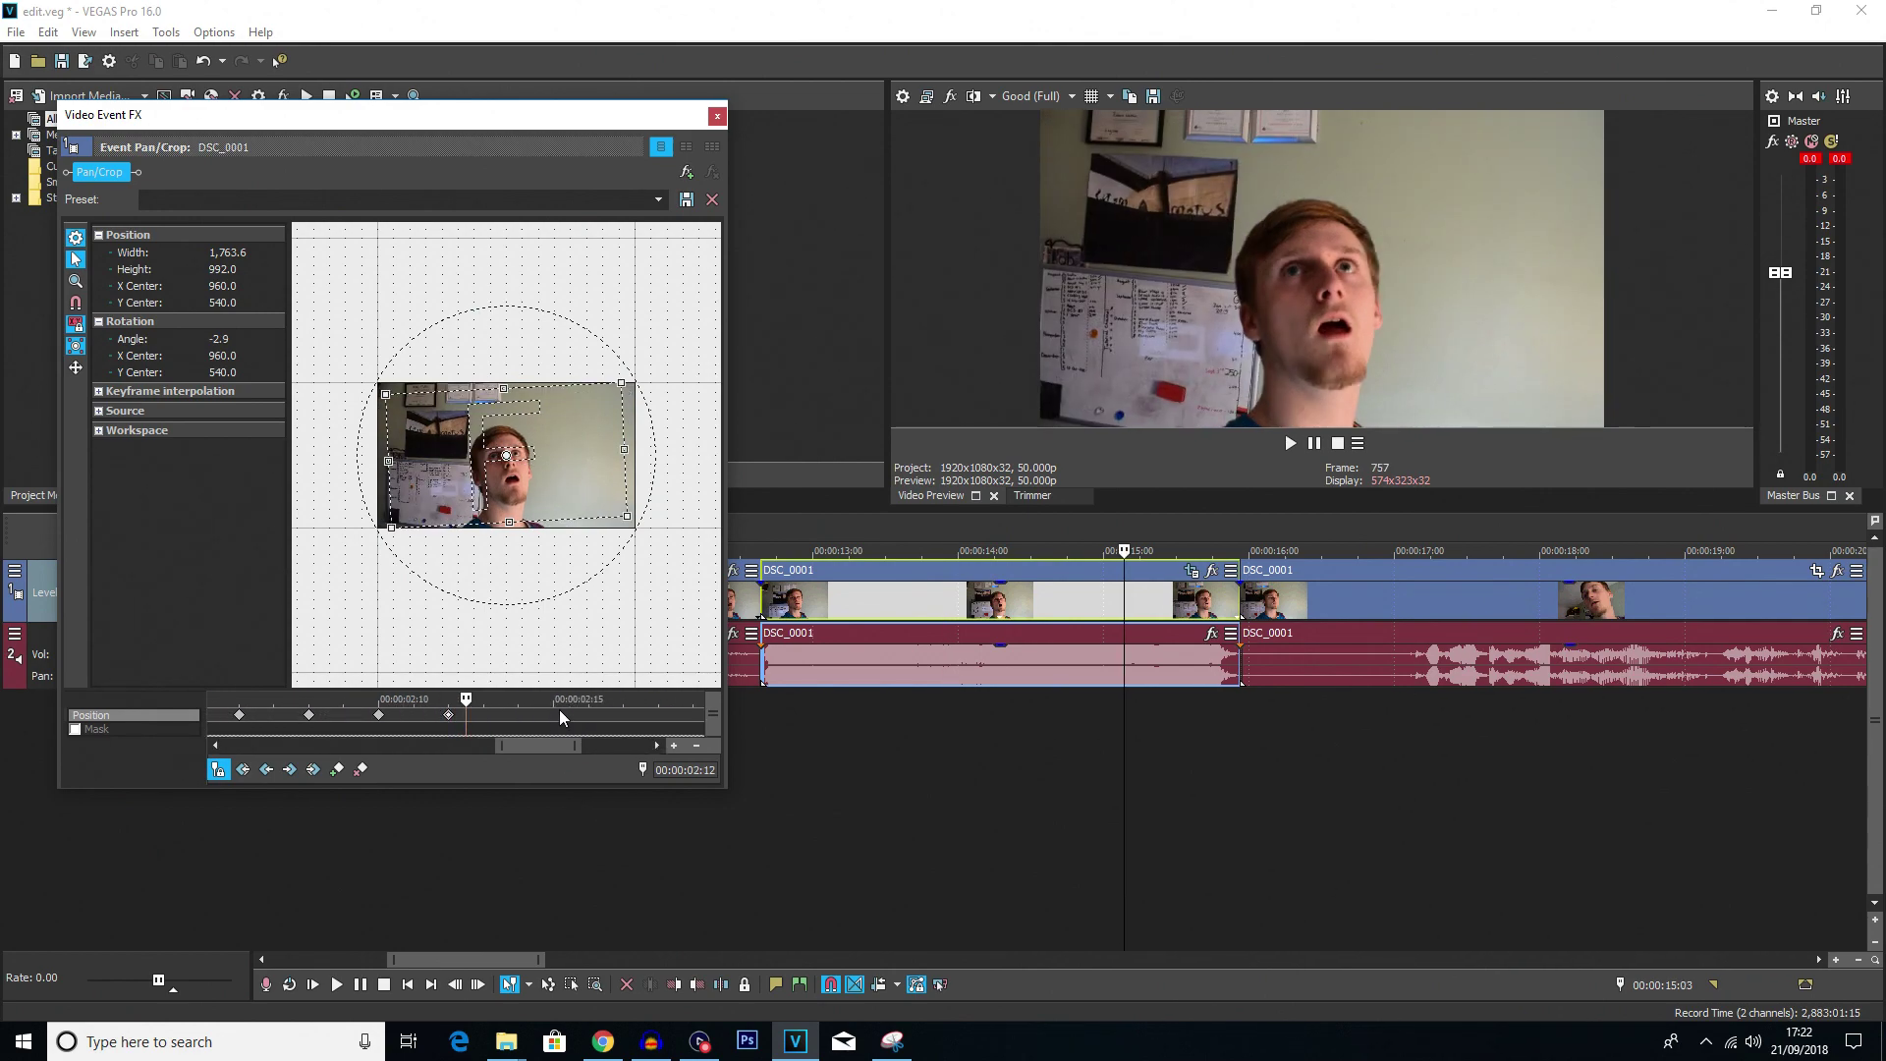
scroll(558, 709, down, 6)
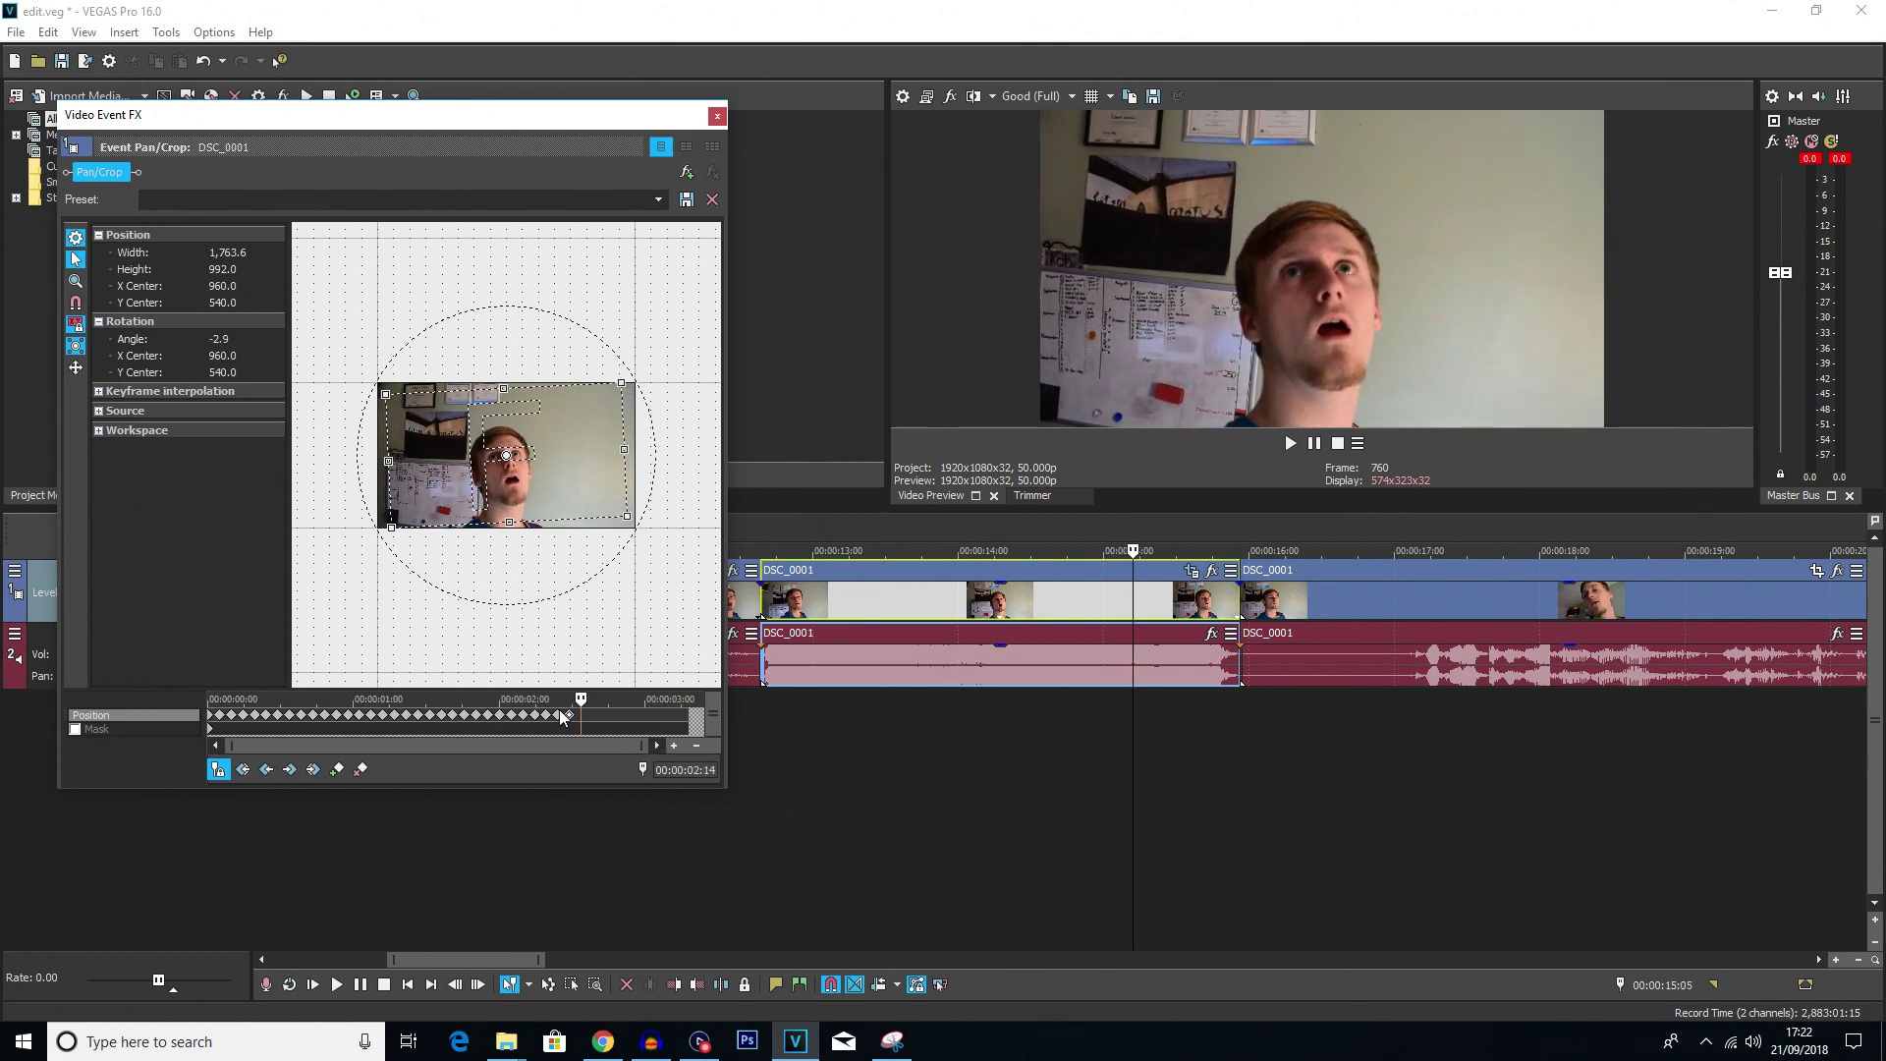
key(ctrl+v)
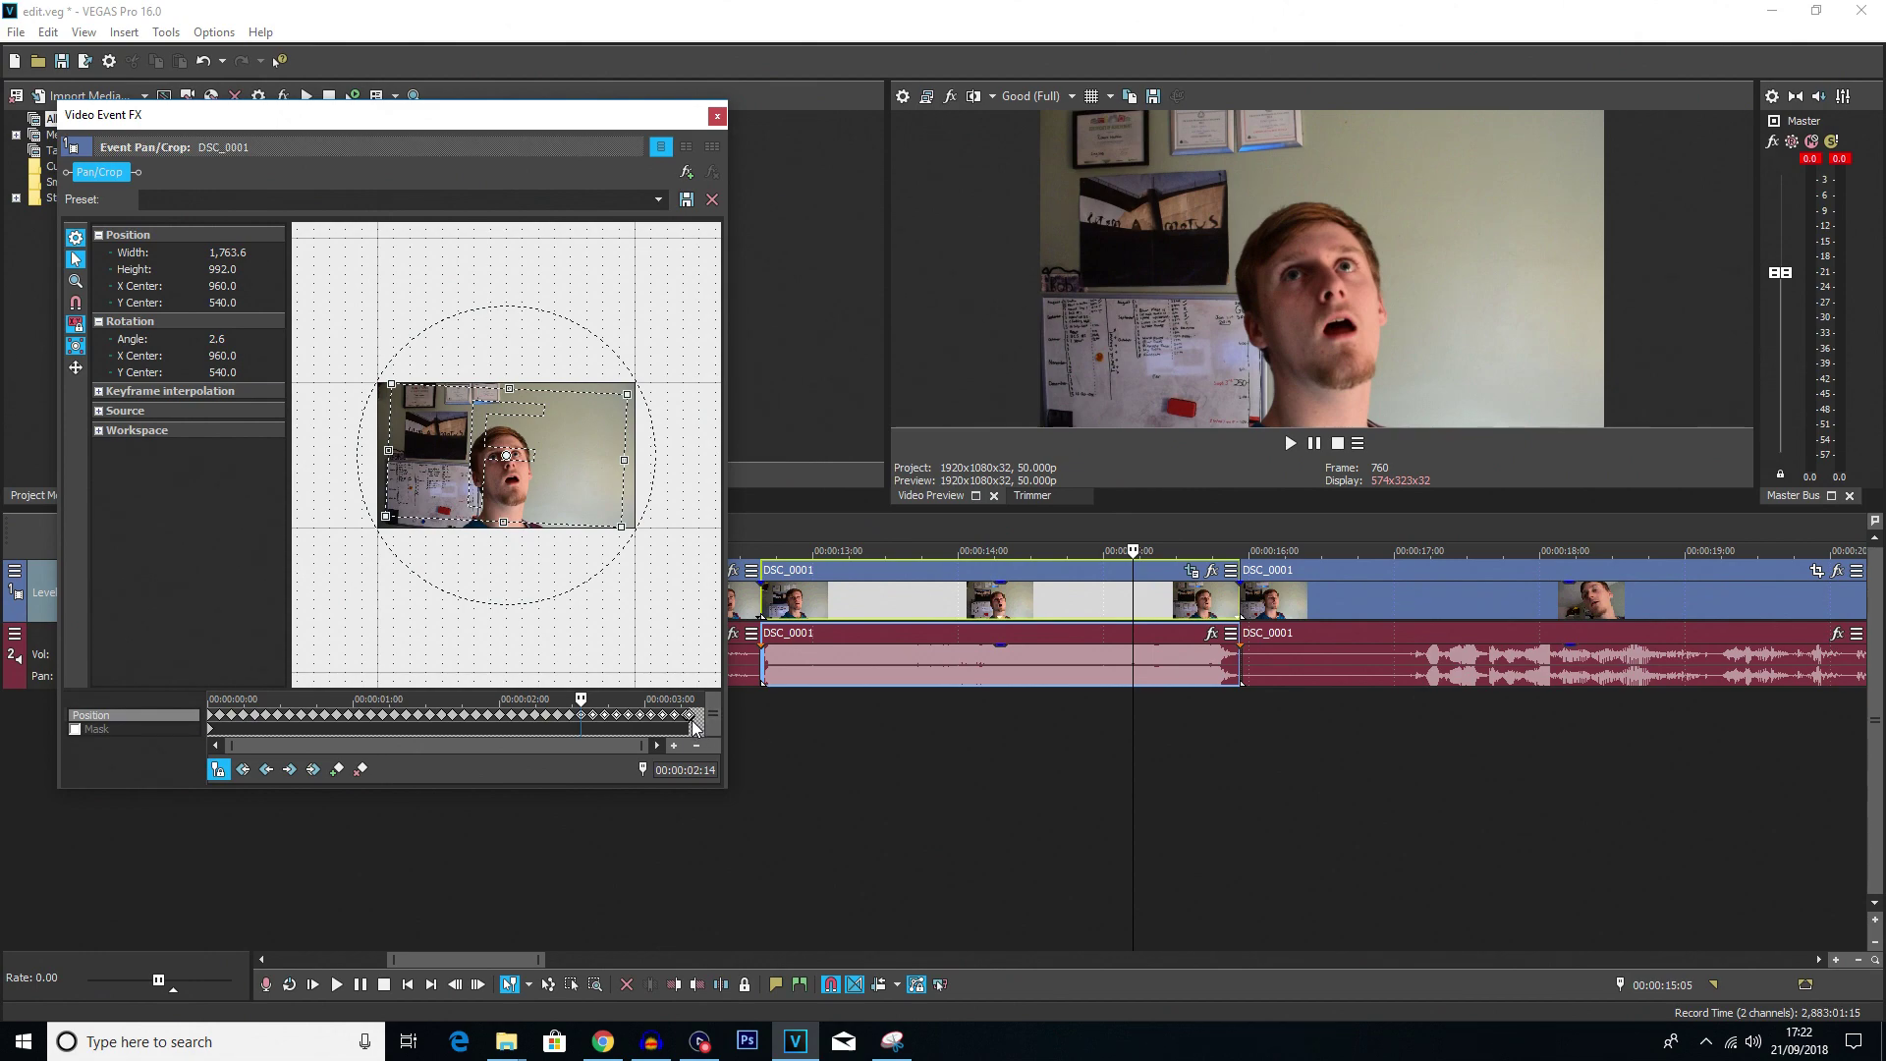
scroll(693, 727, up, 6)
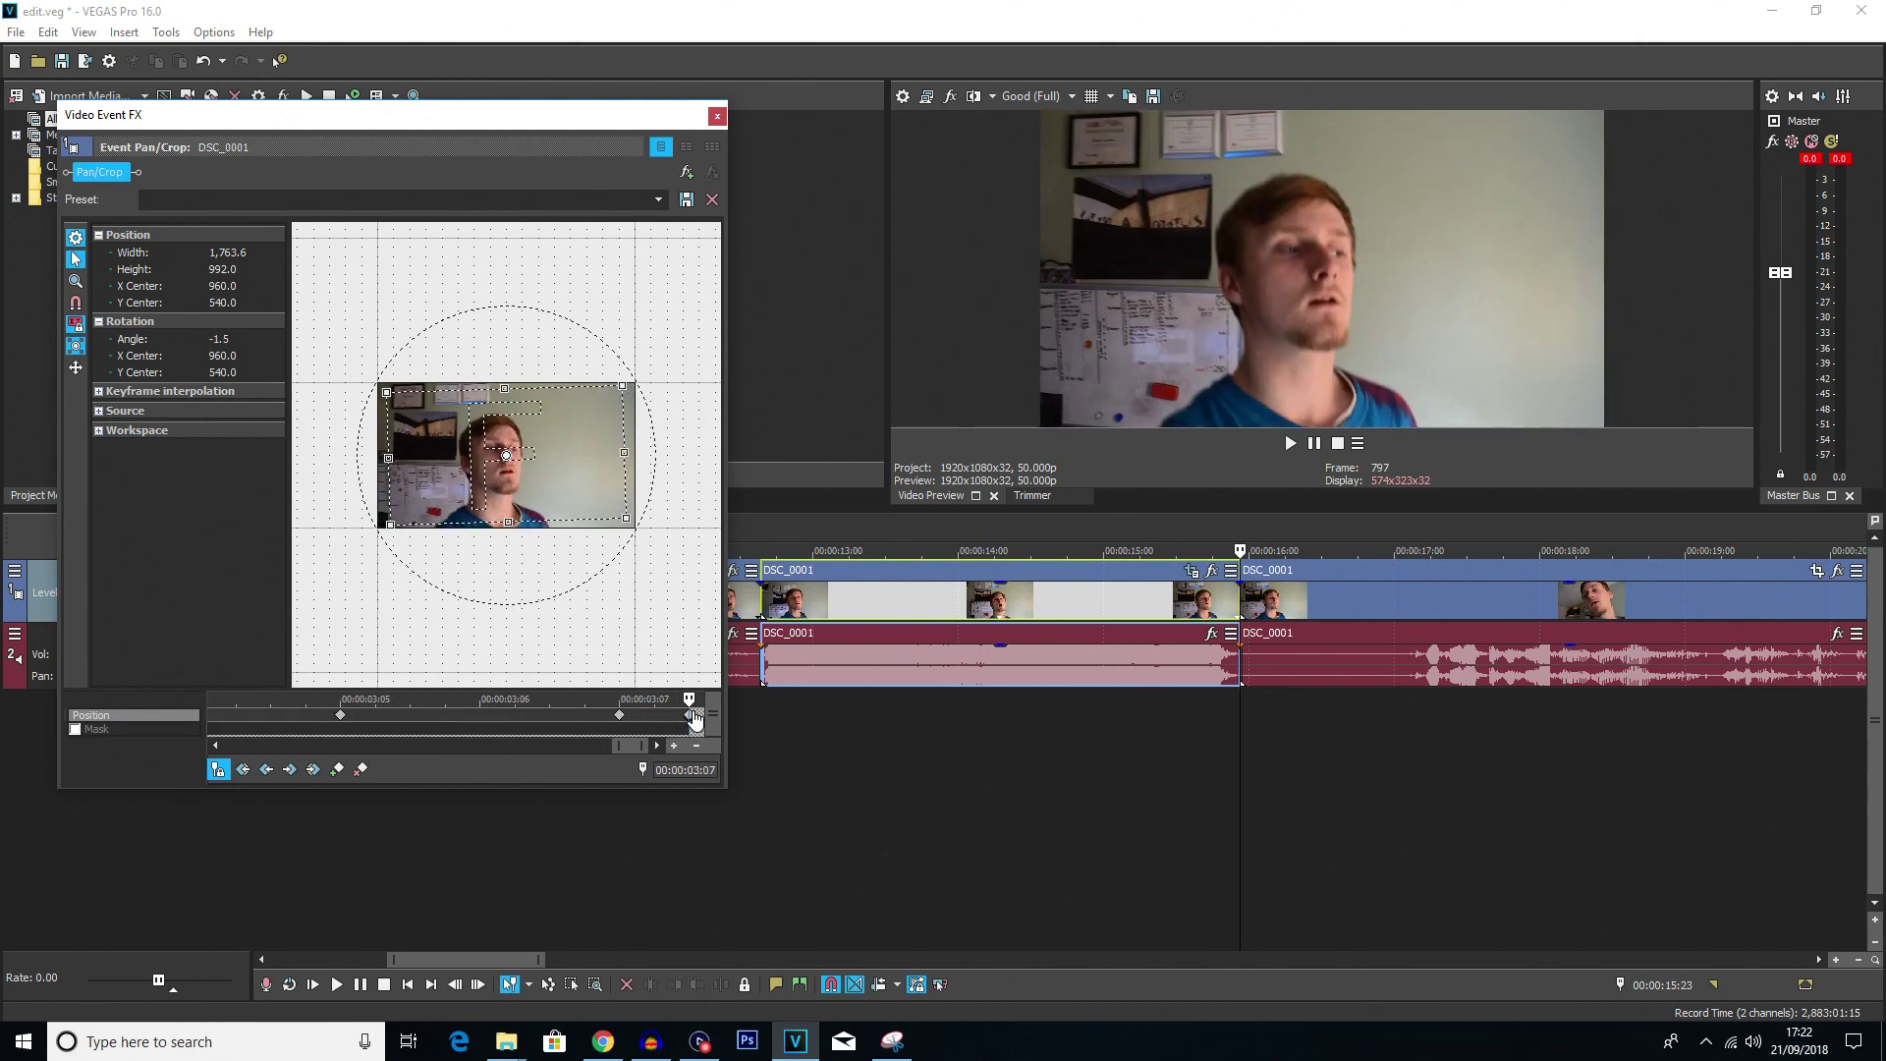
key(Delete)
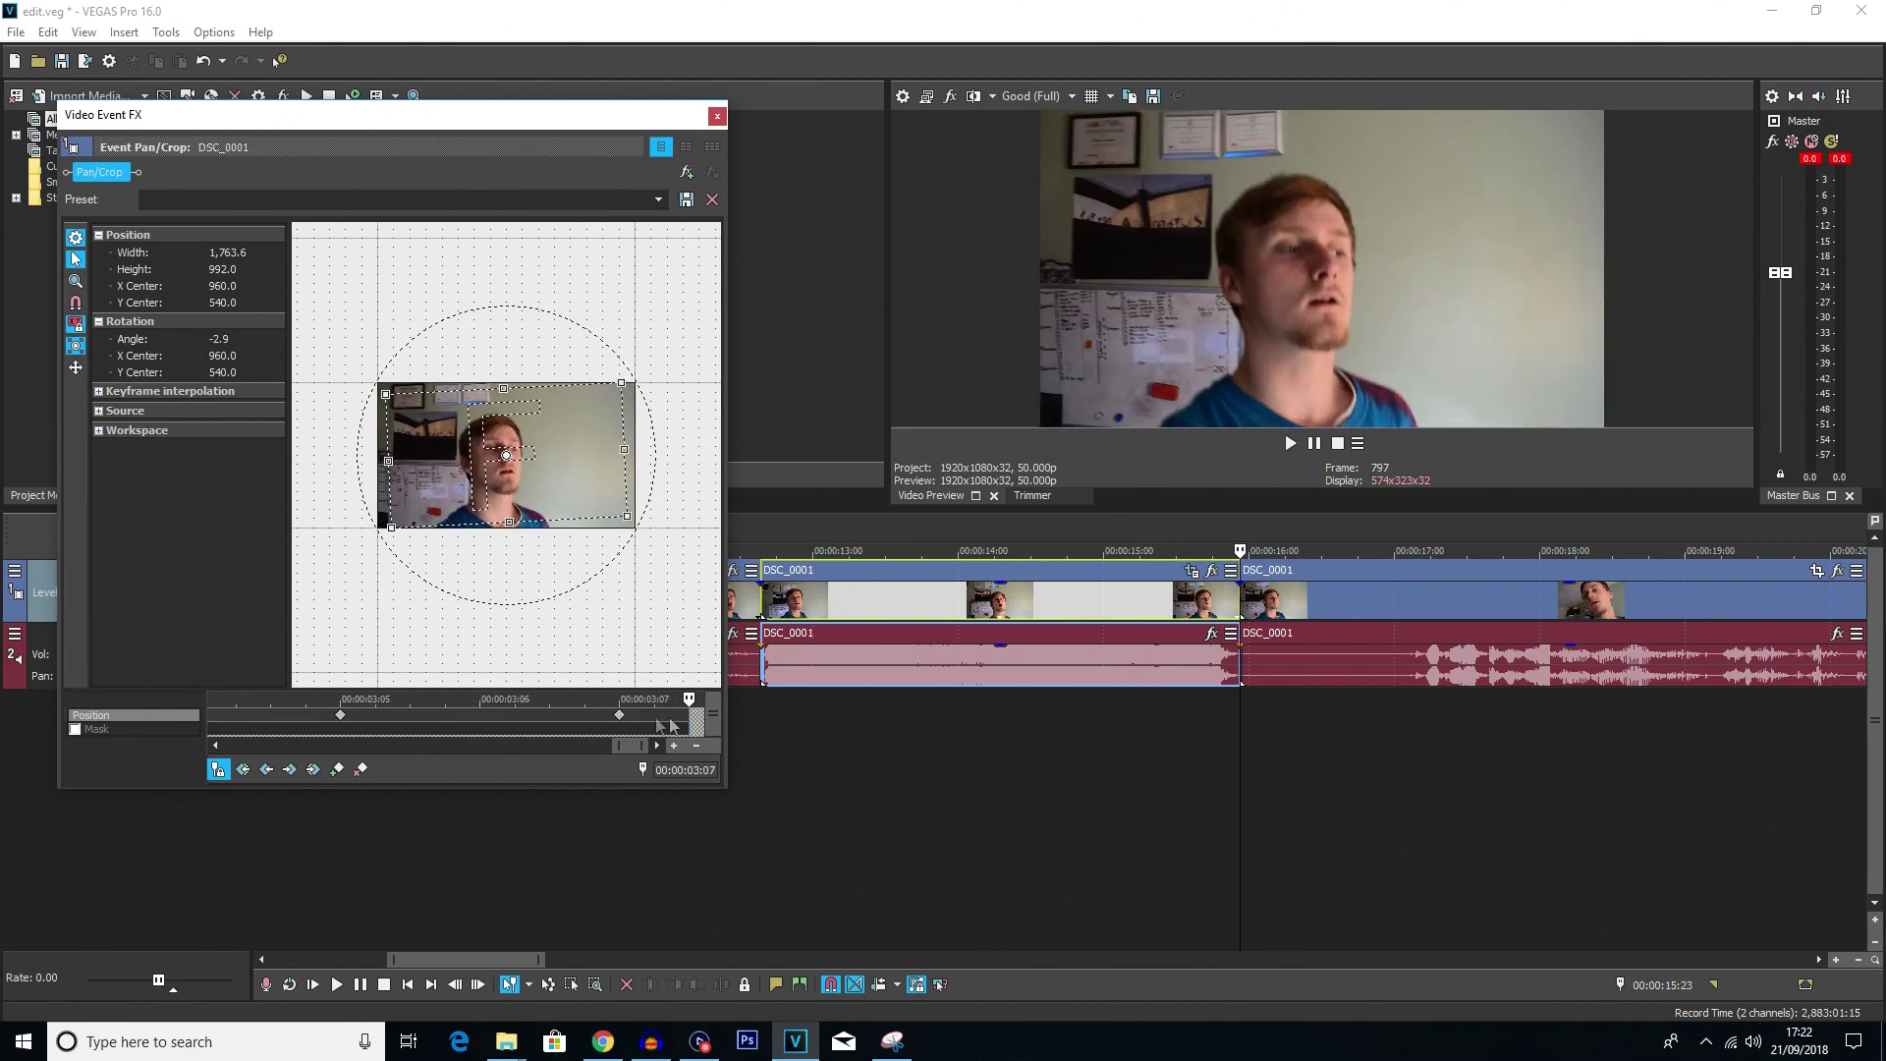
Play back the shaking clip from its start at 00:00:12:16 to review the effect
click(759, 724)
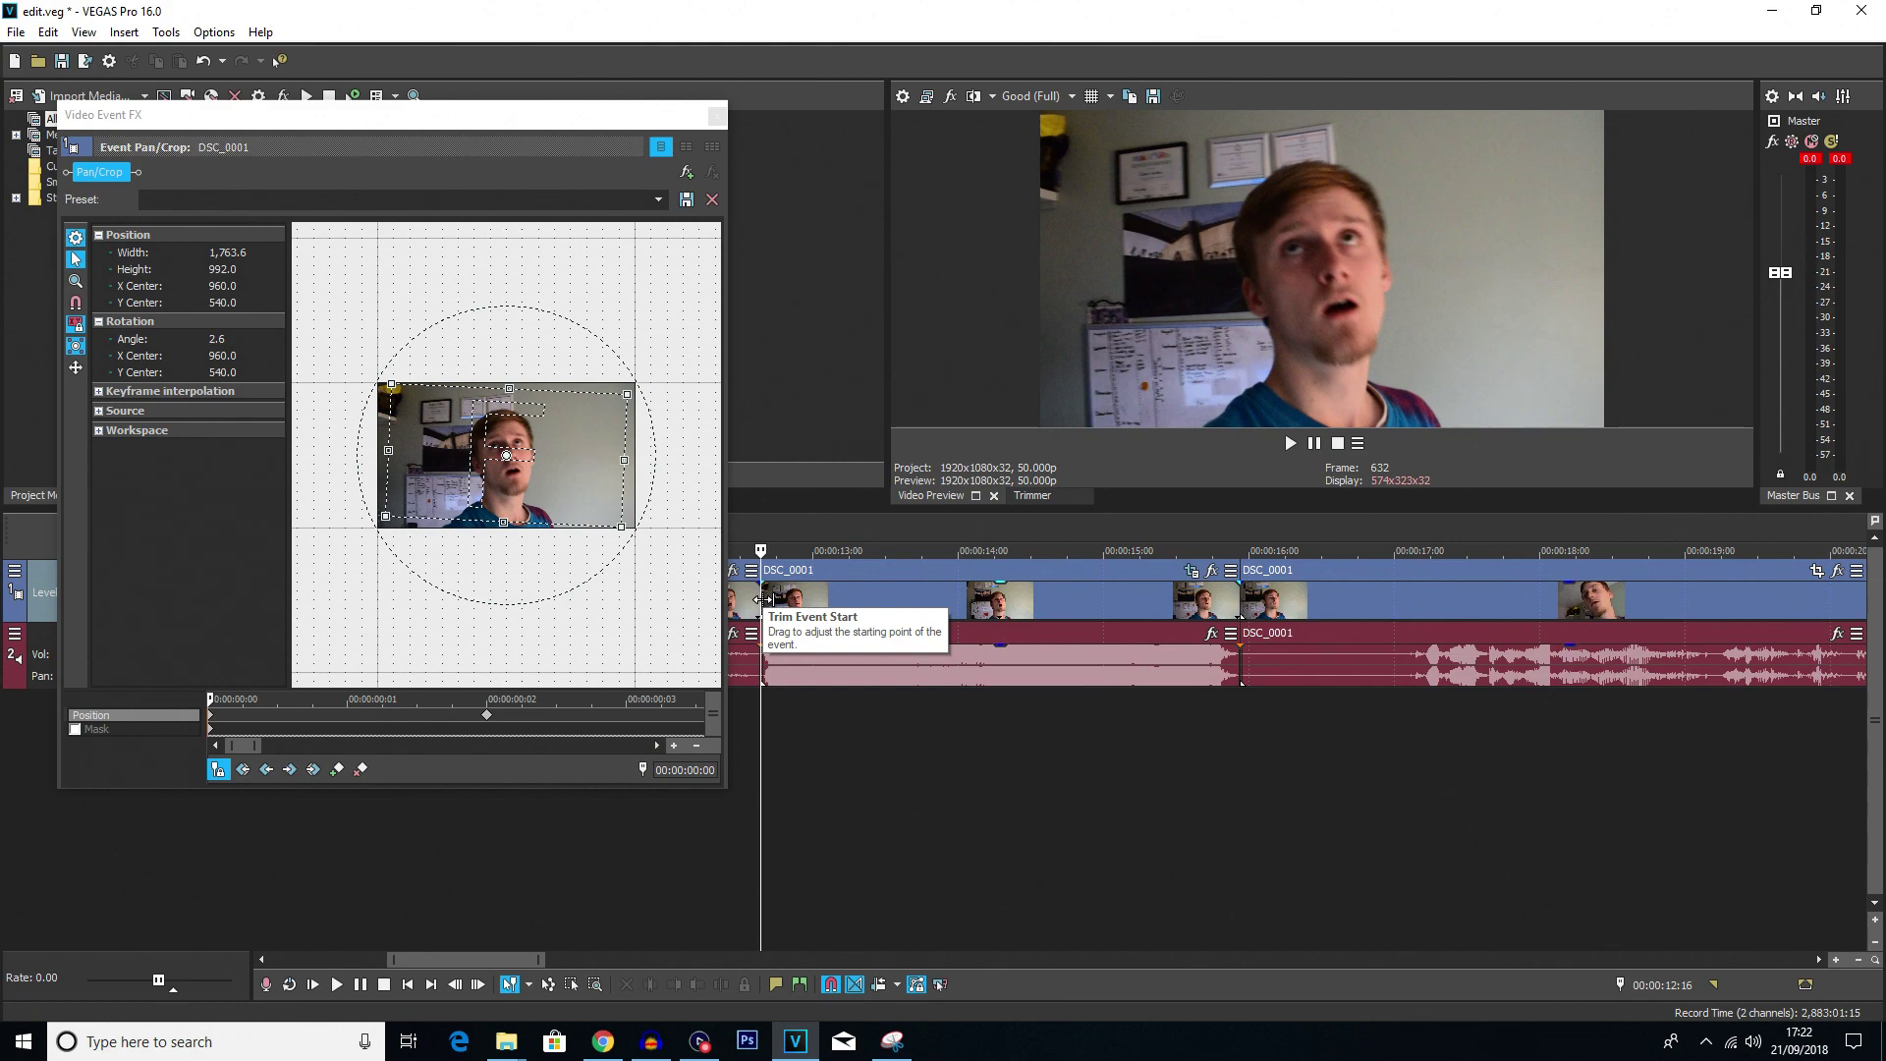
key(space)
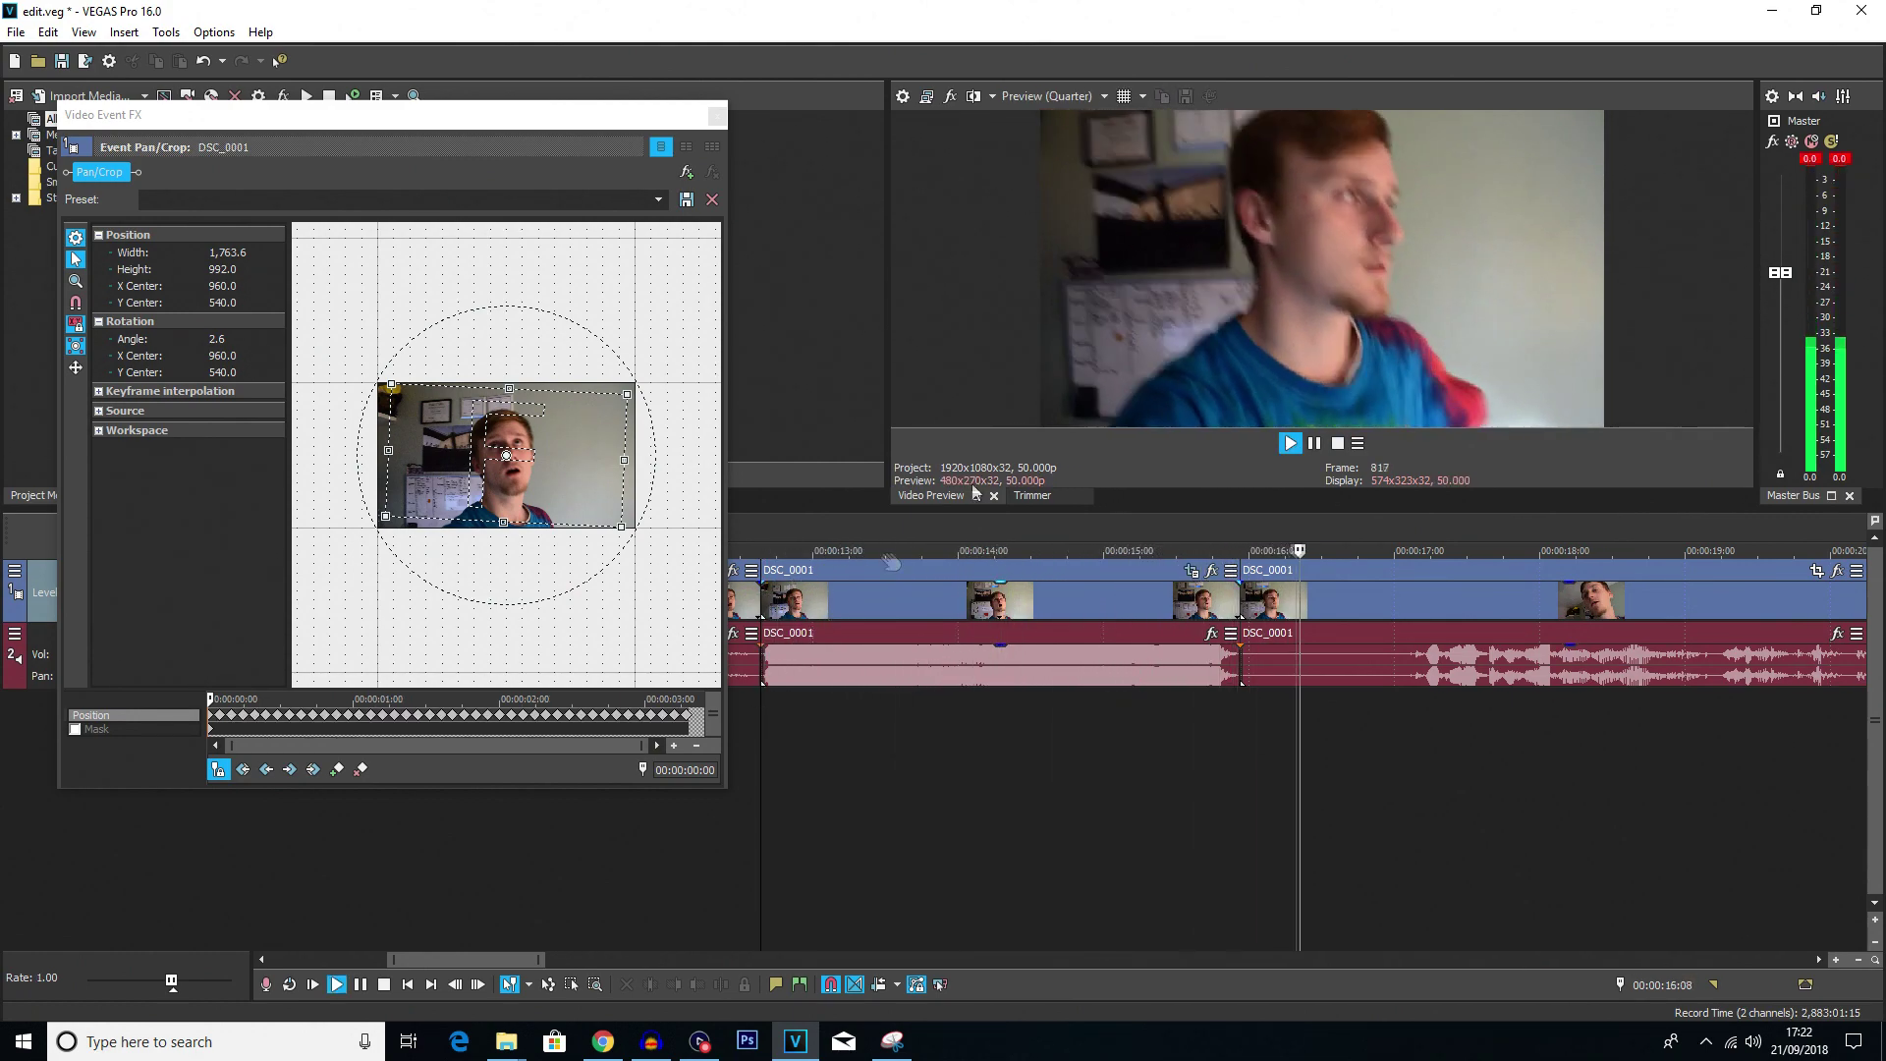
key(space)
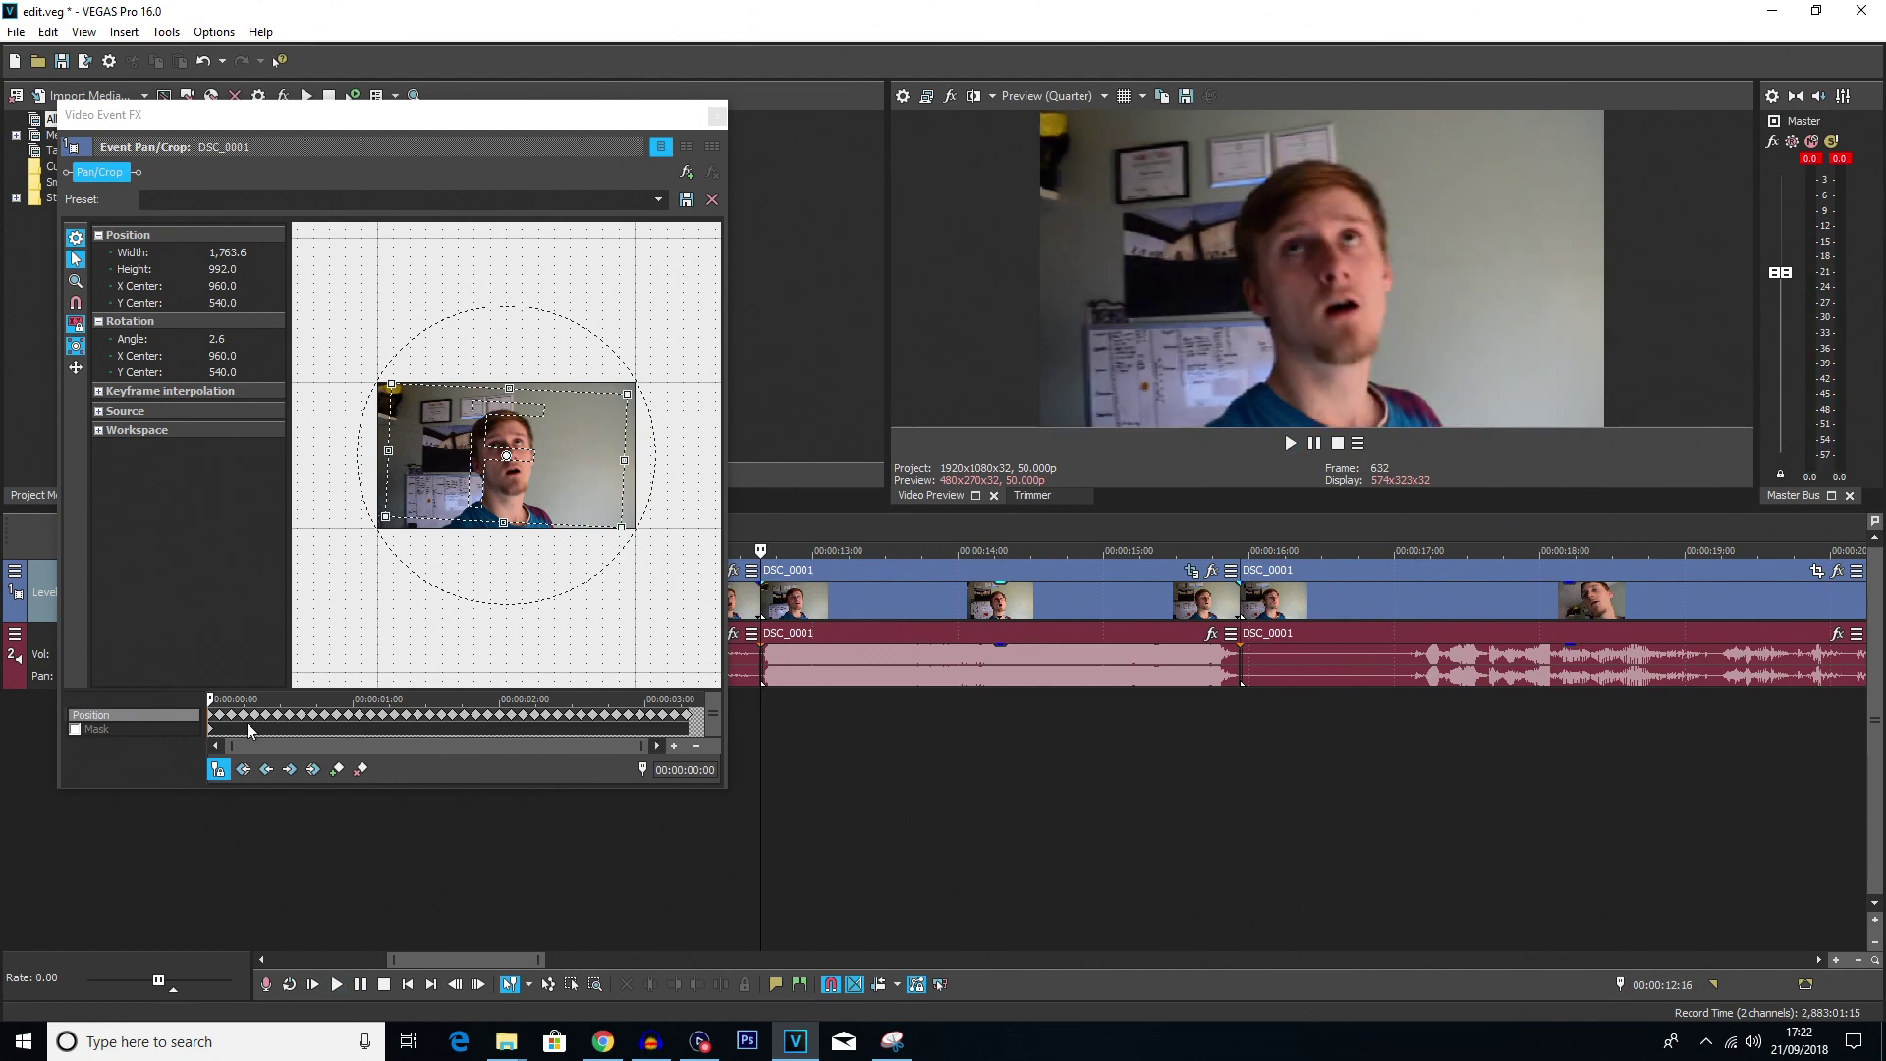
Delete the position keyframe at 00:00:00:04 and go to the keyframe at 00:00:00:02
scroll(246, 722, up, 3)
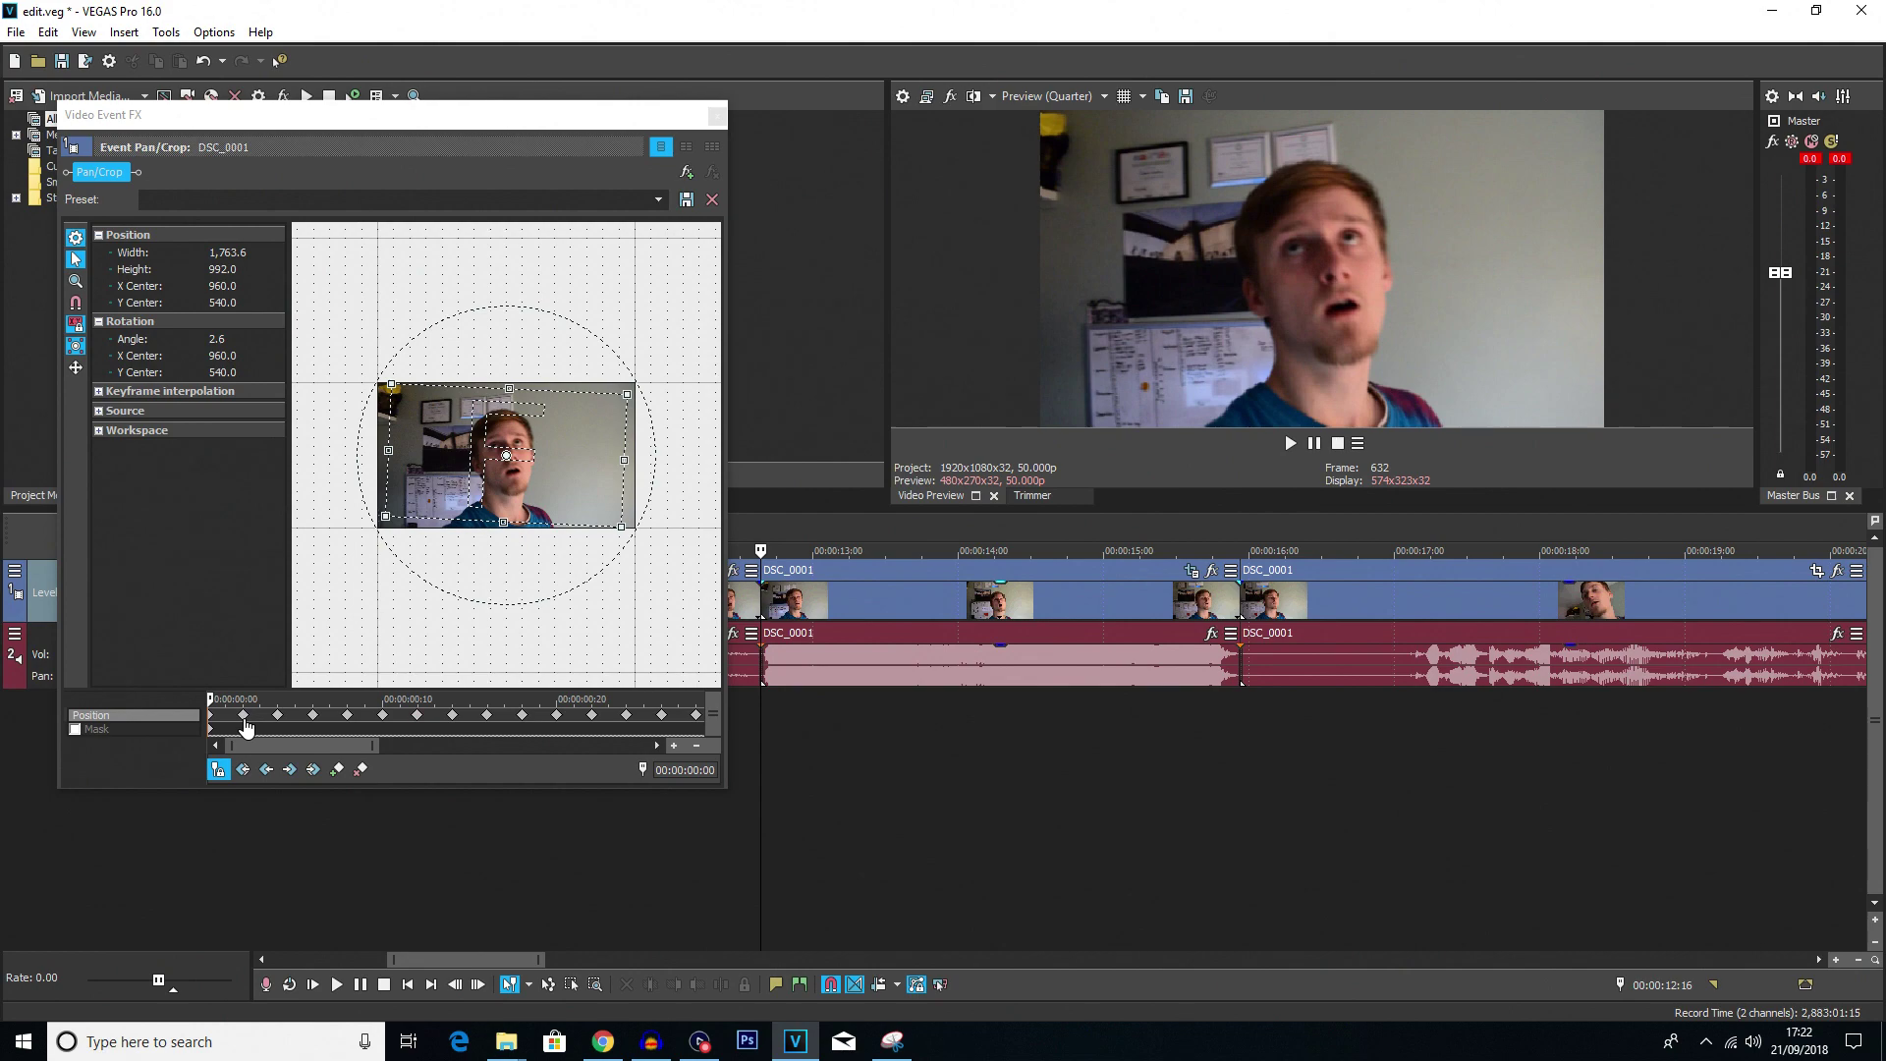
scroll(243, 727, down, 3)
scroll(243, 727, up, 3)
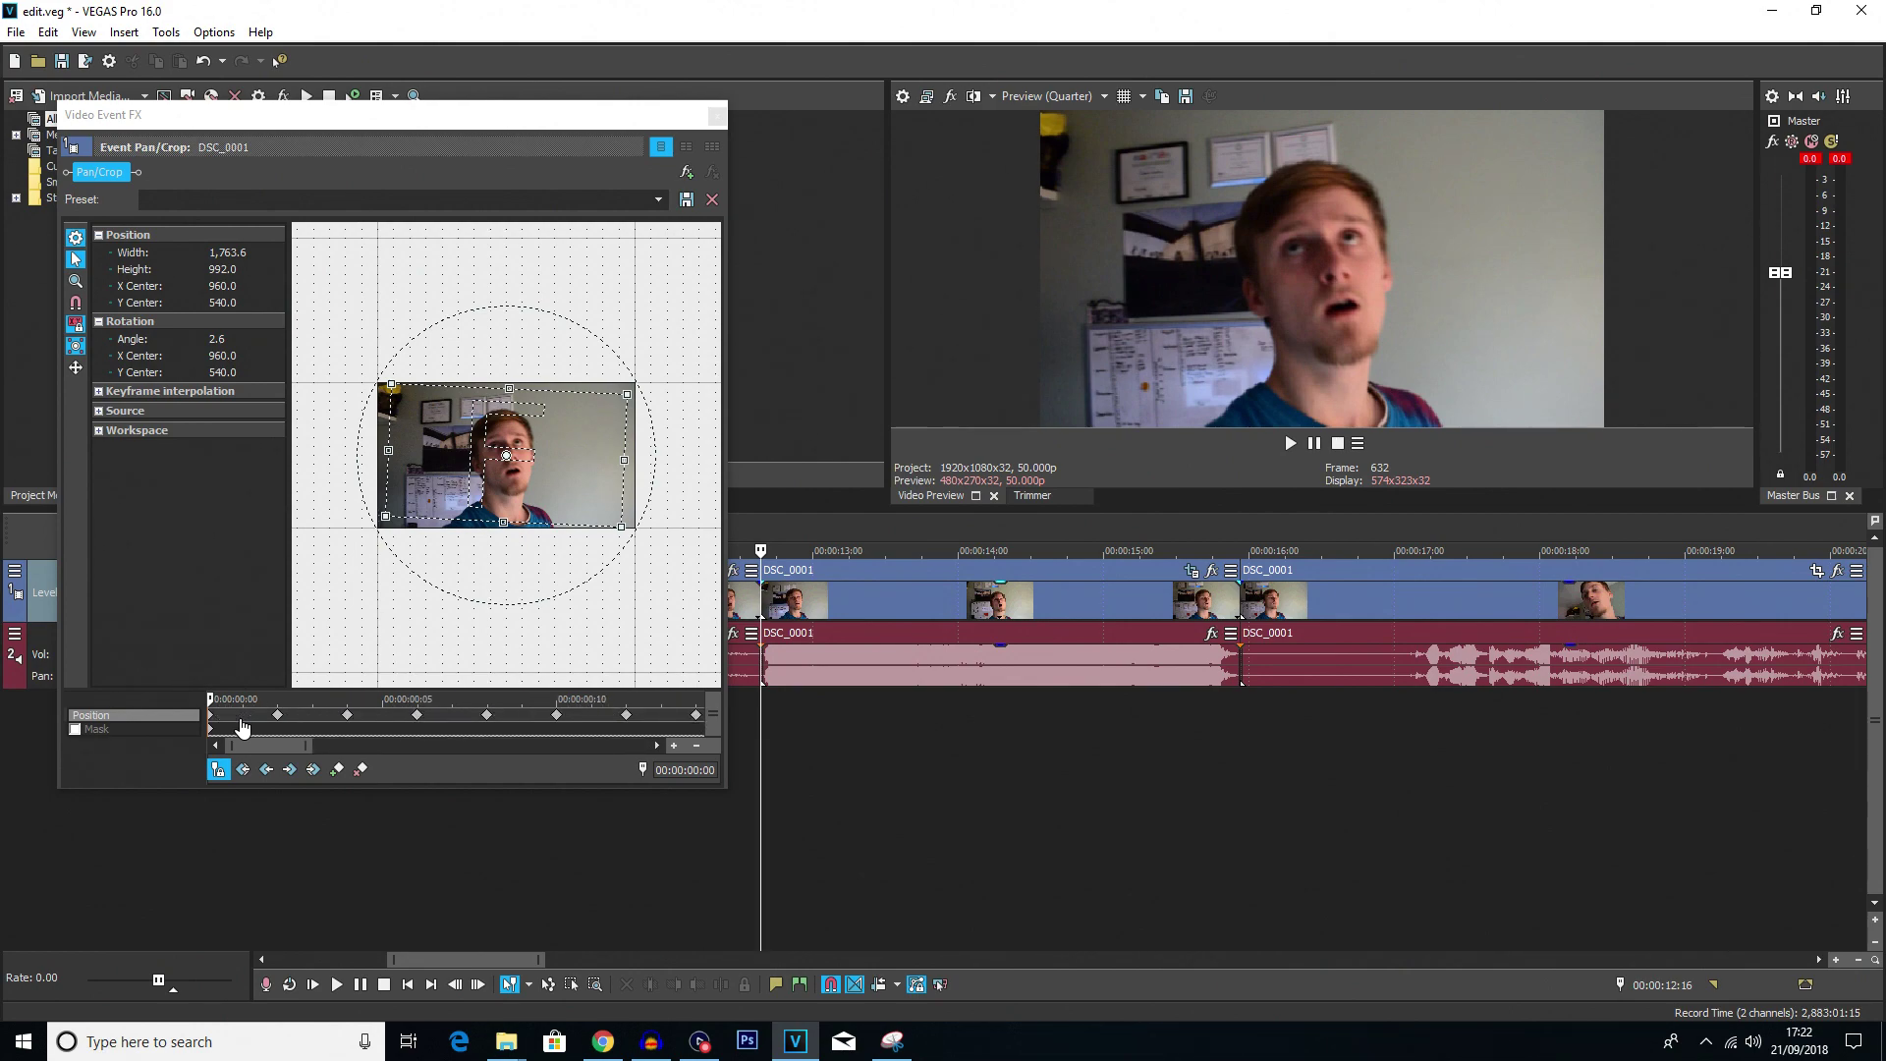
scroll(242, 727, down, 3)
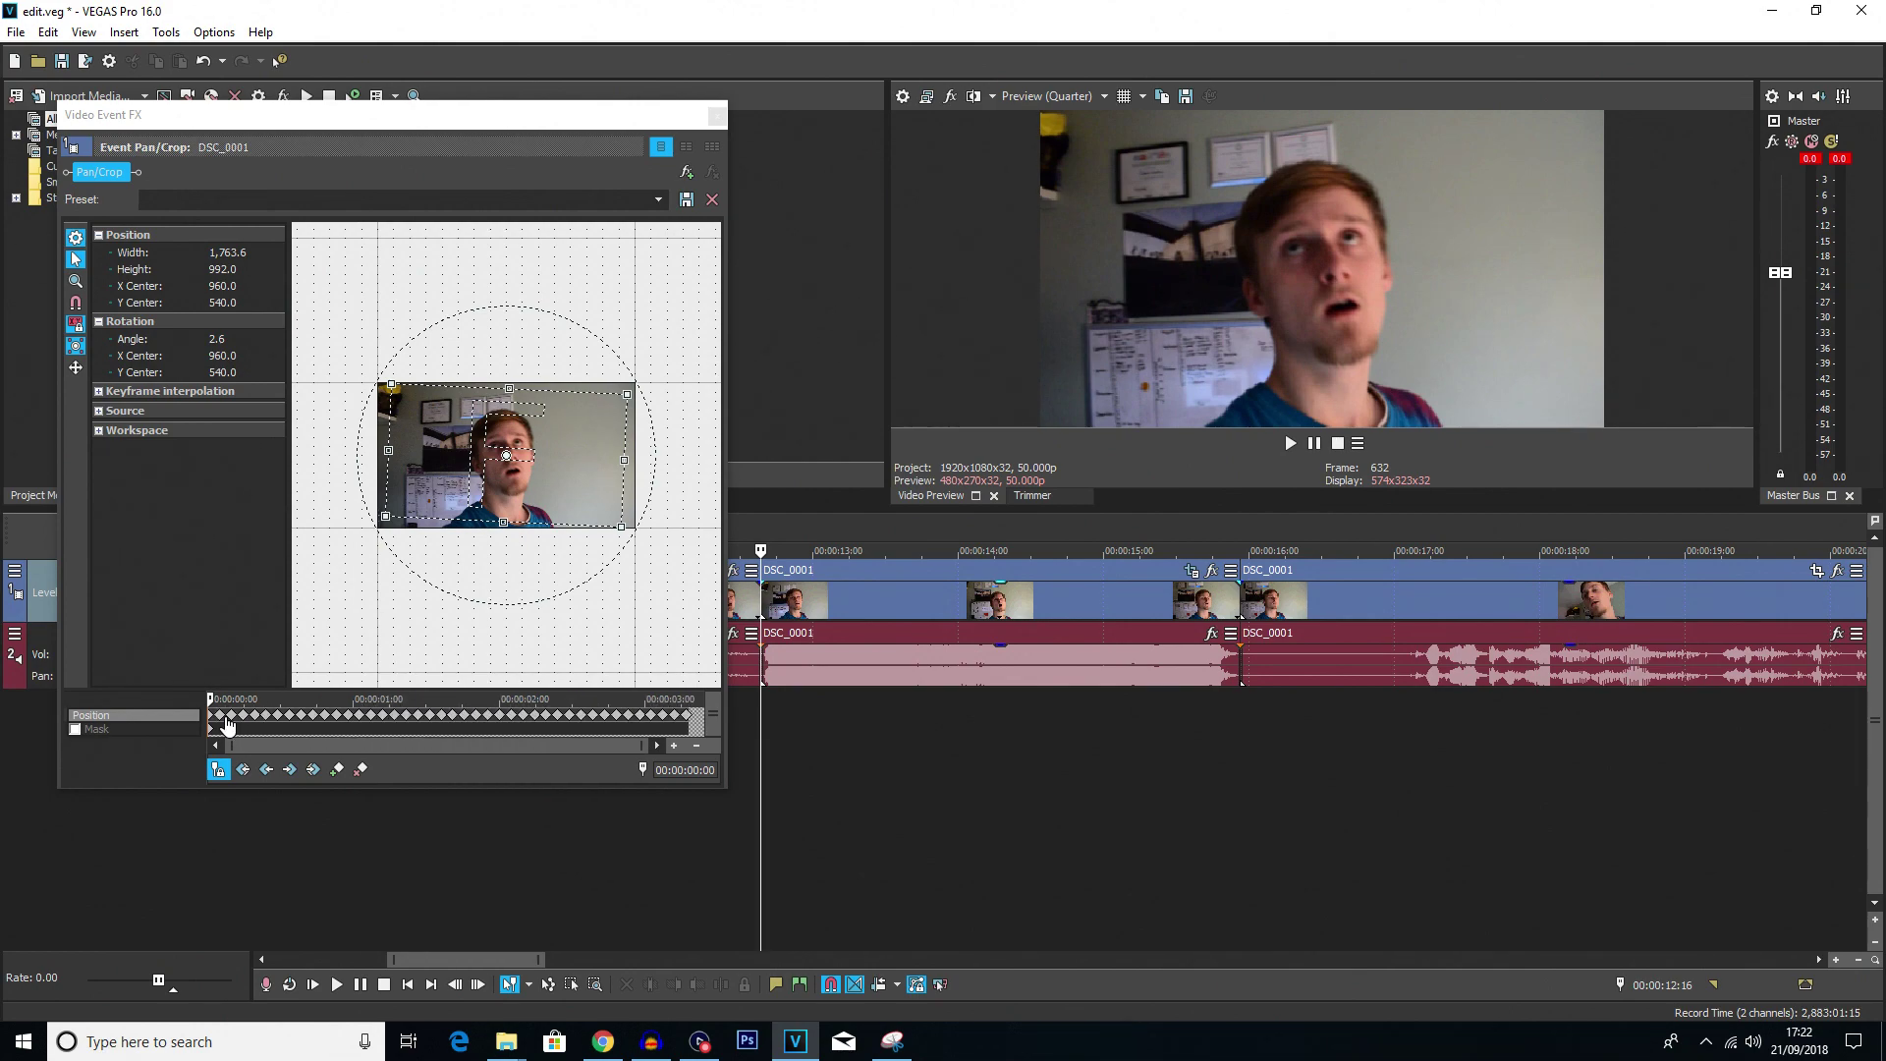
click(231, 724)
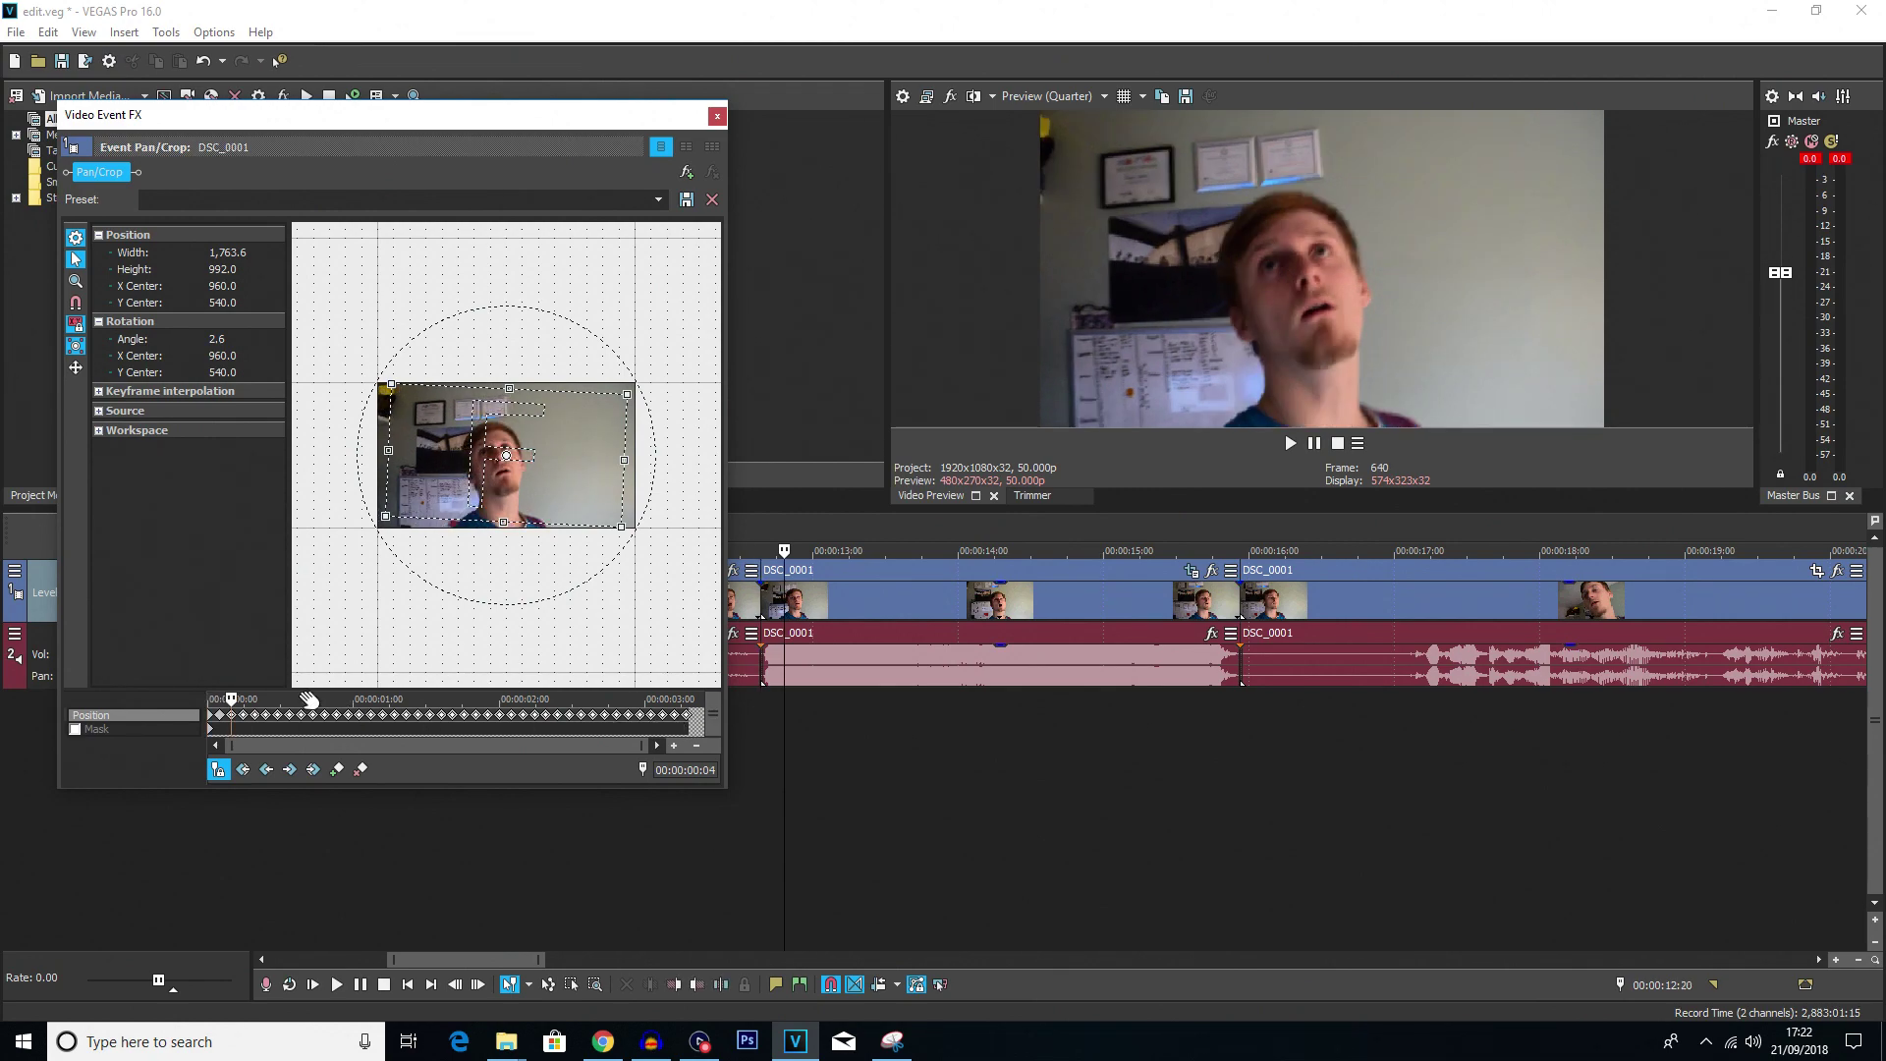
key(Delete)
click(220, 716)
scroll(251, 718, up, 3)
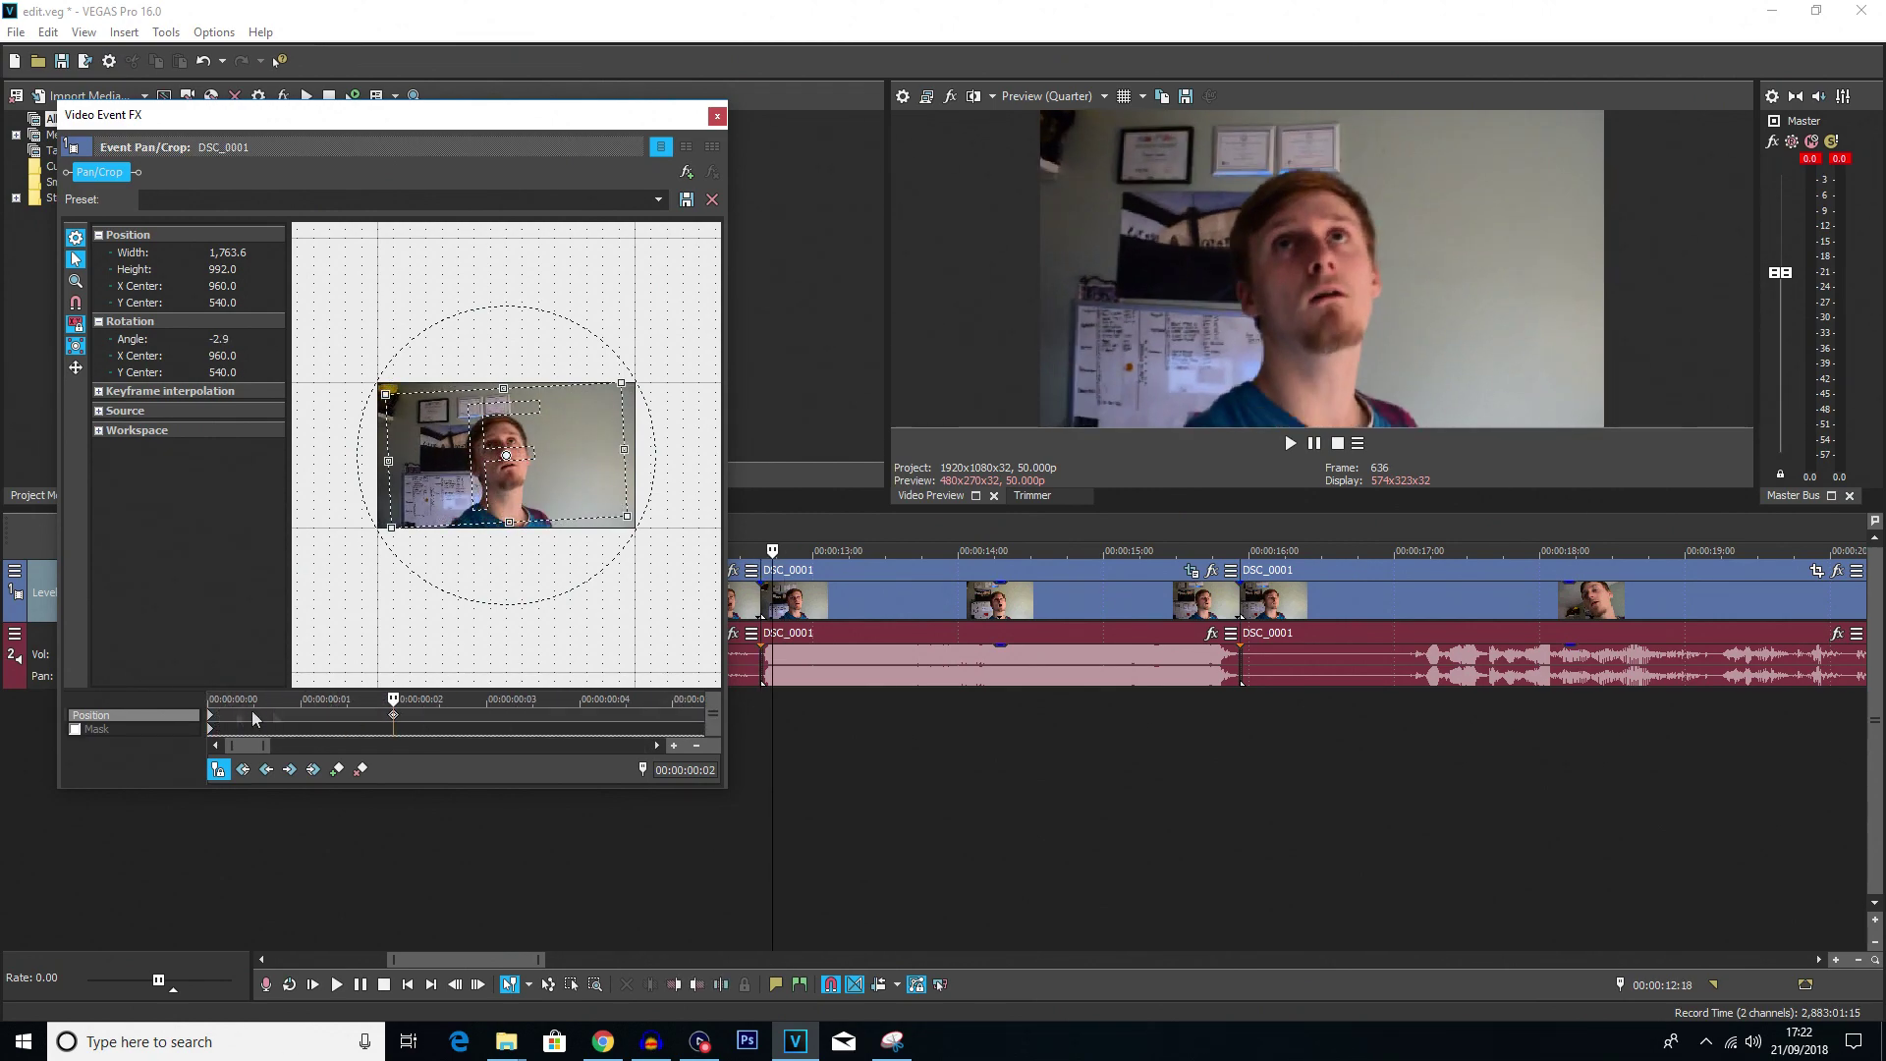
Move the second position keyframe to 00:00:00:01 and paste alternating 2.6 and -2.9 angle keyframes after it, starting at 00:00:00:03
drag(394, 716, 347, 715)
click(349, 716)
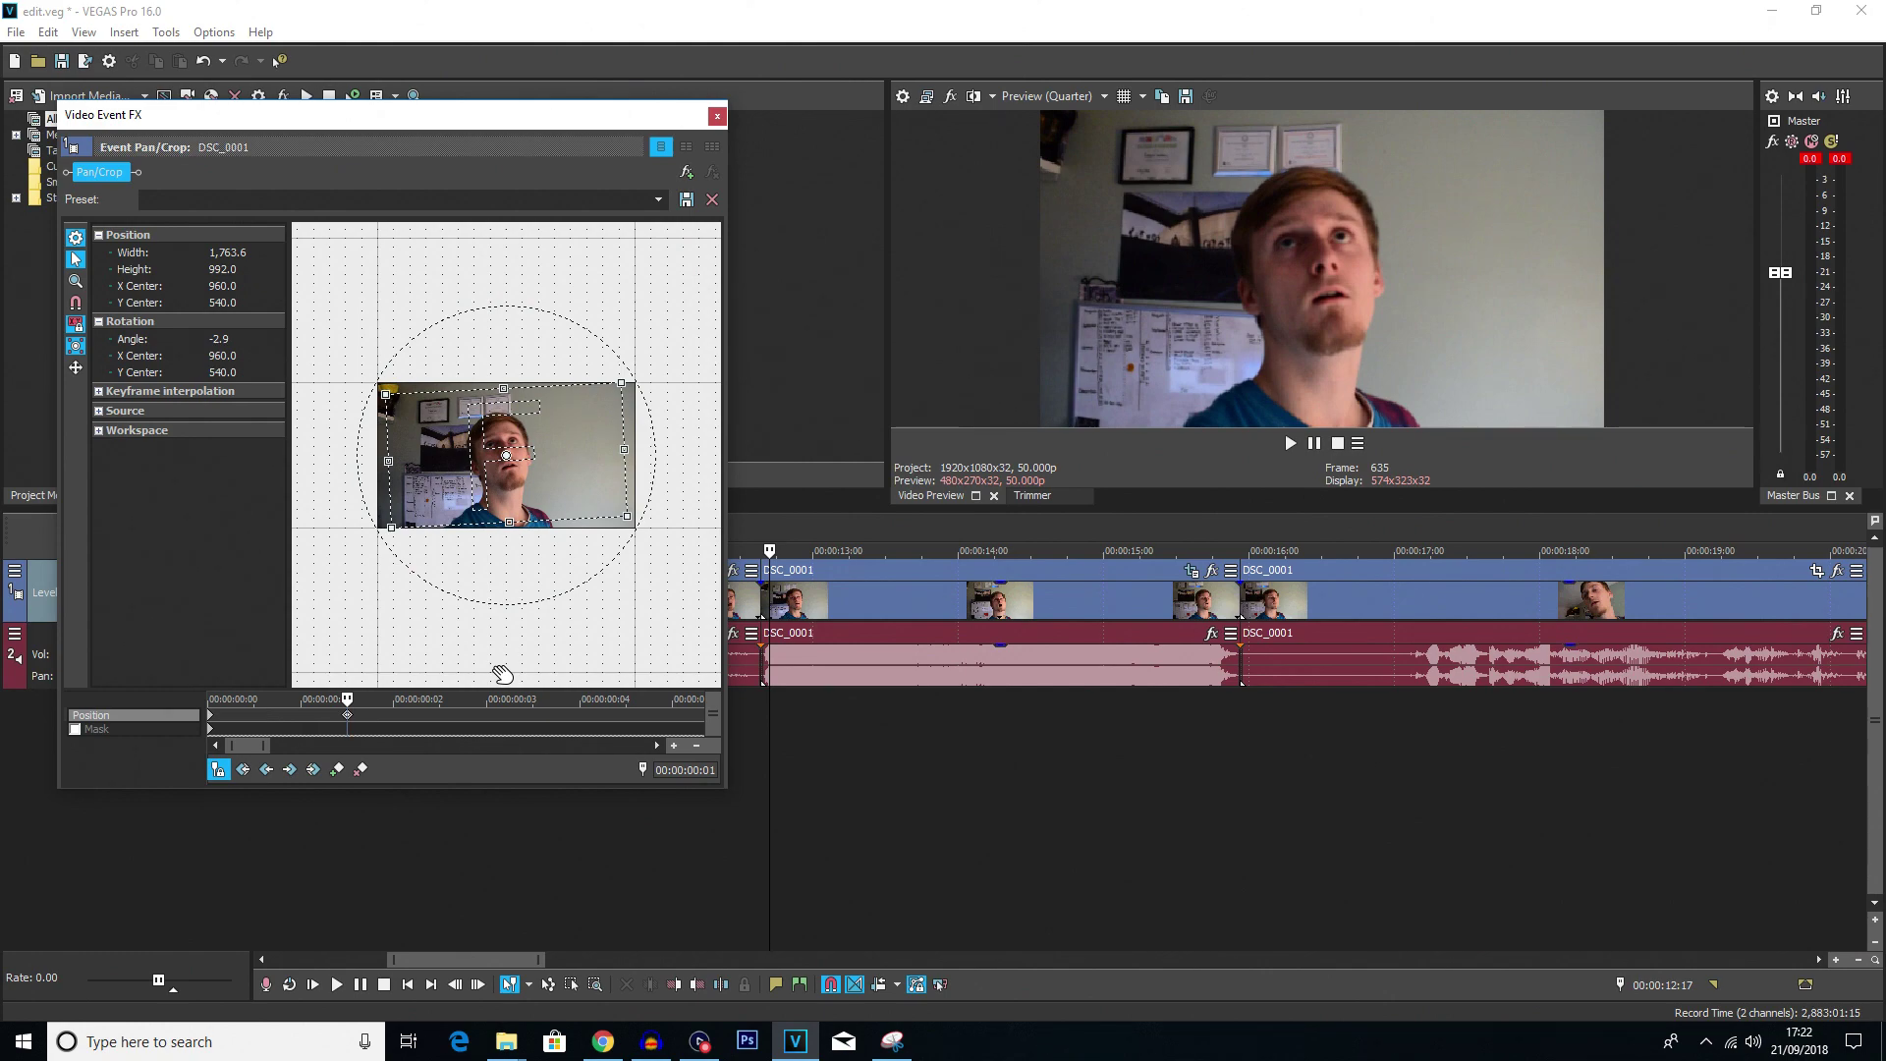
key(Right)
key(Right)
key(Right)
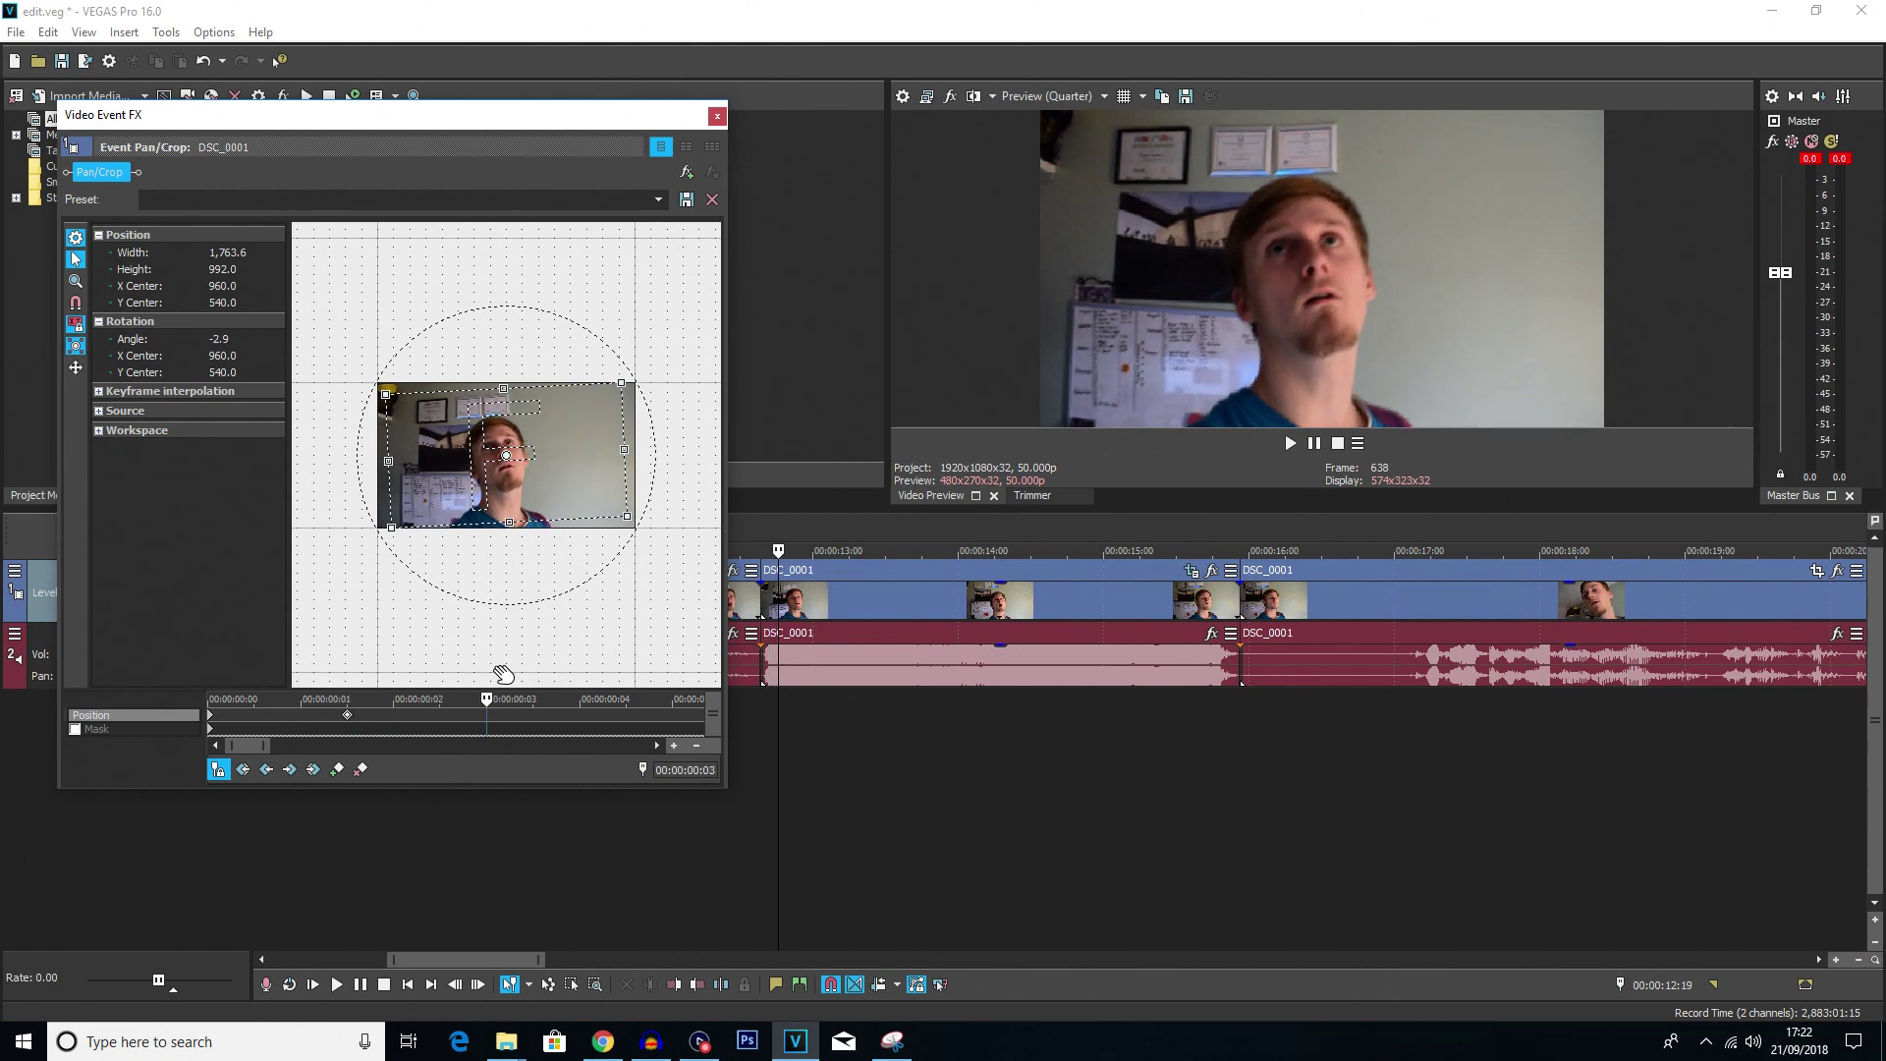
key(Right)
key(Right)
key(Right)
key(Right)
key(Right)
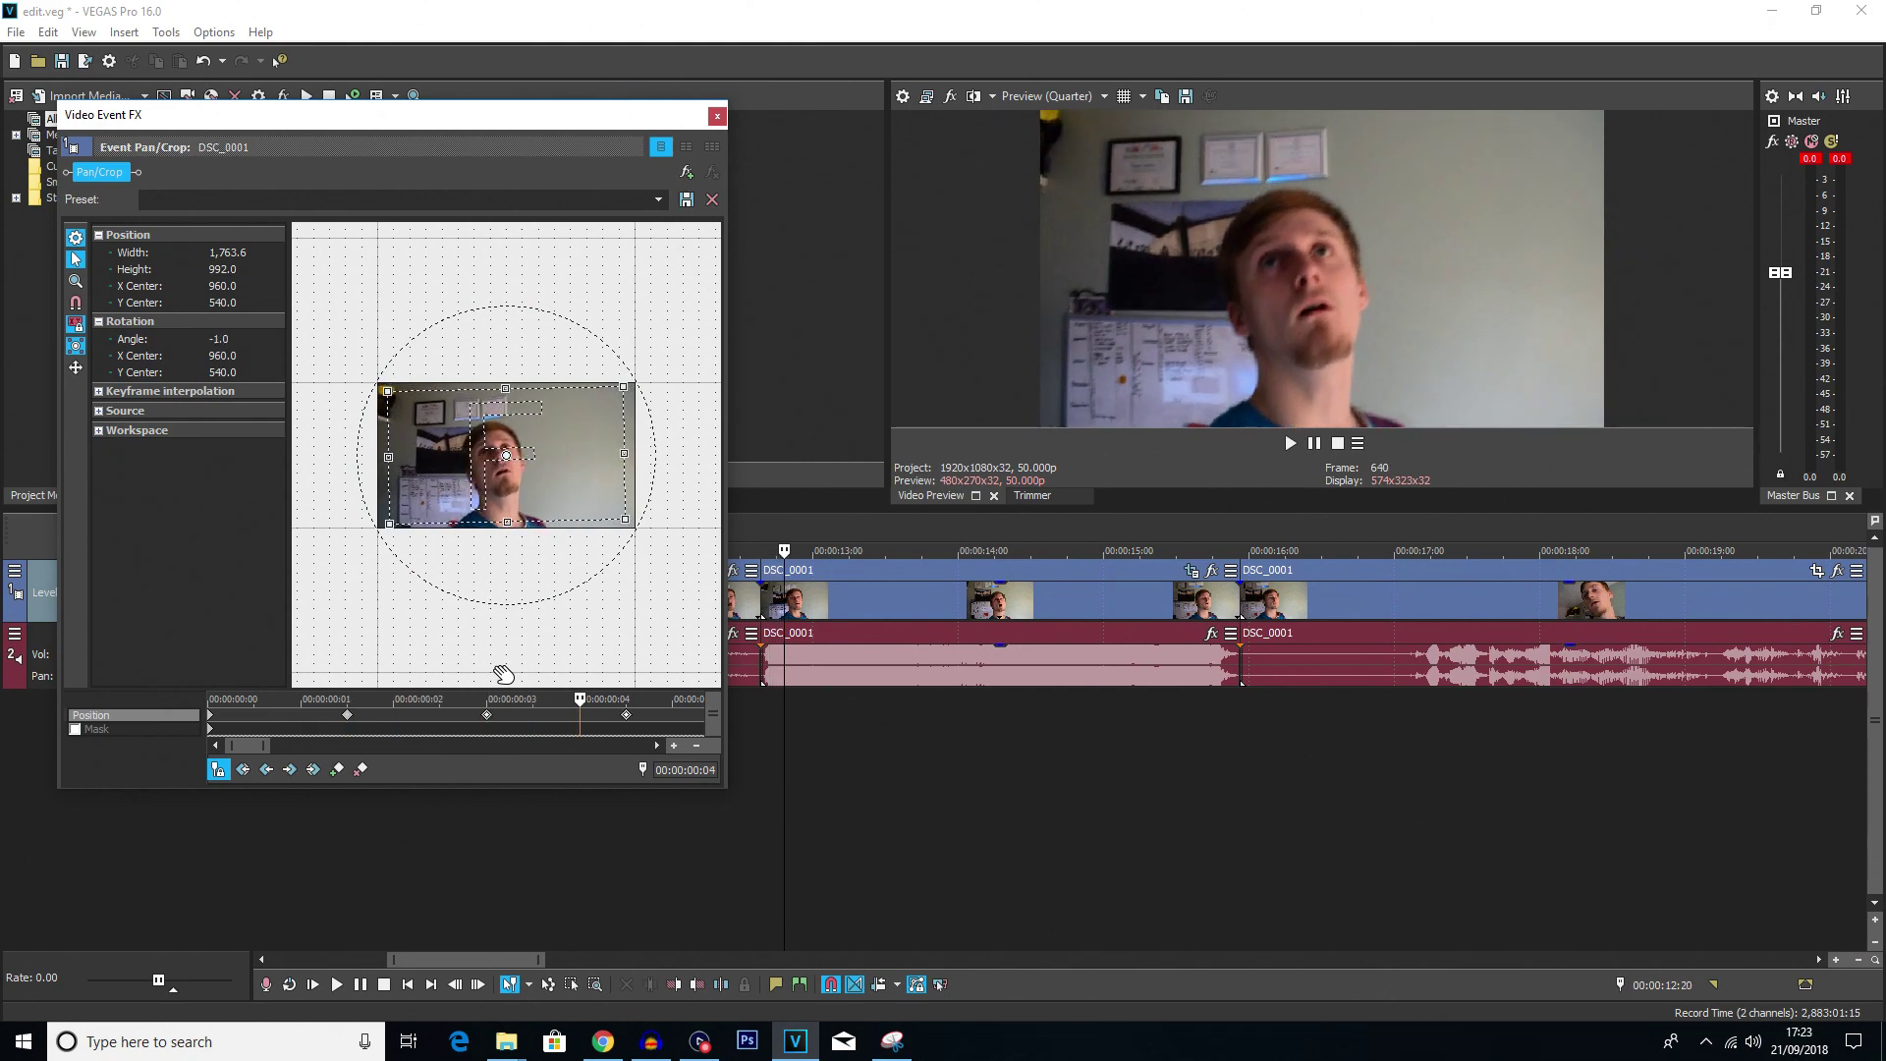
Continue pasting alternating 2.6 and -2.9 angle keyframes at the same tight spacing up to 00:00:00:12
key(Right)
key(Right)
key(Right)
key(Right)
key(Right)
key(Right)
key(Right)
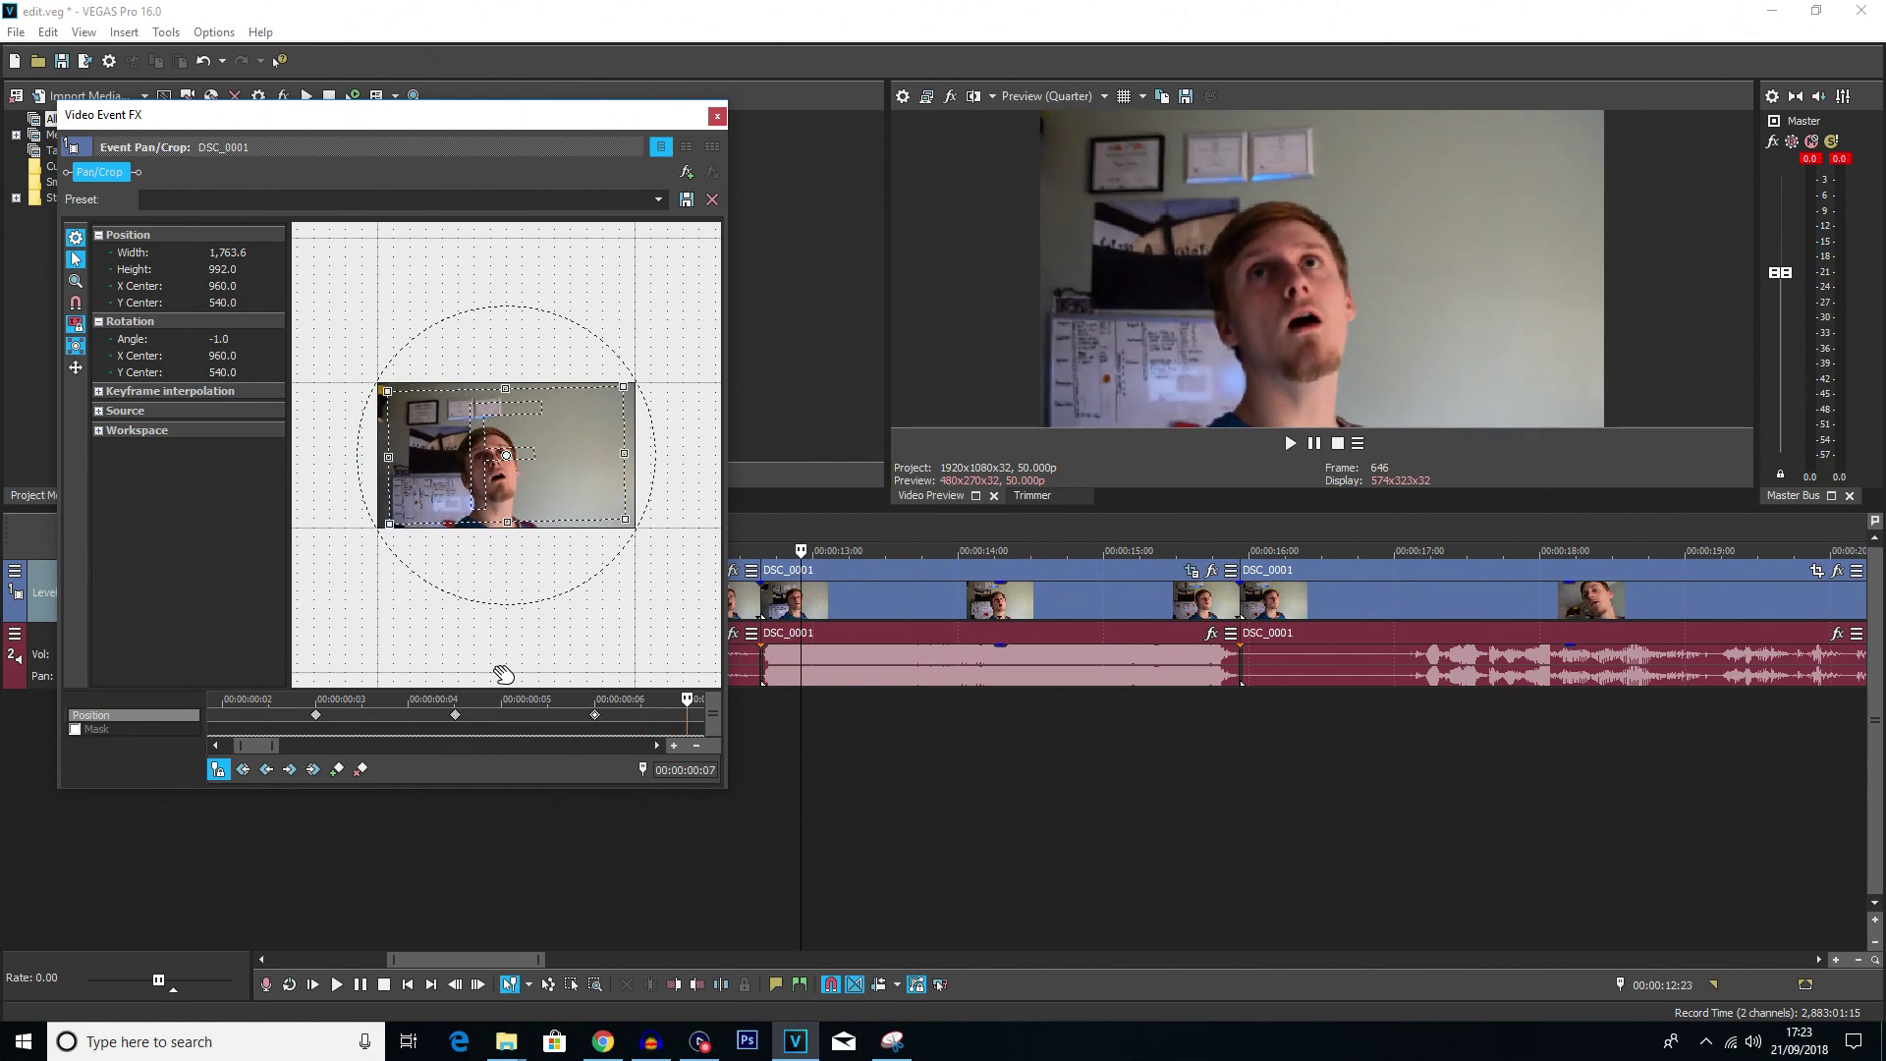
key(Right)
key(Right)
key(Right)
key(Right)
key(Right)
key(Right)
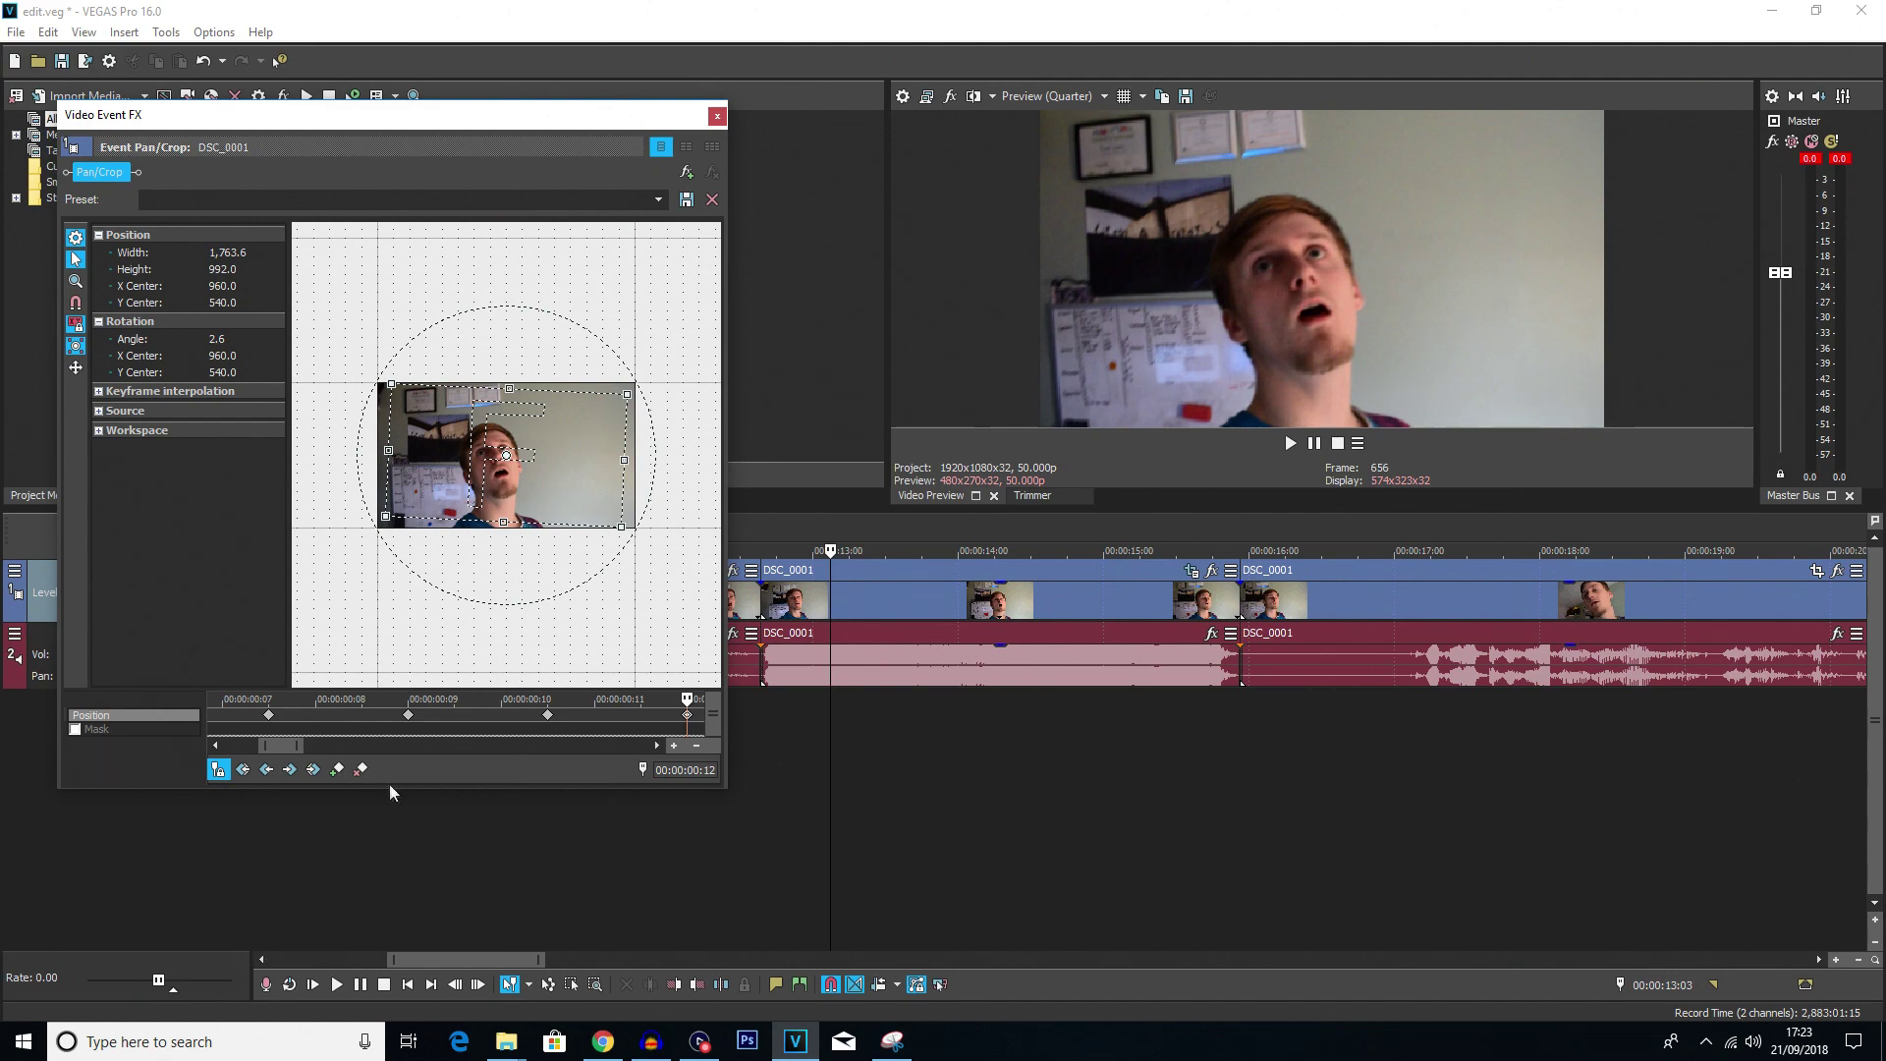
Copy the whole run of position keyframes and paste it once just after the last keyframe, beyond 00:00:00:13
scroll(405, 727, down, 5)
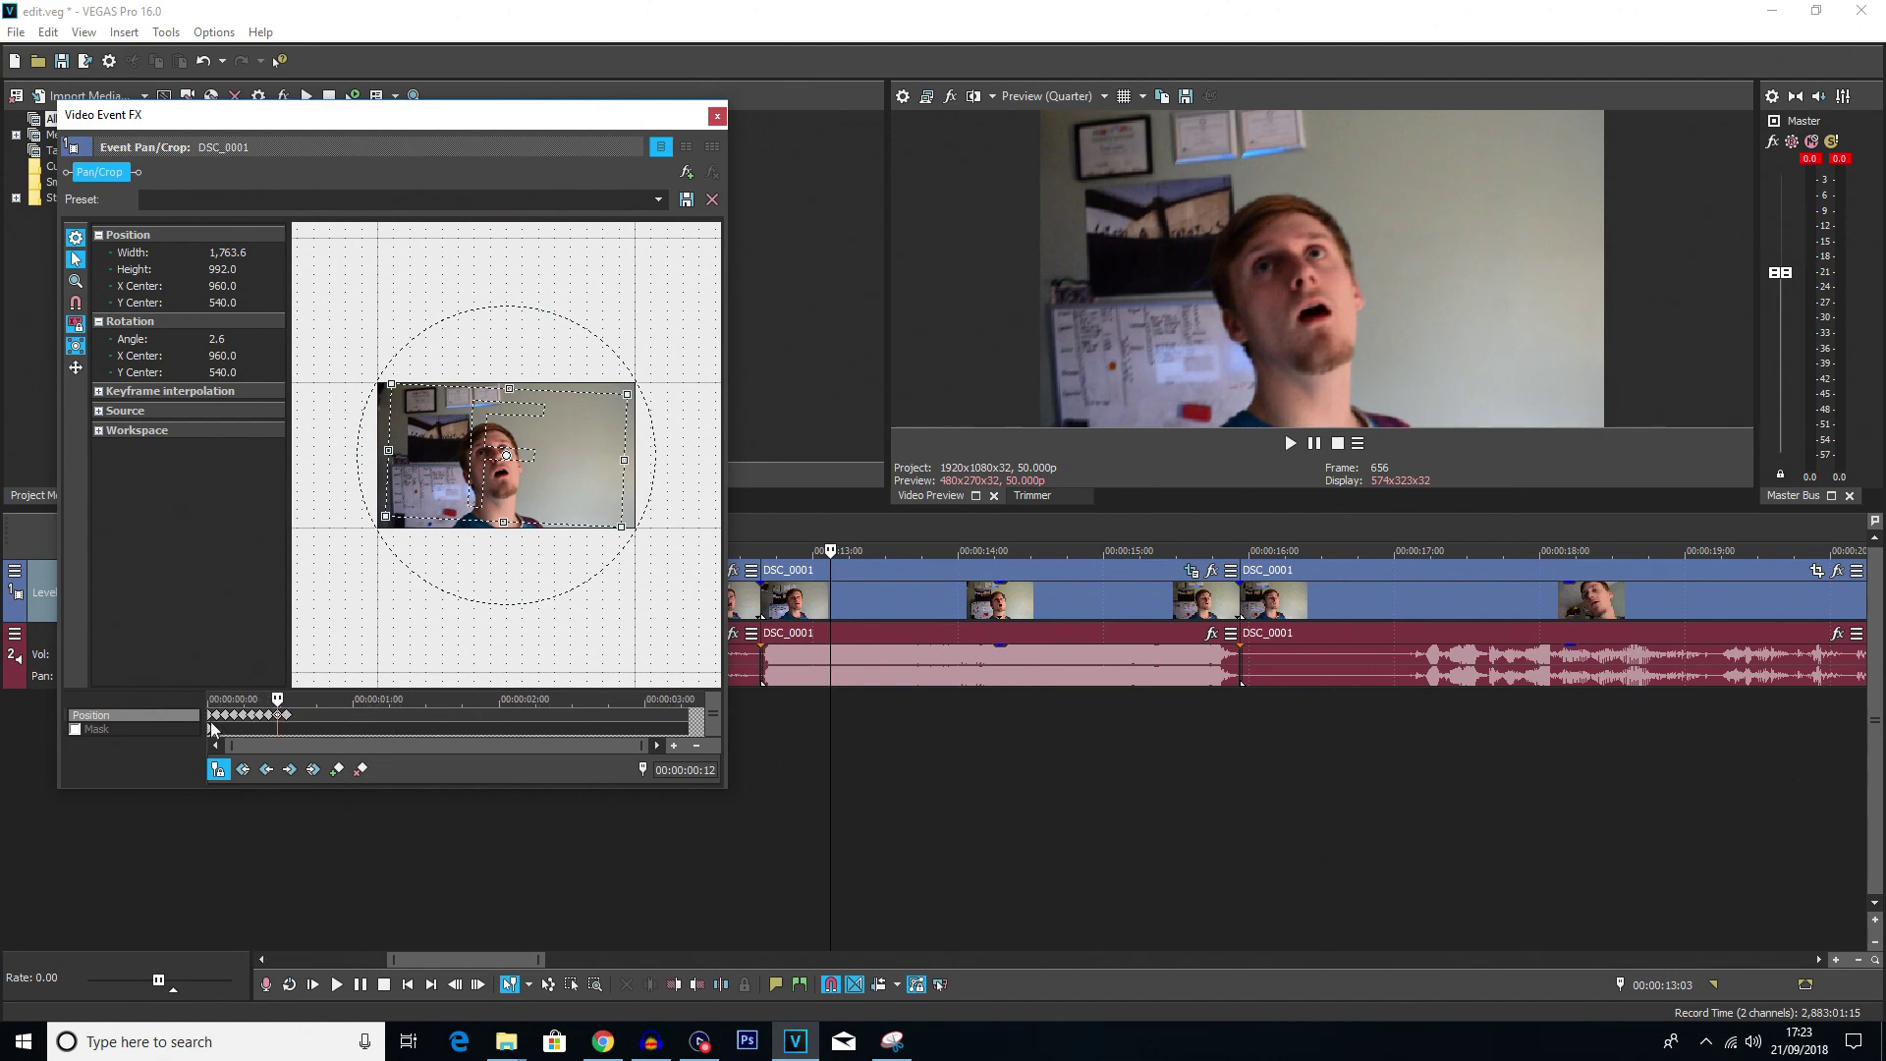
click(285, 716)
shift+click(210, 715)
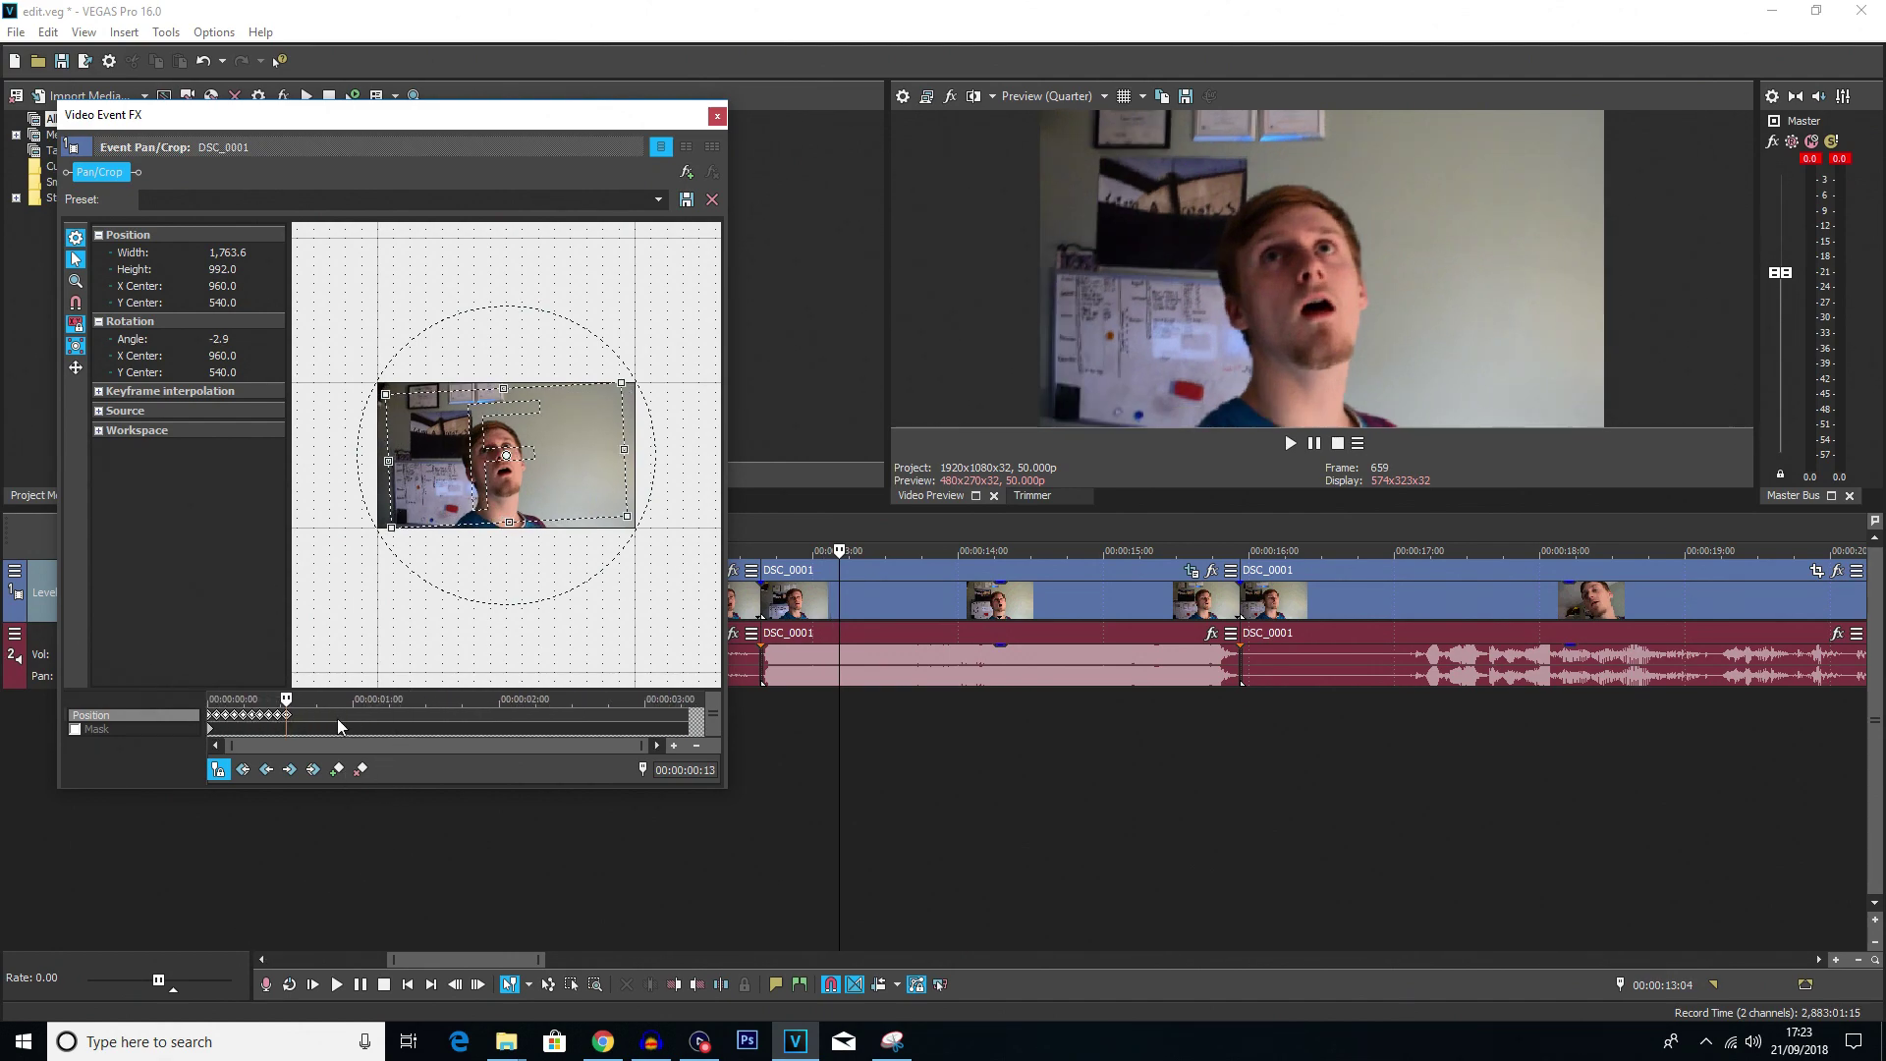
key(Right)
key(Right)
key(Right)
key(ctrl+v)
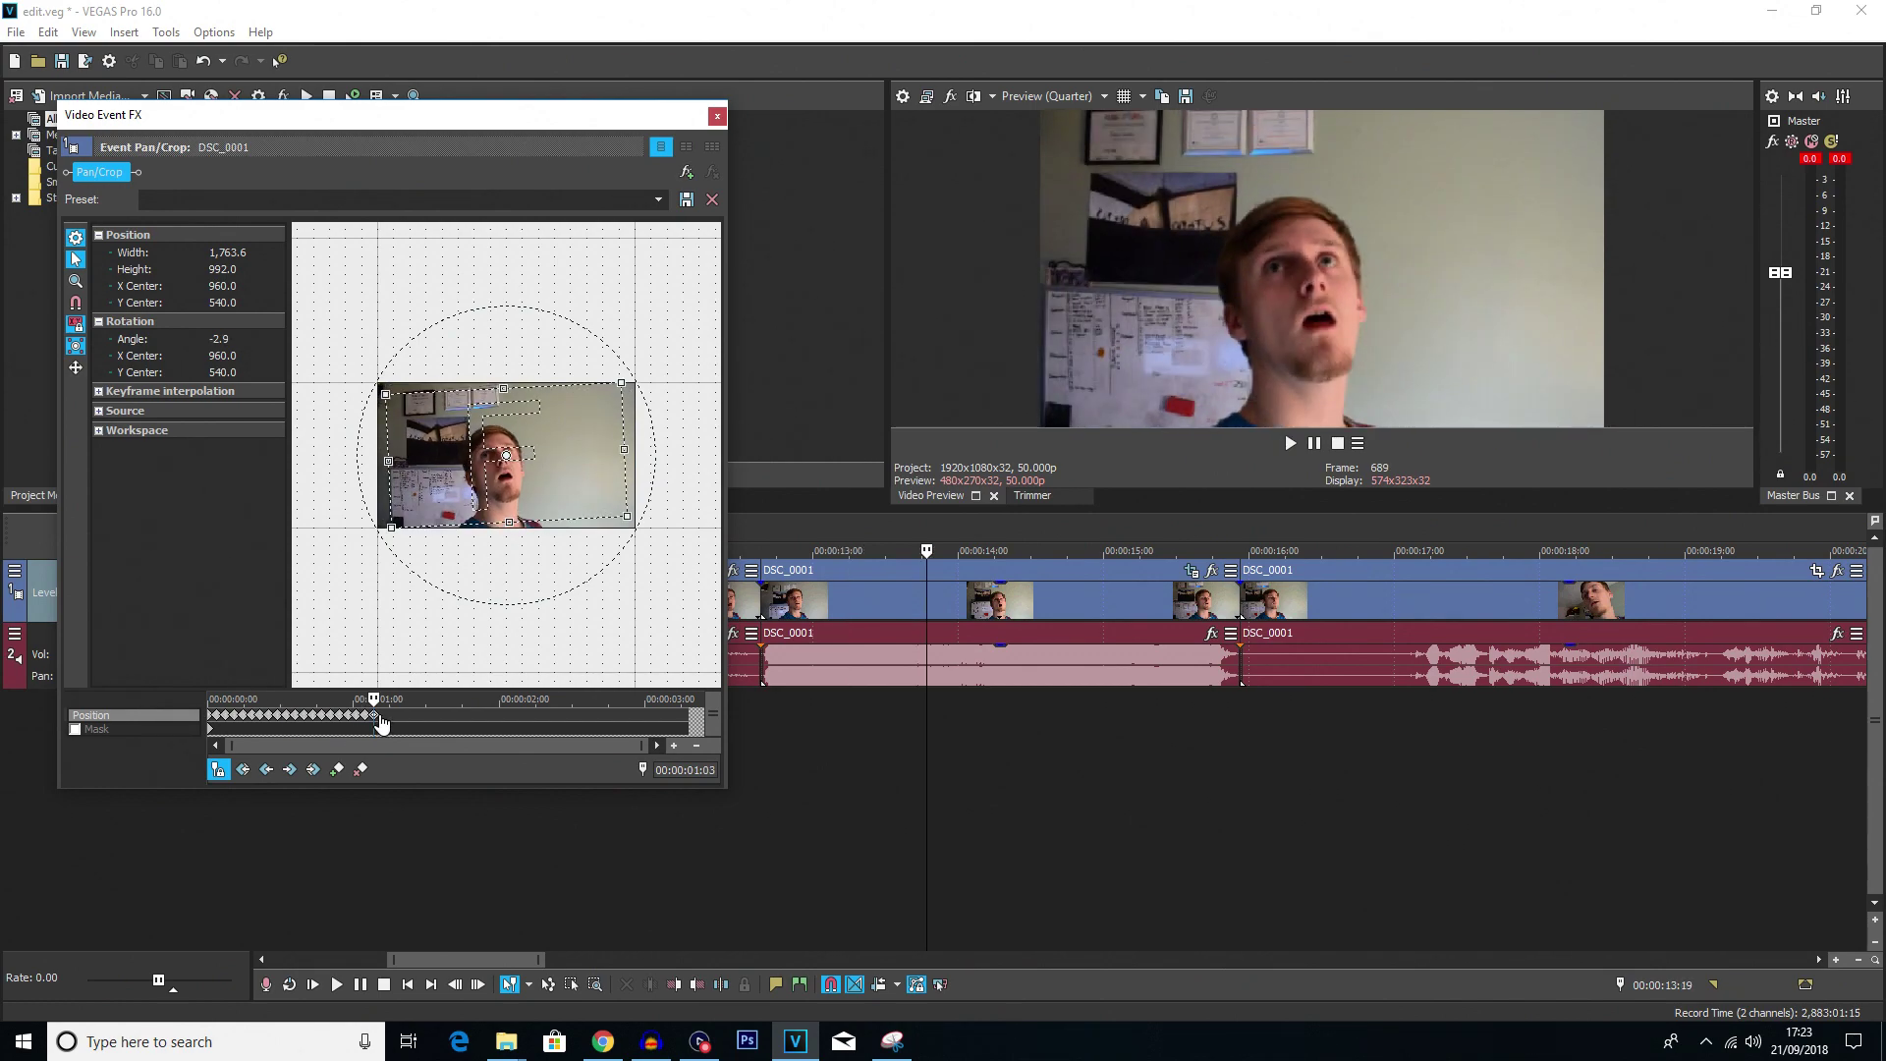
Paste the keyframe run at 00:00:01:05, 00:00:01:20, 00:00:02:10 and 00:00:03:00, and remove the extra keyframe at the event's end
click(382, 723)
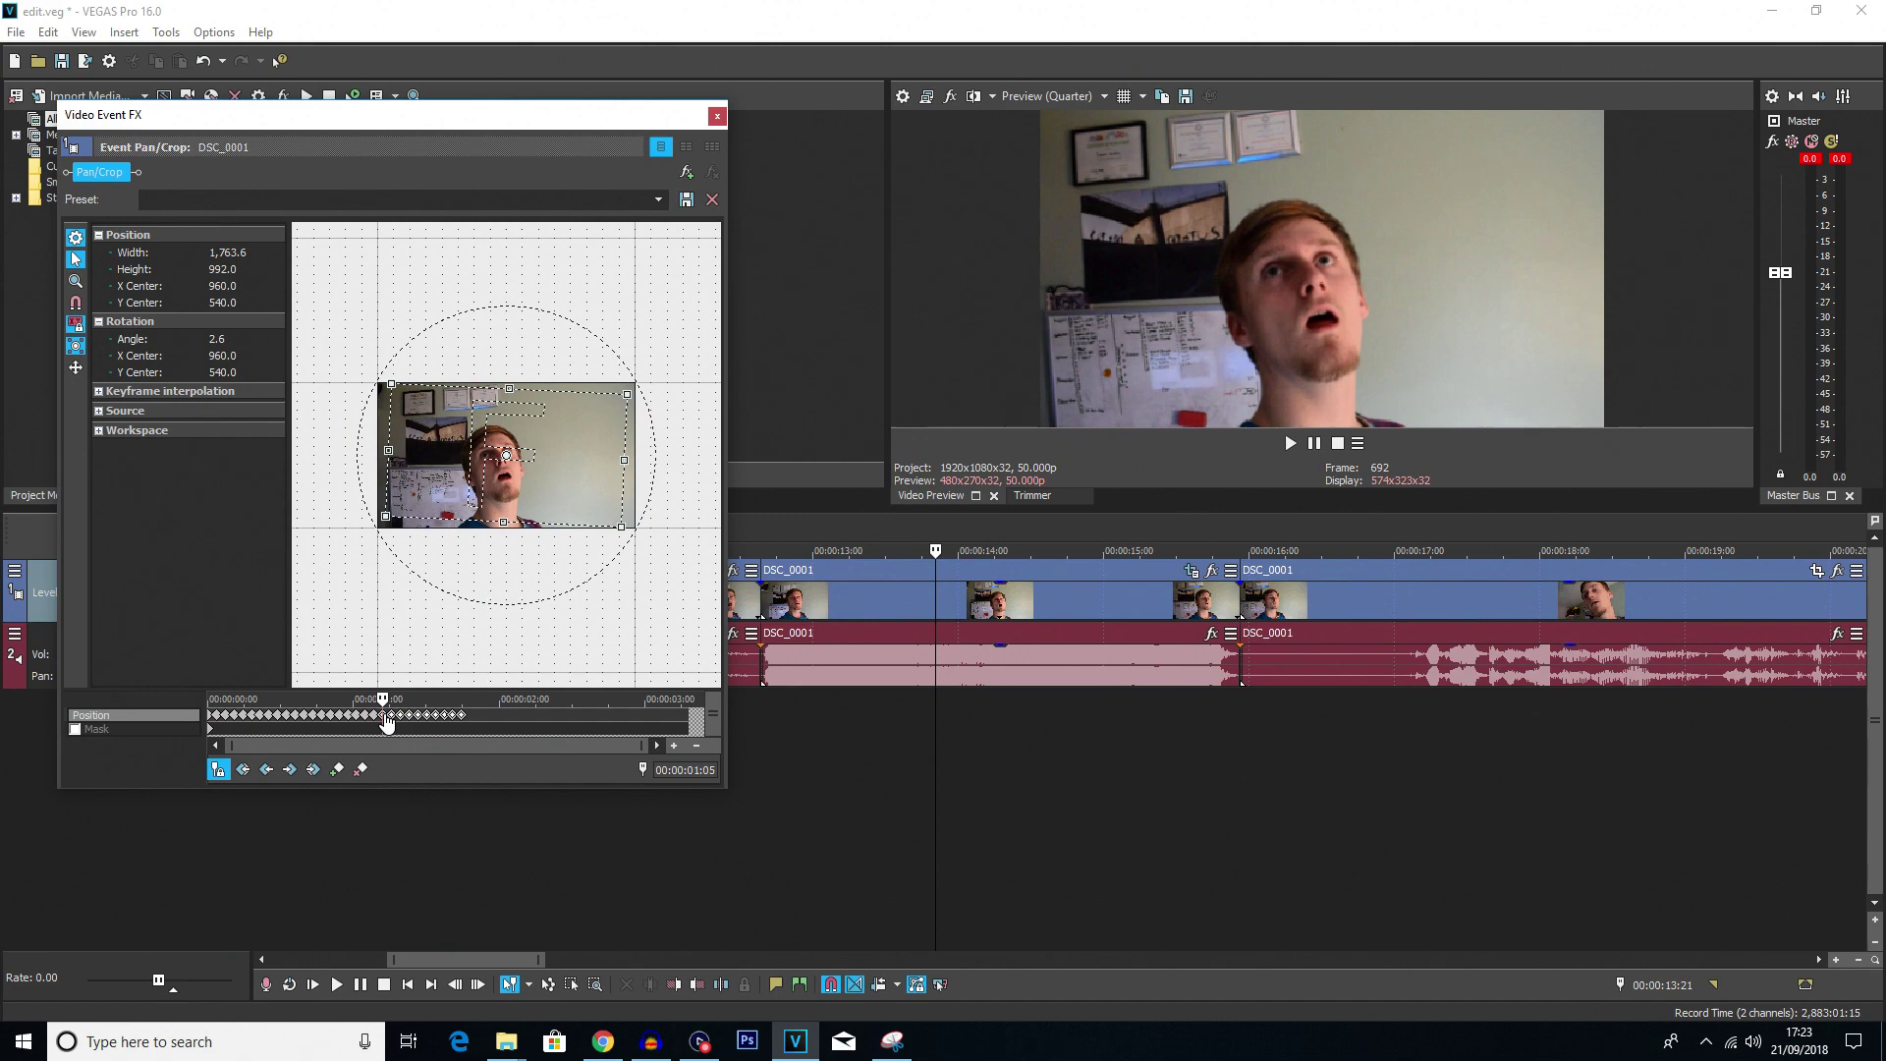
click(463, 722)
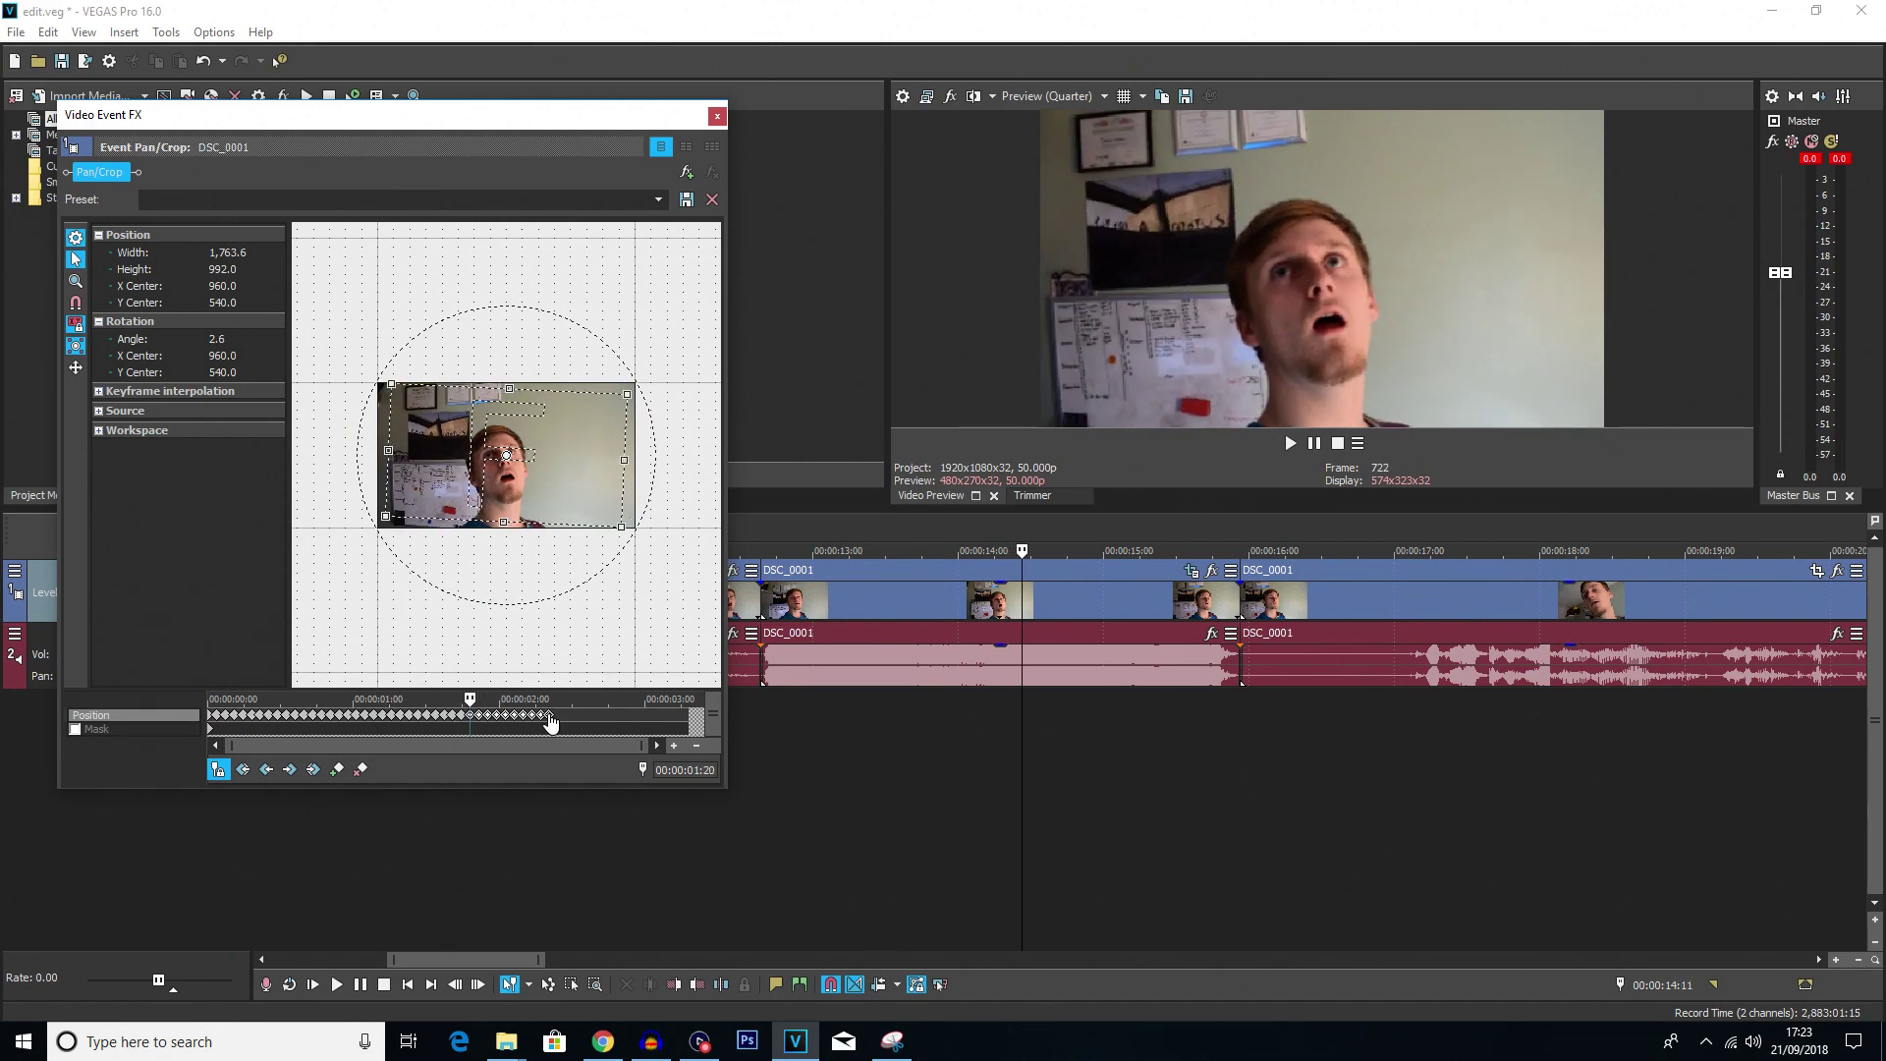
click(550, 722)
click(557, 722)
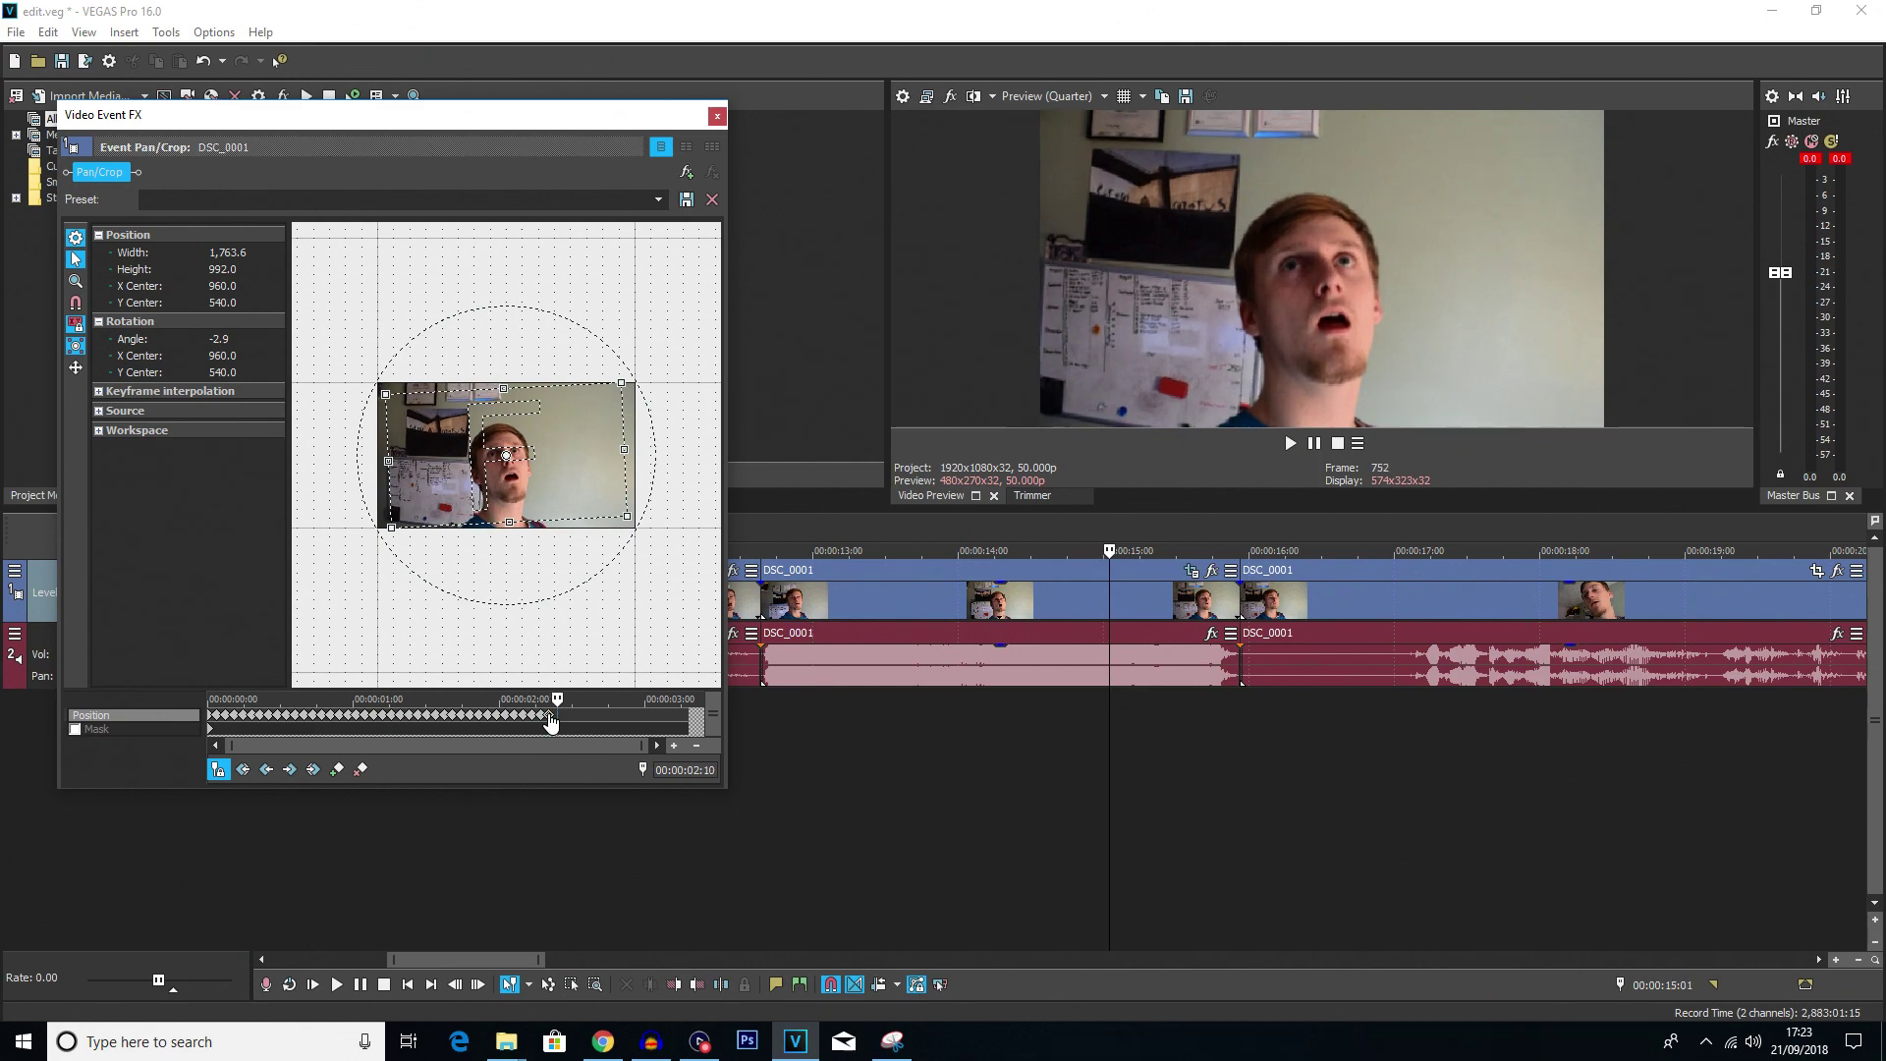
click(639, 722)
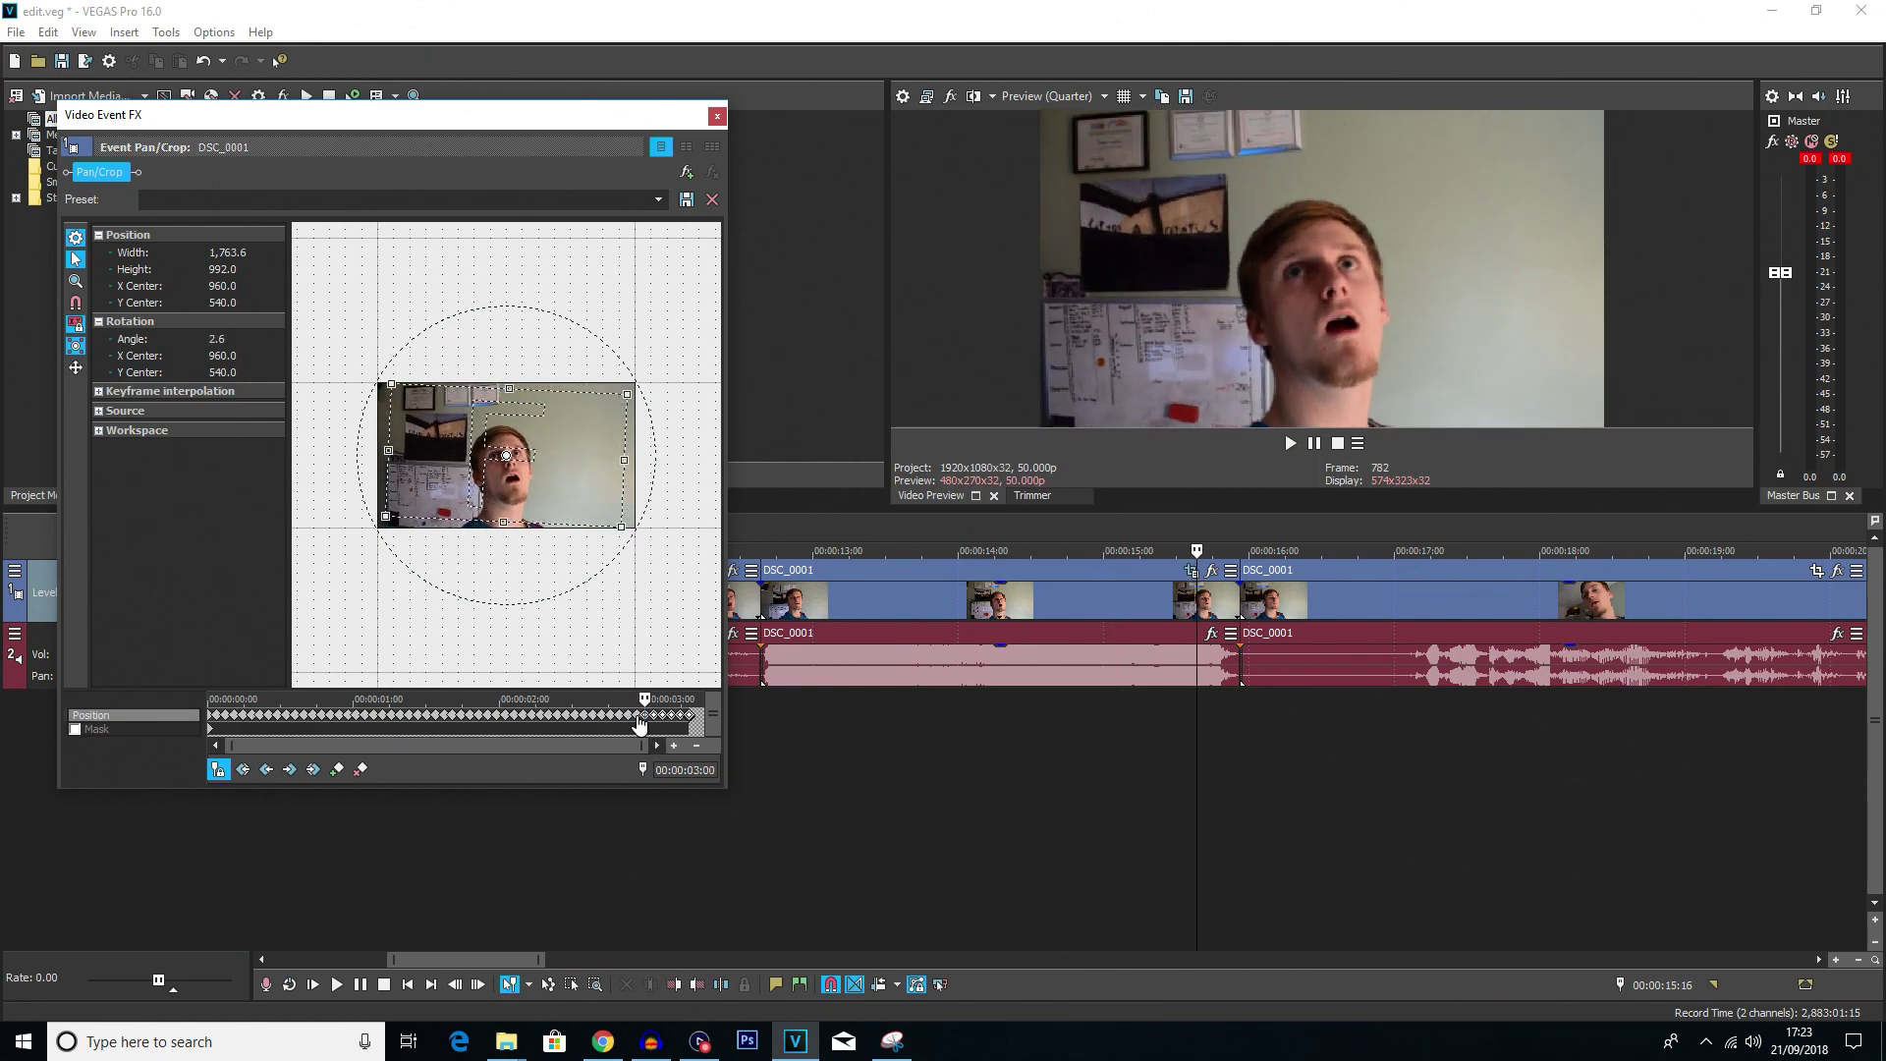
click(693, 725)
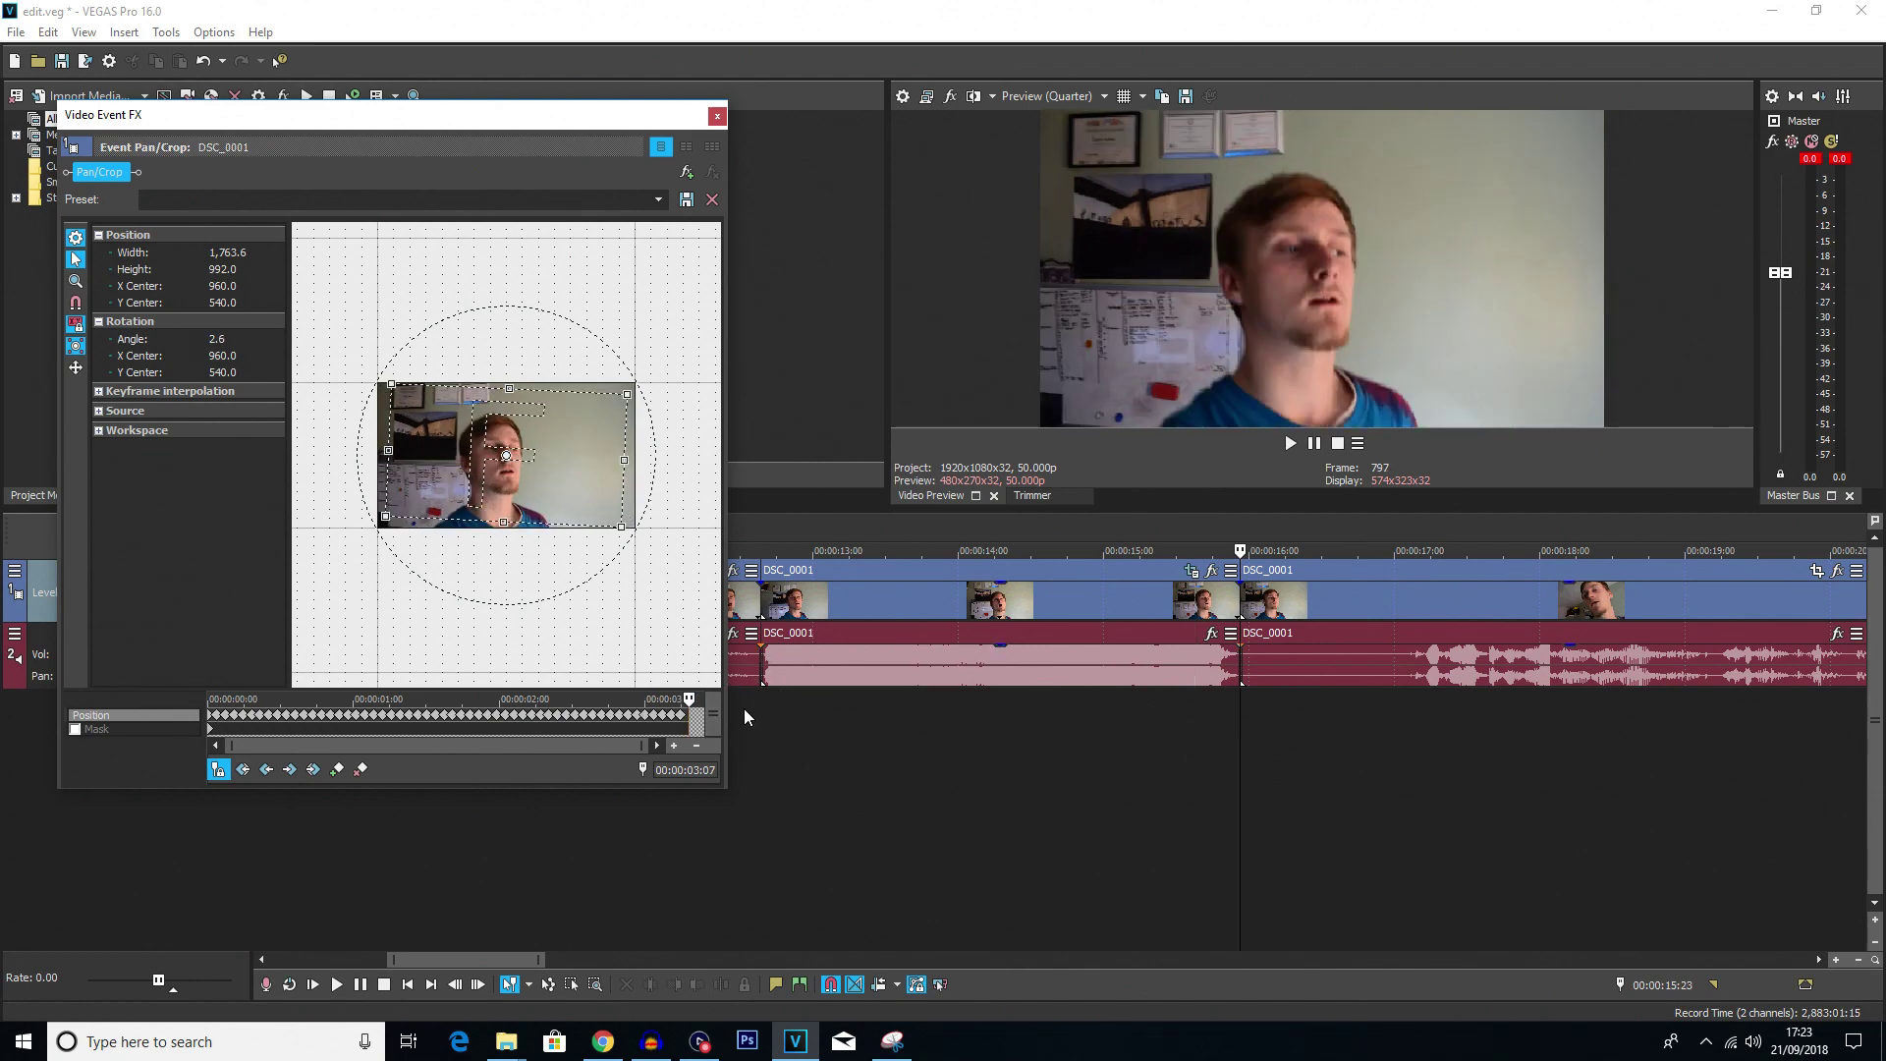
Play back the loud section from 00:00:12:13 to review the faster shake
key(space)
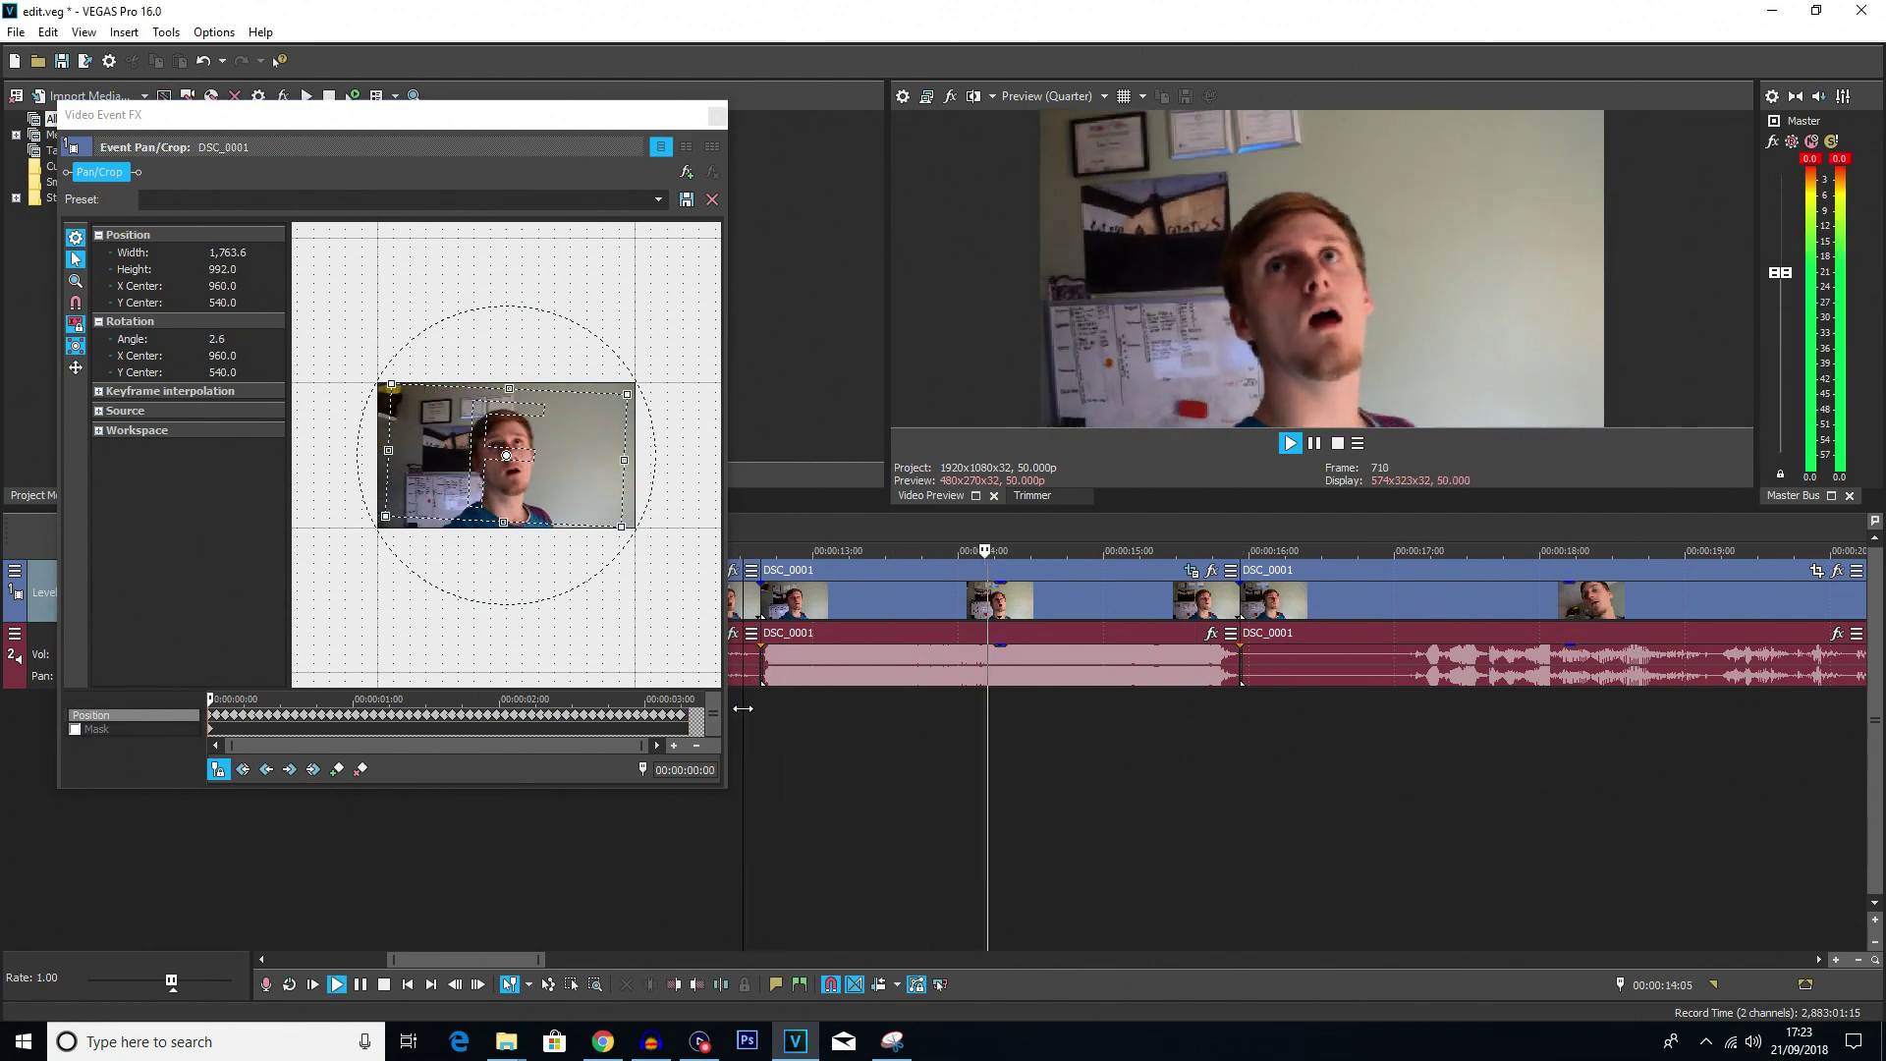
key(space)
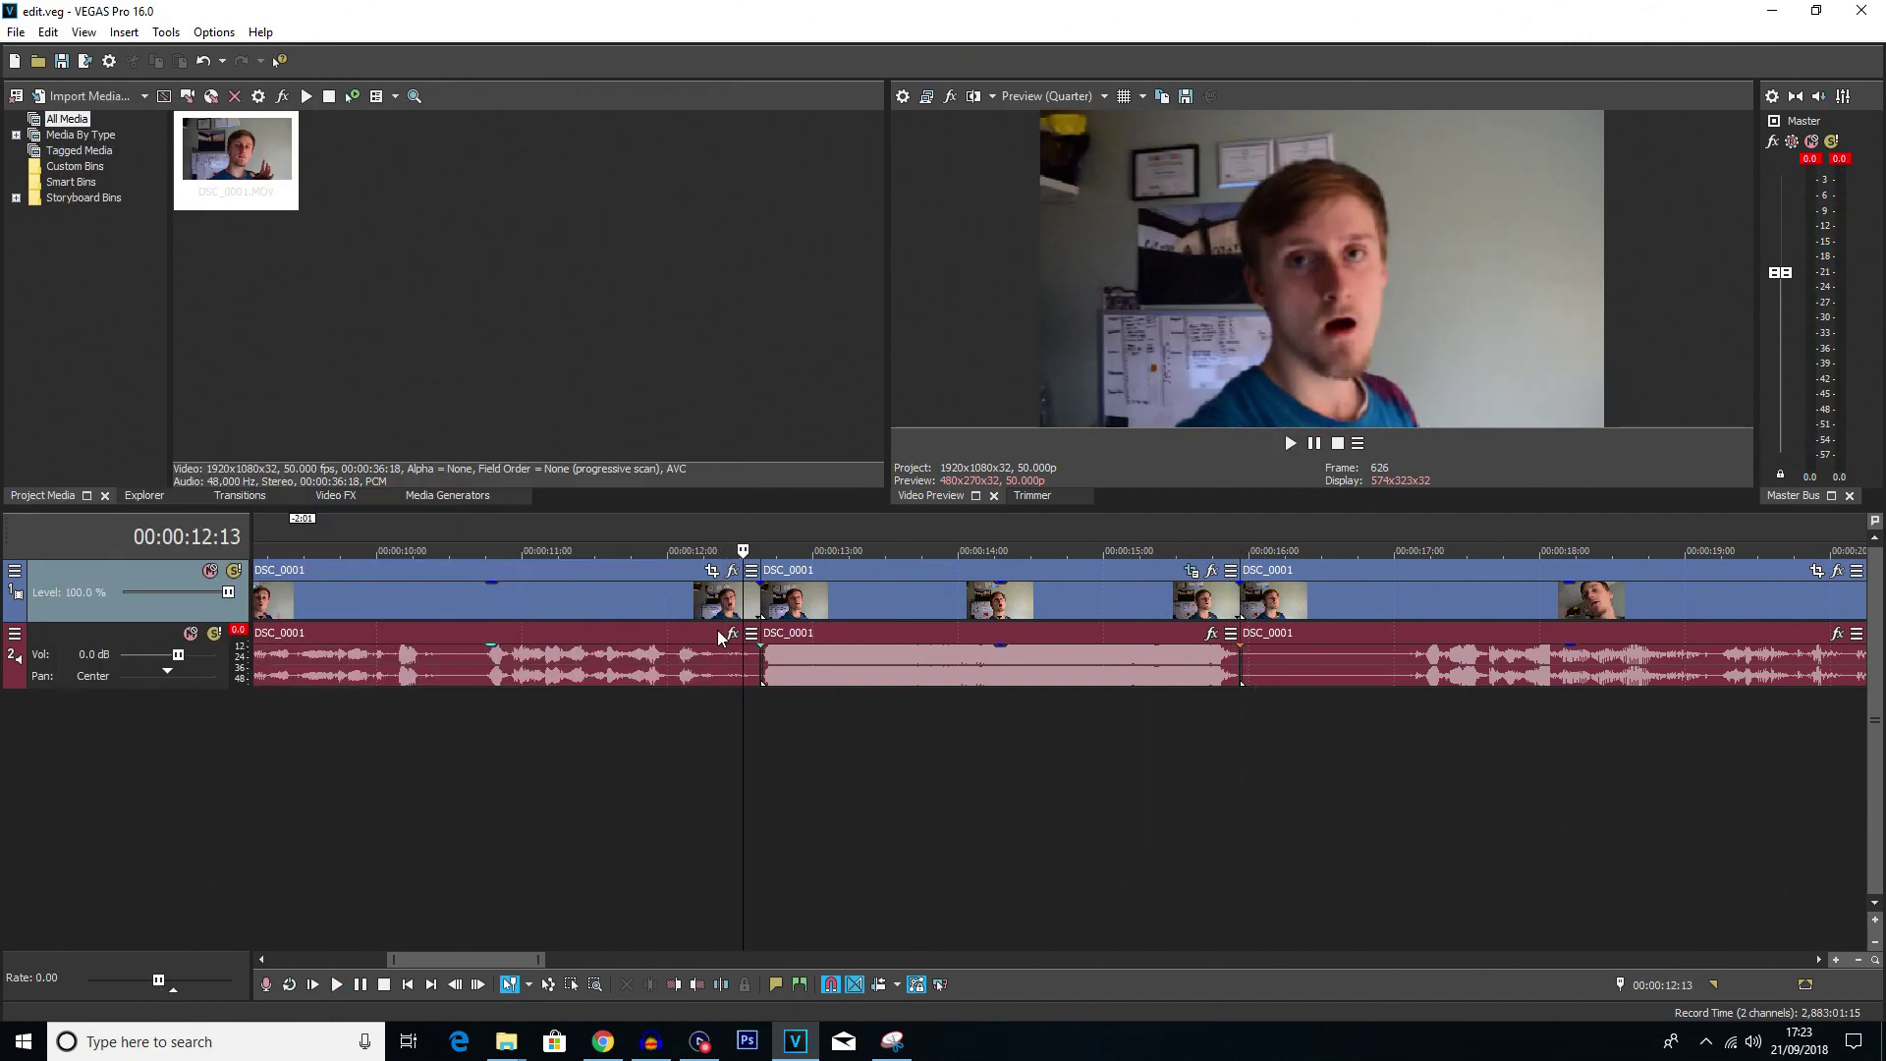
Copy the loud DSC_0001 event and paste it into the empty part of the timeline at 00:00:37:20
scroll(710, 638, down, 6)
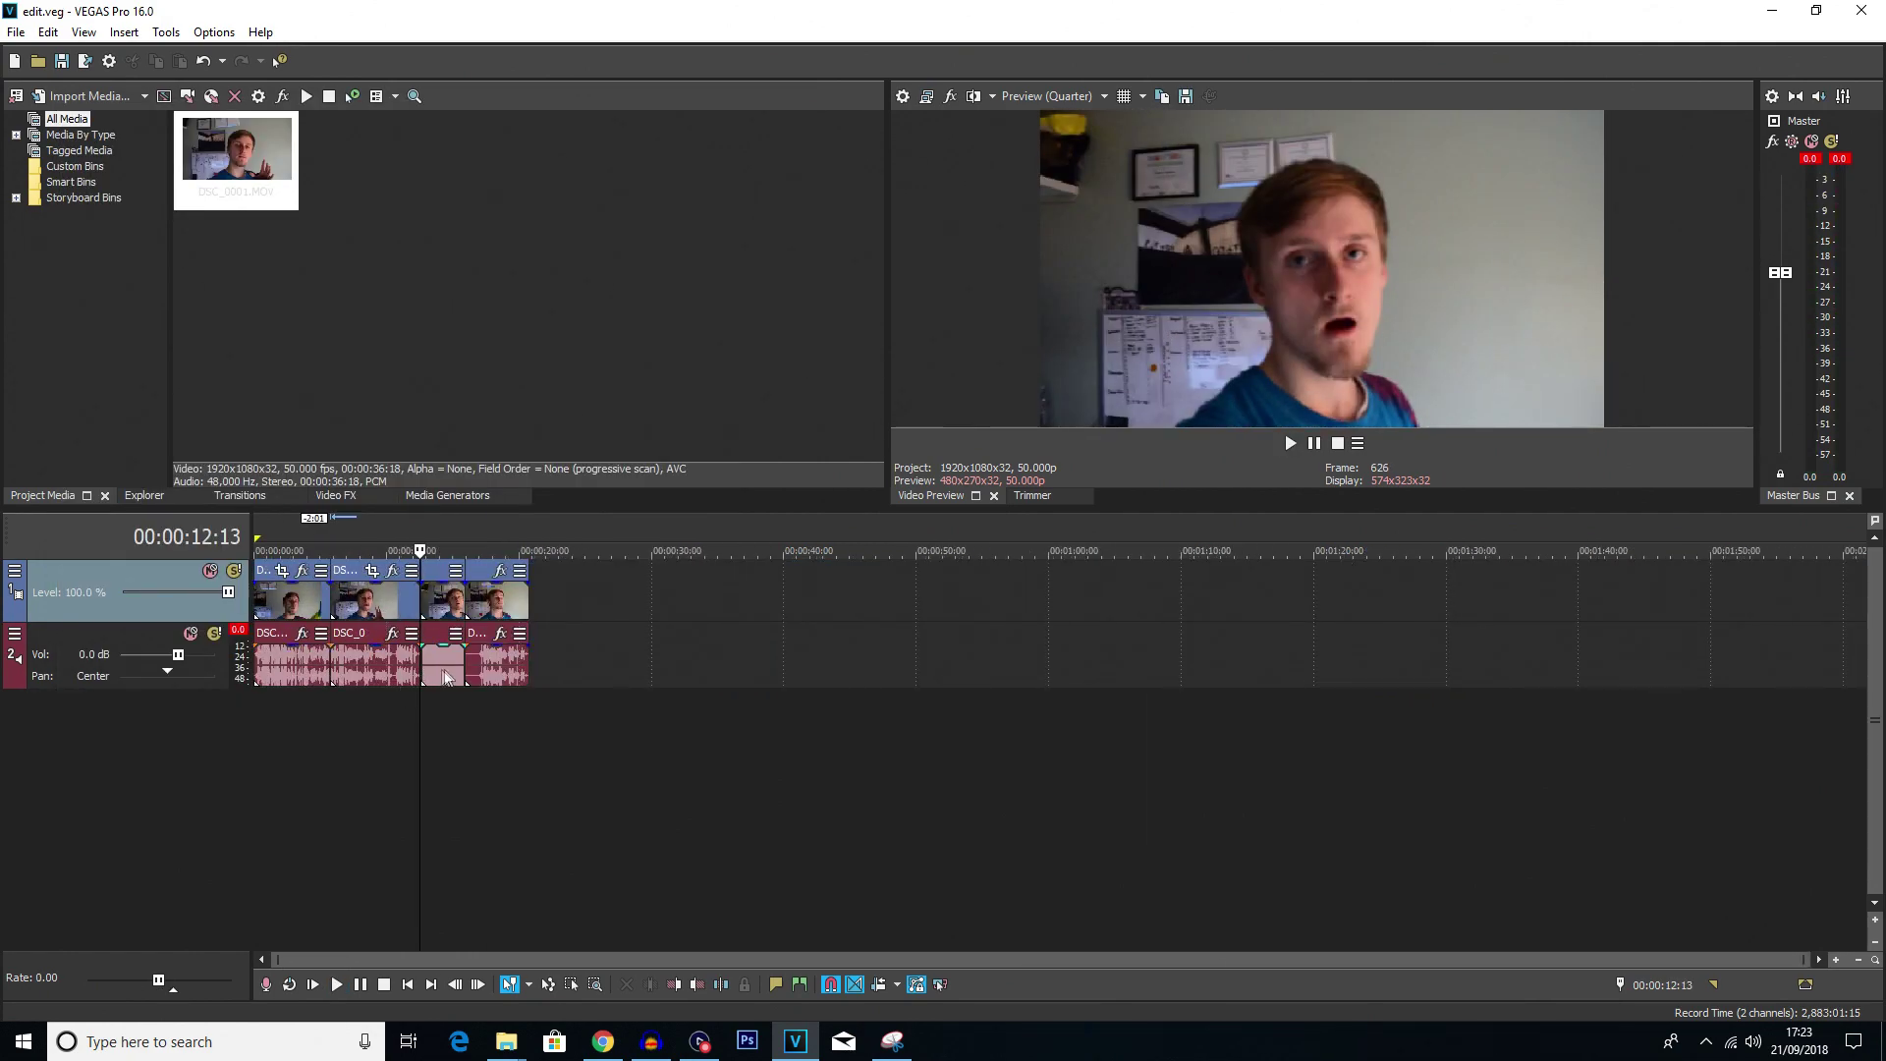
click(446, 606)
key(ctrl+c)
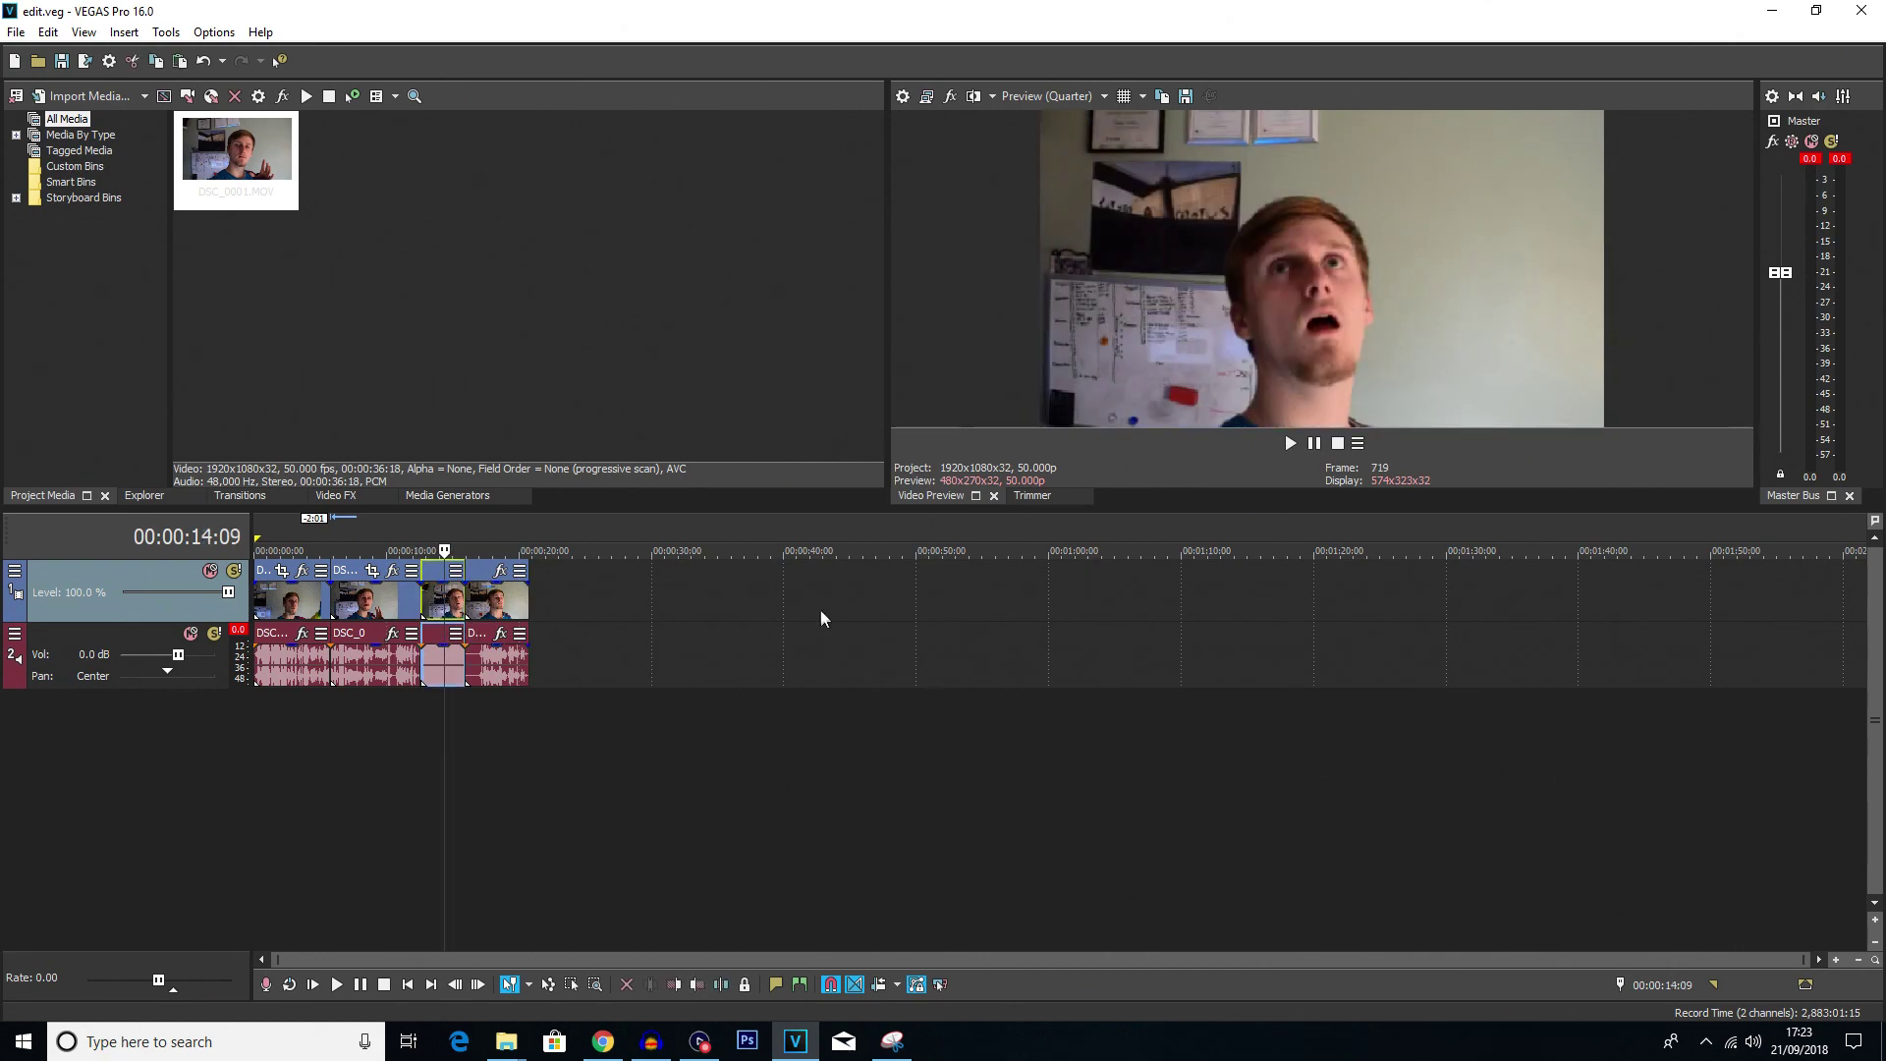
click(755, 593)
key(ctrl+v)
scroll(863, 628, up, 5)
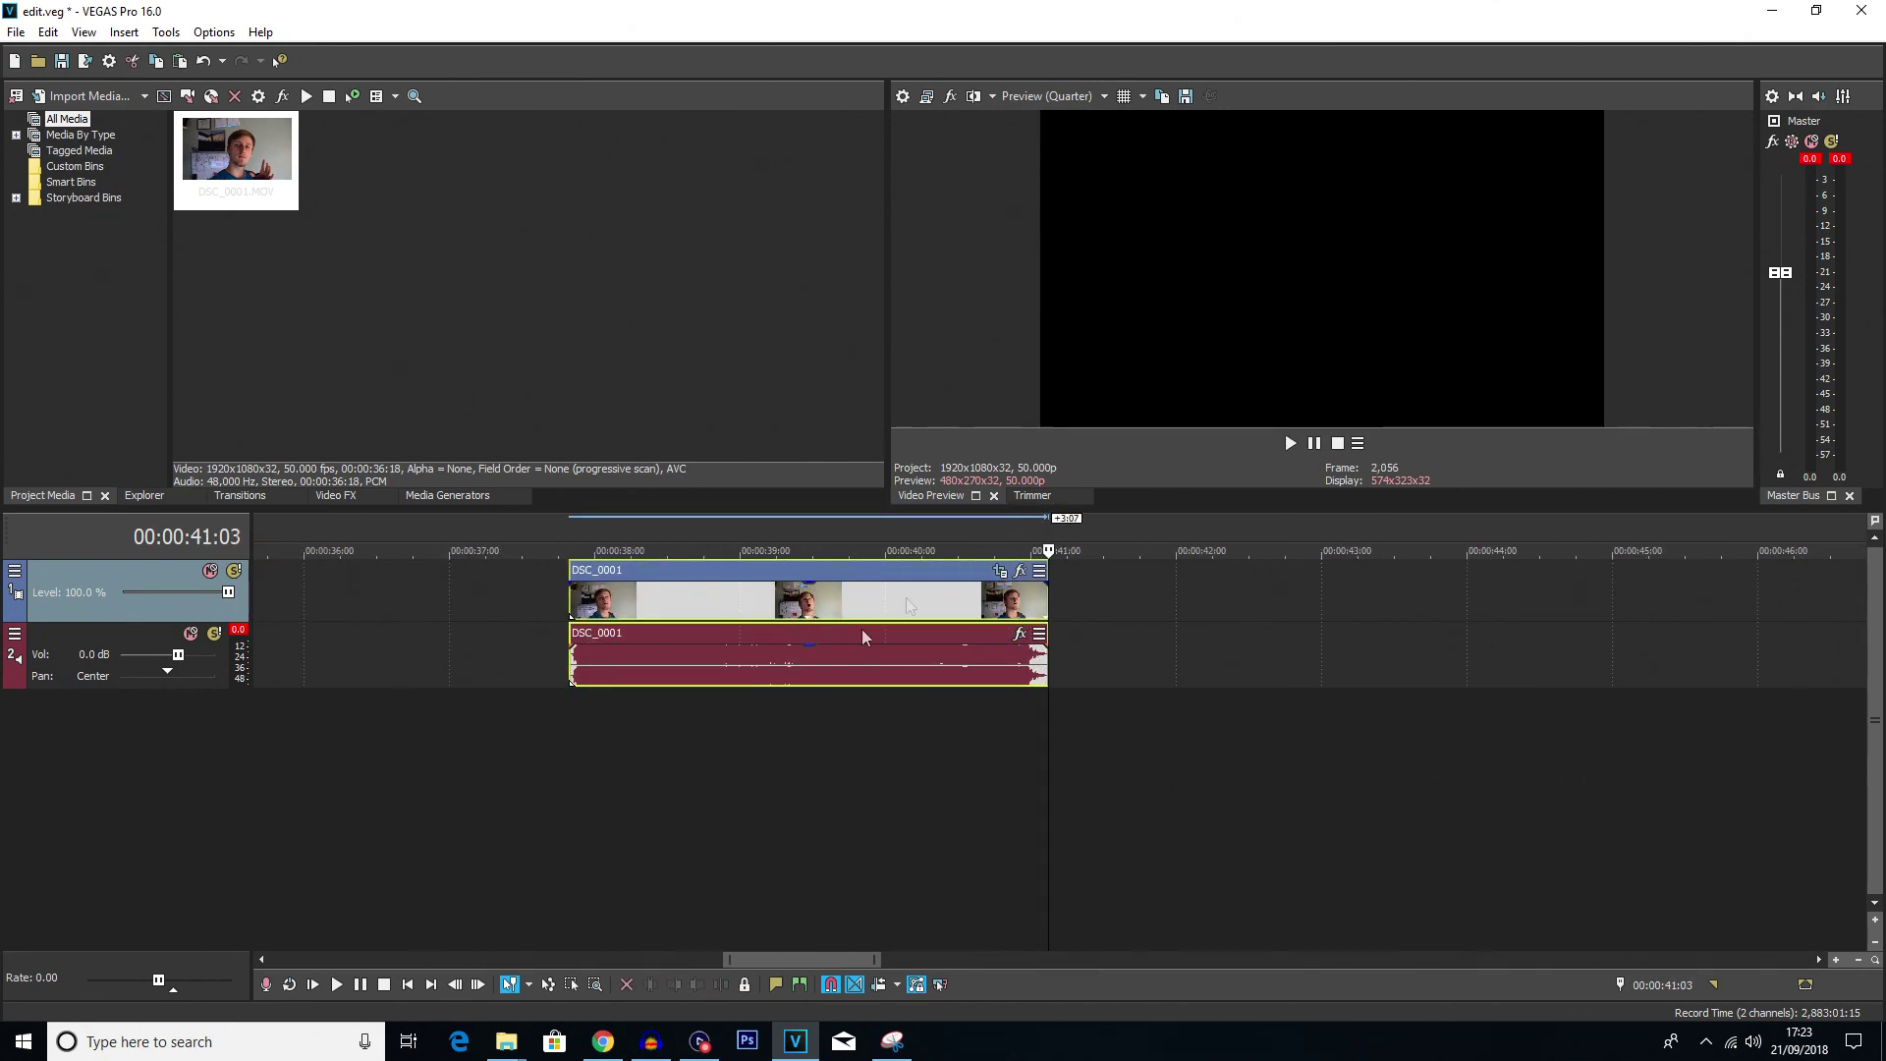
Delete the position keyframes of the copied event in Event Pan/Crop and restore its frame to the default 1,920 × 1,080
click(906, 597)
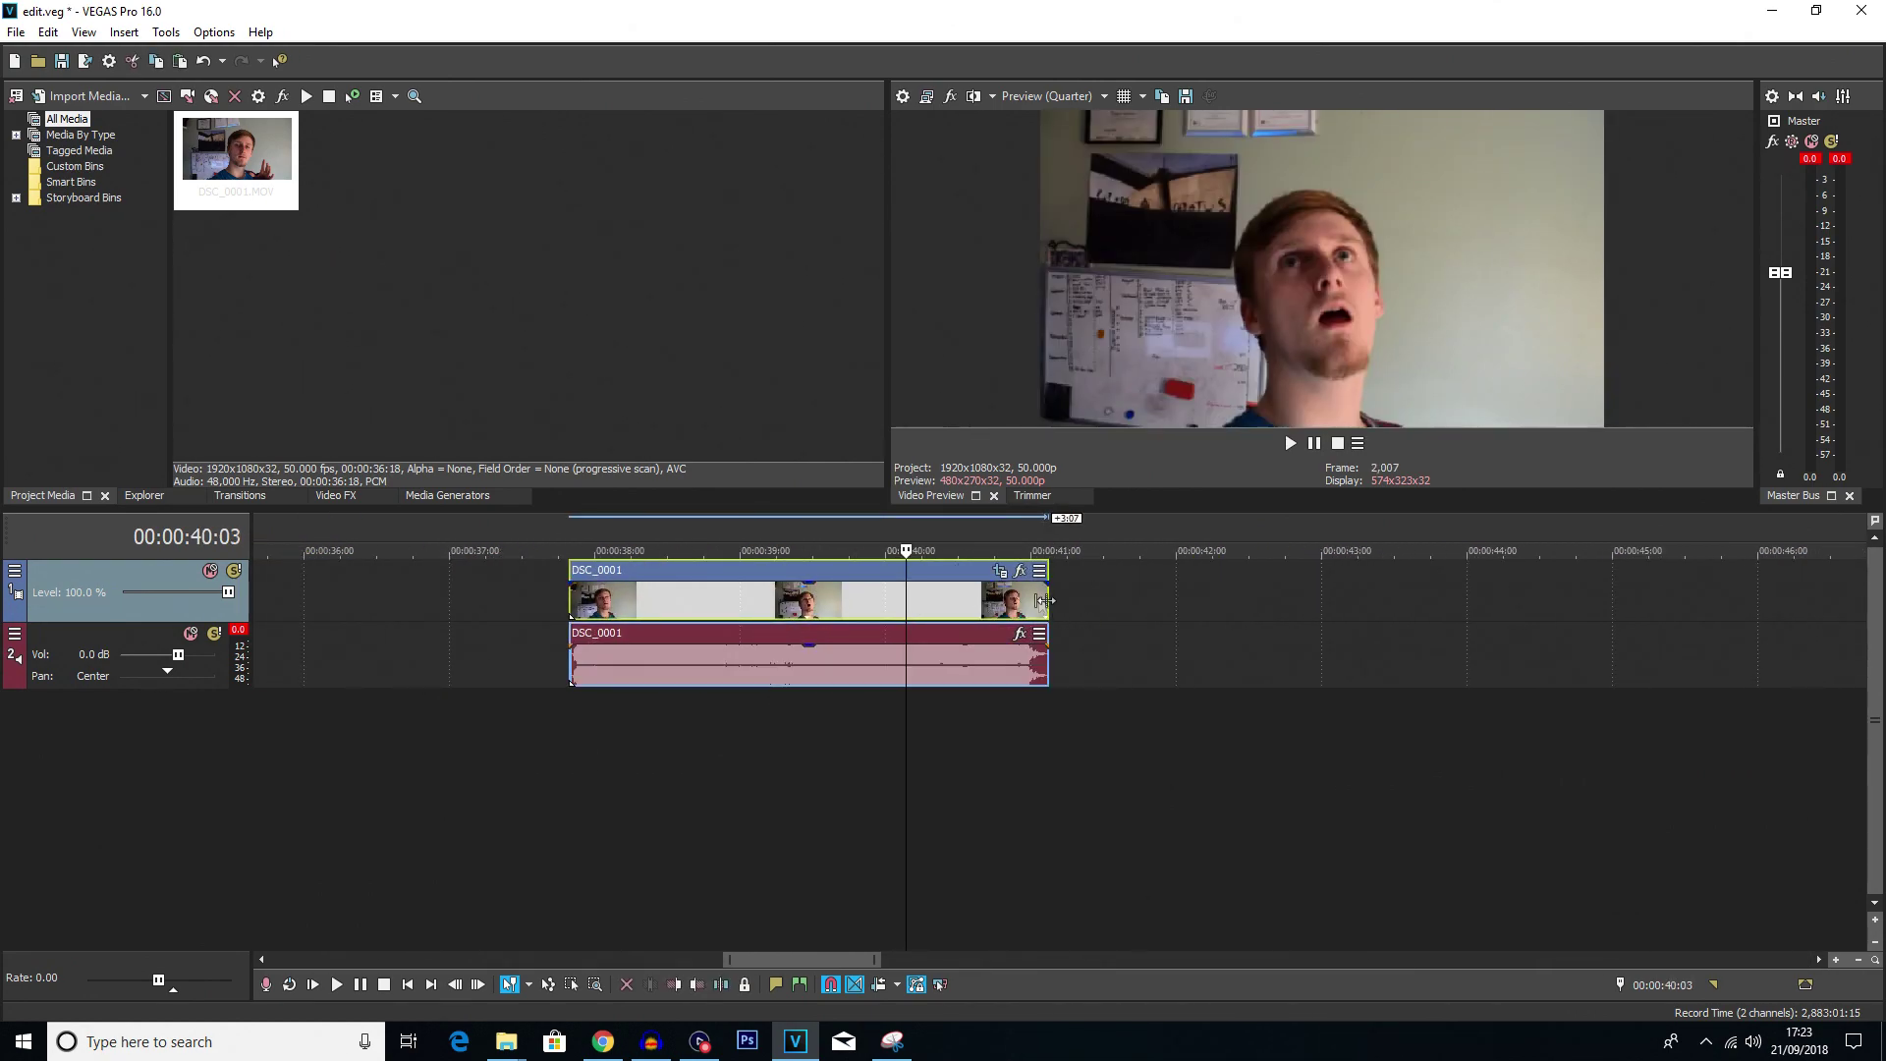
click(1001, 572)
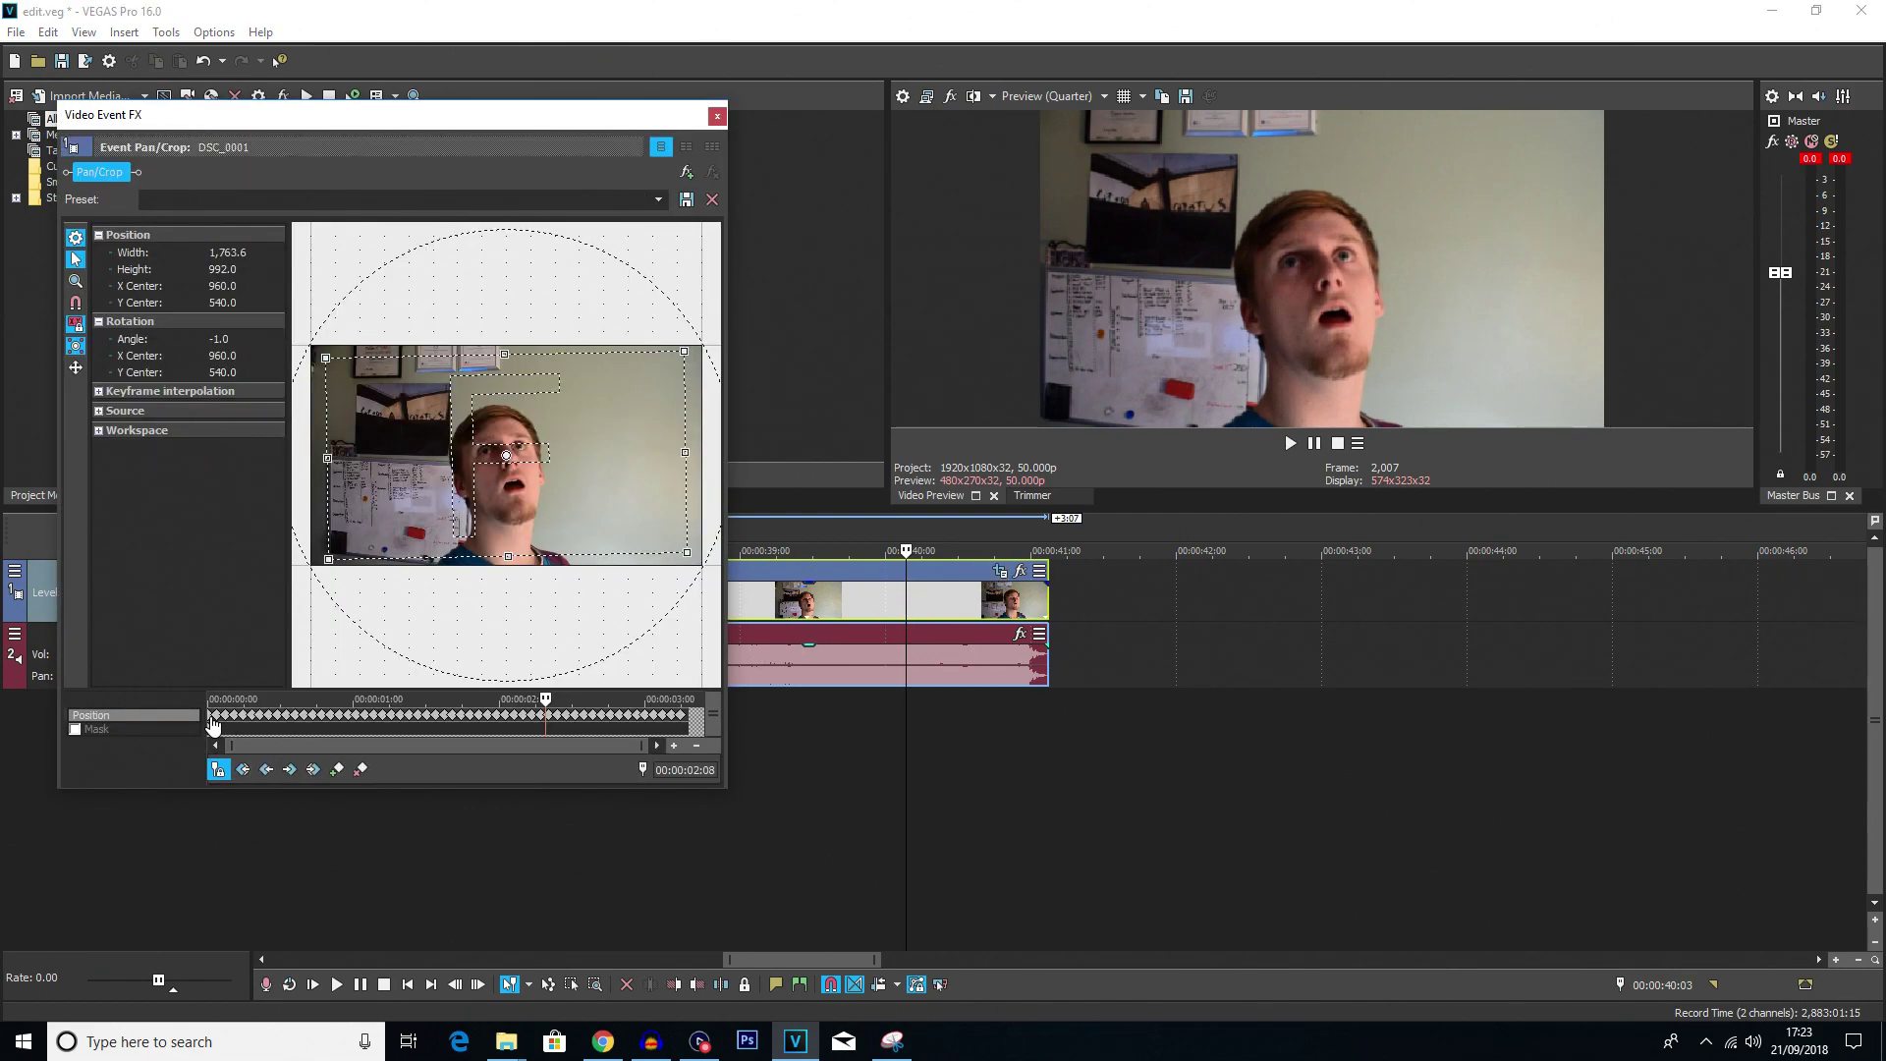
click(212, 725)
key(Delete)
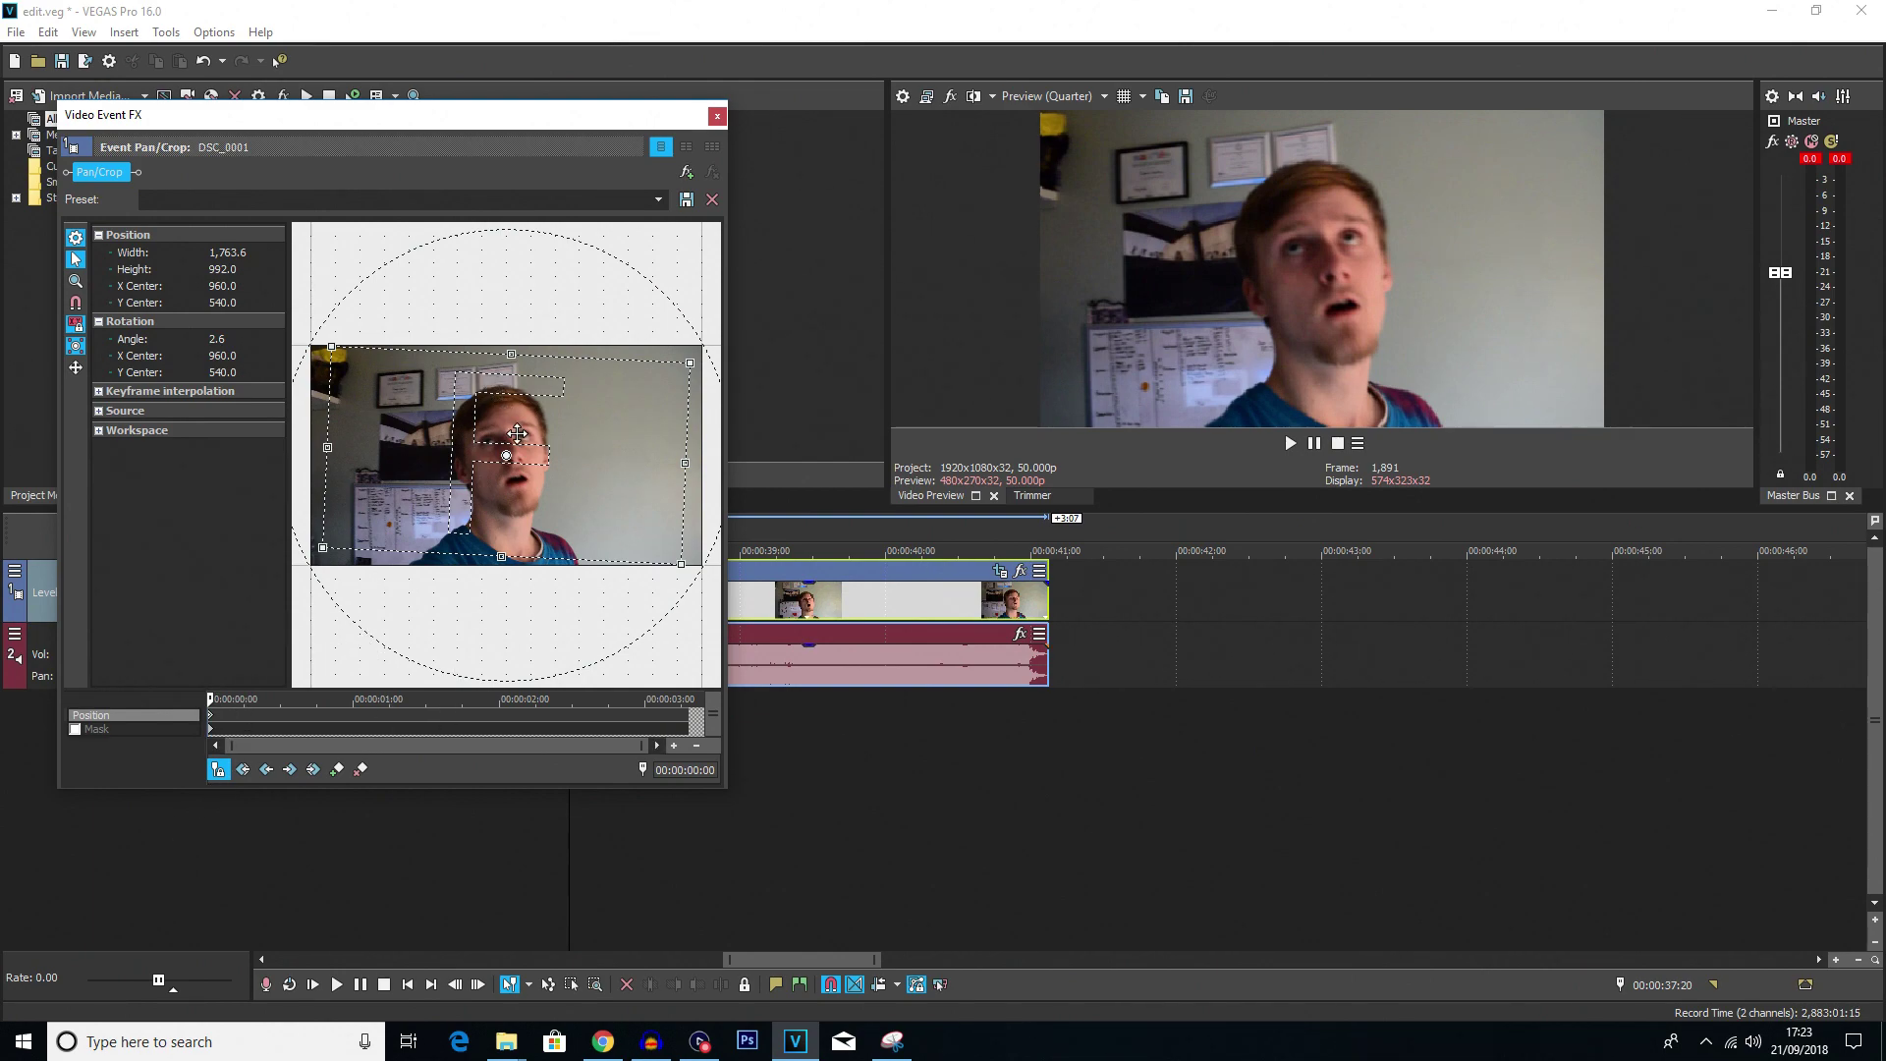
right_click(517, 447)
click(555, 468)
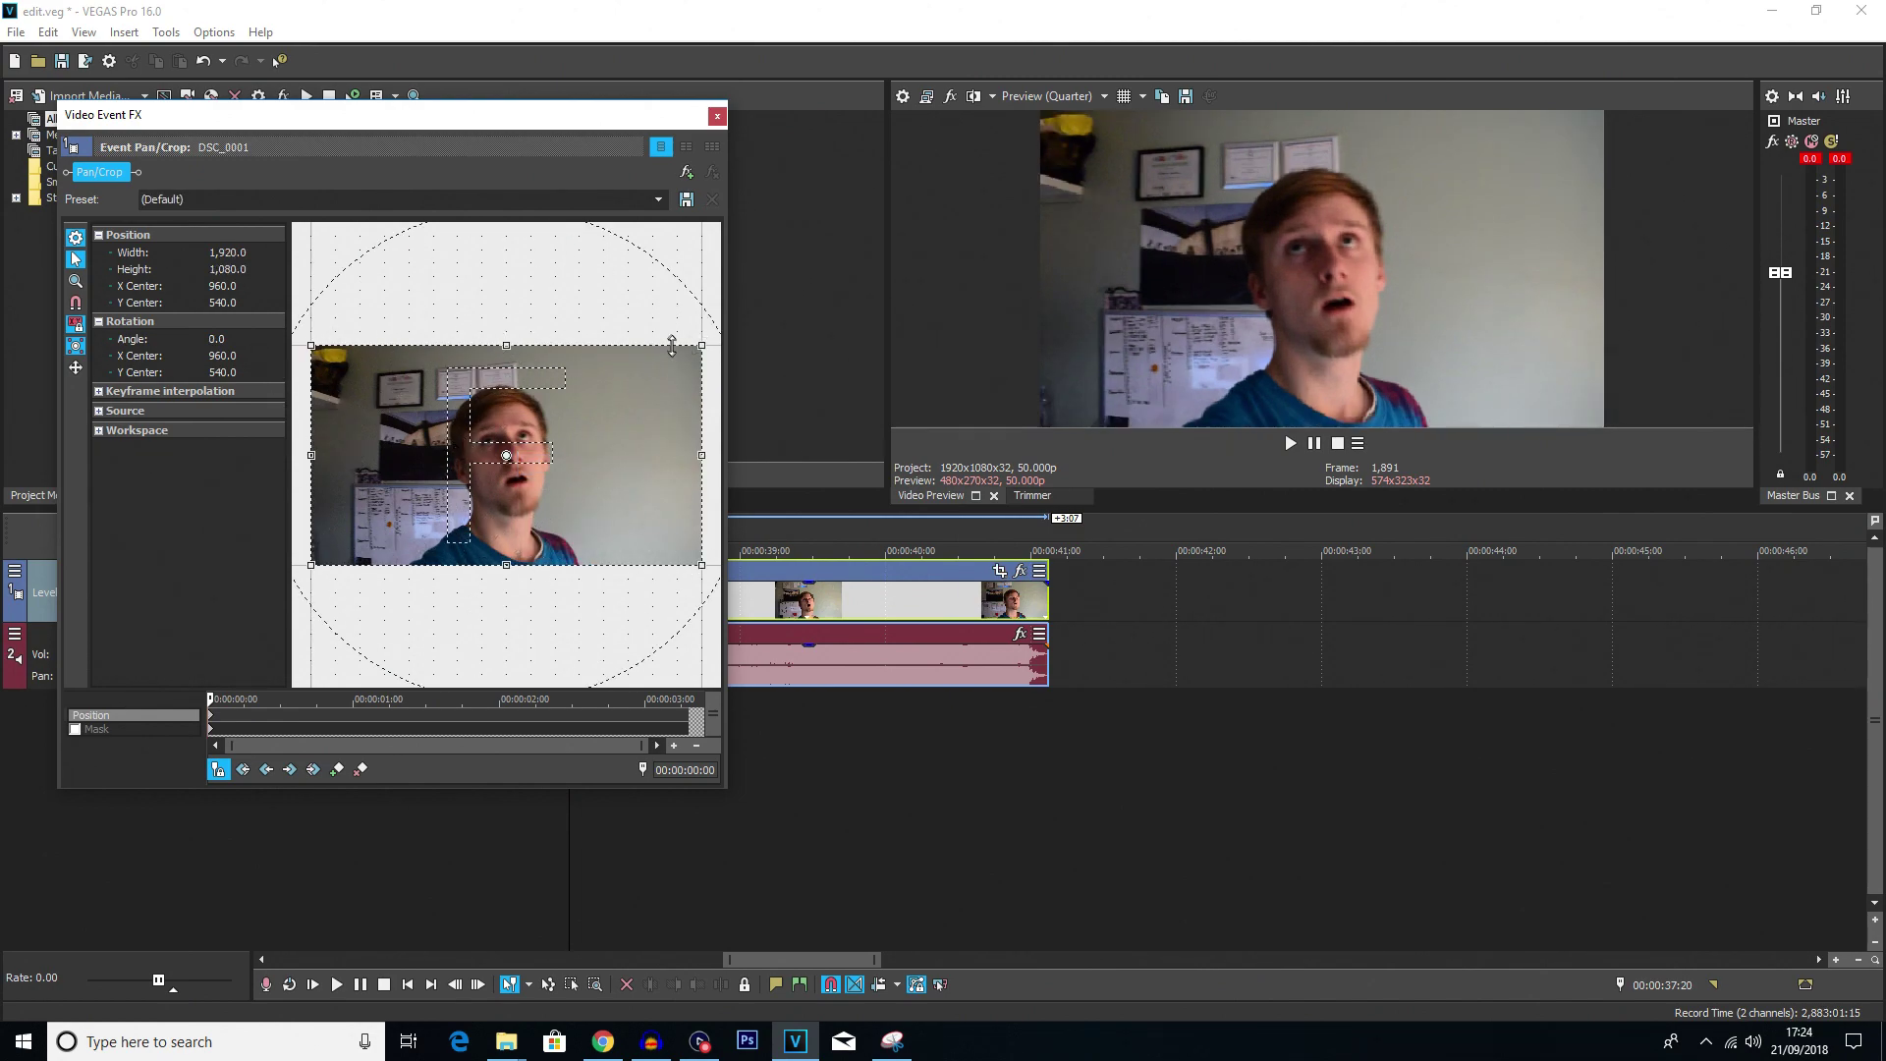
Shrink the crop frame to about 1,662 × 935 centred near X 1,071, Y 487, and shift it to about X 834, Y 608 at 00:00:00:01
drag(672, 344, 645, 396)
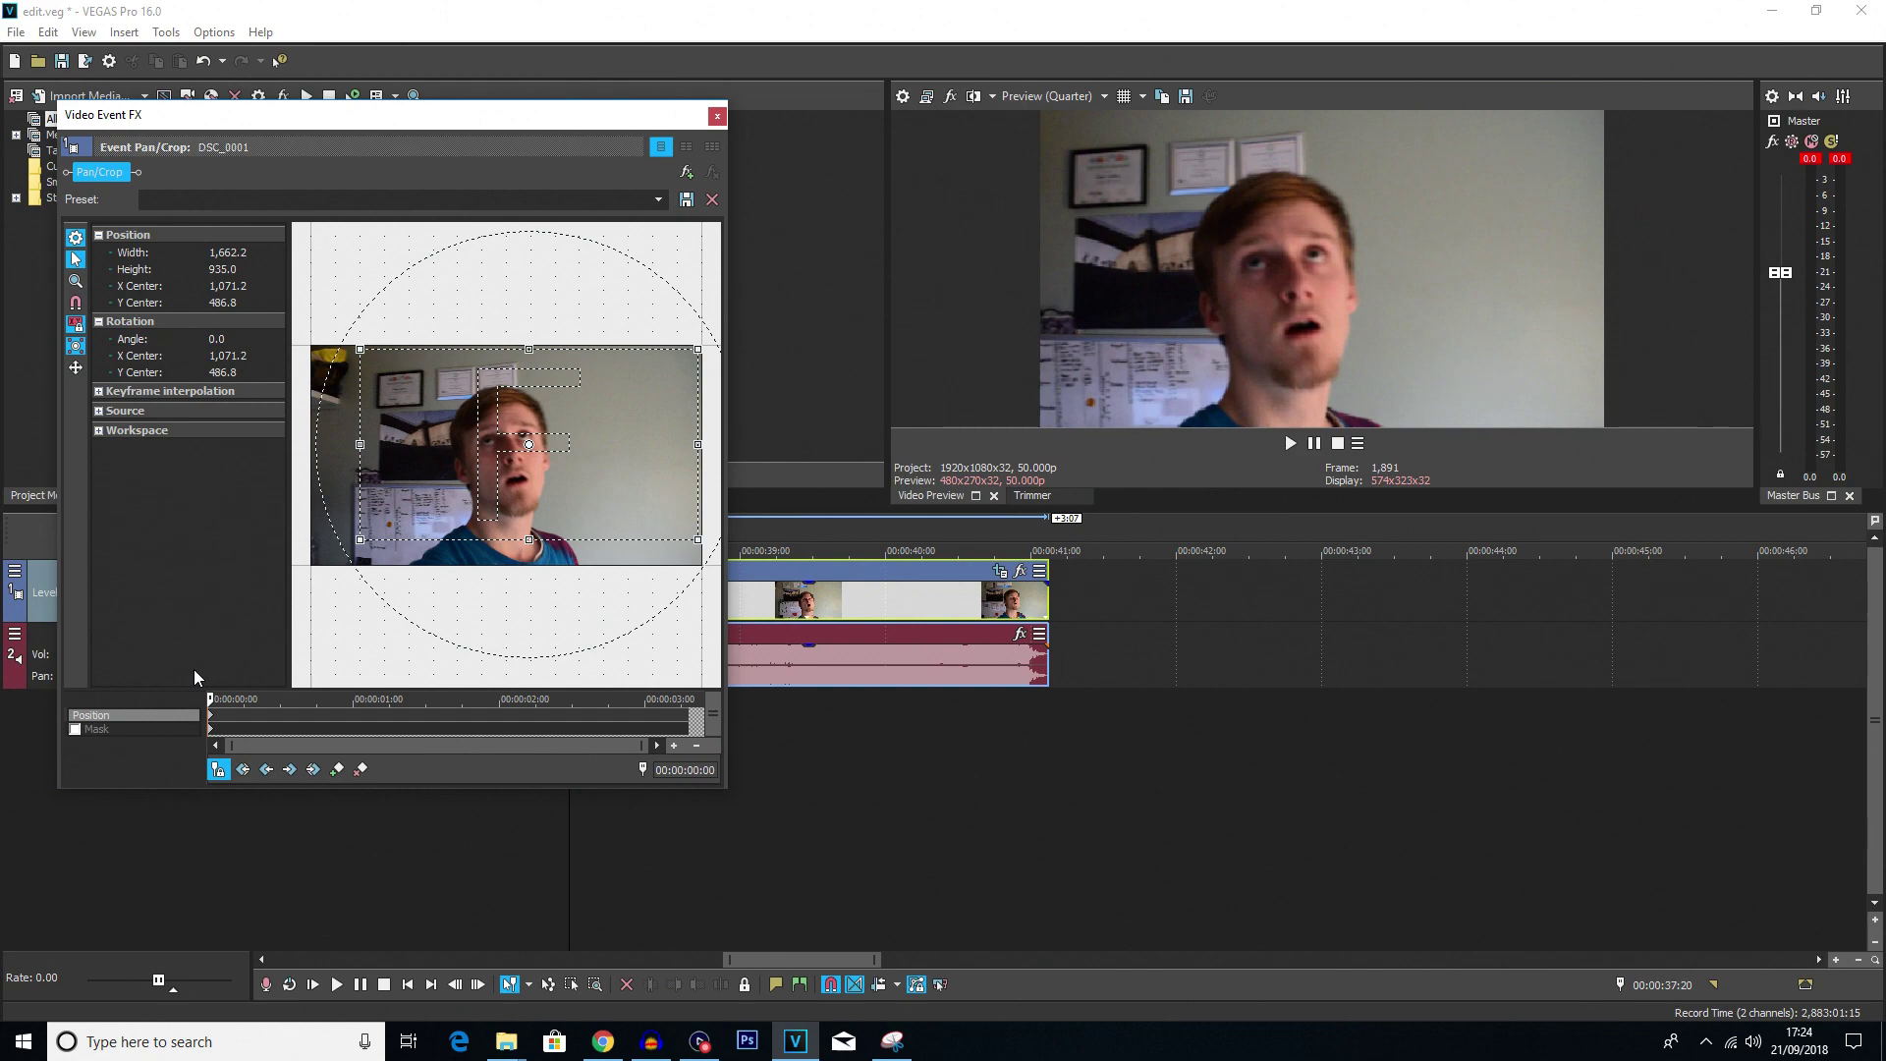
key(Right)
key(Right)
key(Right)
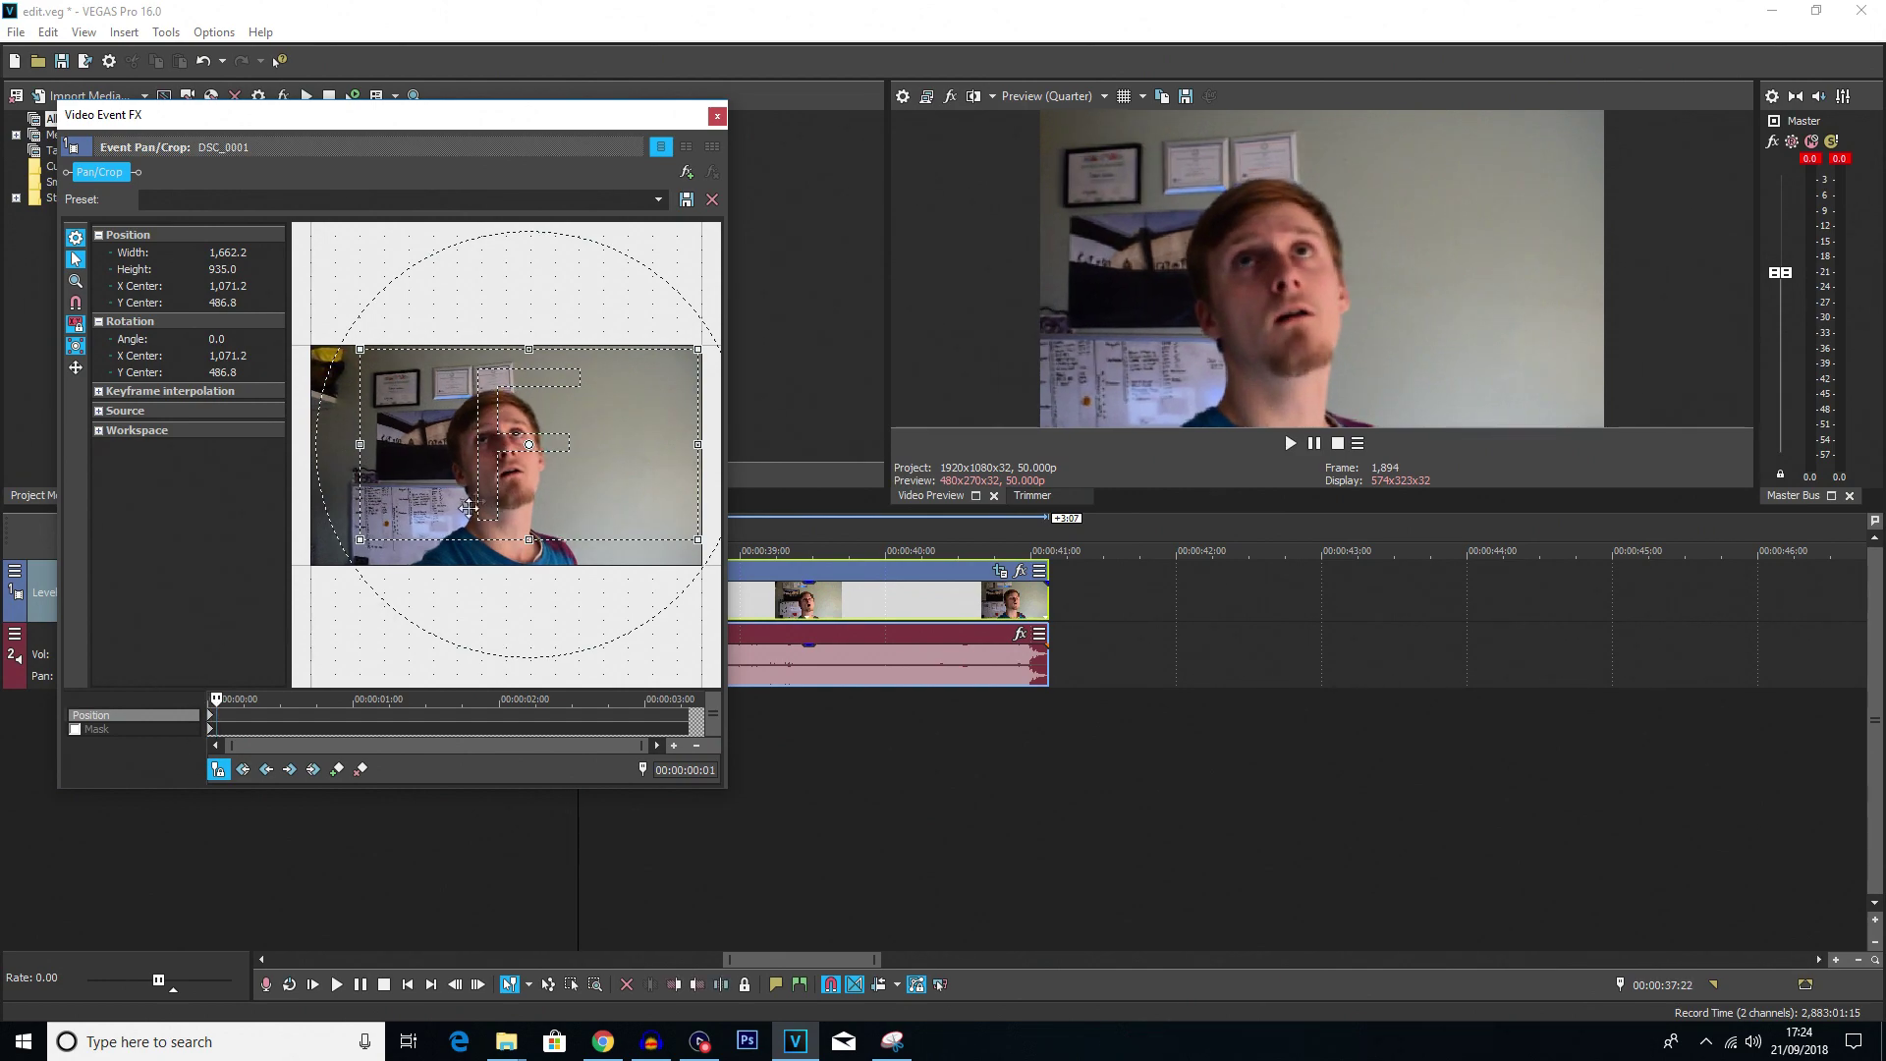
drag(520, 452, 463, 502)
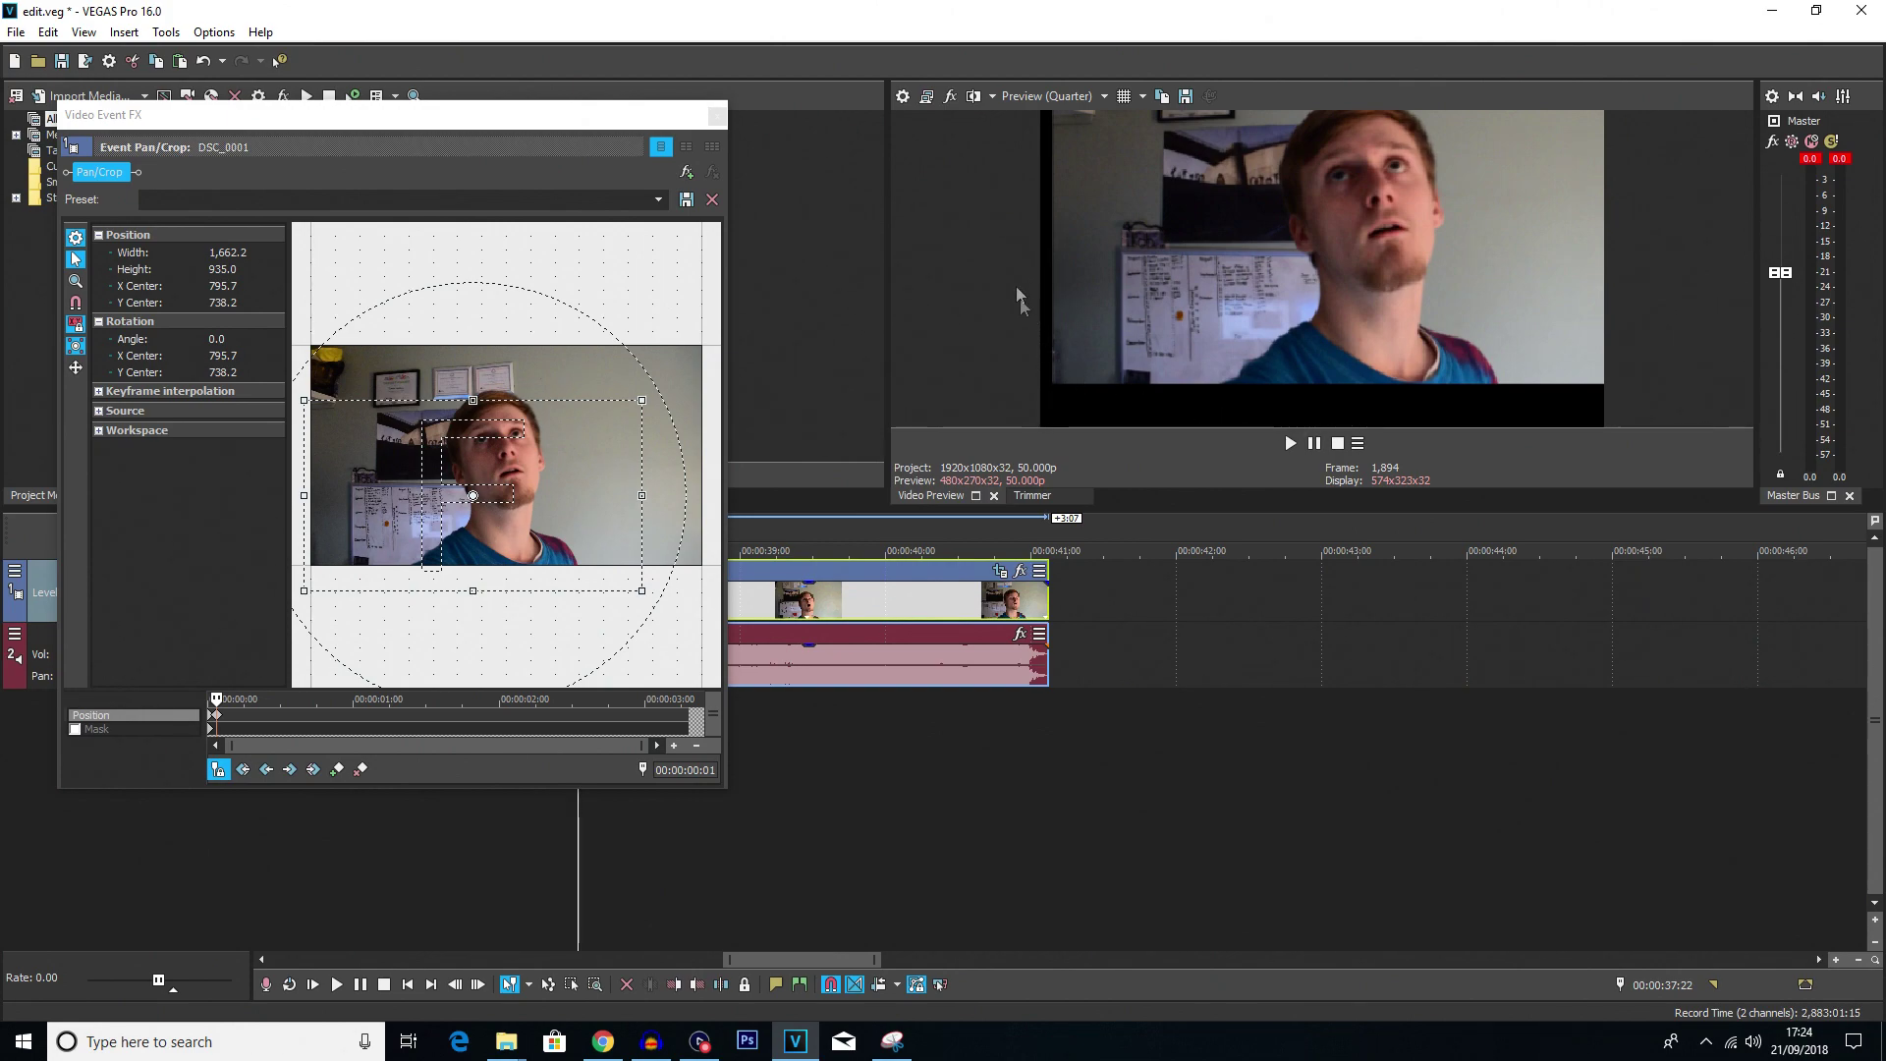
drag(432, 540, 440, 512)
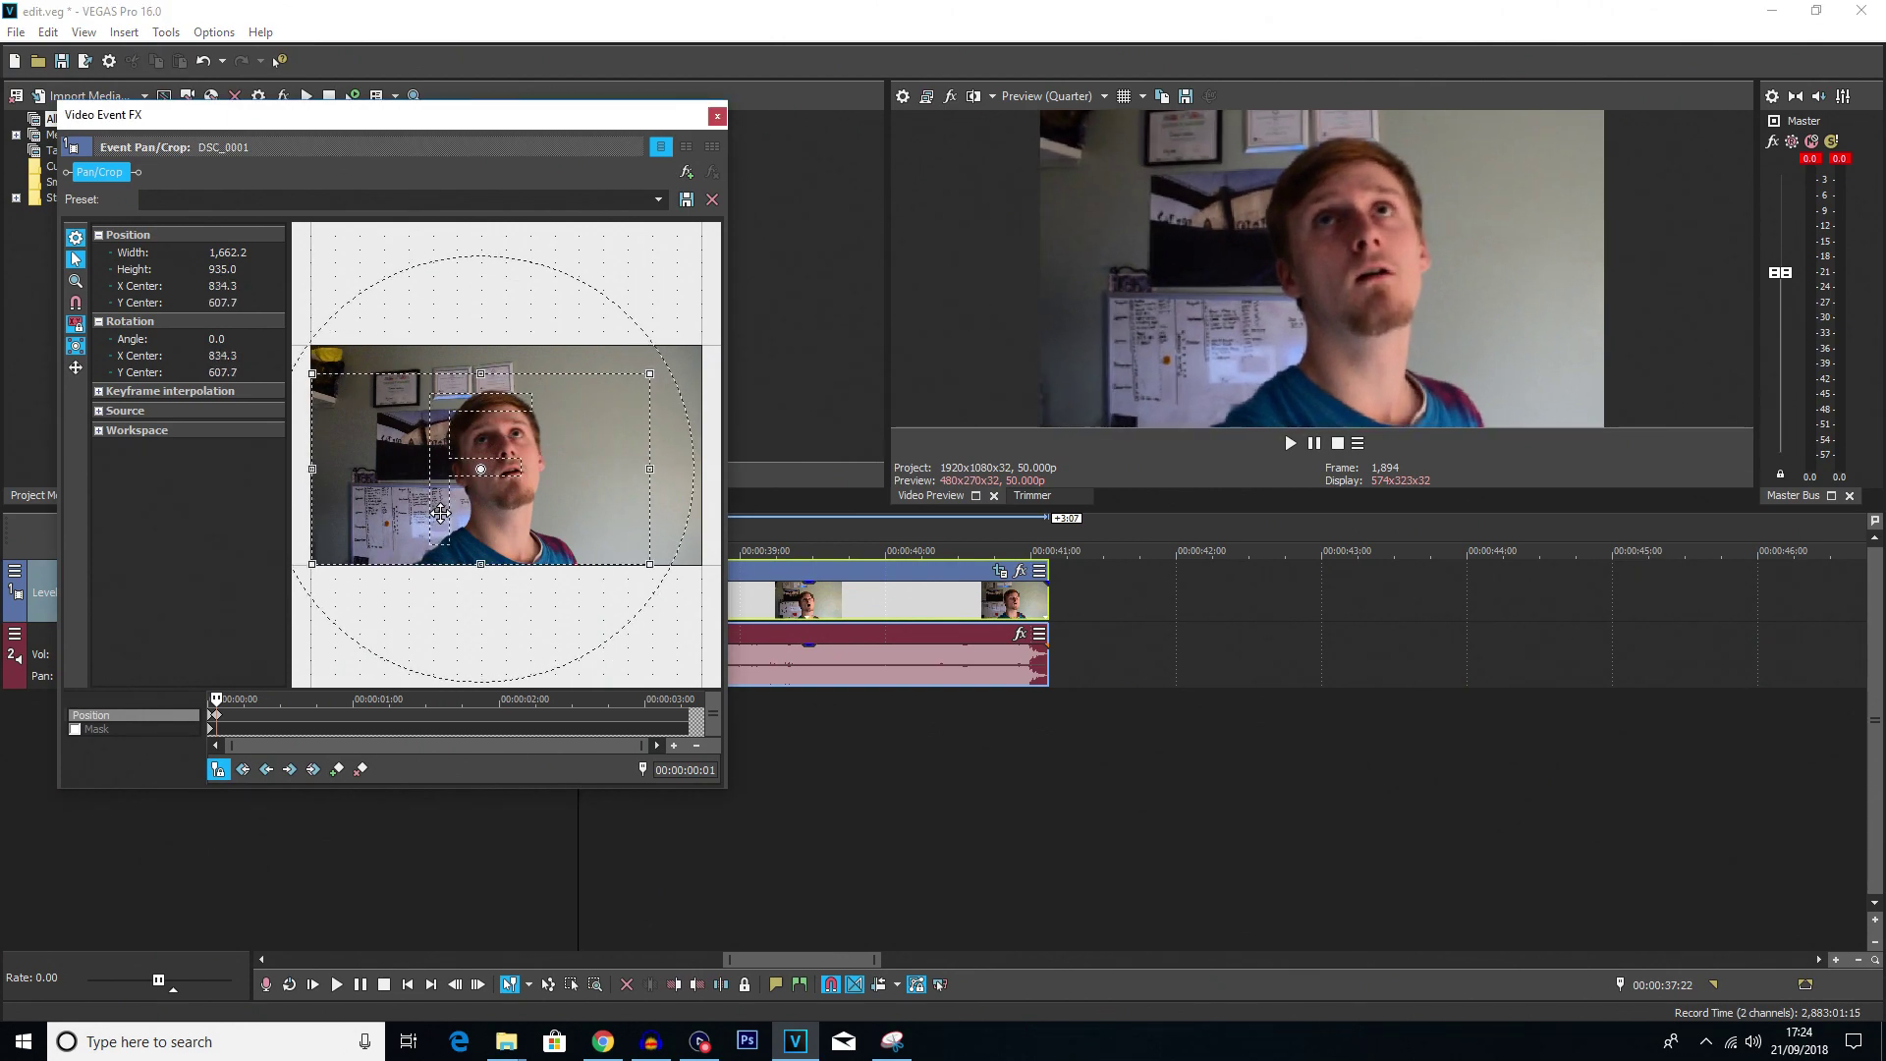
Add position keyframes at 00:00:00:03, :04 and :06 with the crop frame centred at about 1,037/569, 926/472 and 1,057/497
drag(216, 699, 225, 698)
drag(492, 450, 533, 441)
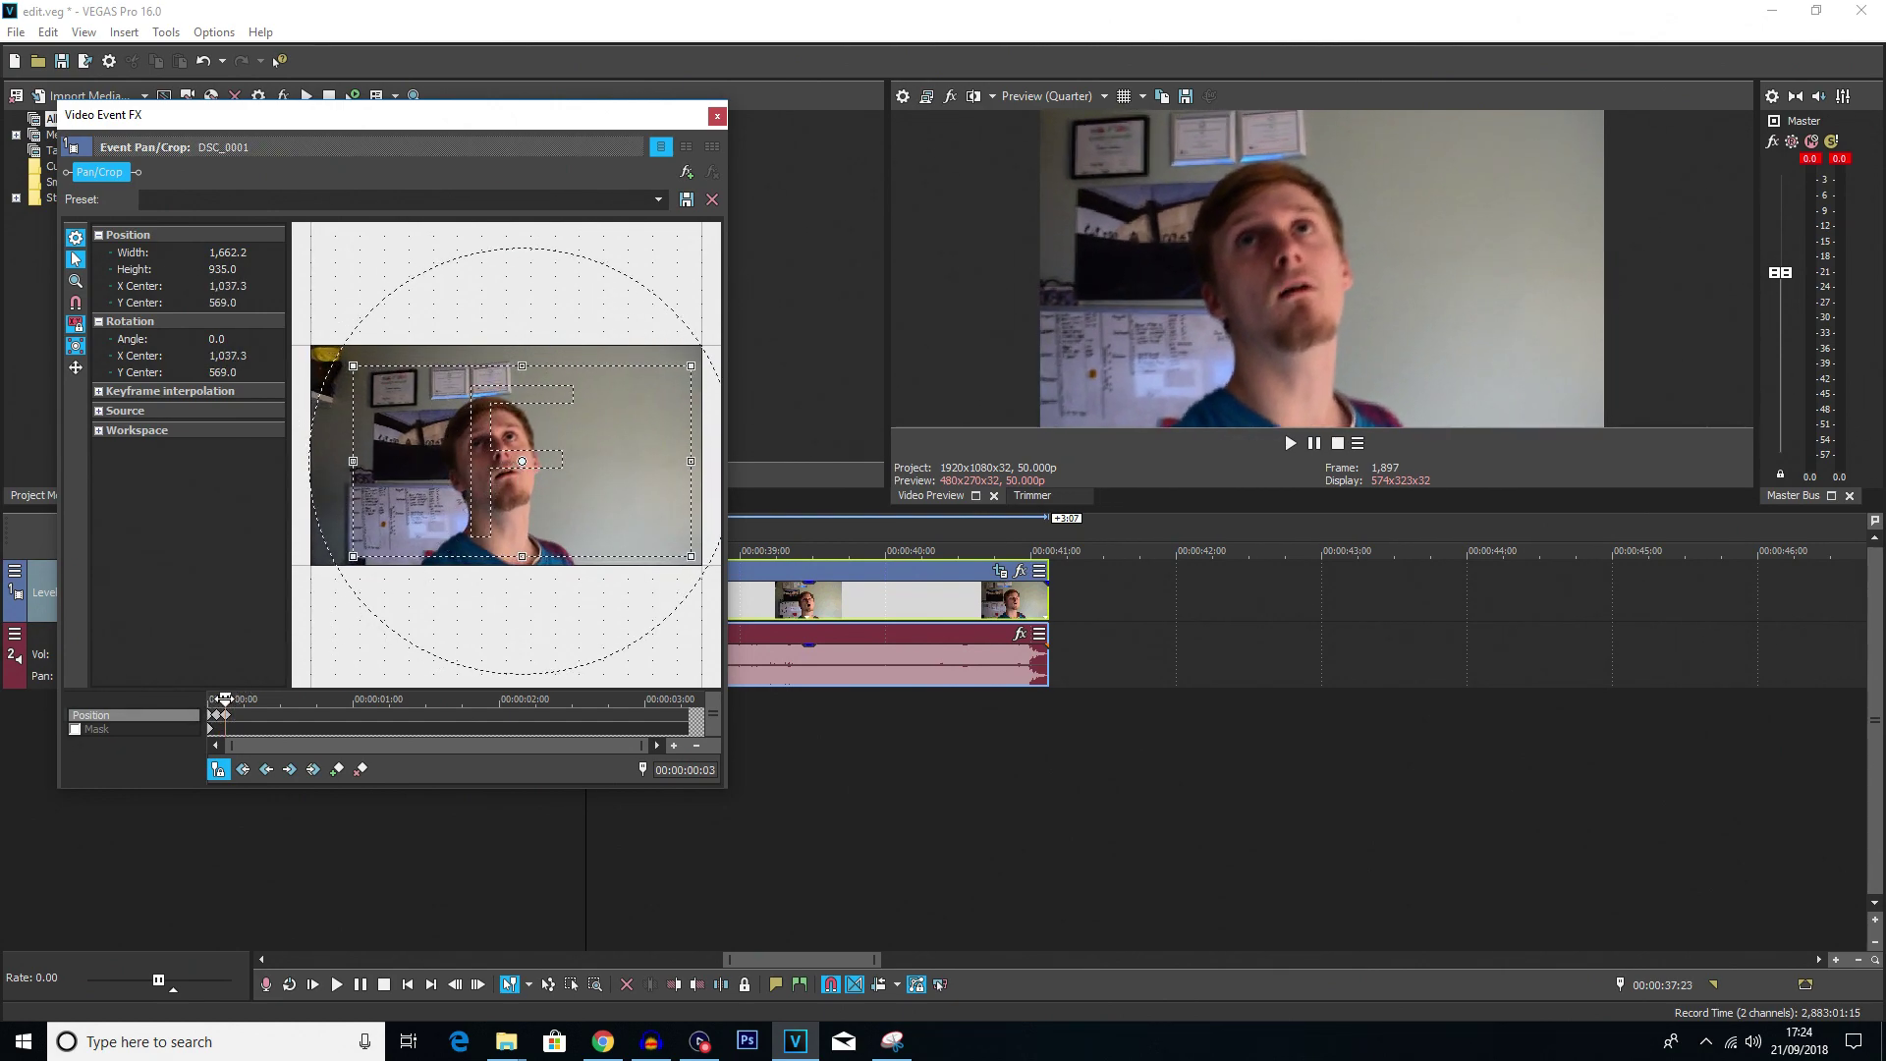
drag(225, 698, 234, 698)
drag(421, 519, 398, 499)
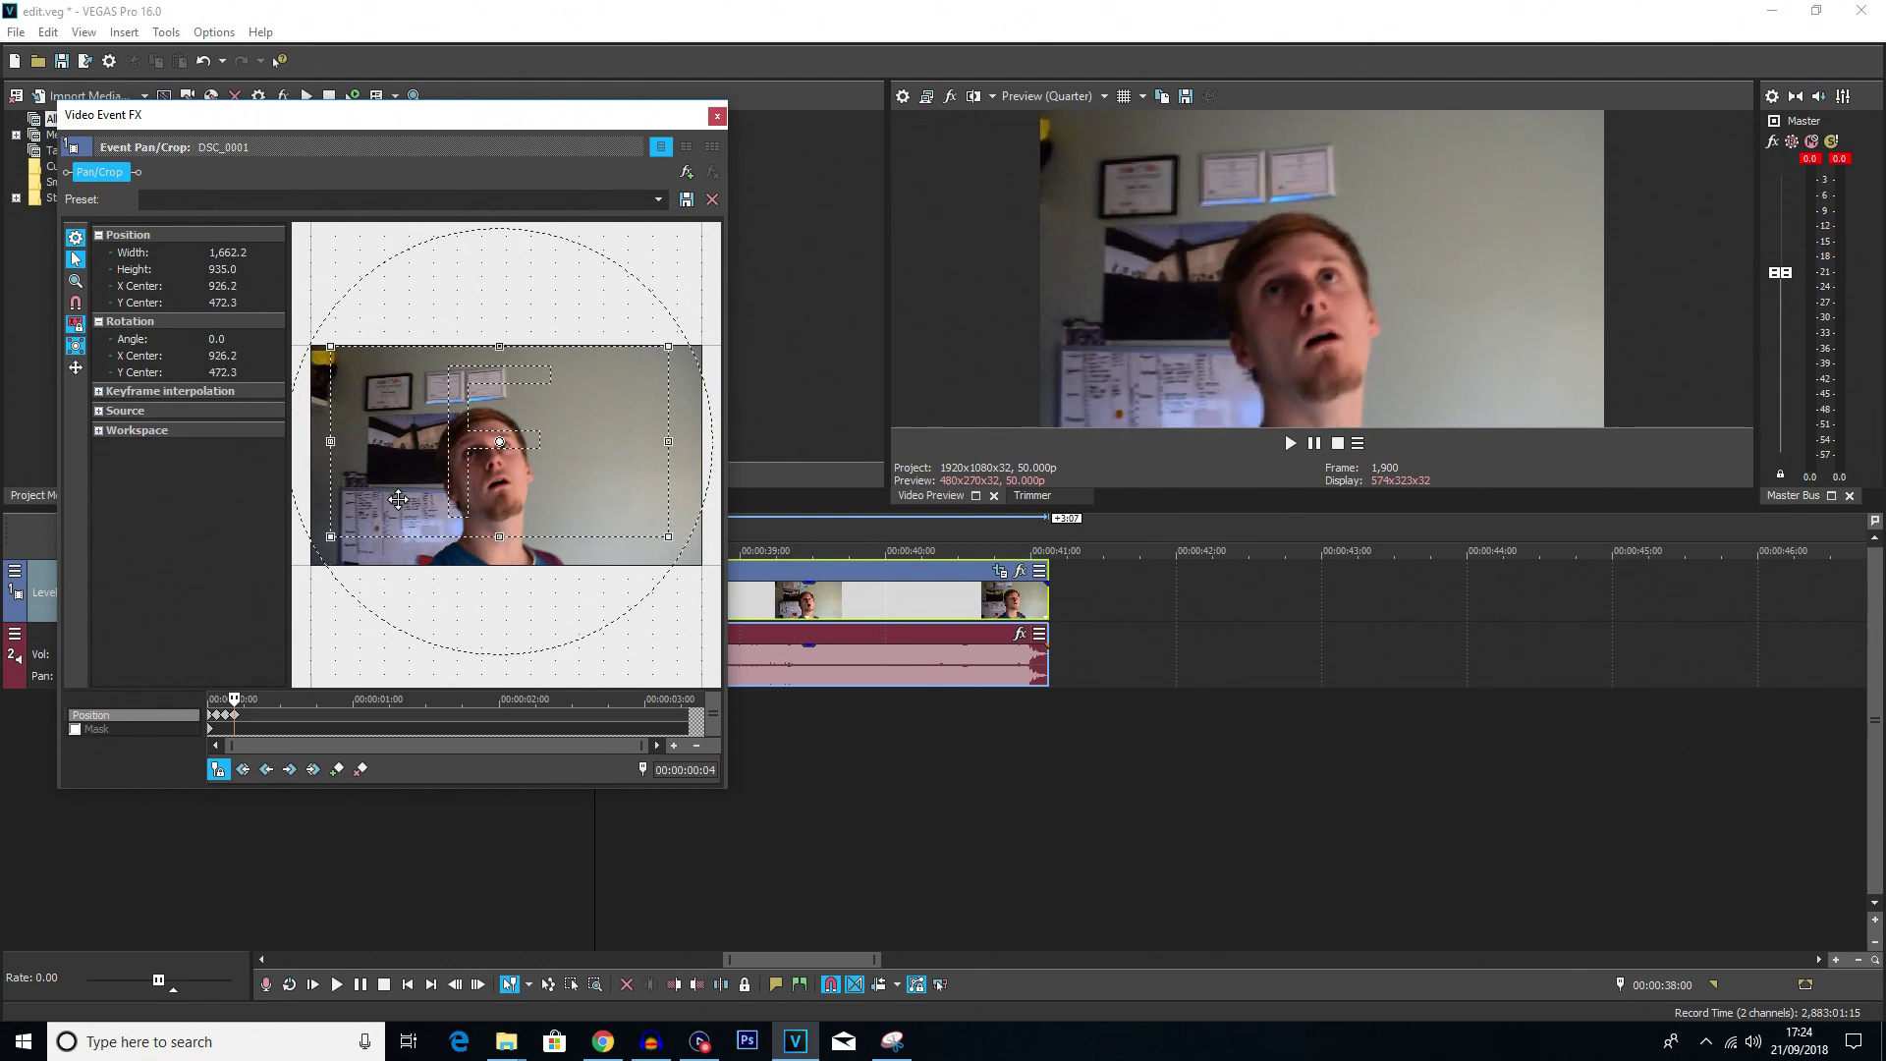
drag(234, 698, 242, 698)
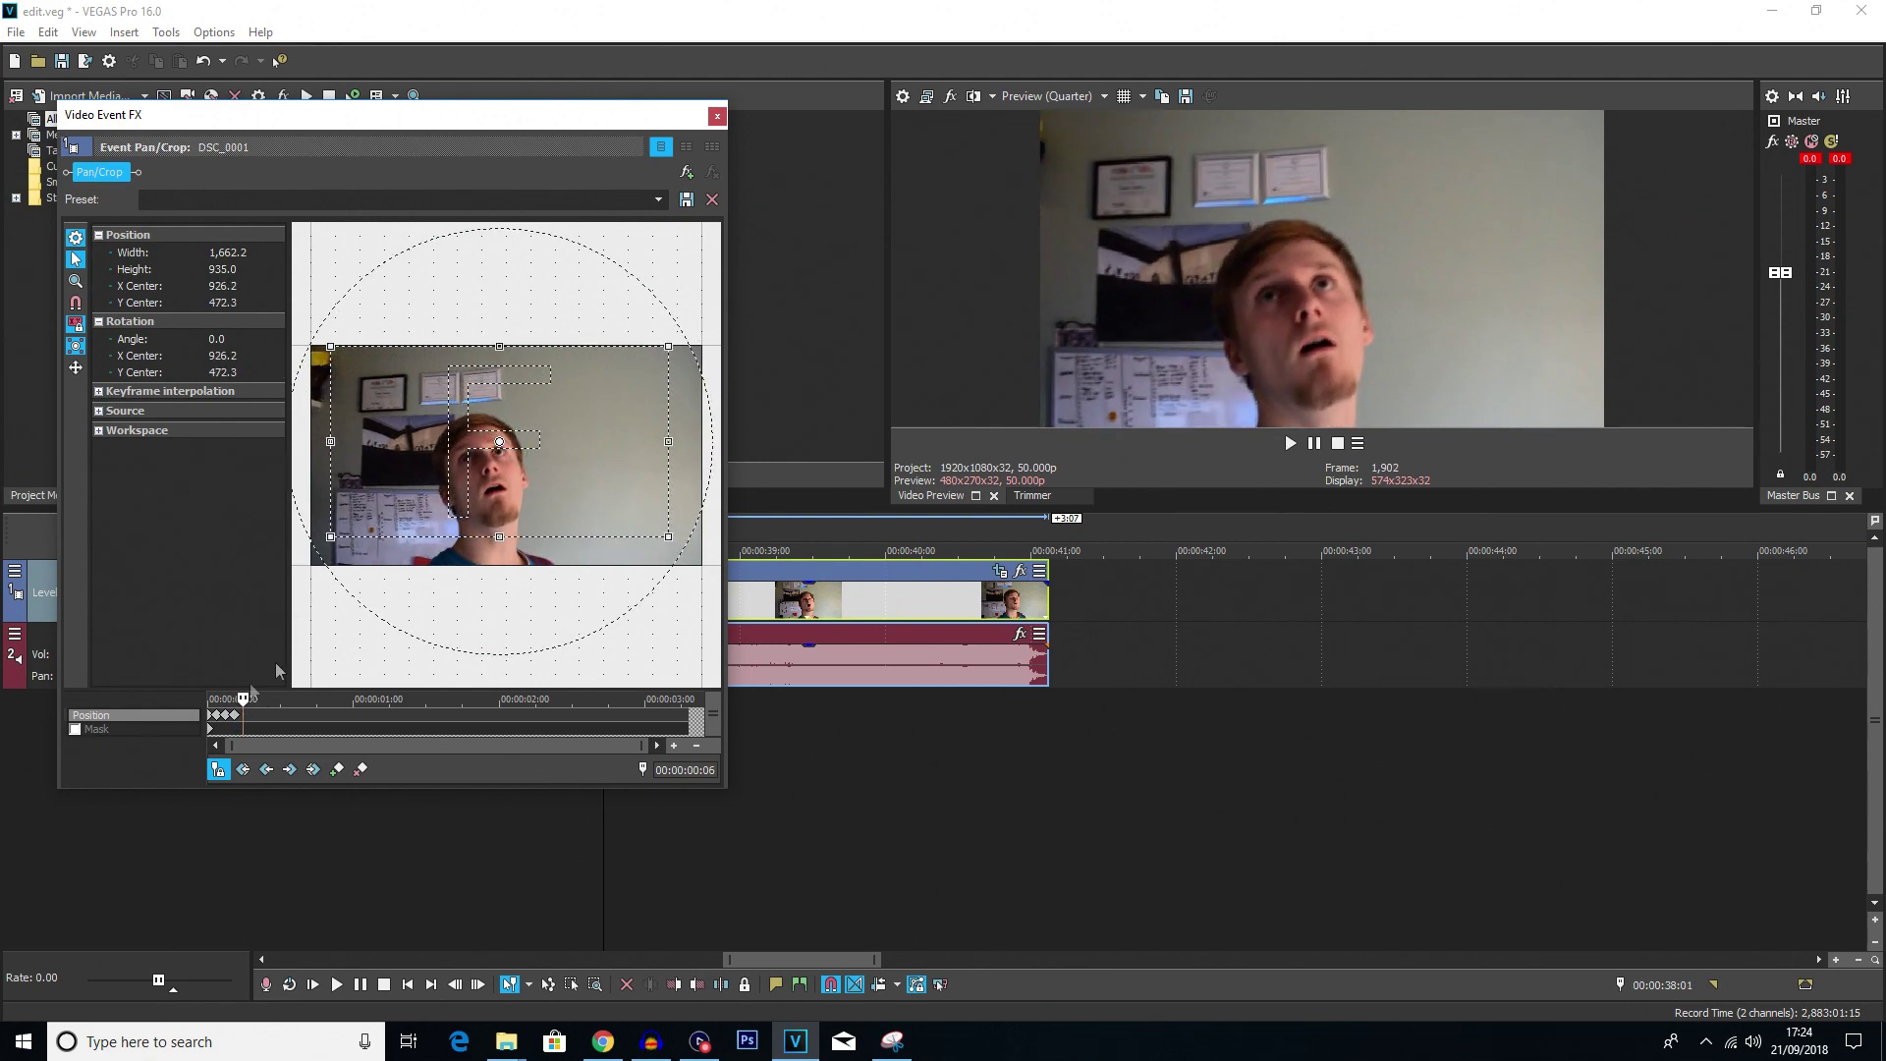
drag(455, 473, 481, 479)
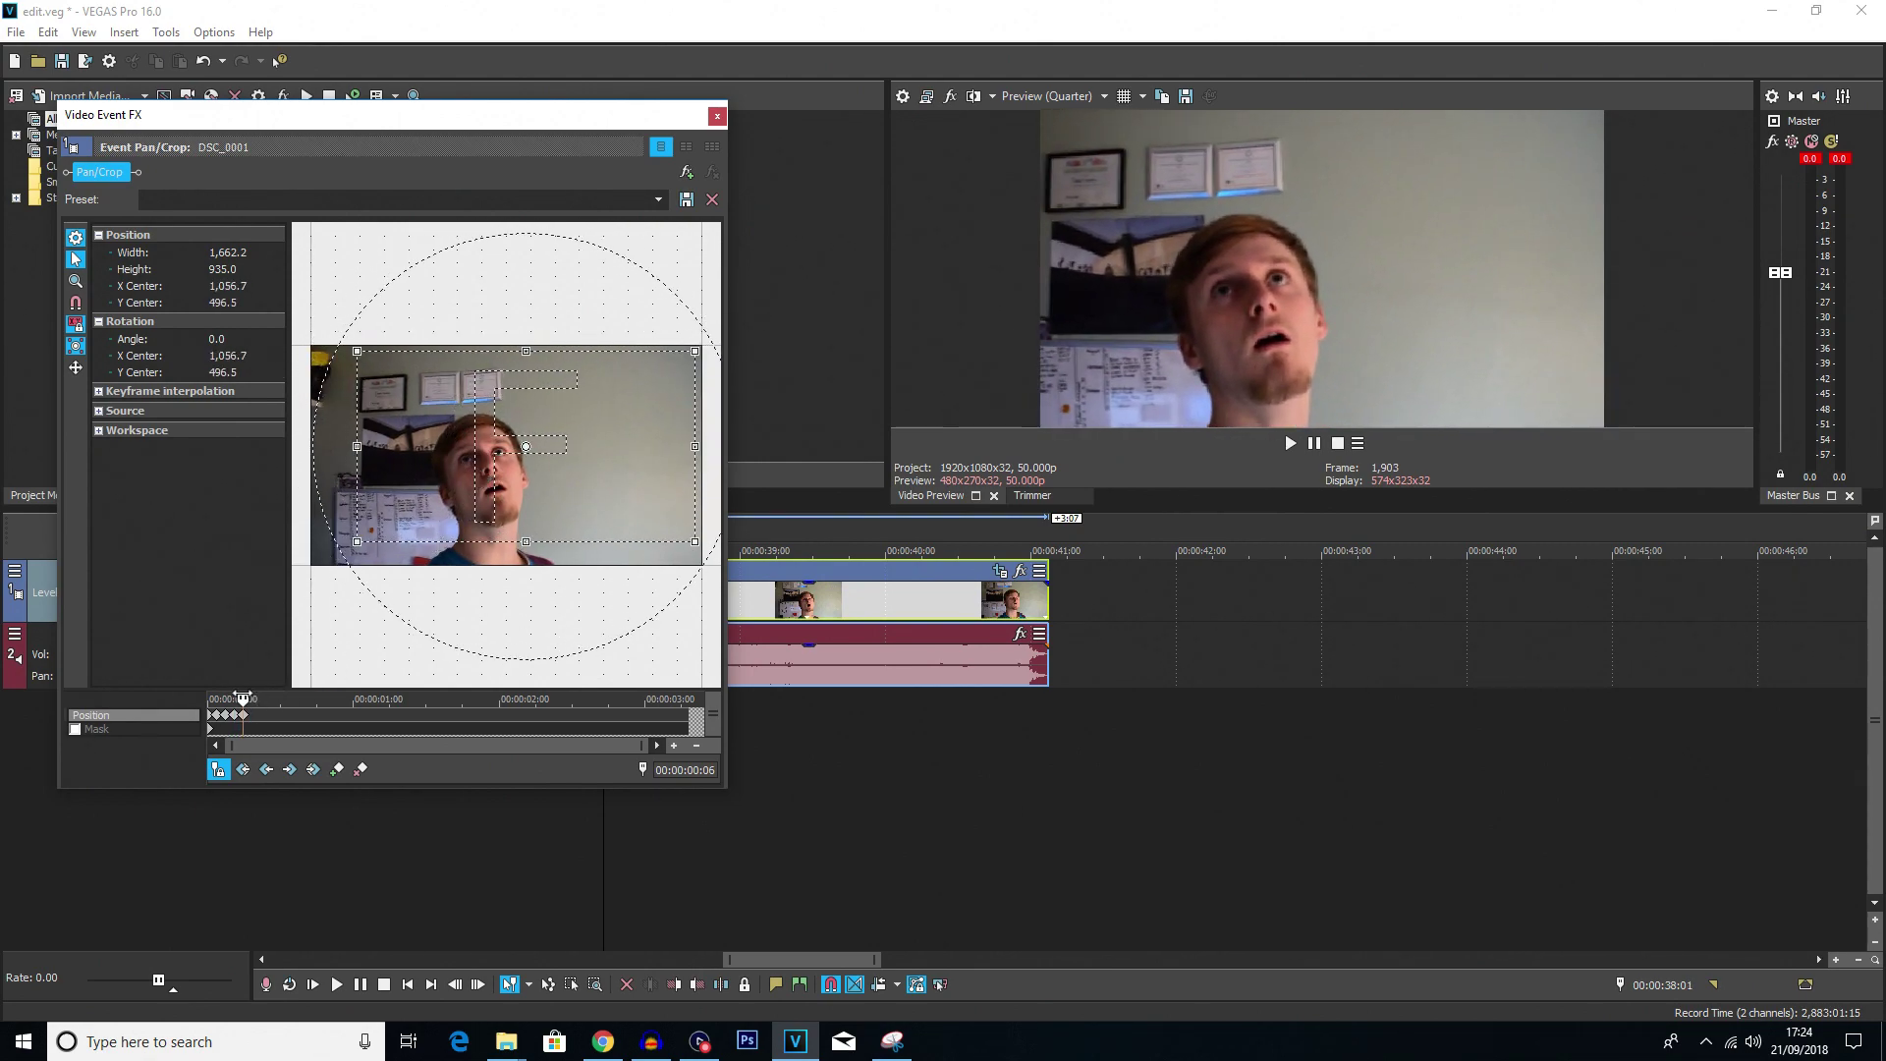
Add further shifted position keyframes up to 00:00:00:09, the last centred at about X 849, Y 472
drag(244, 698, 251, 698)
drag(518, 443, 416, 487)
click(259, 698)
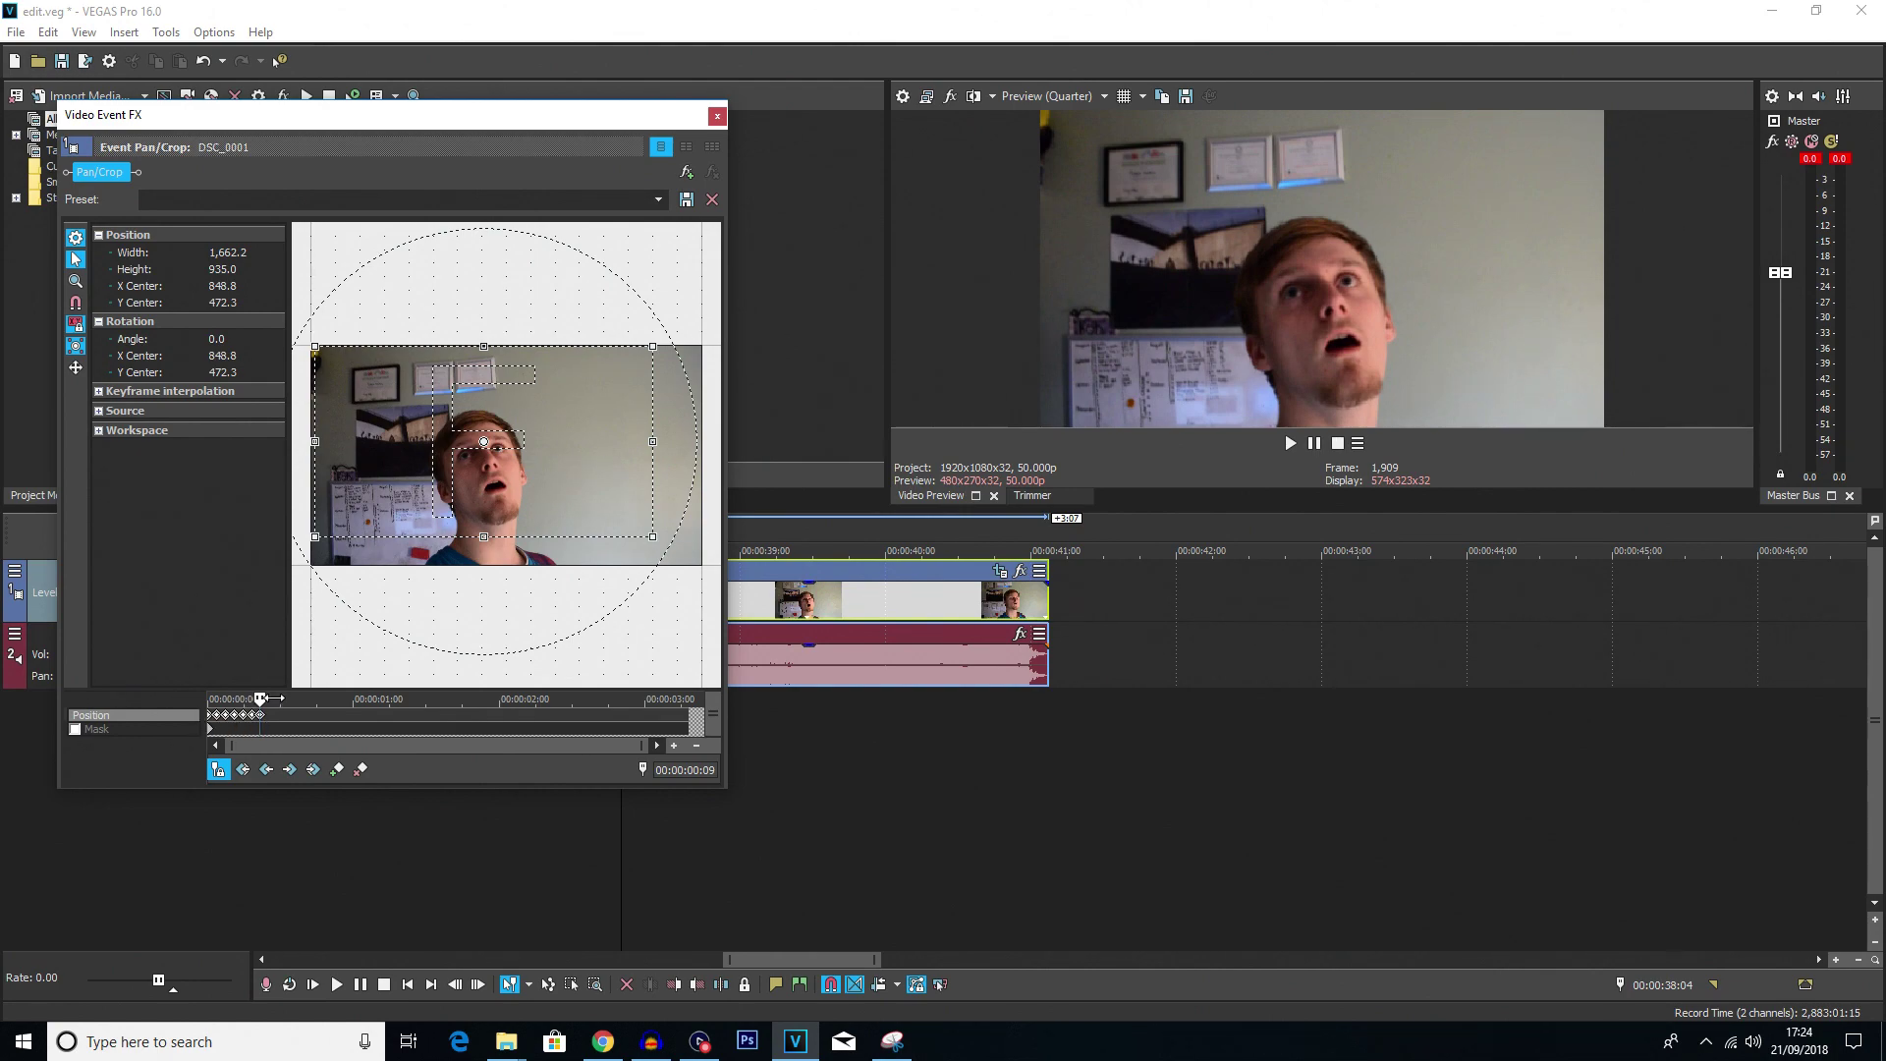
Copy the run of shifted position keyframes and paste it at 00:00:00:10 and 00:00:00:21
key(Right)
key(Right)
key(Right)
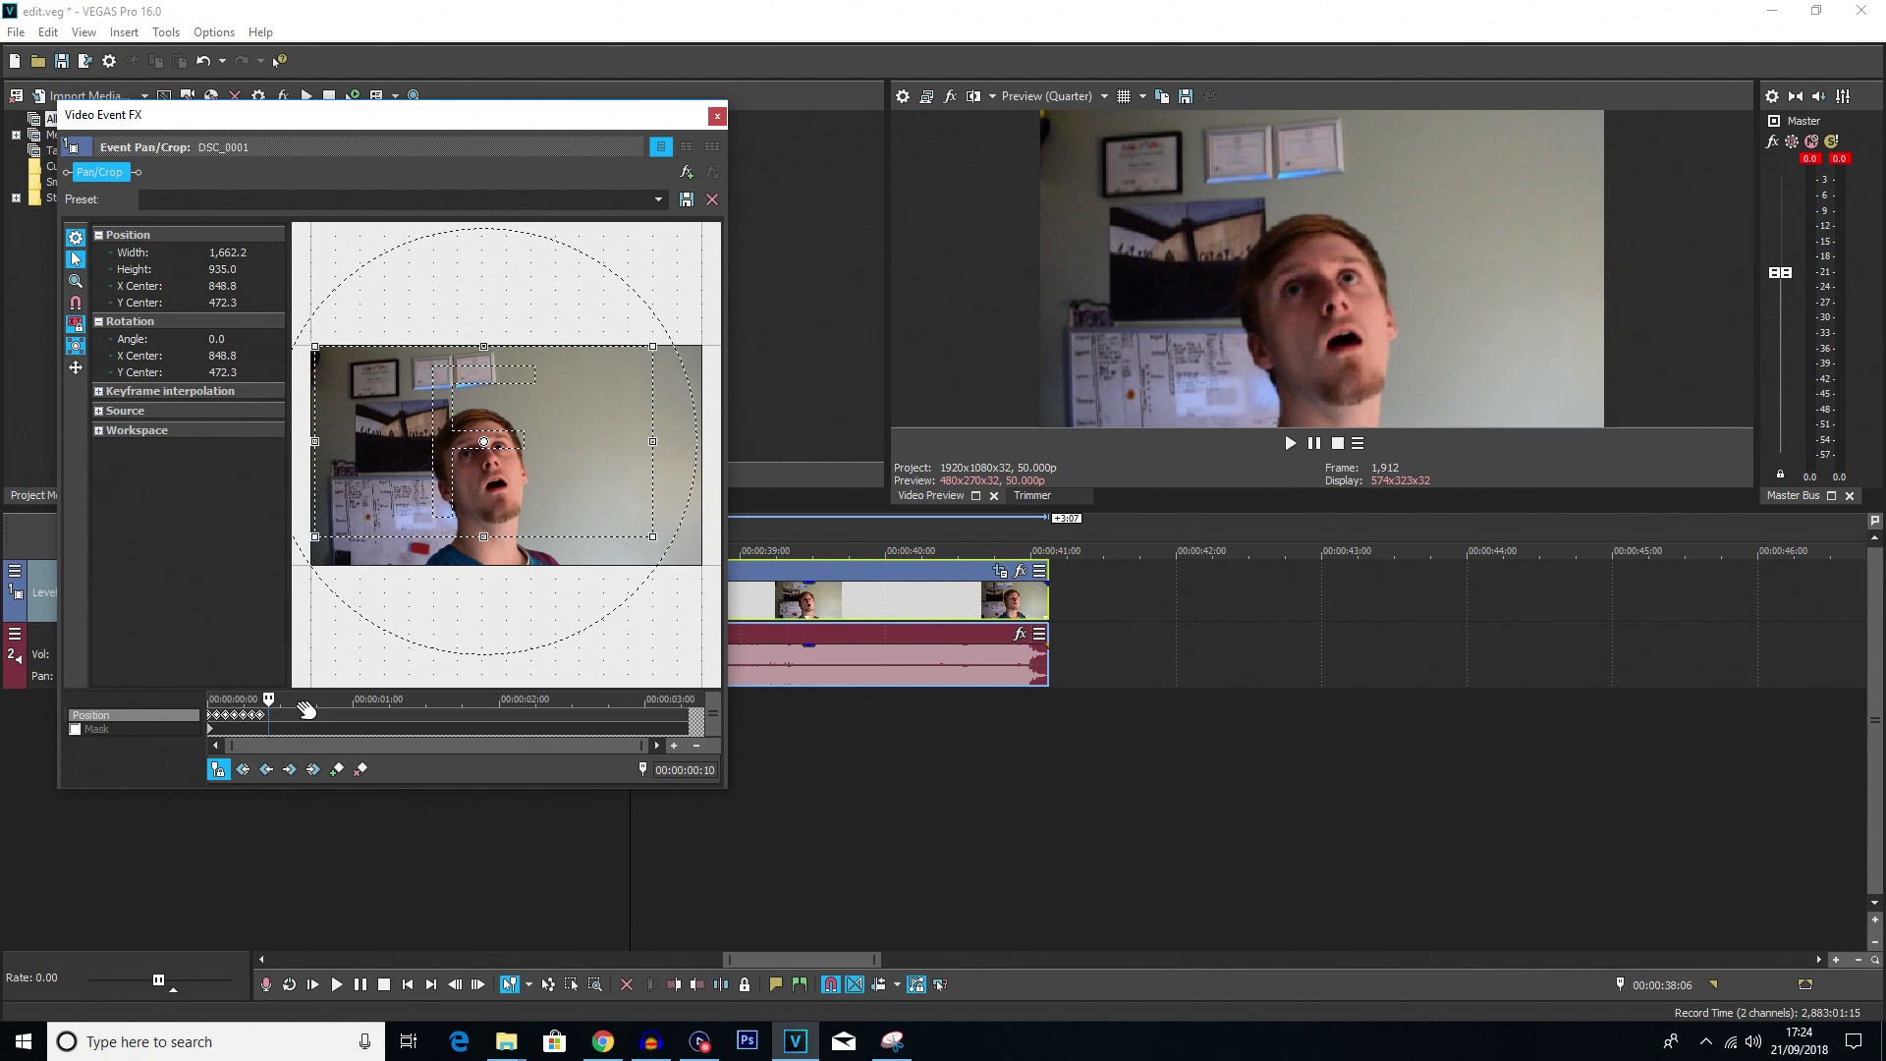
key(ctrl+v)
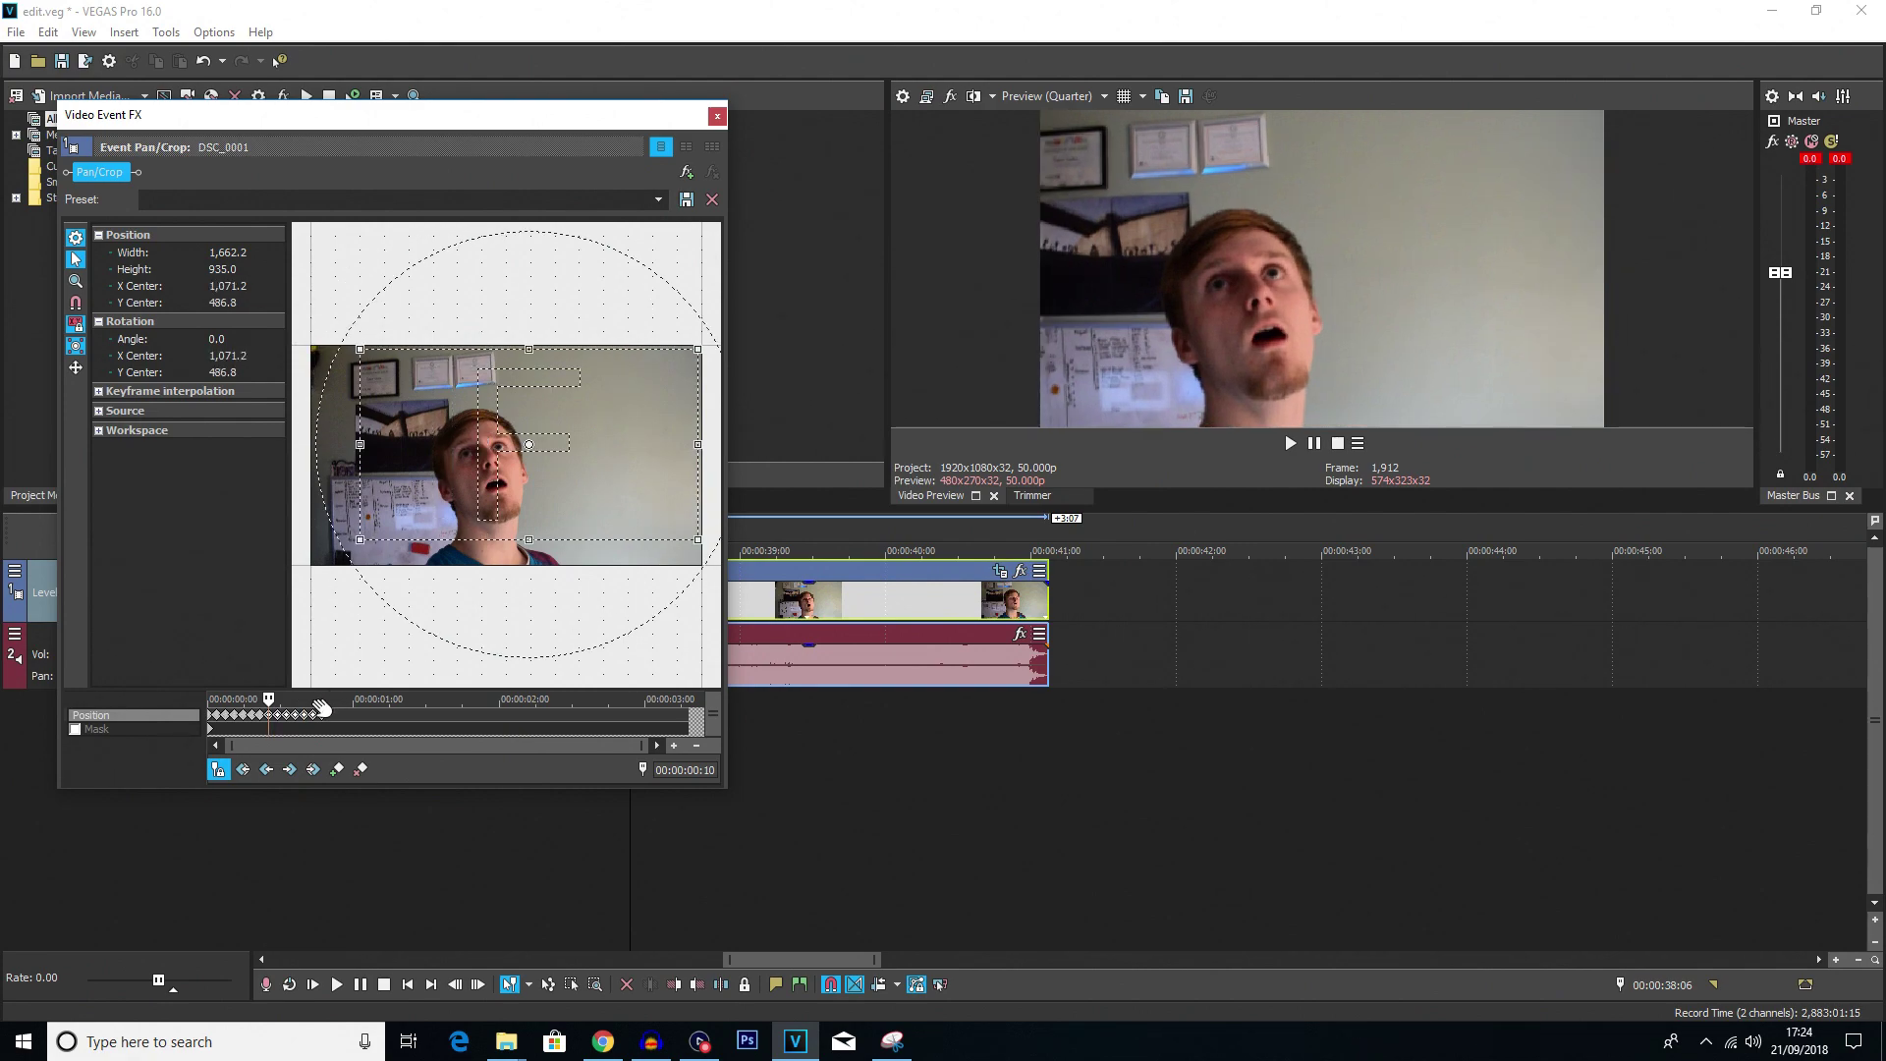
click(321, 715)
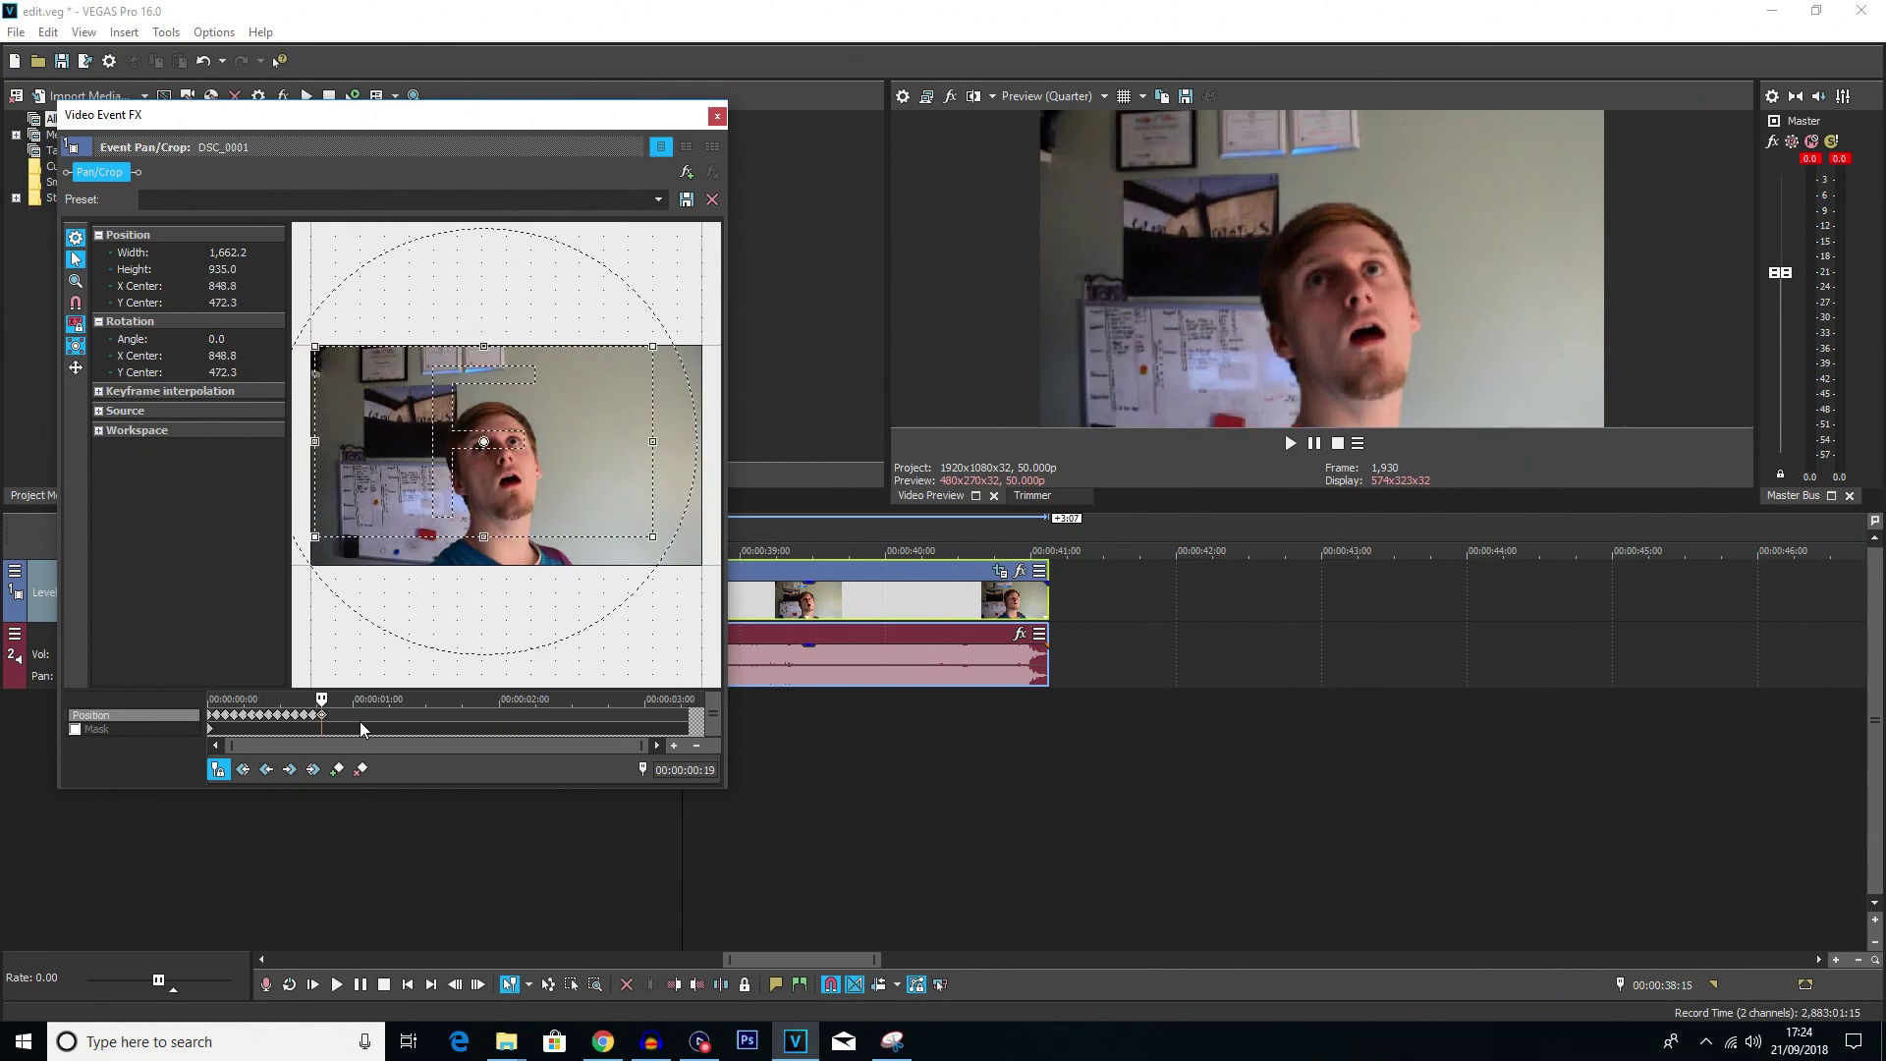
key(ctrl+v)
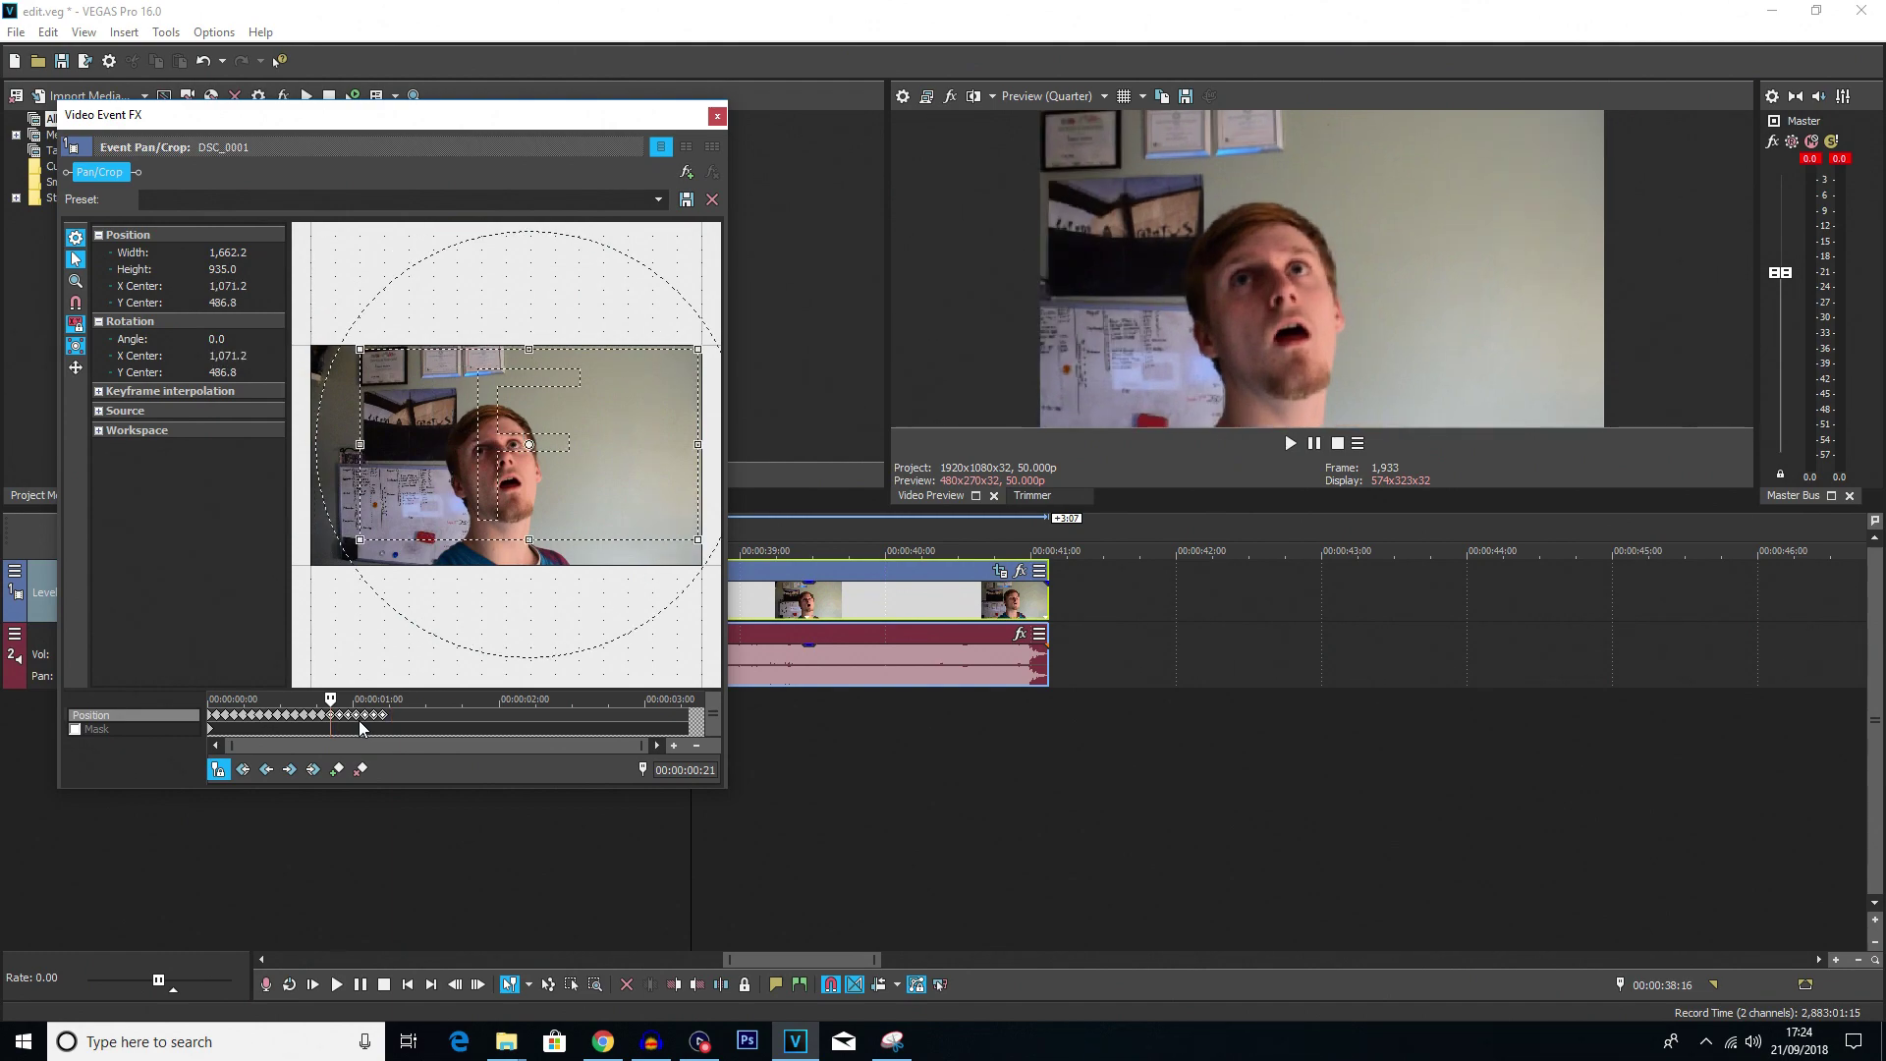
Paste the copied run of position keyframes back to back from 00:00:01:06 to the end of the event, and close the Pan/Crop window
click(382, 716)
key(Right)
key(Right)
key(Right)
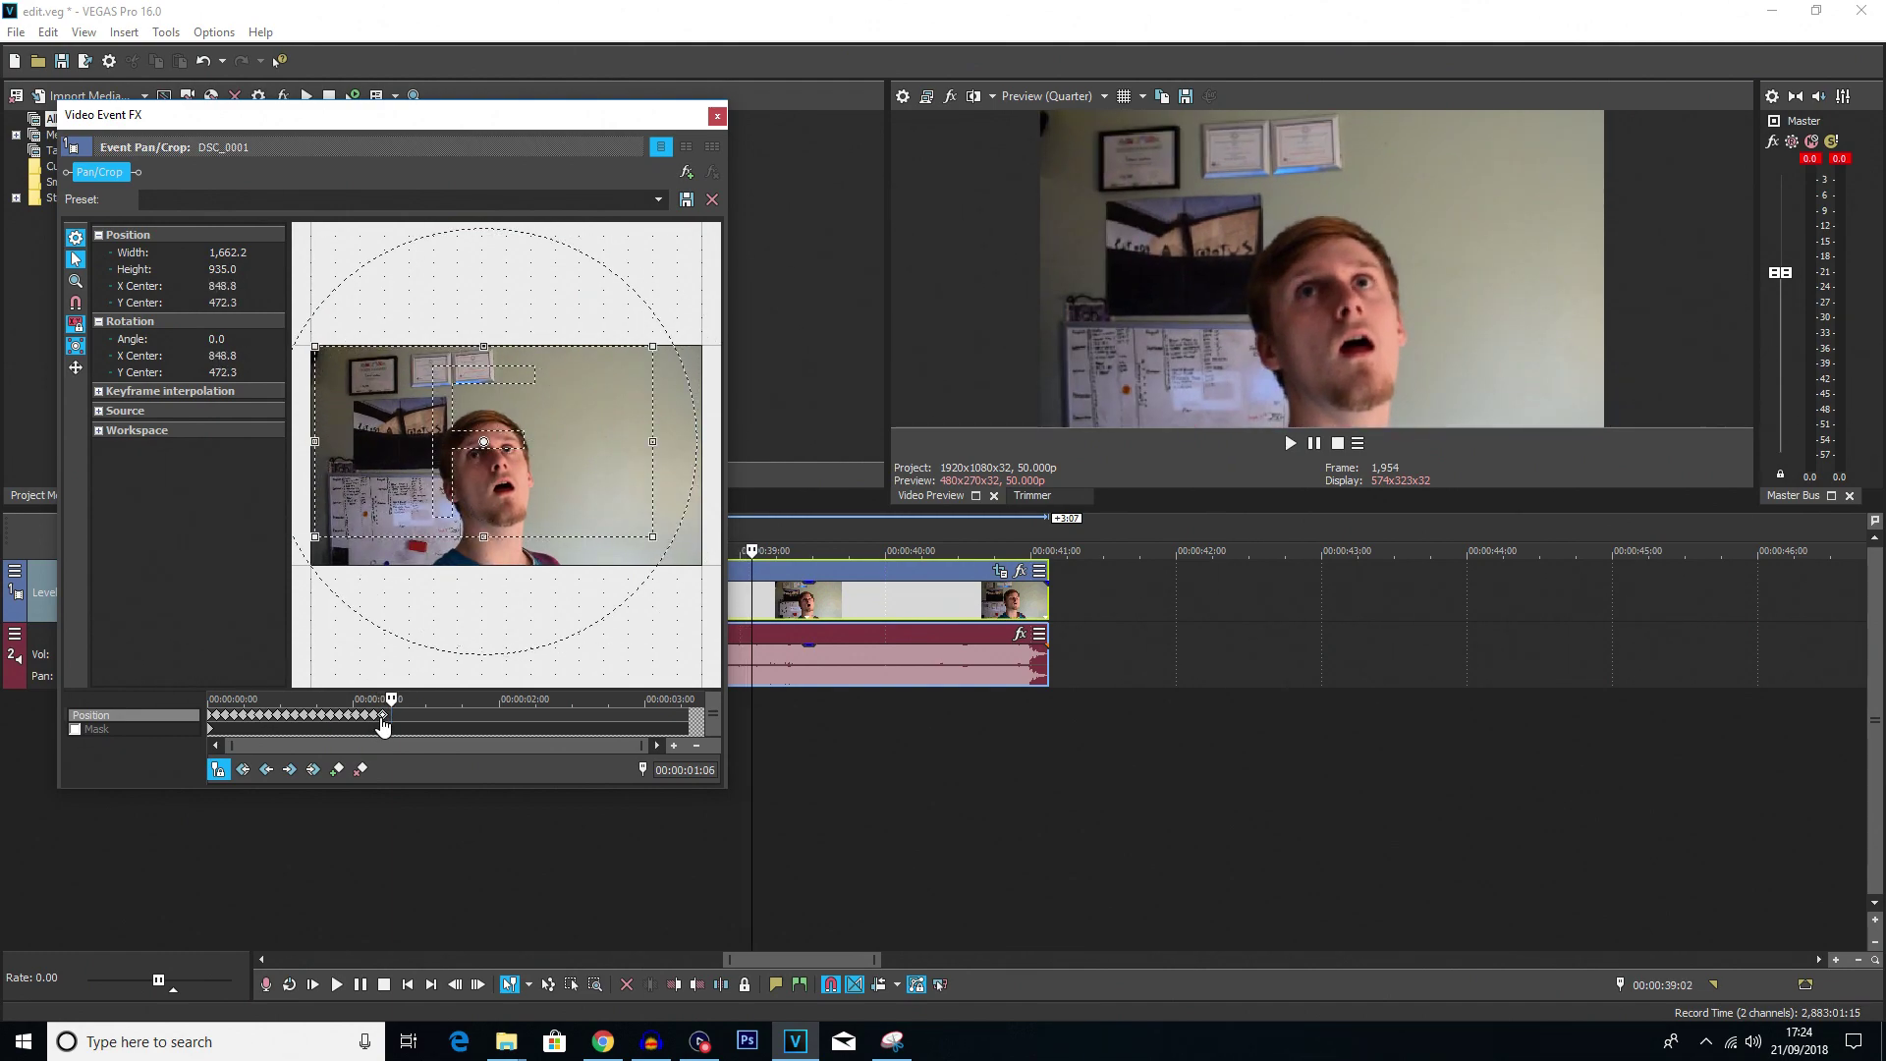
click(446, 724)
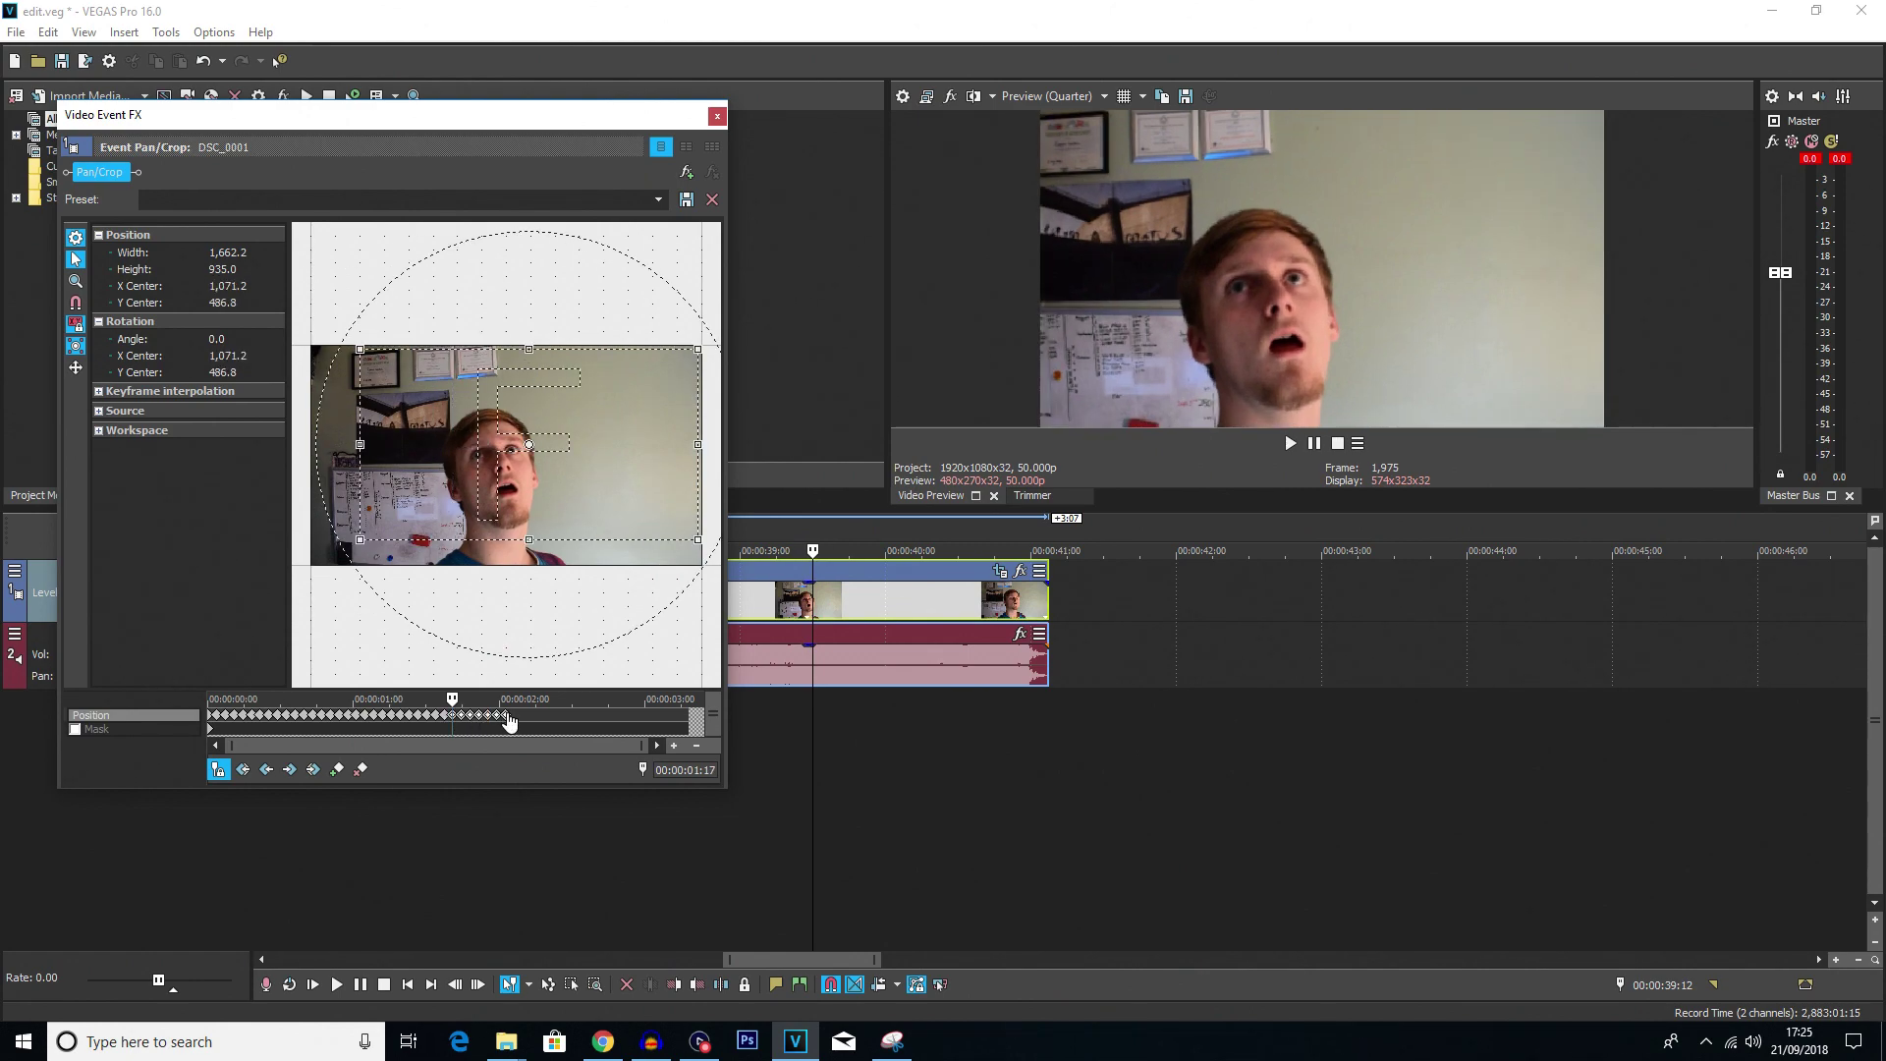
click(500, 725)
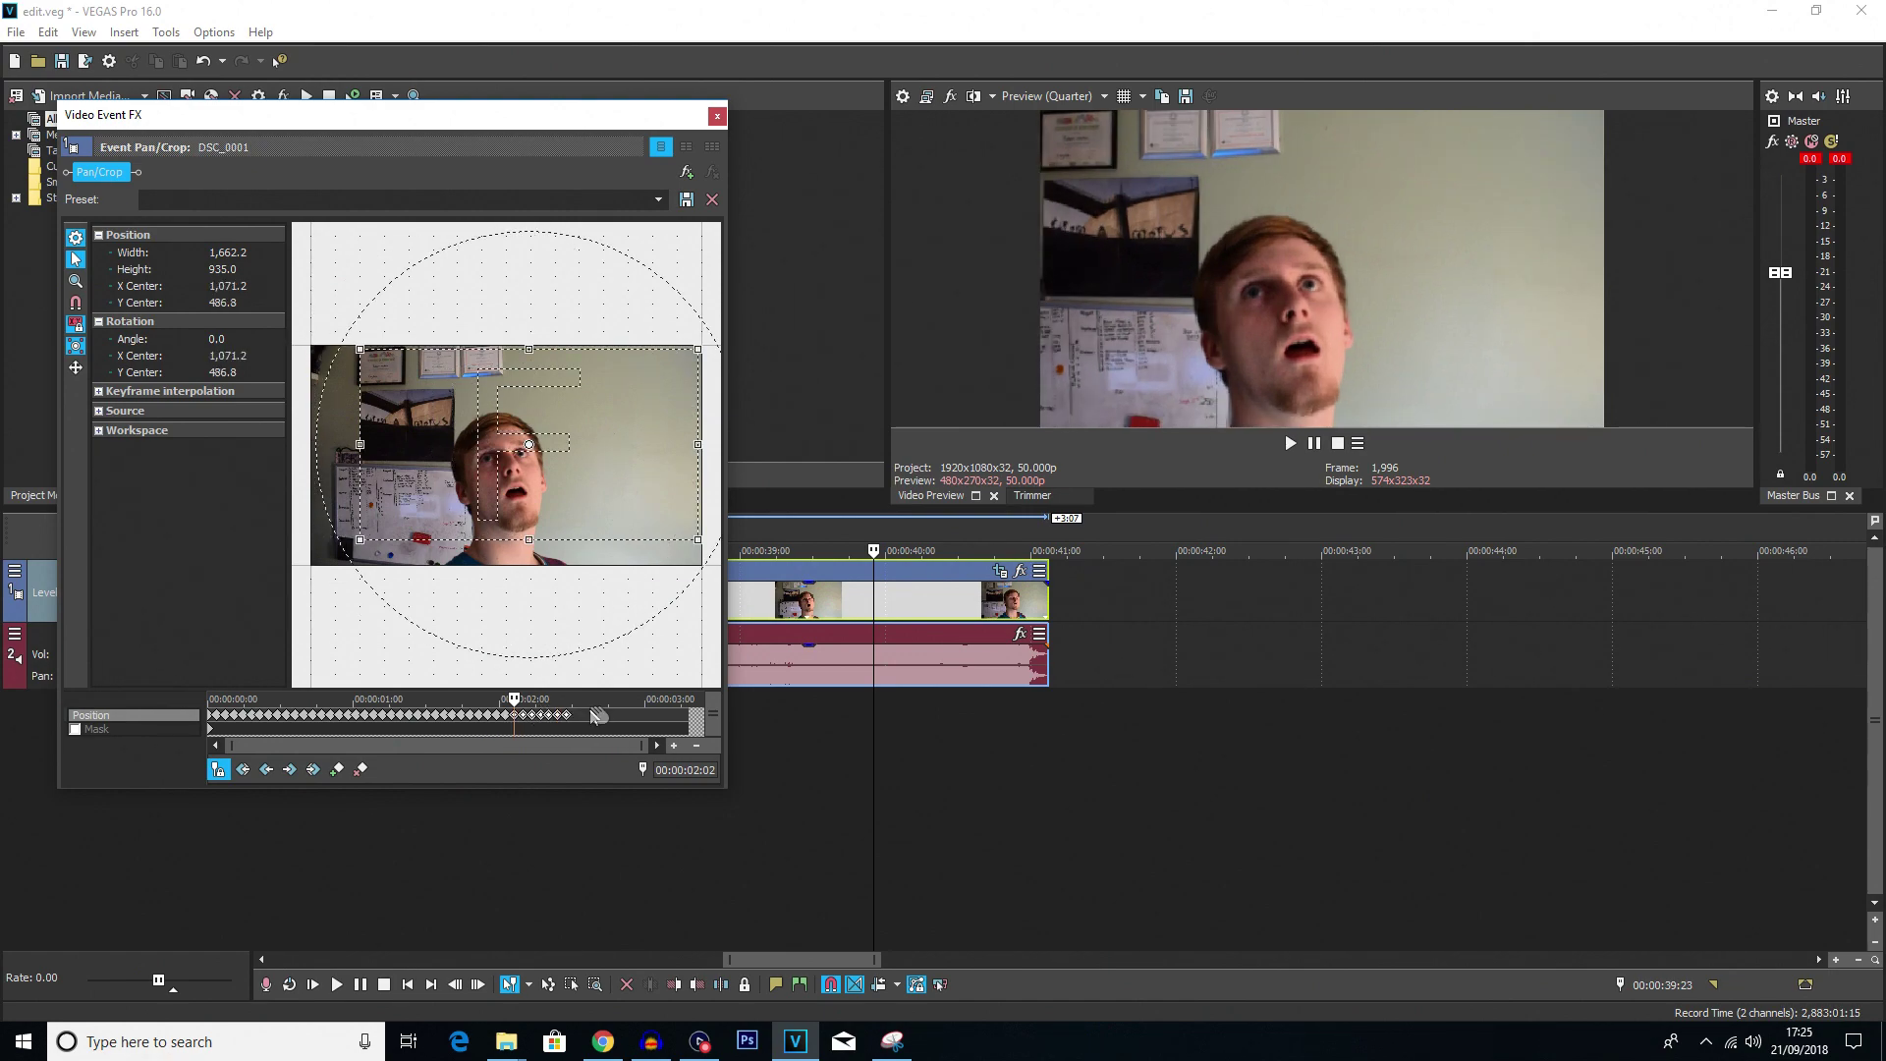
click(568, 723)
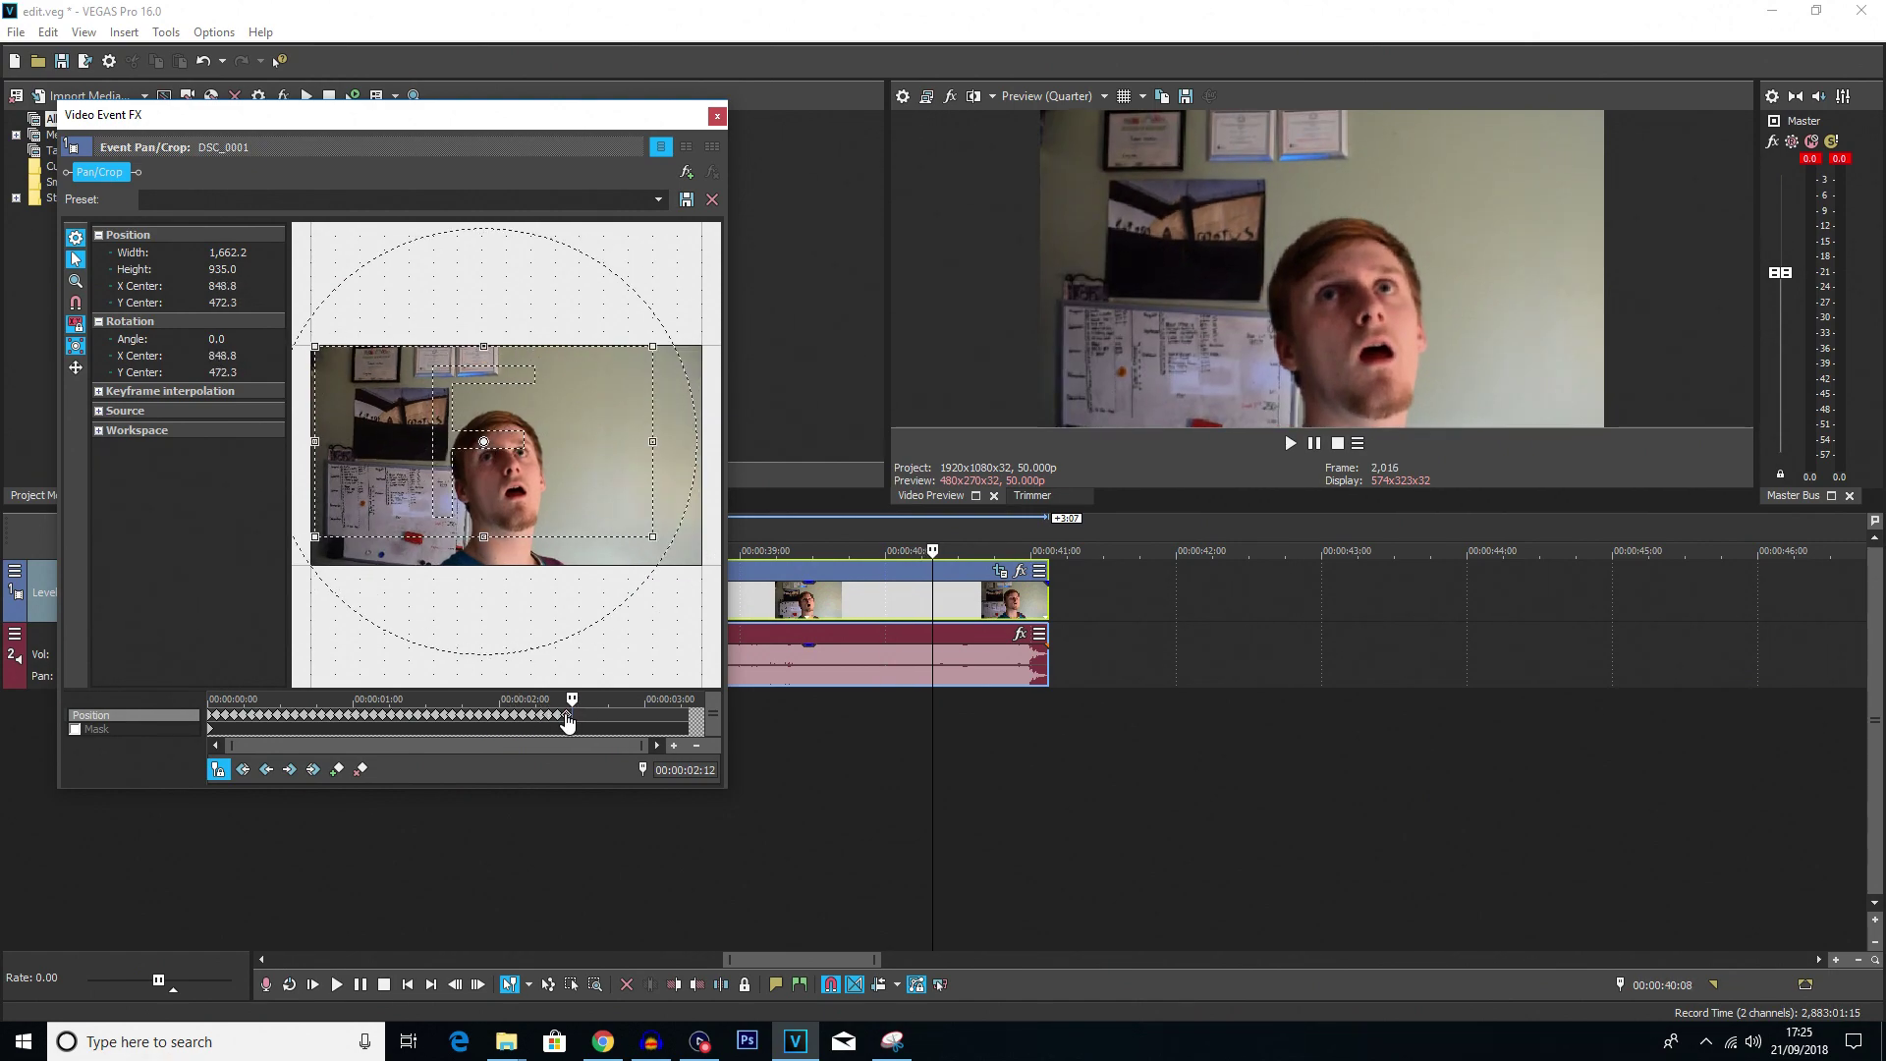
click(636, 723)
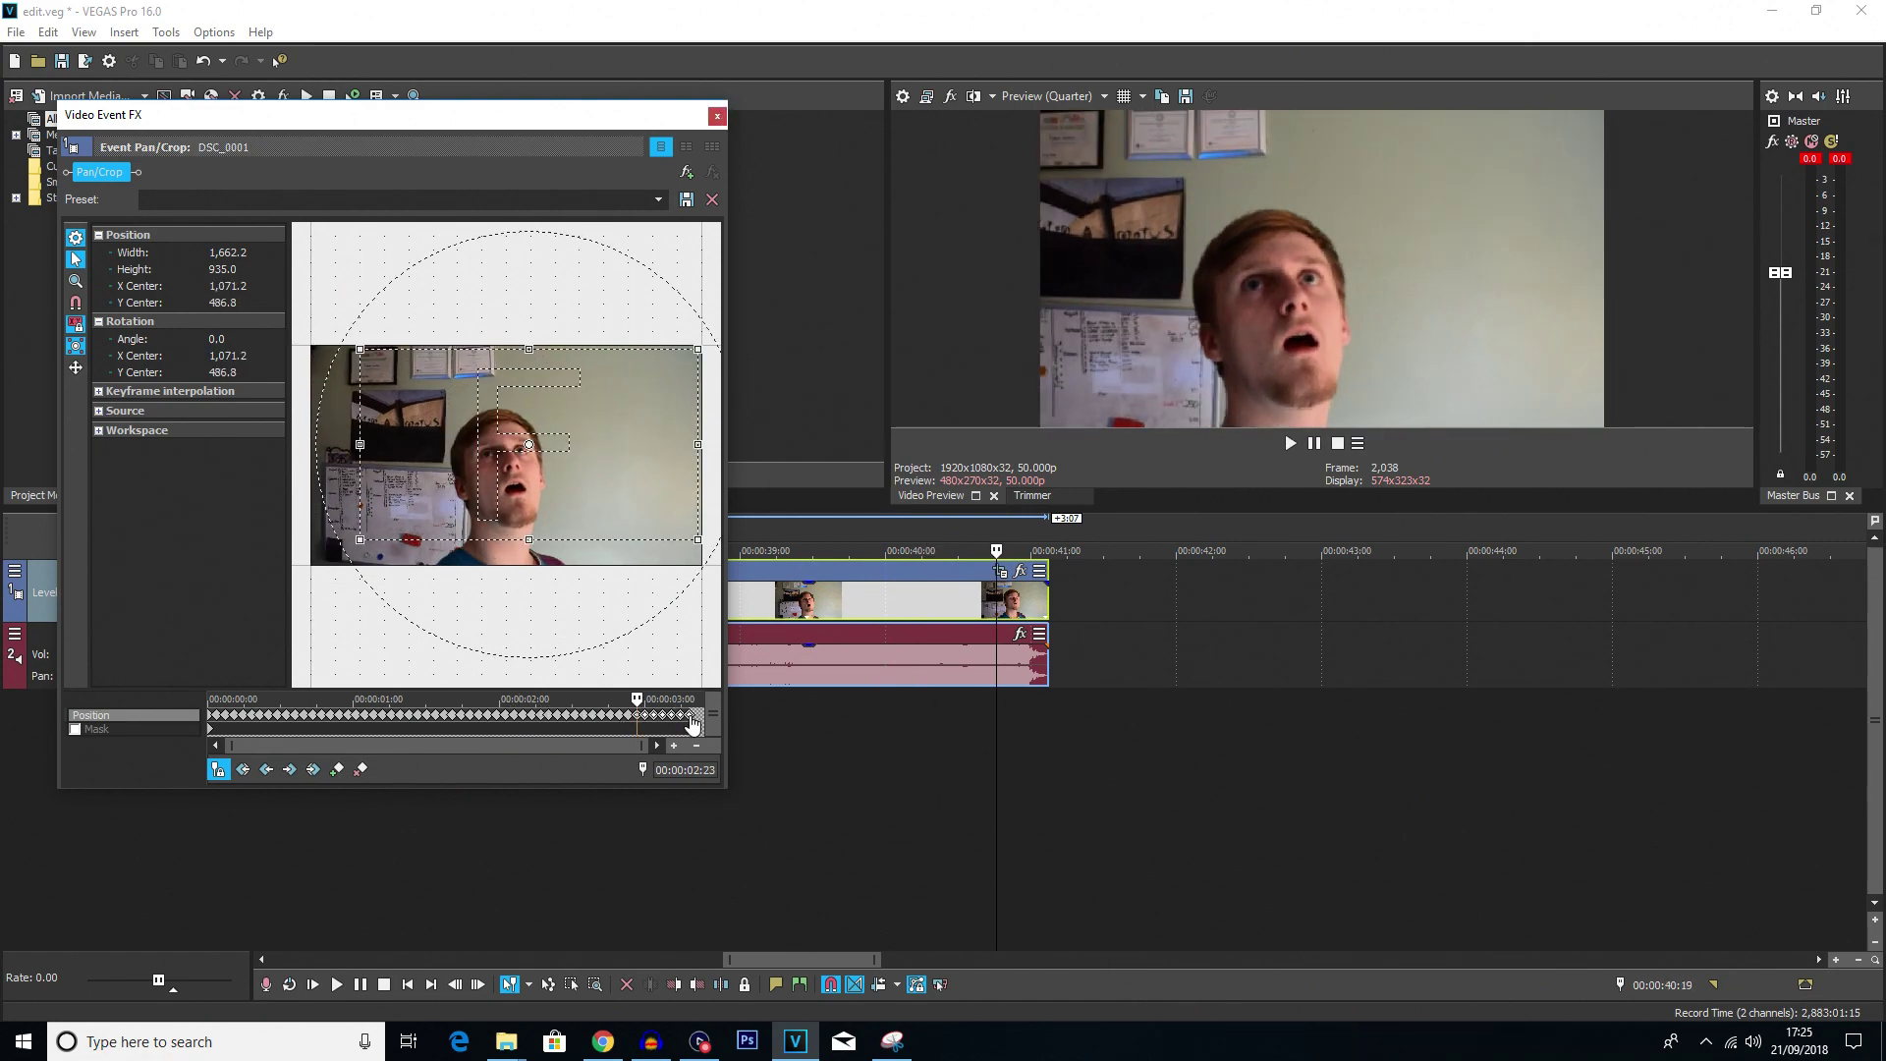
click(692, 725)
click(717, 117)
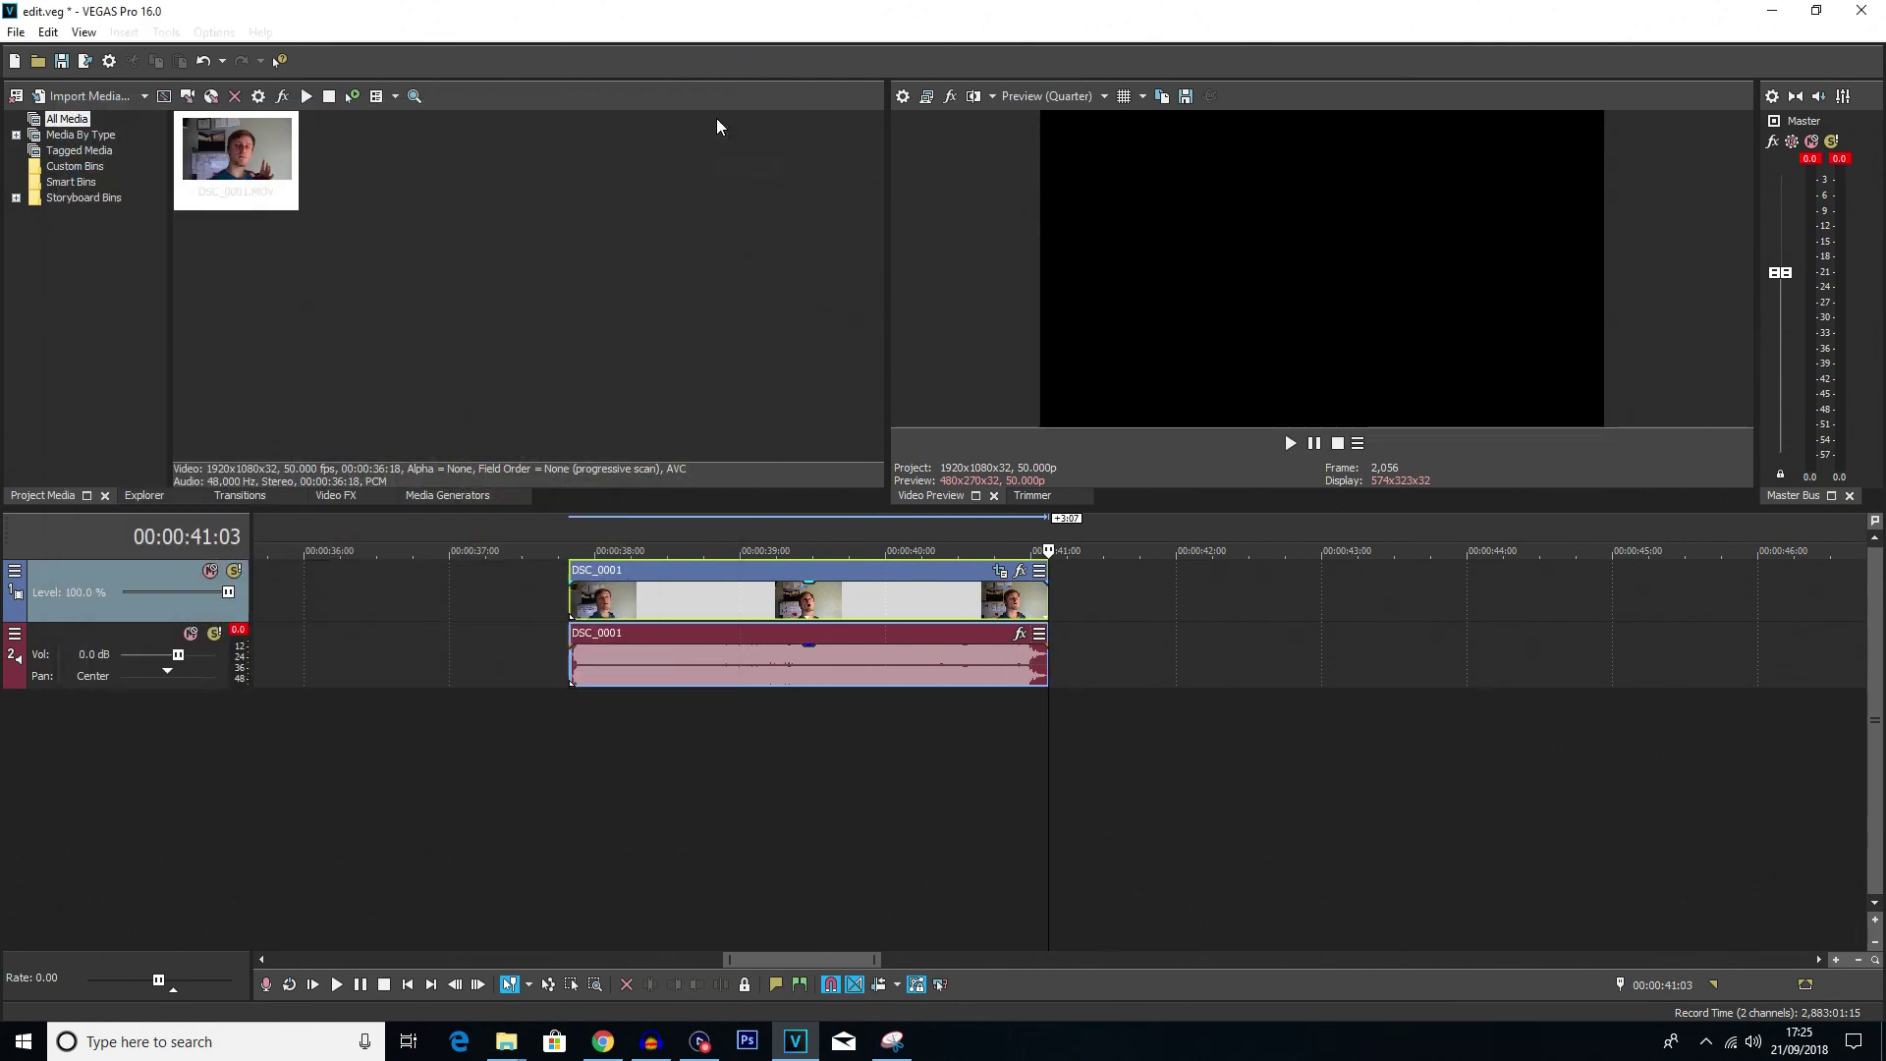
Play the isolated DSC_0001 section from its start at 00:00:37:20 to check the position-based shake
click(570, 702)
key(space)
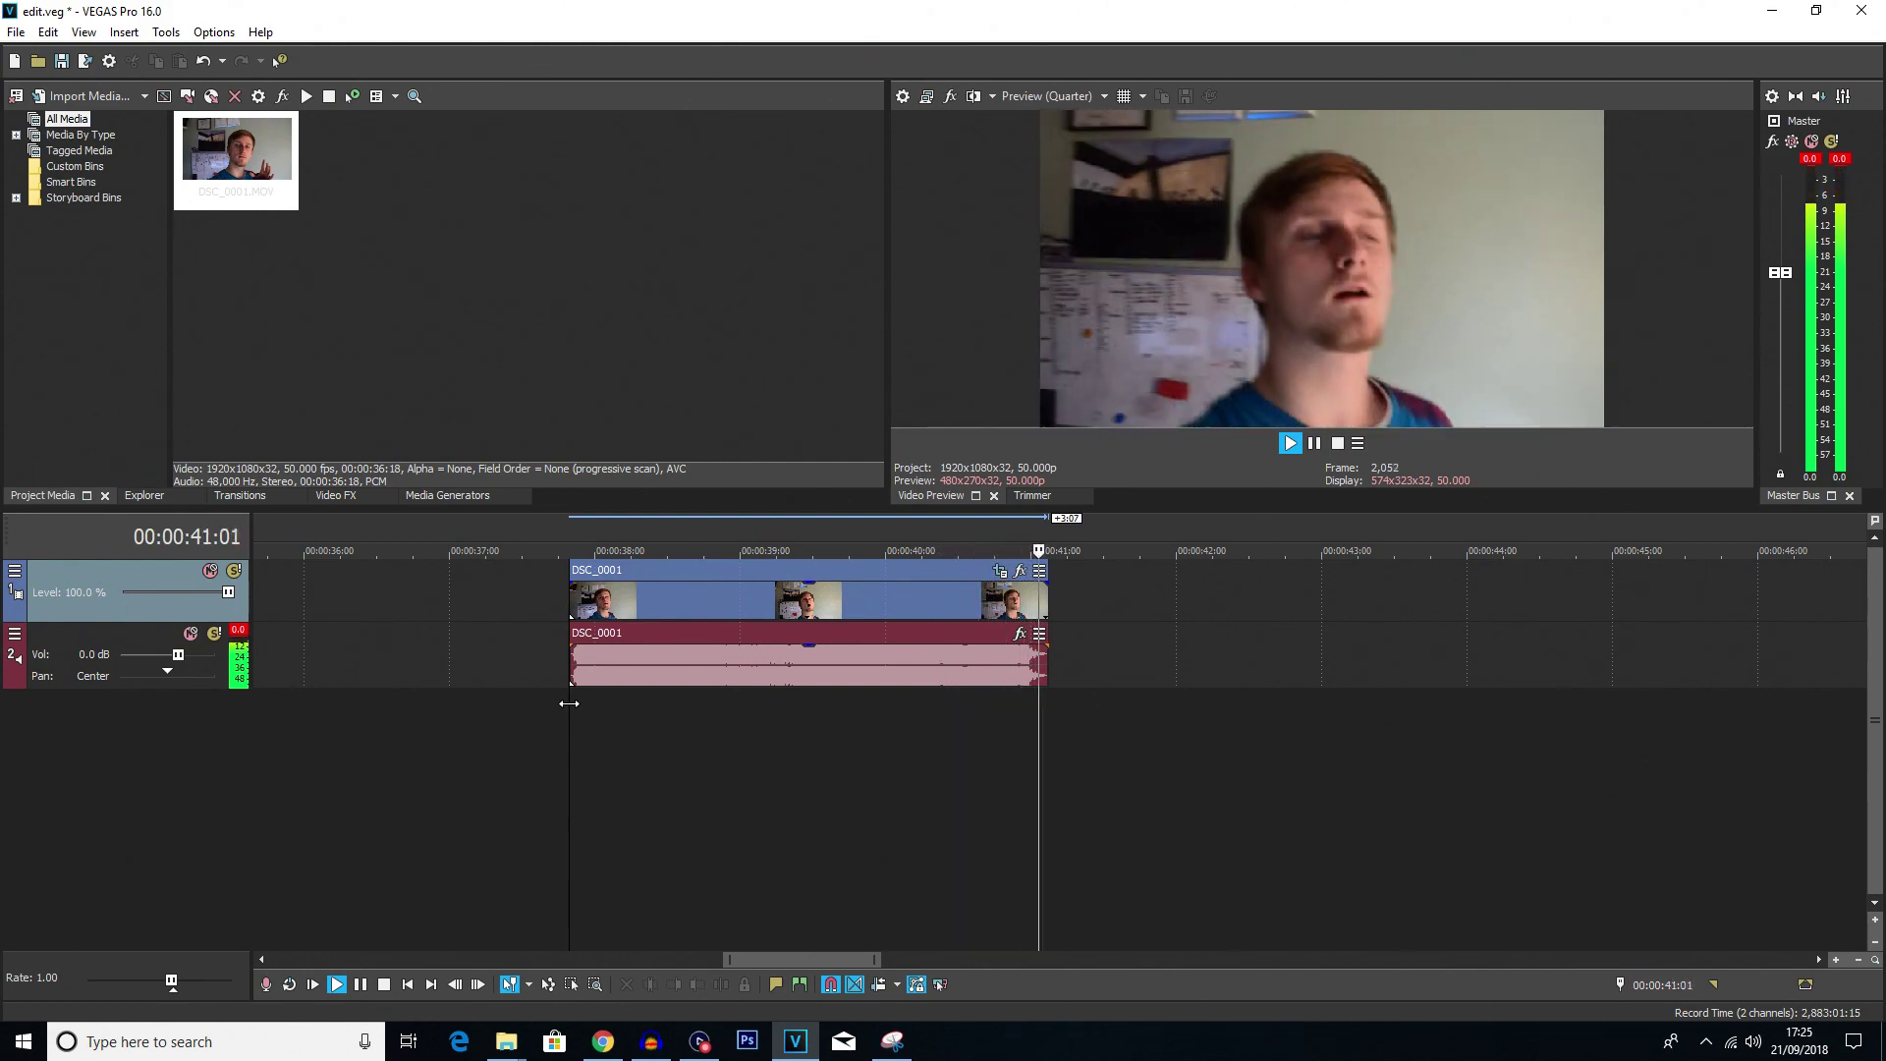
key(space)
Select the isolated DSC_0001 event that sits after the gap in the timeline
scroll(601, 727, down, 5)
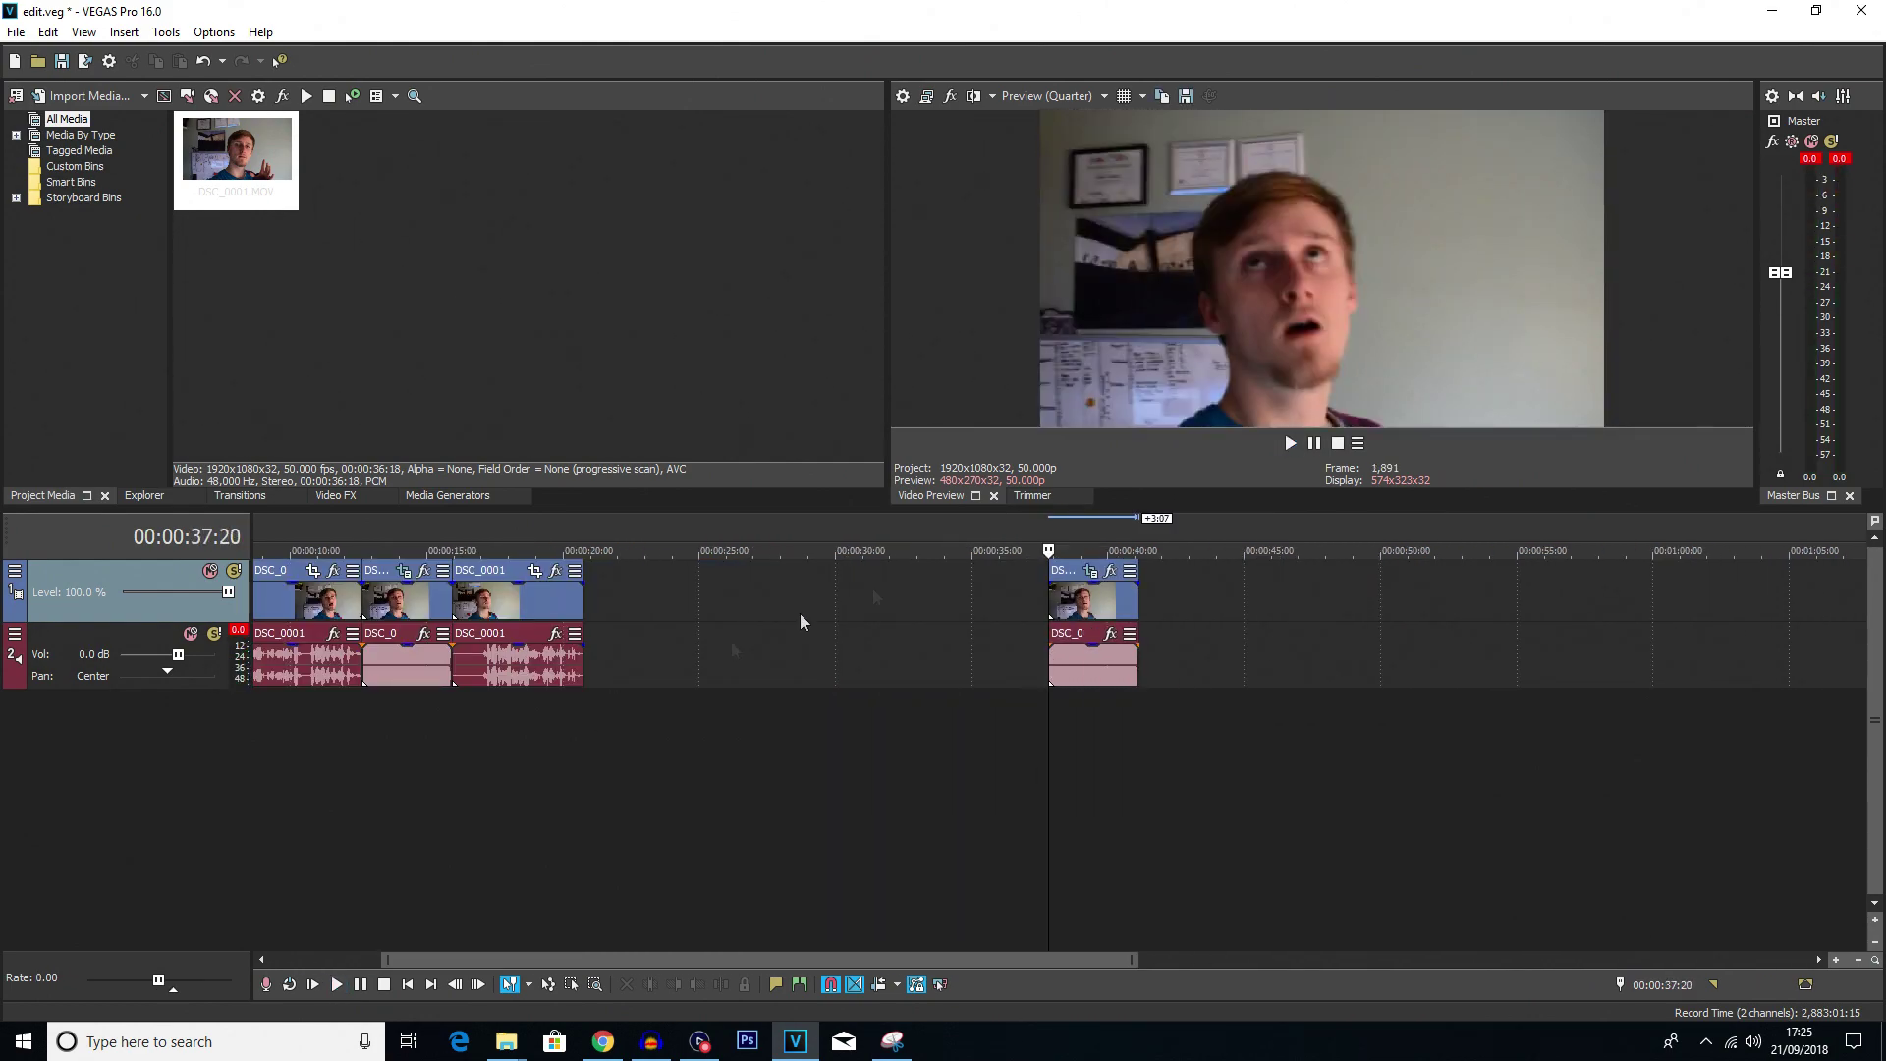
click(1075, 606)
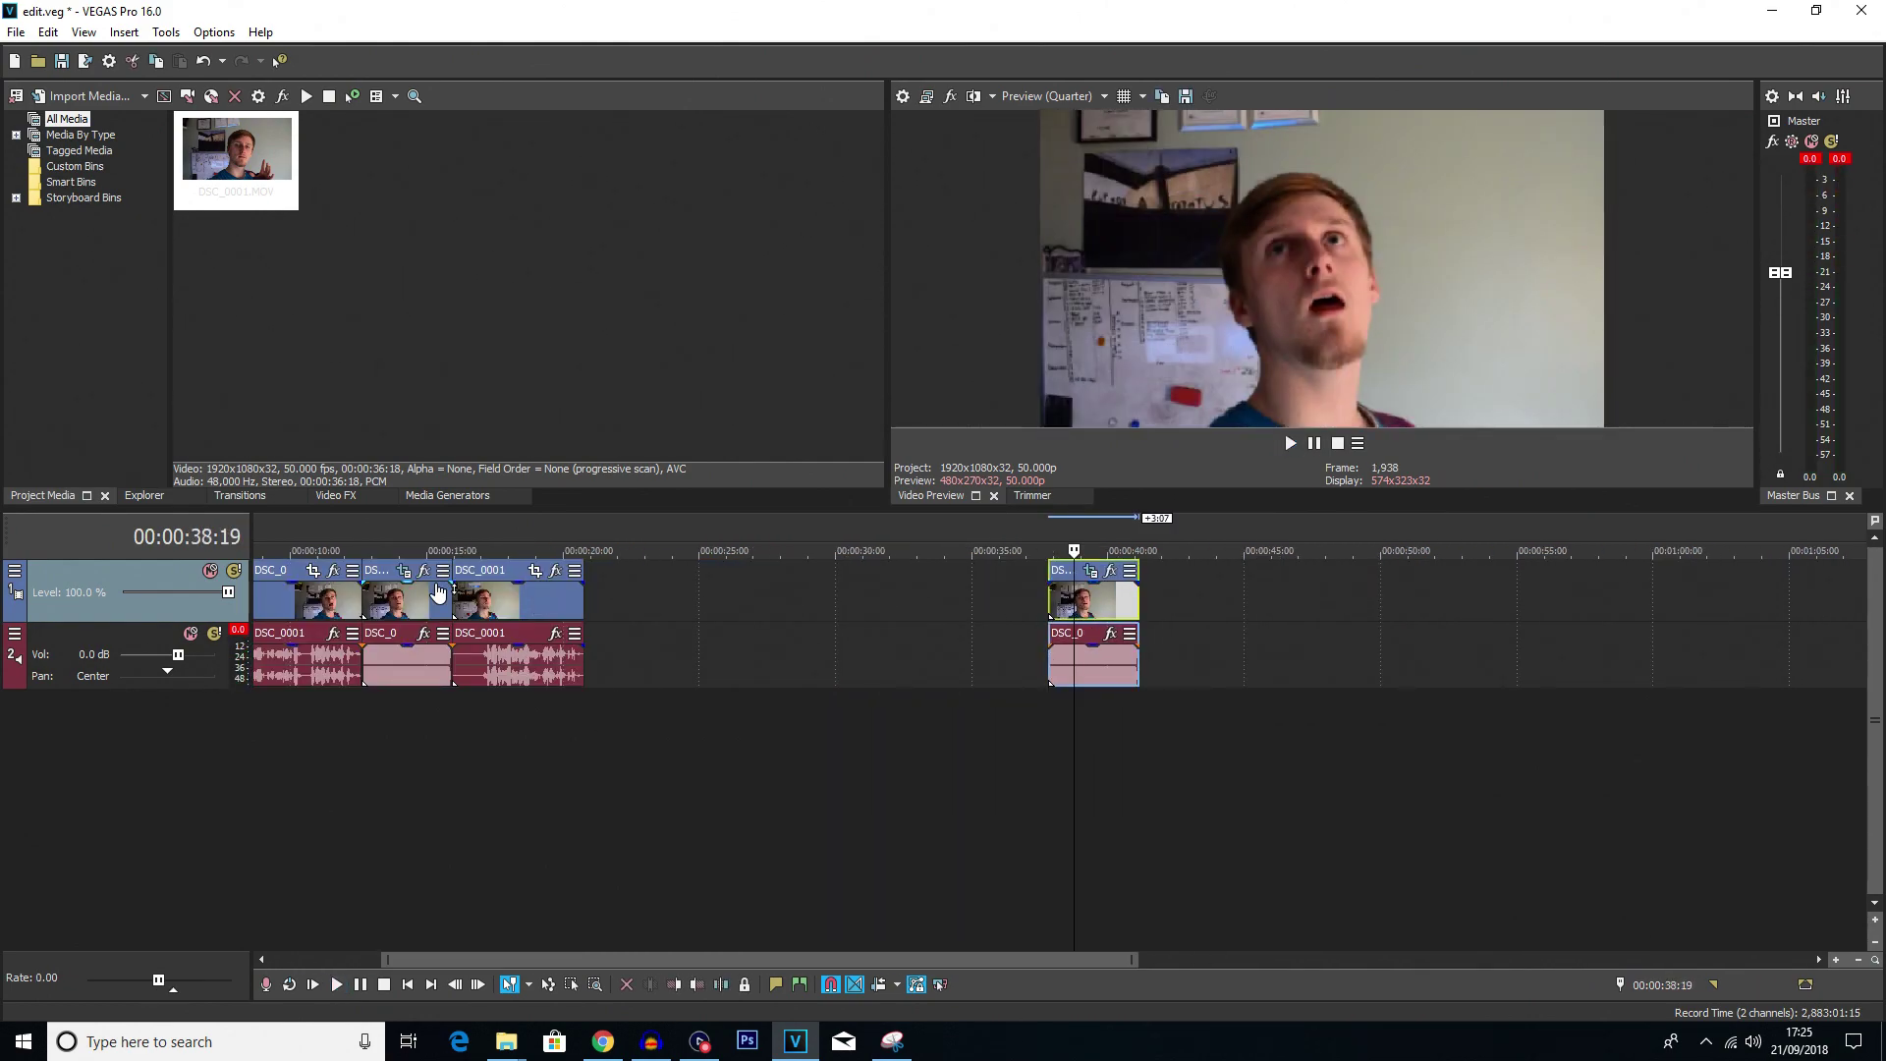